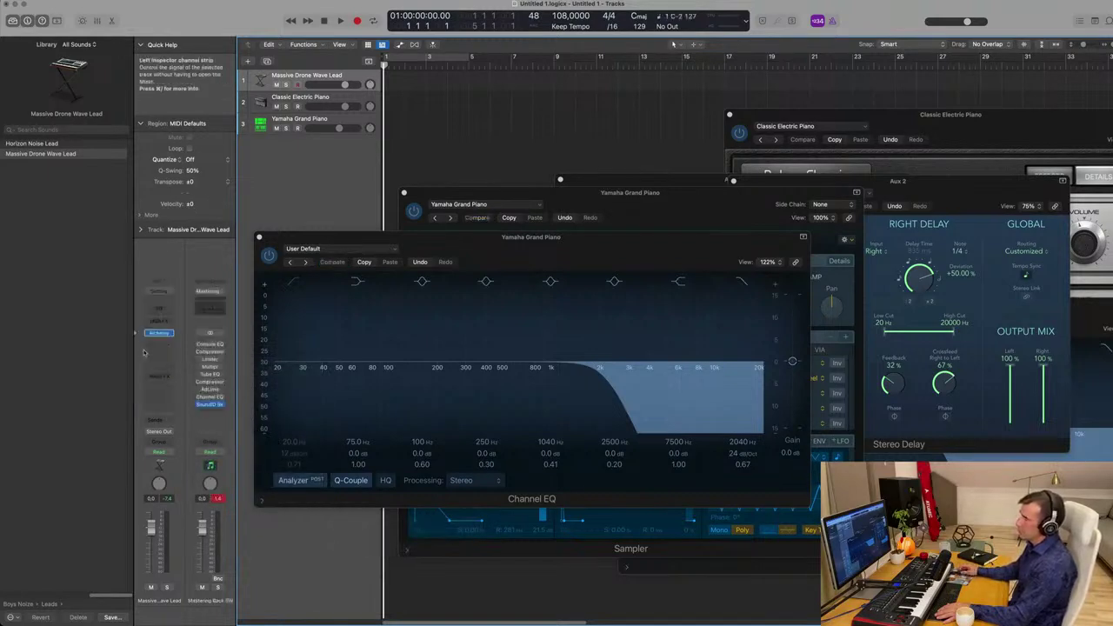
In the mastering channel's SoundID Reference plugin, load the Audio-Technica ATH-M70X headphone profile, disable safe headroom and close the plugin.
{"action": "left_click", "coordinate": [209, 404]}
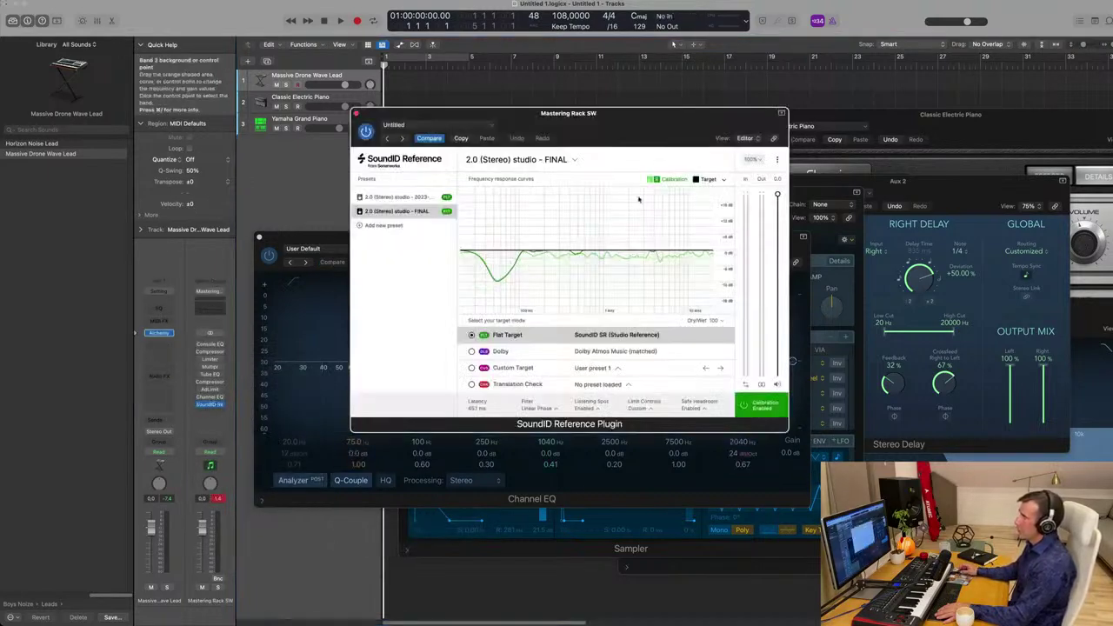
{"action": "left_click", "coordinate": [562, 156]}
{"action": "left_click", "coordinate": [539, 224]}
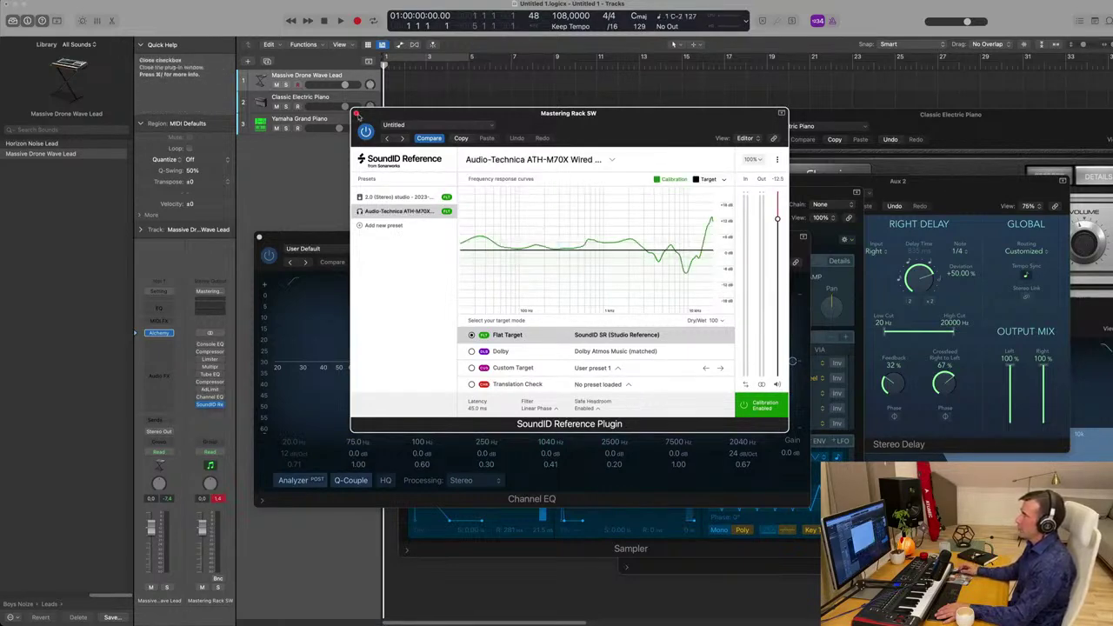
{"action": "left_click", "coordinate": [591, 408]}
{"action": "left_click", "coordinate": [473, 367]}
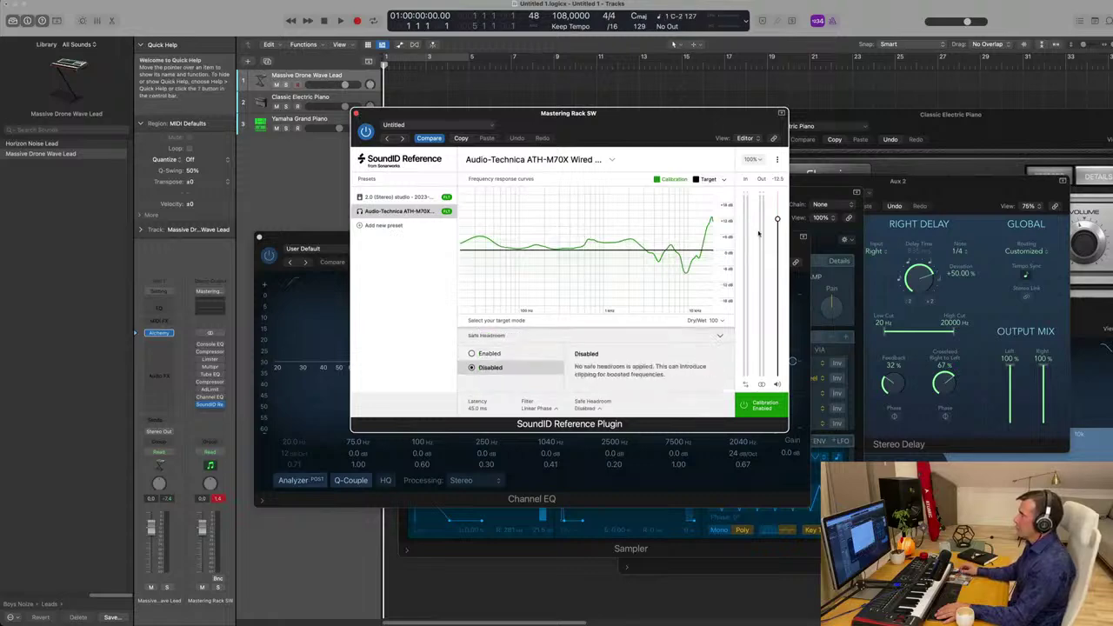
{"action": "left_click_drag", "start_coordinate": [718, 116], "coordinate": [811, 111]}
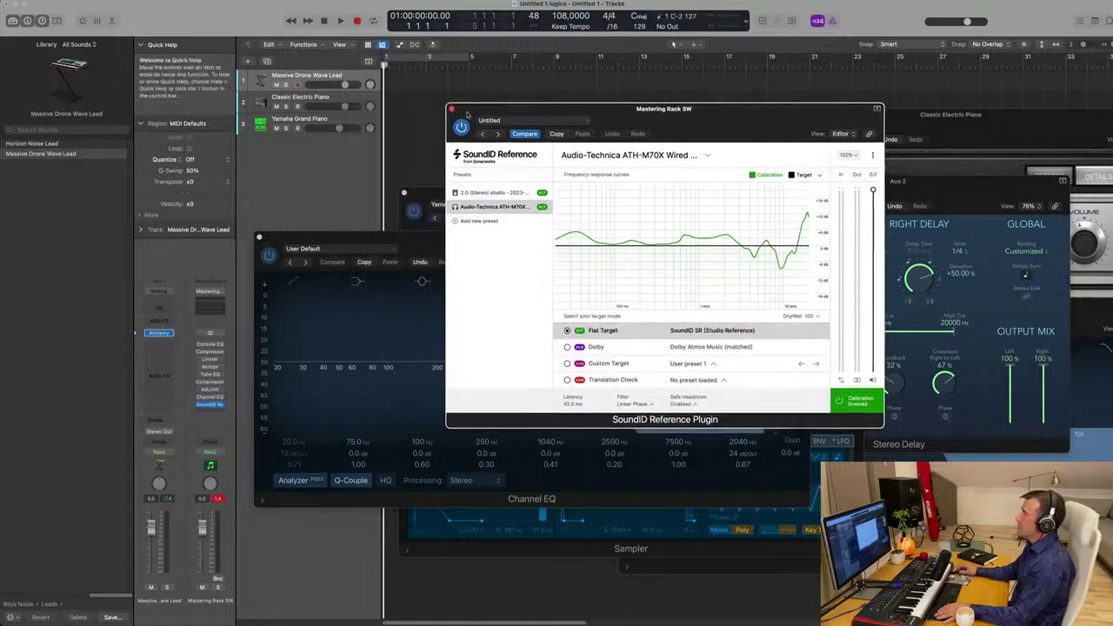
{"action": "left_click", "coordinate": [451, 107]}
Record-enable the Classic Electric Piano and Yamaha Grand Piano tracks and test playback.
{"action": "left_click_drag", "start_coordinate": [483, 231], "coordinate": [559, 223]}
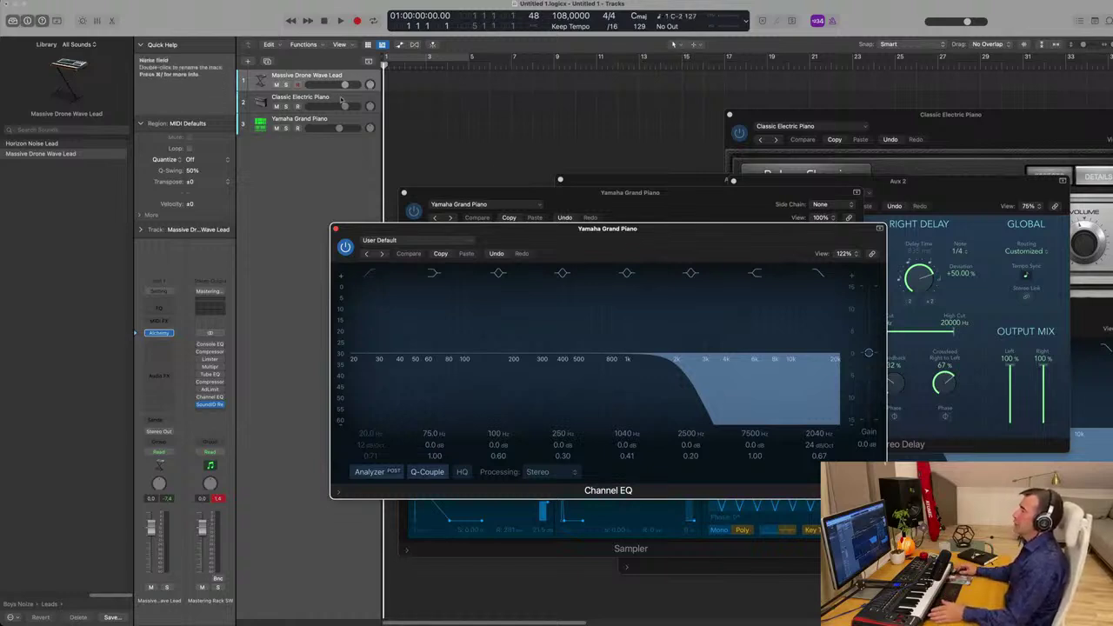
{"action": "left_click", "coordinate": [296, 104]}
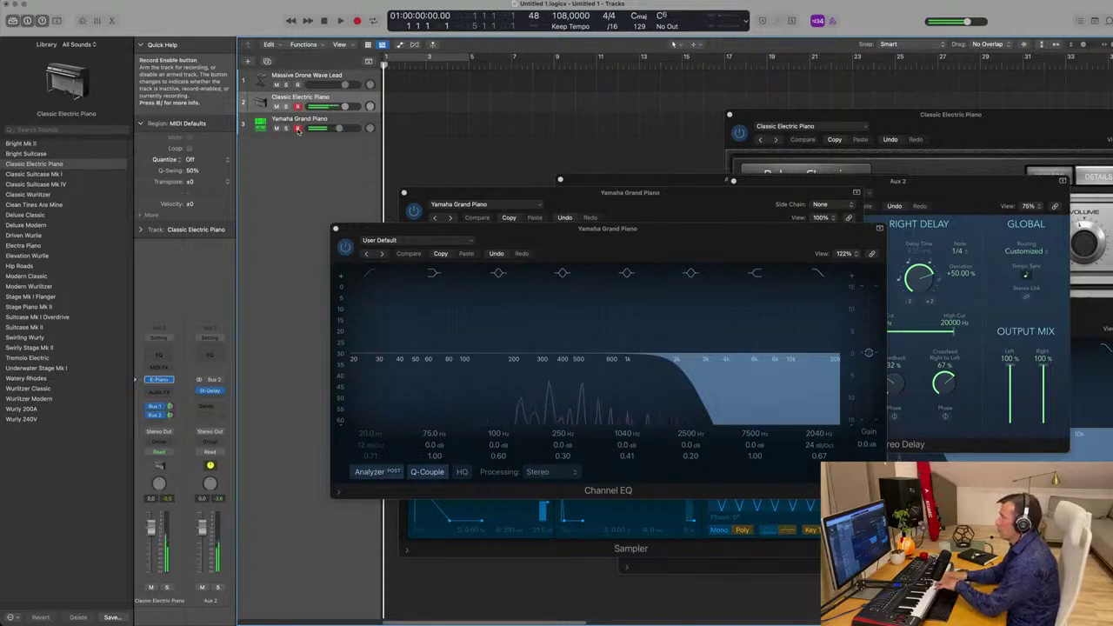
{"action": "key", "text": "space"}
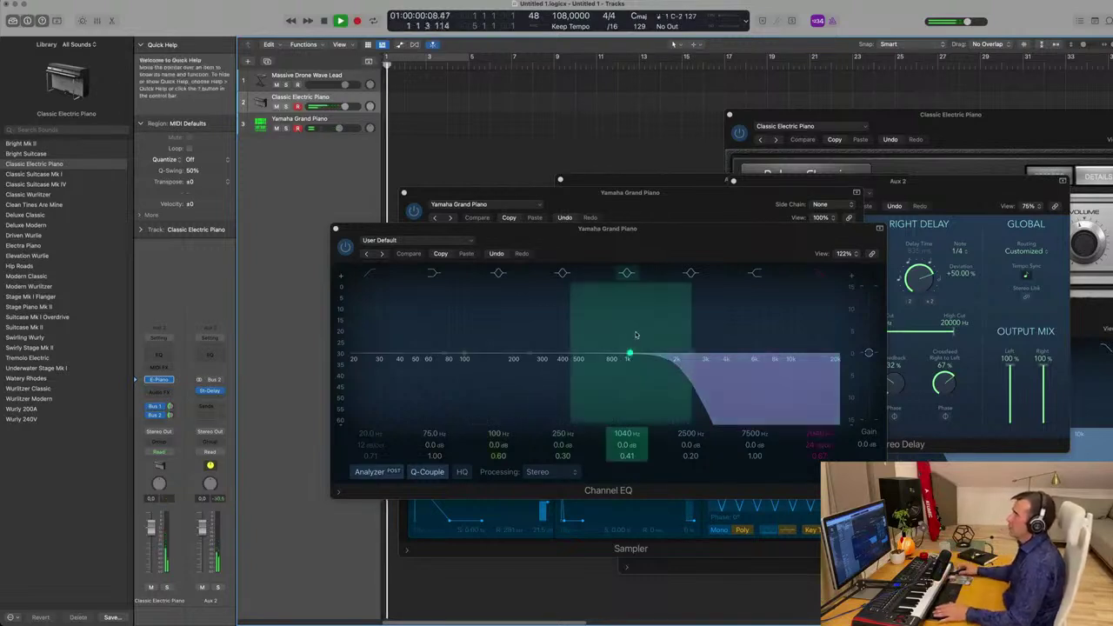
Set the cycle range from bar 1 to bar 9 and record a four-chord progression on both piano tracks.
{"action": "left_click", "coordinate": [467, 58]}
{"action": "left_click_drag", "start_coordinate": [469, 58], "coordinate": [557, 65]}
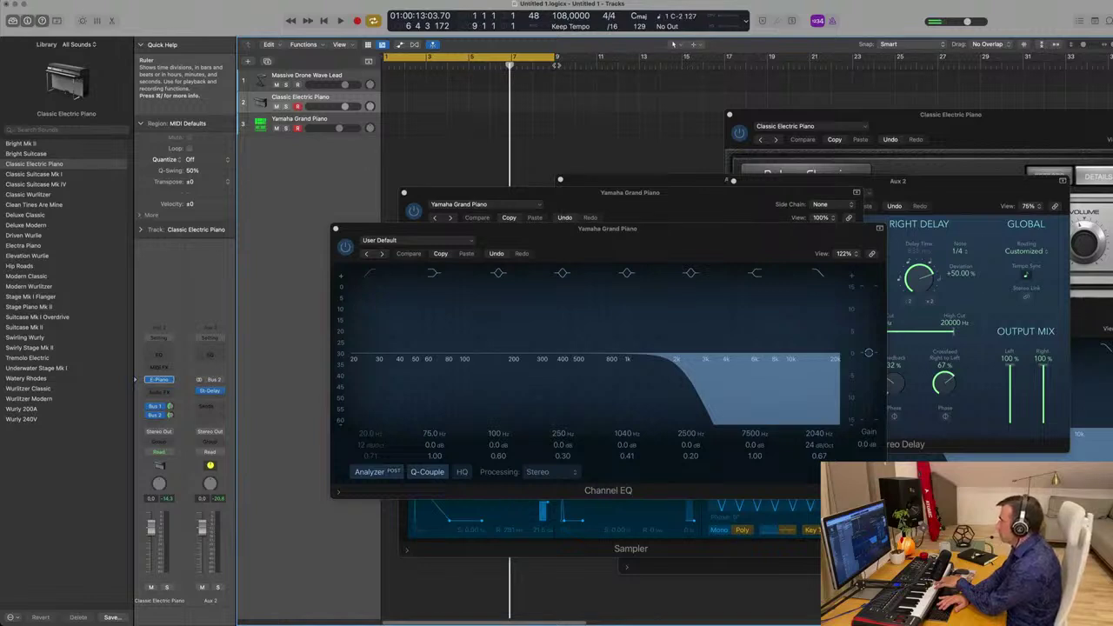
{"action": "key", "text": "r"}
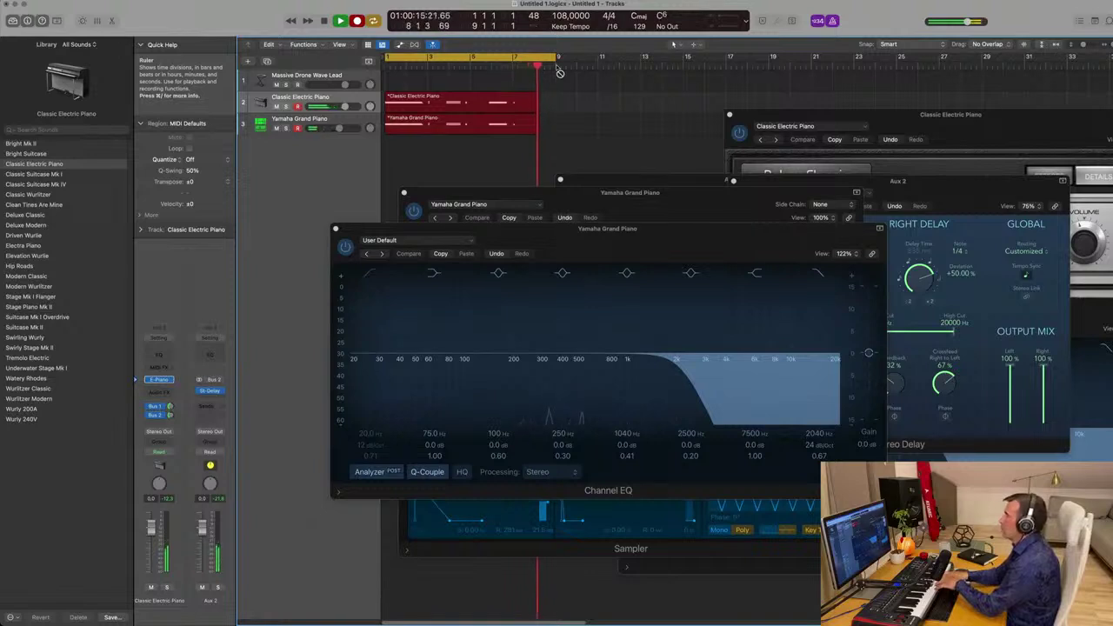
{"action": "key", "text": "space"}
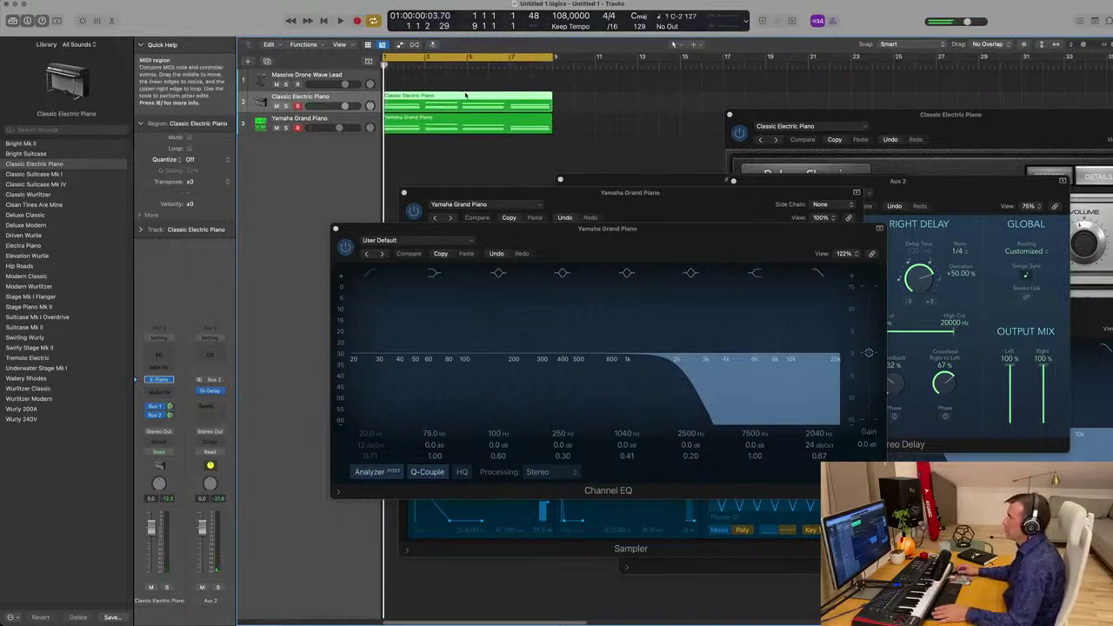
Open both recorded piano regions together in an enlarged Piano Roll and move the plugin windows out of its way.
{"action": "key", "text": "super+a"}
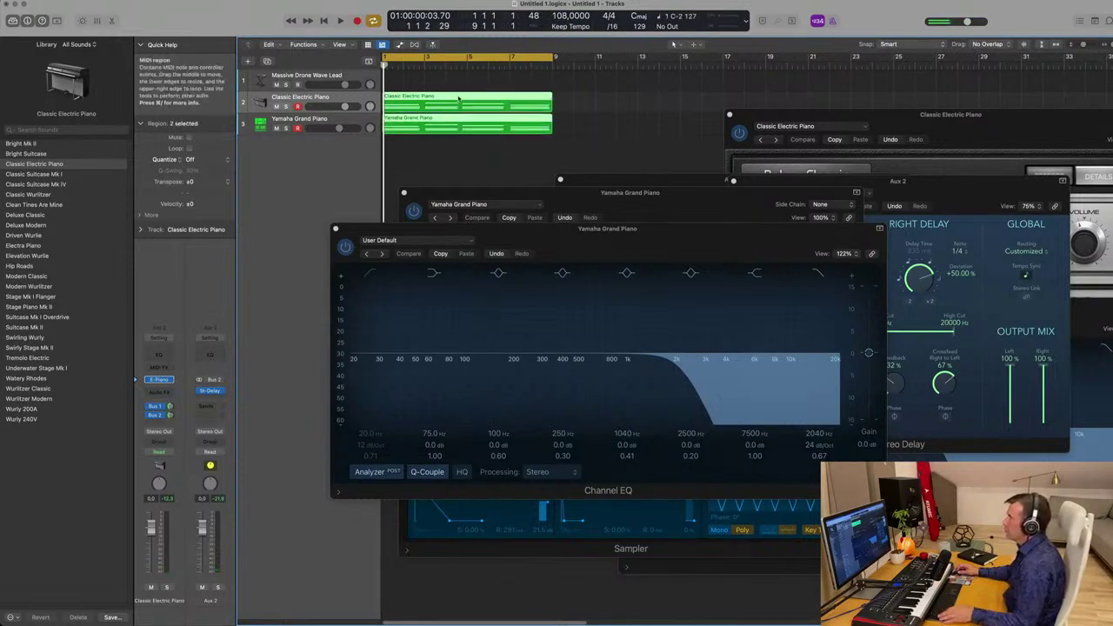
{"action": "double_click", "coordinate": [459, 99]}
{"action": "left_click_drag", "start_coordinate": [448, 229], "coordinate": [826, 85]}
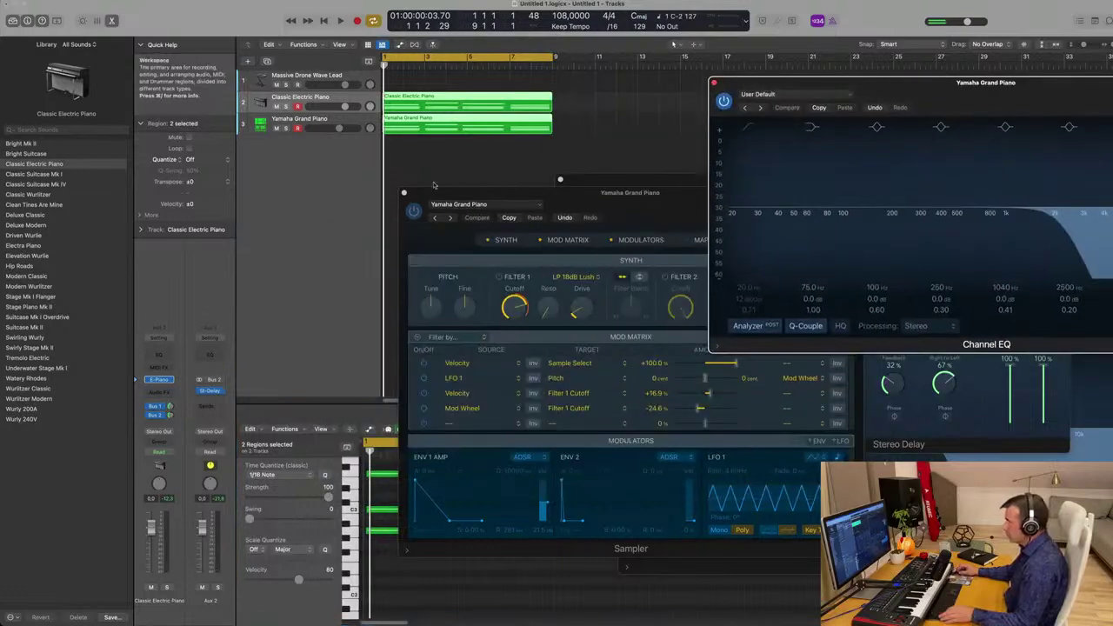
{"action": "left_click_drag", "start_coordinate": [437, 191], "coordinate": [767, 69]}
{"action": "left_click", "coordinate": [487, 411]}
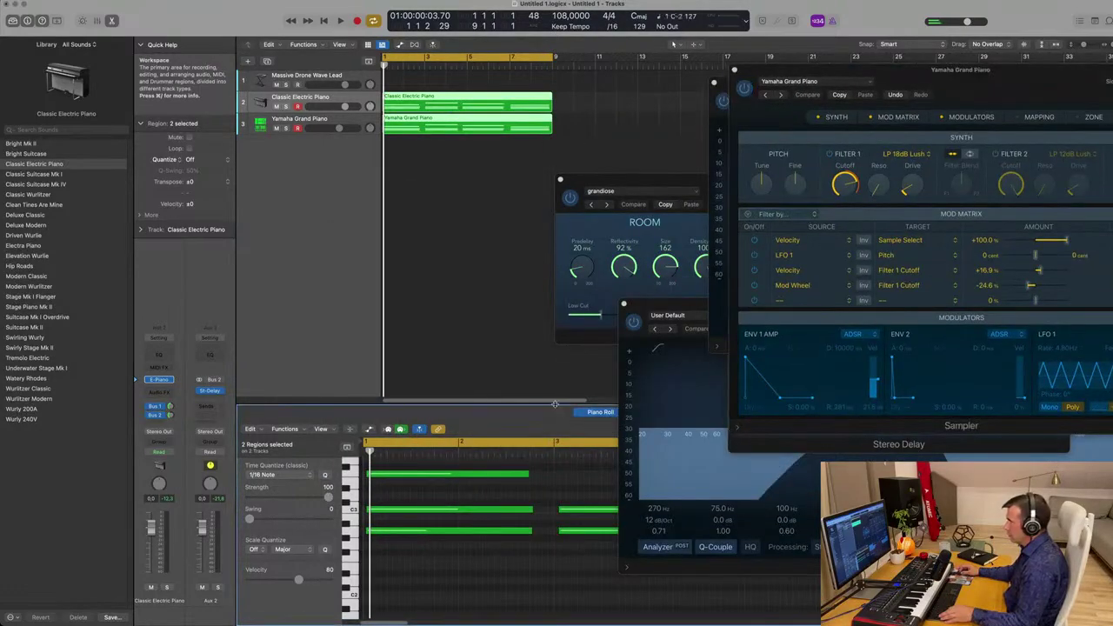
{"action": "left_click_drag", "start_coordinate": [555, 404], "coordinate": [555, 211]}
{"action": "left_click_drag", "start_coordinate": [609, 181], "coordinate": [935, 140]}
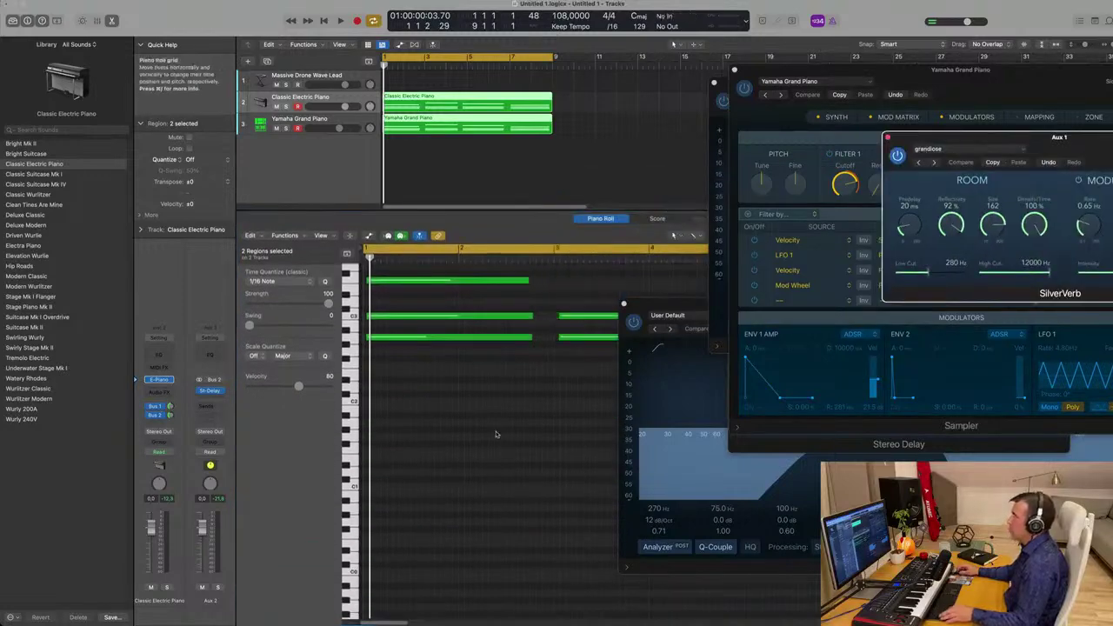
Shift all notes of the third chord to the right so they start around bar 5.
{"action": "scroll", "coordinate": [496, 434], "scroll_direction": "down", "scroll_amount": 8}
{"action": "scroll", "coordinate": [496, 432], "scroll_direction": "up", "scroll_amount": 5}
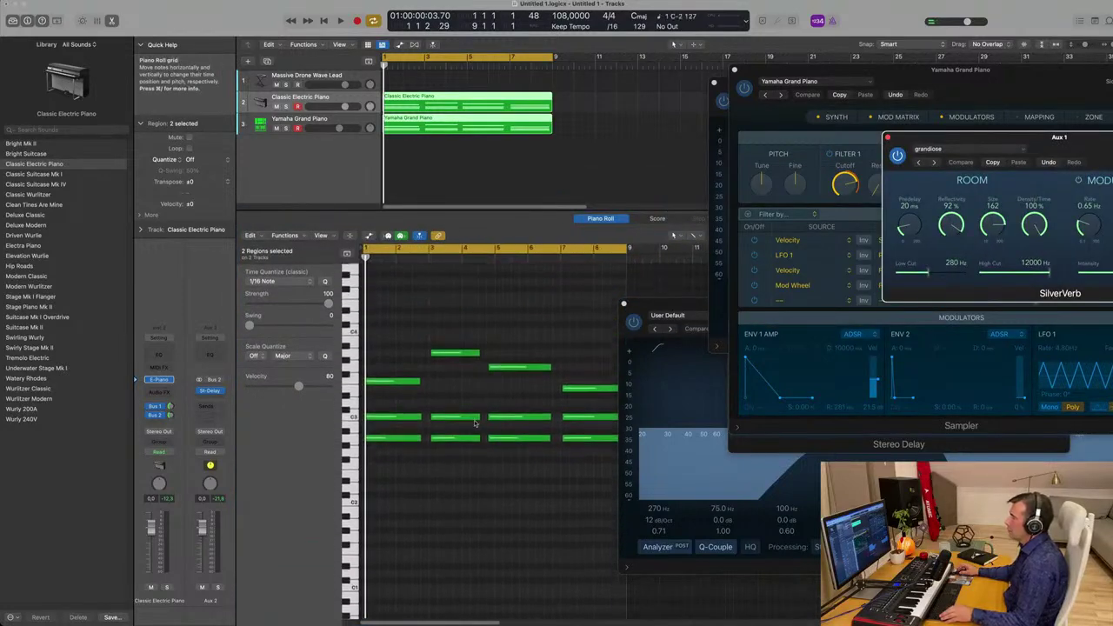
{"action": "scroll", "coordinate": [452, 403], "scroll_direction": "down", "scroll_amount": 2}
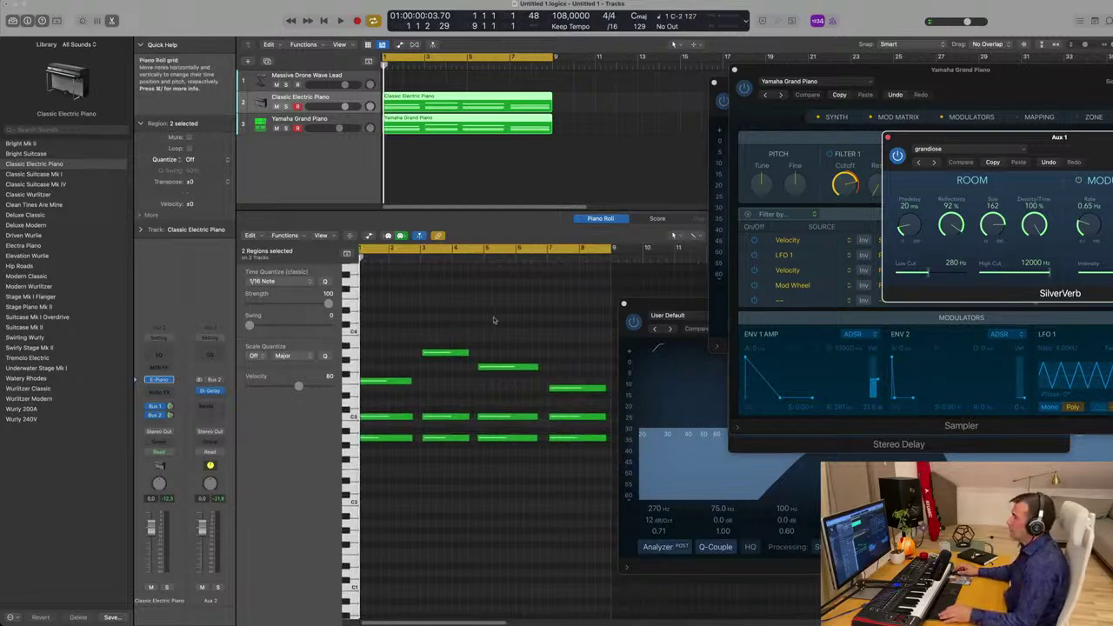
{"action": "left_click_drag", "start_coordinate": [494, 319], "coordinate": [493, 441]}
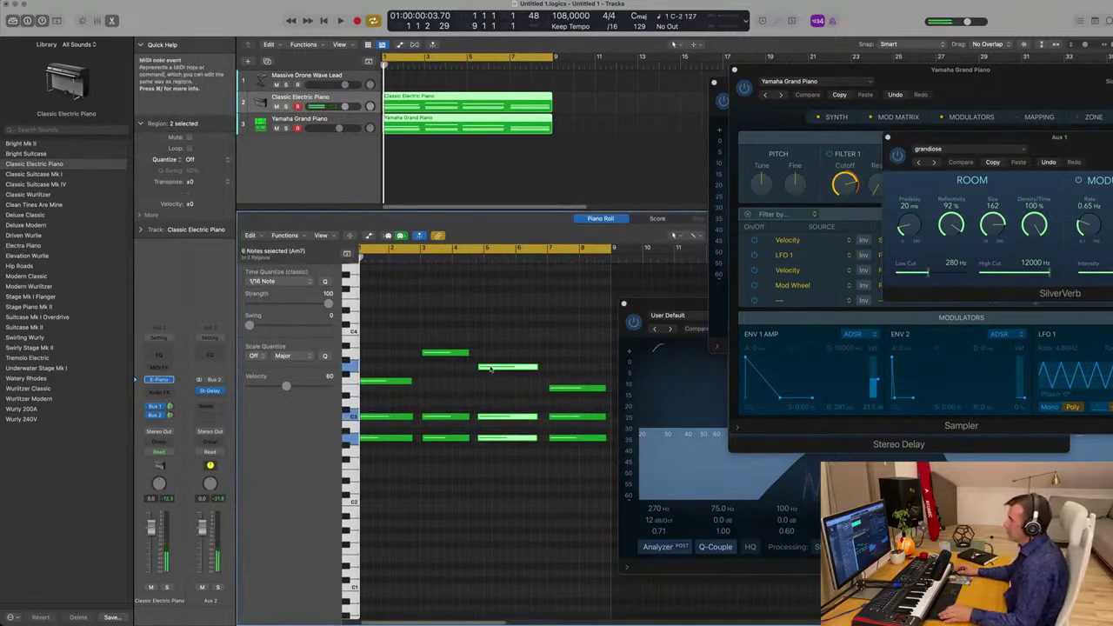
{"action": "left_click_drag", "start_coordinate": [491, 369], "coordinate": [499, 369]}
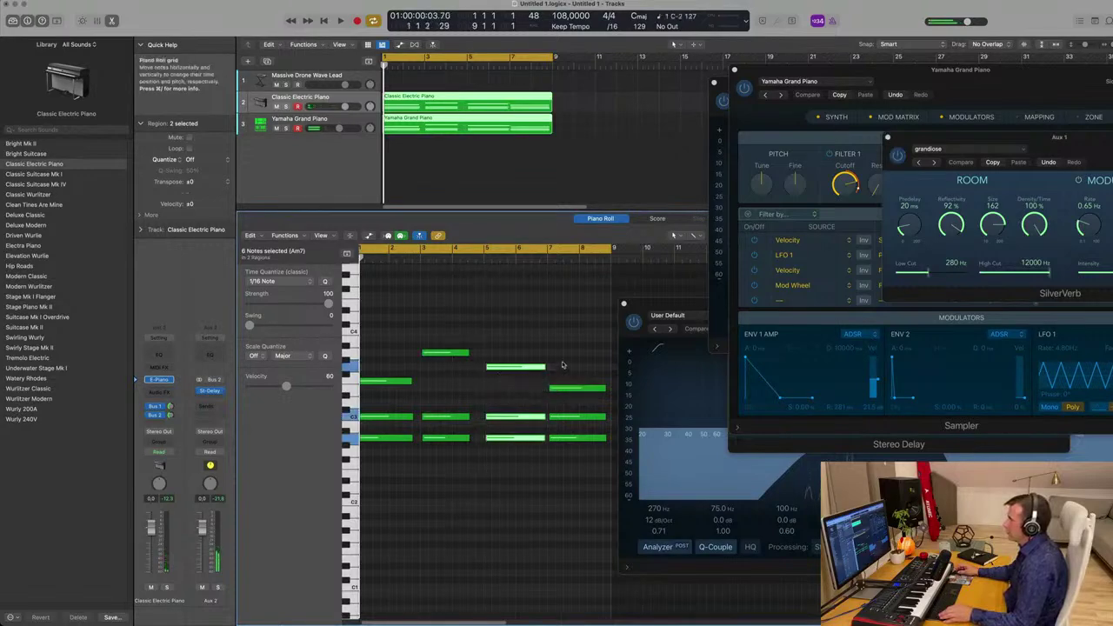
Nudge the notes of the second chord to the left so they start at bar 3.
{"action": "key", "text": "super+a"}
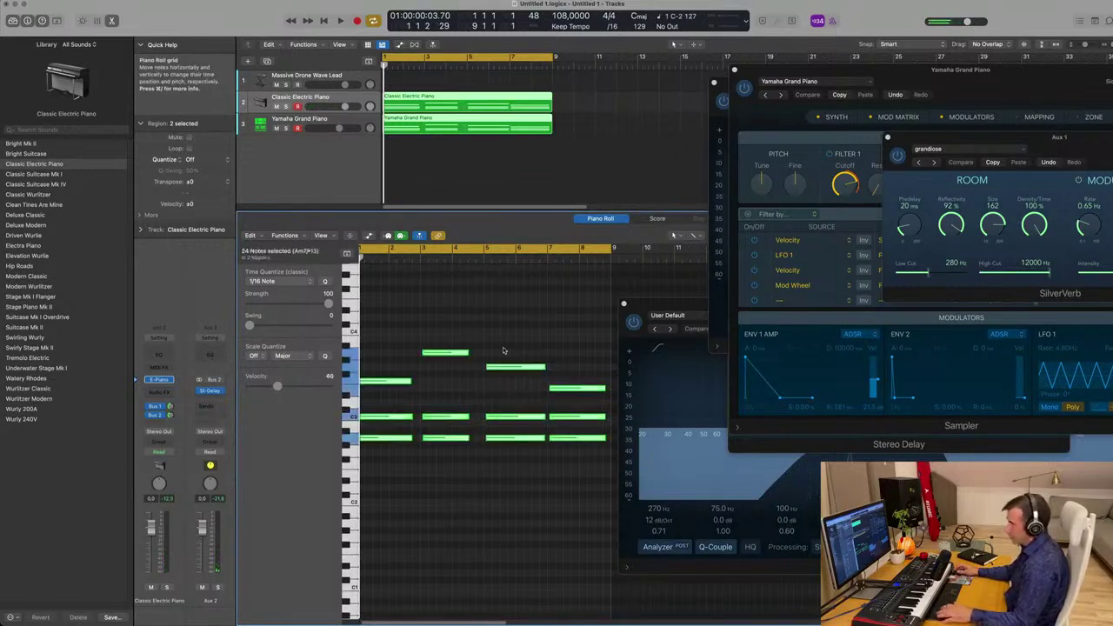
{"action": "scroll", "coordinate": [512, 370], "scroll_direction": "up", "scroll_amount": 4}
{"action": "scroll", "coordinate": [512, 370], "scroll_direction": "right", "scroll_amount": 1}
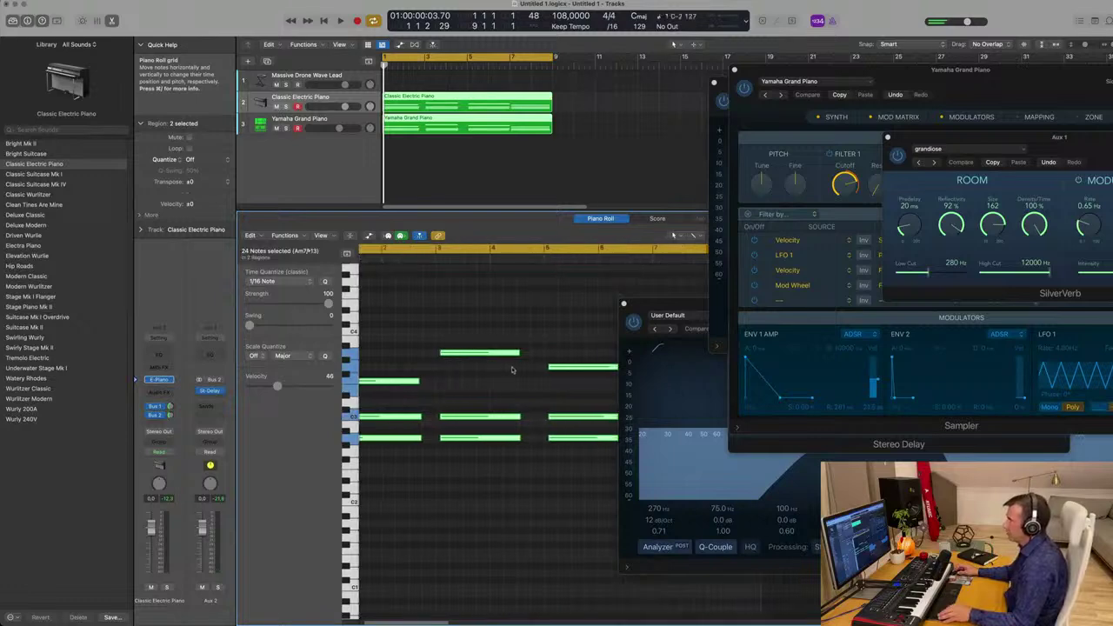
{"action": "scroll", "coordinate": [514, 369], "scroll_direction": "up", "scroll_amount": 2}
{"action": "left_click", "coordinate": [497, 342]}
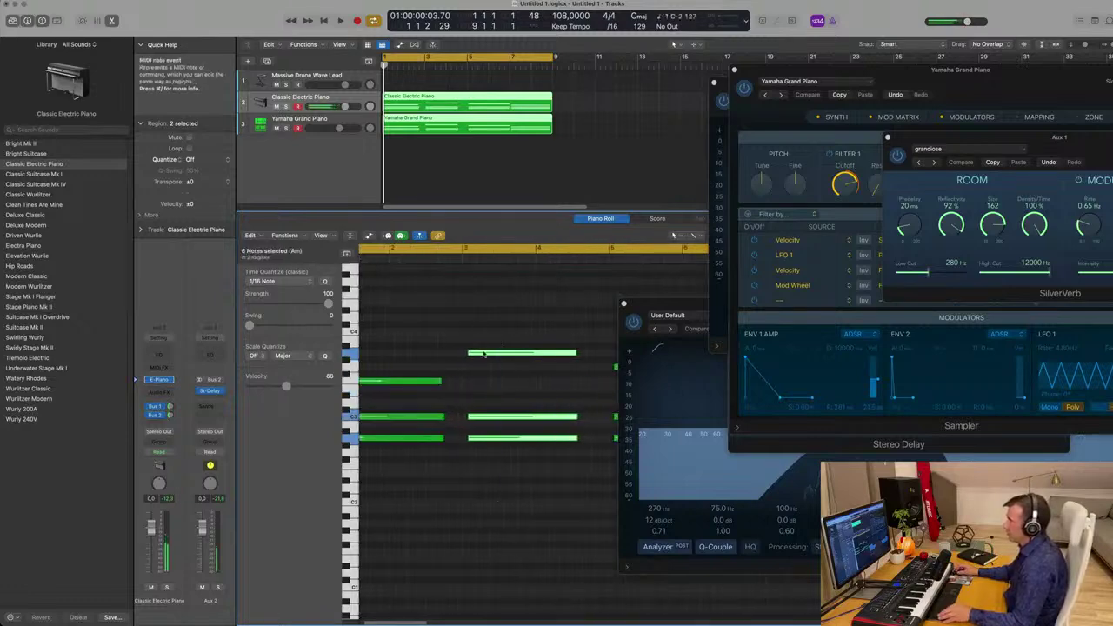
{"action": "left_click_drag", "start_coordinate": [480, 354], "coordinate": [475, 355]}
Line up the third chord with bar 5 and the fourth chord with bar 7.
{"action": "scroll", "coordinate": [499, 352], "scroll_direction": "down", "scroll_amount": 3}
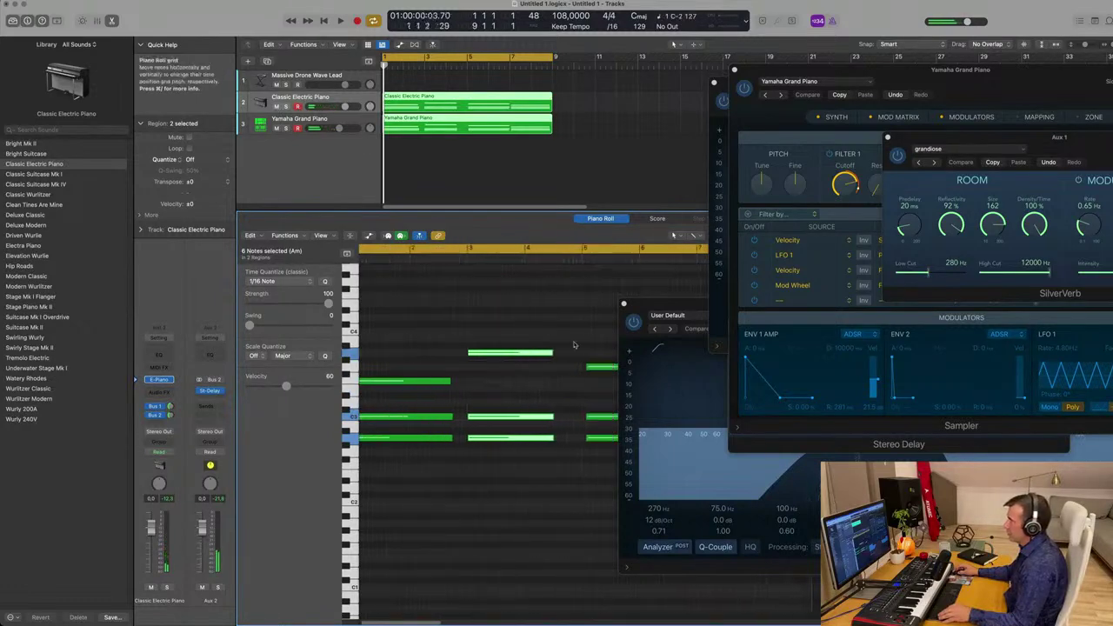
{"action": "scroll", "coordinate": [579, 344], "scroll_direction": "right", "scroll_amount": 2}
{"action": "left_click_drag", "start_coordinate": [578, 338], "coordinate": [568, 447]}
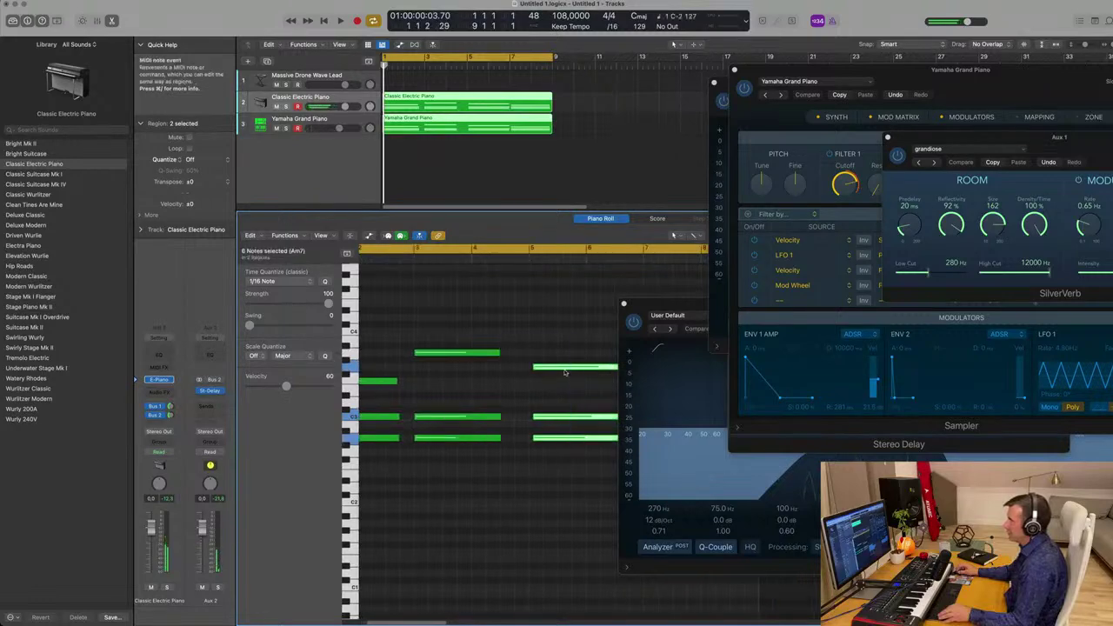
{"action": "scroll", "coordinate": [573, 369], "scroll_direction": "down", "scroll_amount": 3}
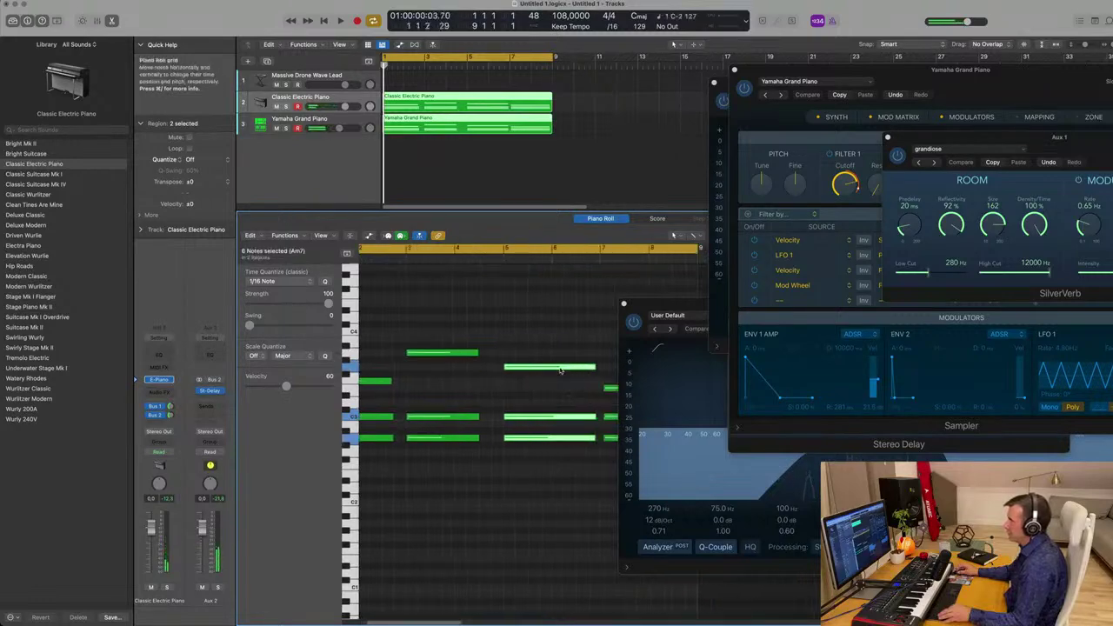
{"action": "left_click", "coordinate": [609, 372]}
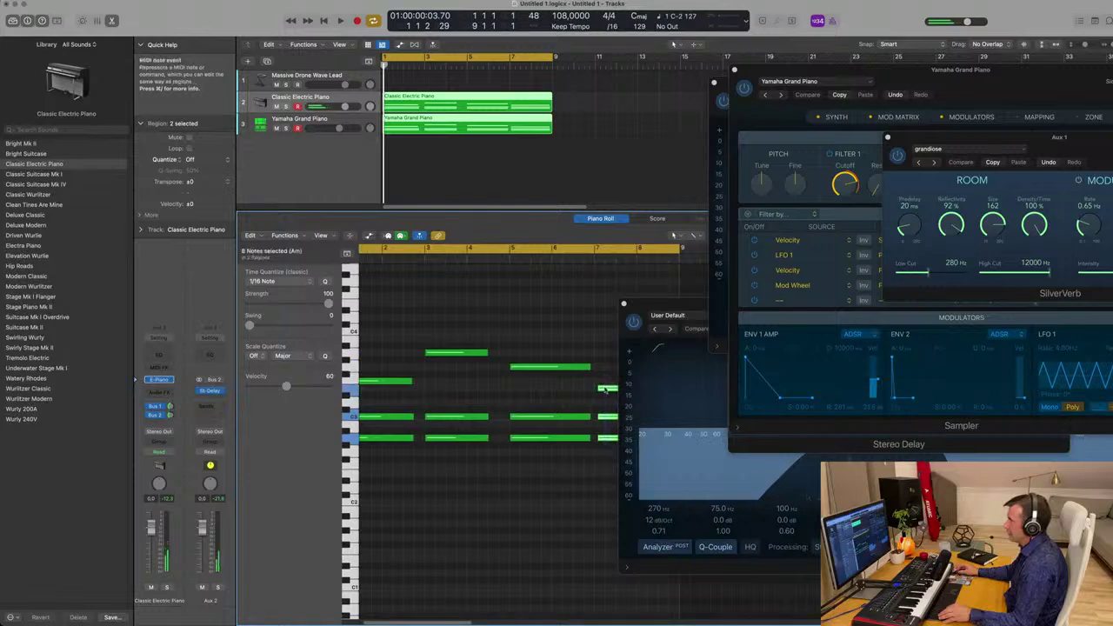
{"action": "left_click", "coordinate": [606, 388]}
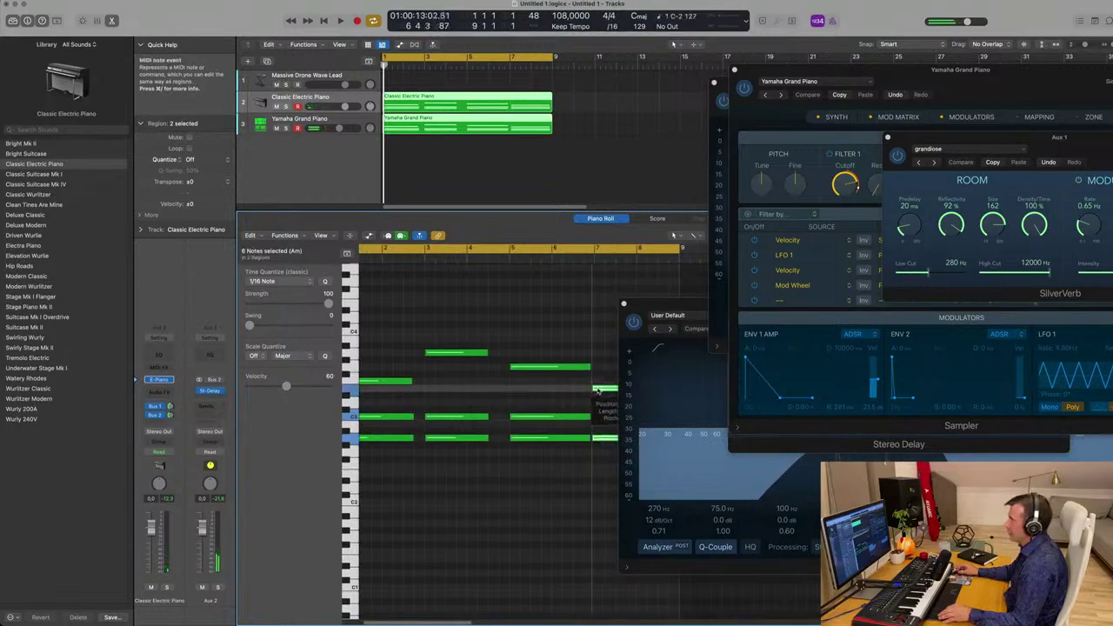
Play the loop from the start and lengthen the second chord's notes to match the first chord's length.
{"action": "key", "text": "space"}
{"action": "key", "text": "super+Left"}
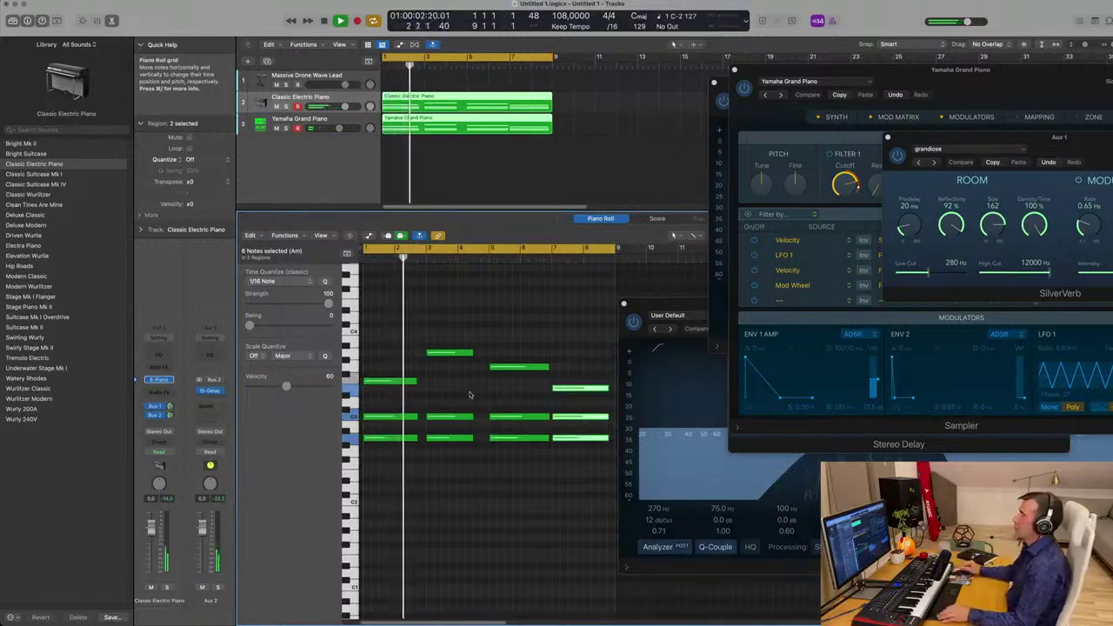
{"action": "key", "text": "super+Right"}
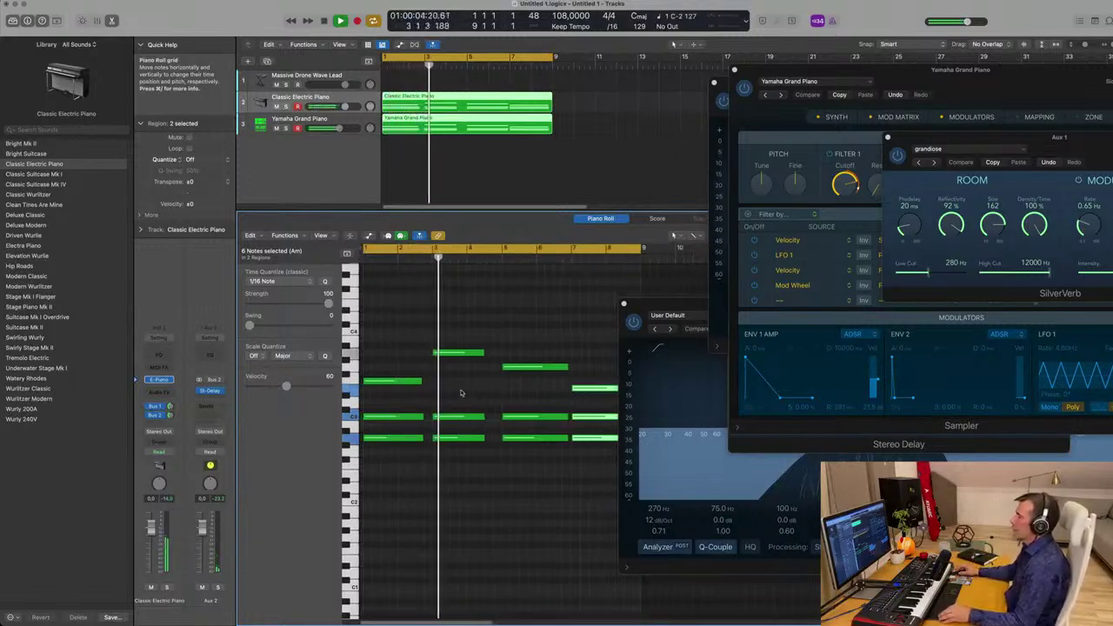
{"action": "key", "text": "super+Right"}
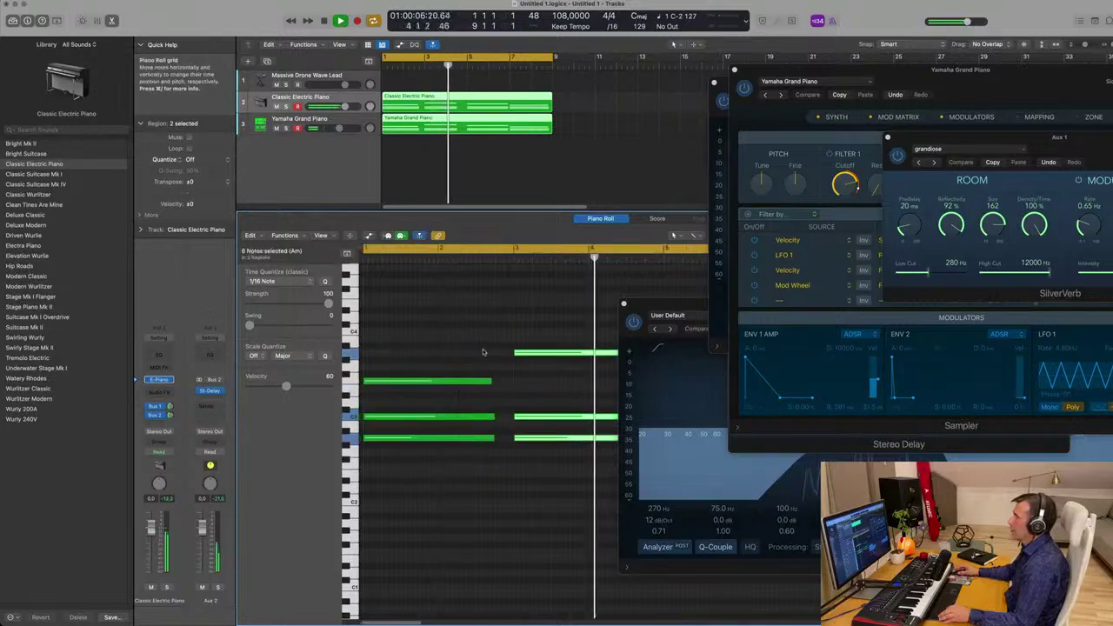
{"action": "key", "text": "super+Left"}
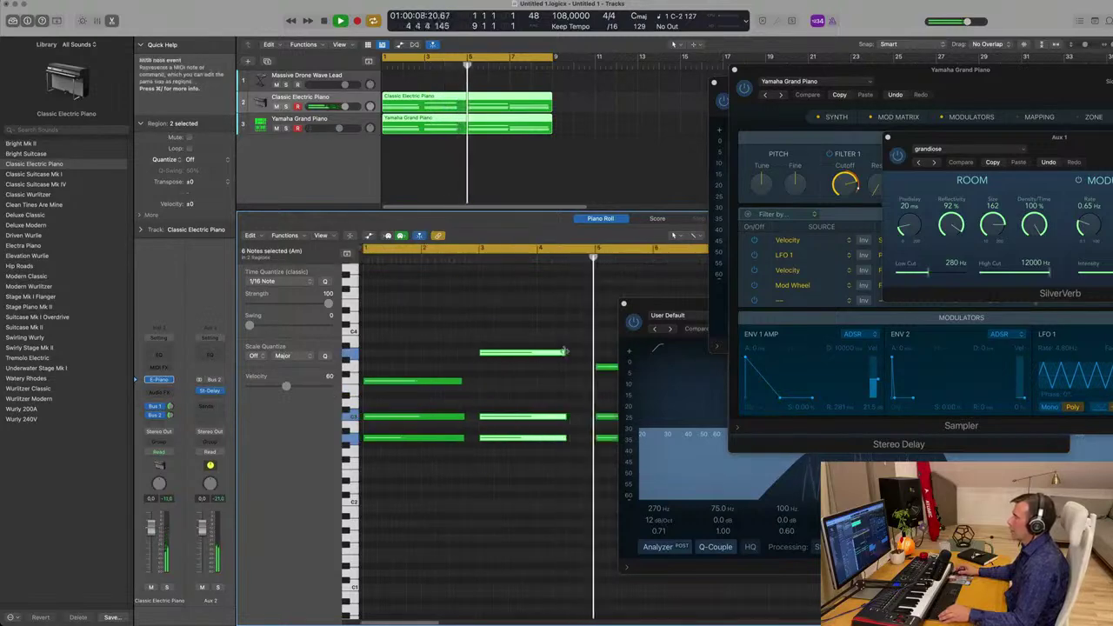
{"action": "left_click_drag", "start_coordinate": [575, 353], "coordinate": [577, 353]}
Shorten the notes of the third chord so they end about a quarter bar before bar 7.
{"action": "scroll", "coordinate": [564, 377], "scroll_direction": "left", "scroll_amount": 8}
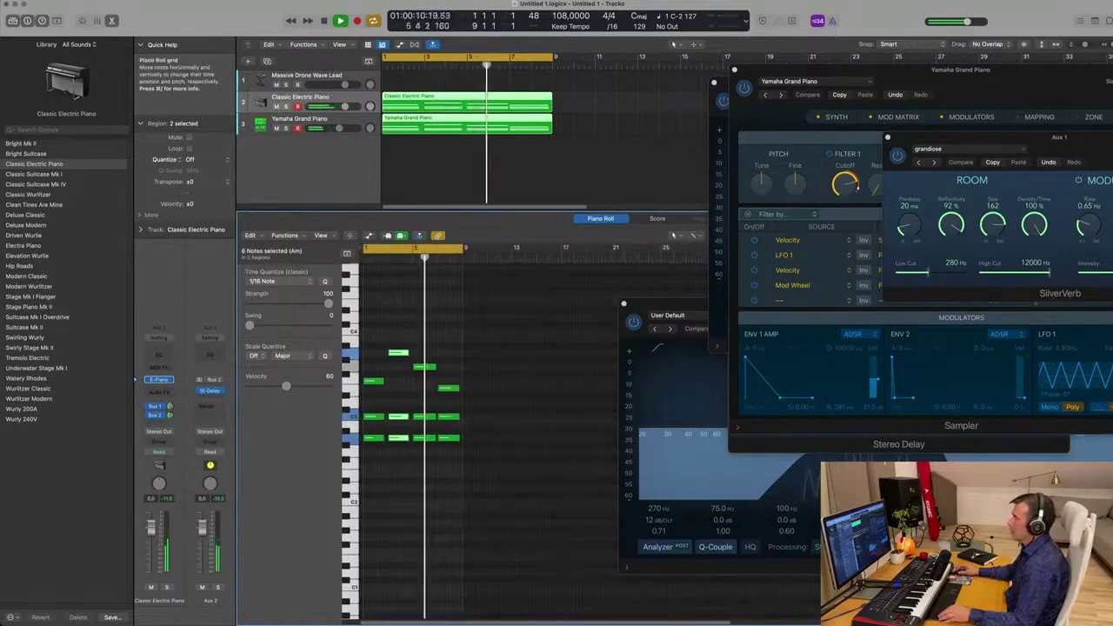
{"action": "scroll", "coordinate": [462, 370], "scroll_direction": "right", "scroll_amount": 4}
{"action": "scroll", "coordinate": [463, 370], "scroll_direction": "right", "scroll_amount": 5}
{"action": "left_click_drag", "start_coordinate": [462, 351], "coordinate": [446, 454]}
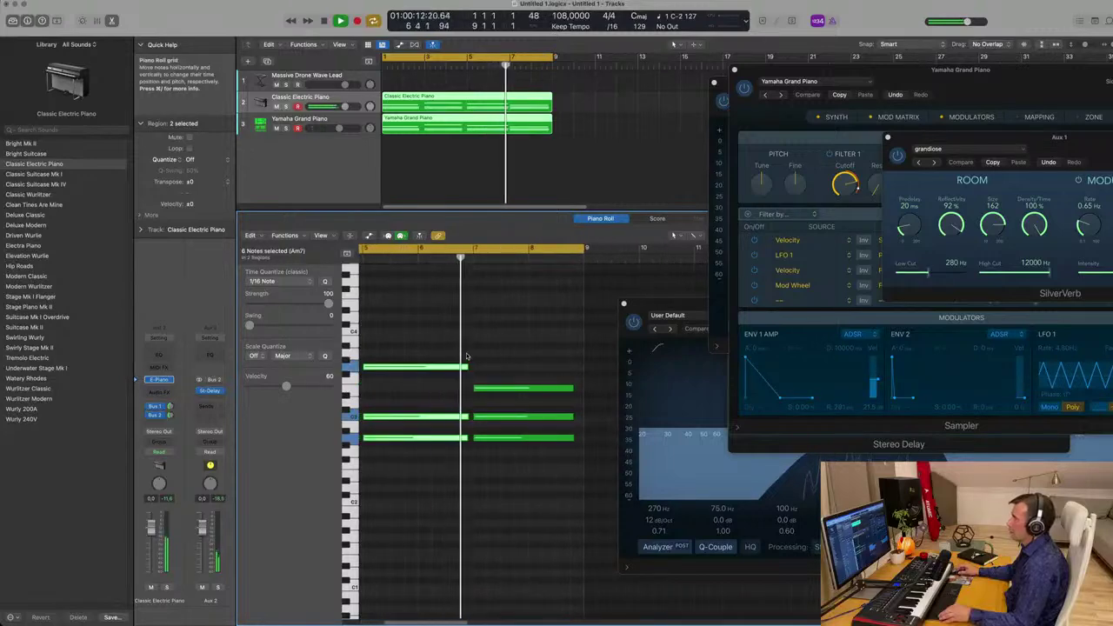
{"action": "left_click_drag", "start_coordinate": [467, 367], "coordinate": [457, 367]}
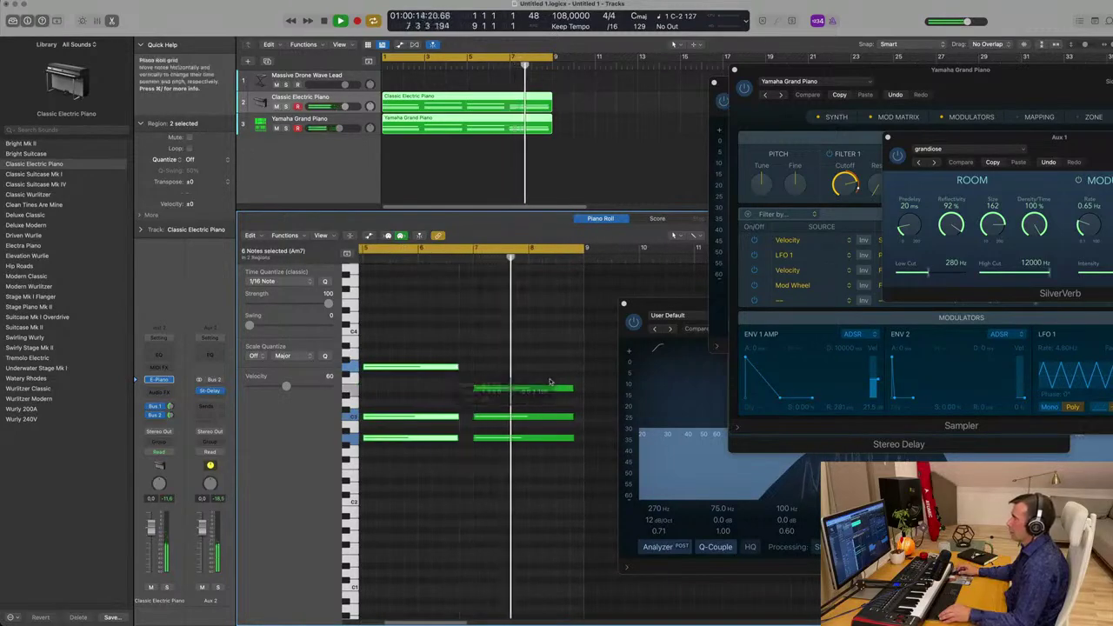
Shorten the fourth chord's notes to a length of 1 3 0 0 and replay the loop from bar 1.
{"action": "left_click_drag", "start_coordinate": [556, 373], "coordinate": [553, 465]}
{"action": "left_click_drag", "start_coordinate": [572, 389], "coordinate": [568, 389]}
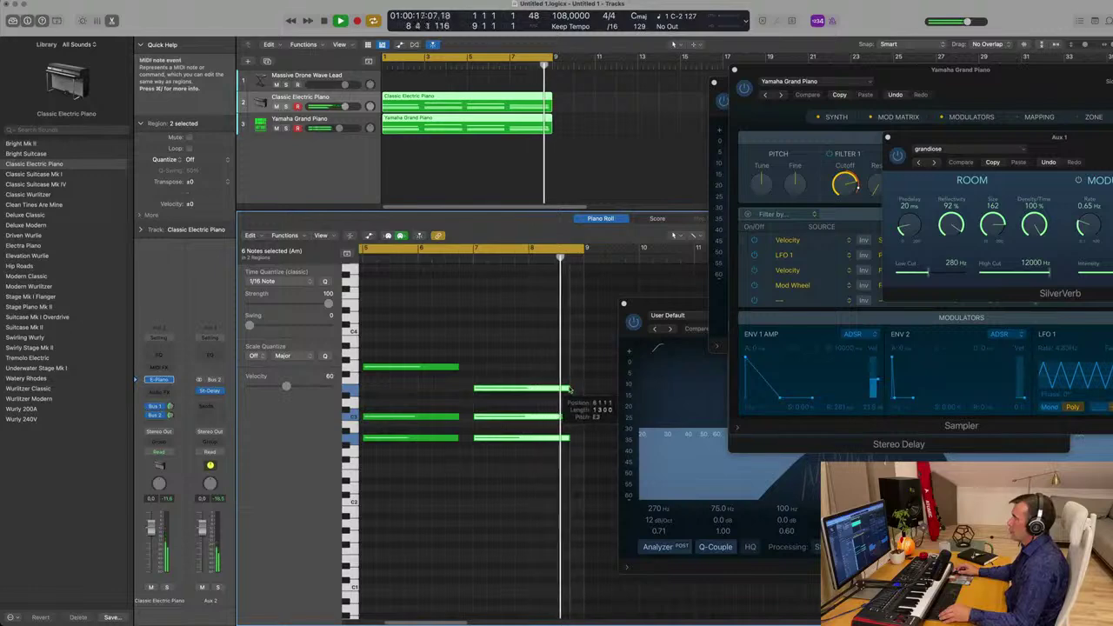
{"action": "left_click", "coordinate": [520, 364]}
{"action": "key", "text": "space"}
{"action": "key", "text": "space"}
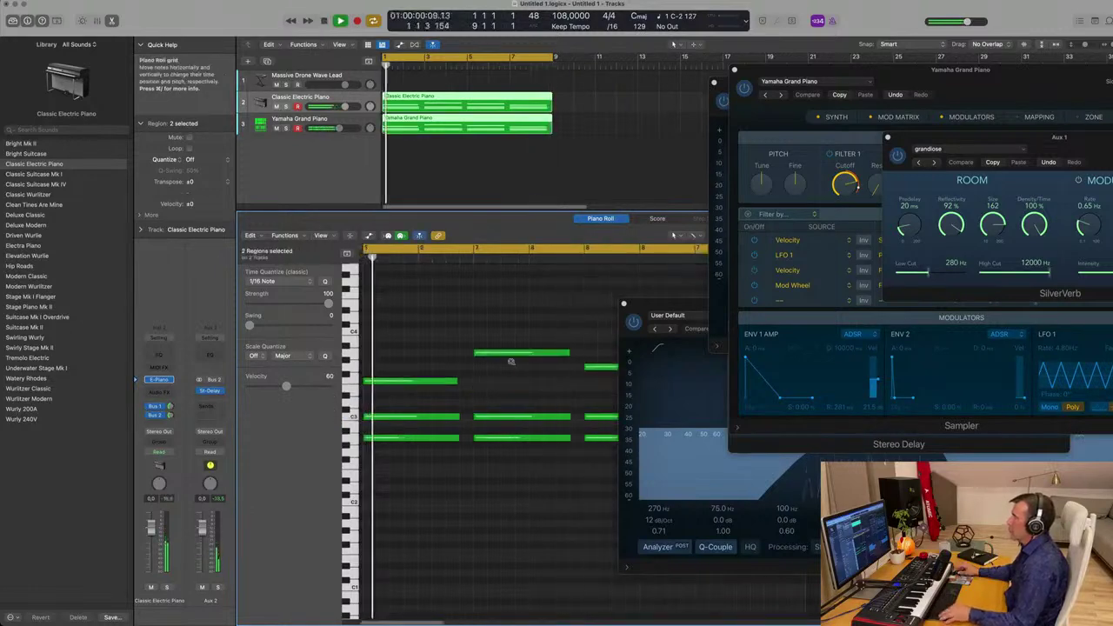
Duplicate the Yamaha Grand Piano track and copy its eight-bar region onto the new track.
{"action": "scroll", "coordinate": [511, 360], "scroll_direction": "down", "scroll_amount": 5}
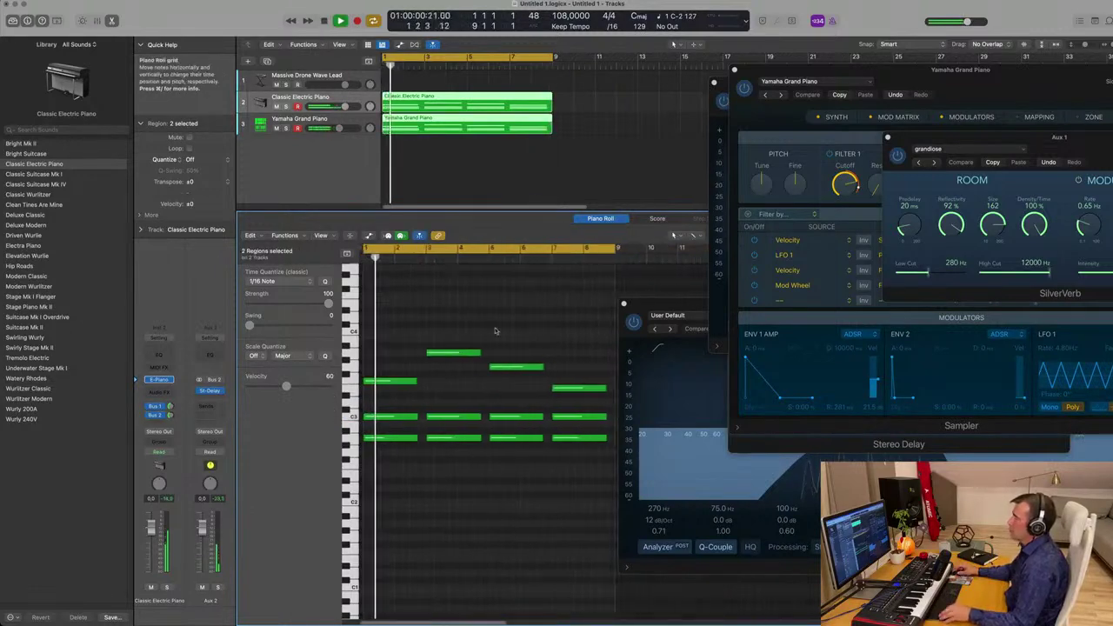
{"action": "left_click", "coordinate": [440, 153]}
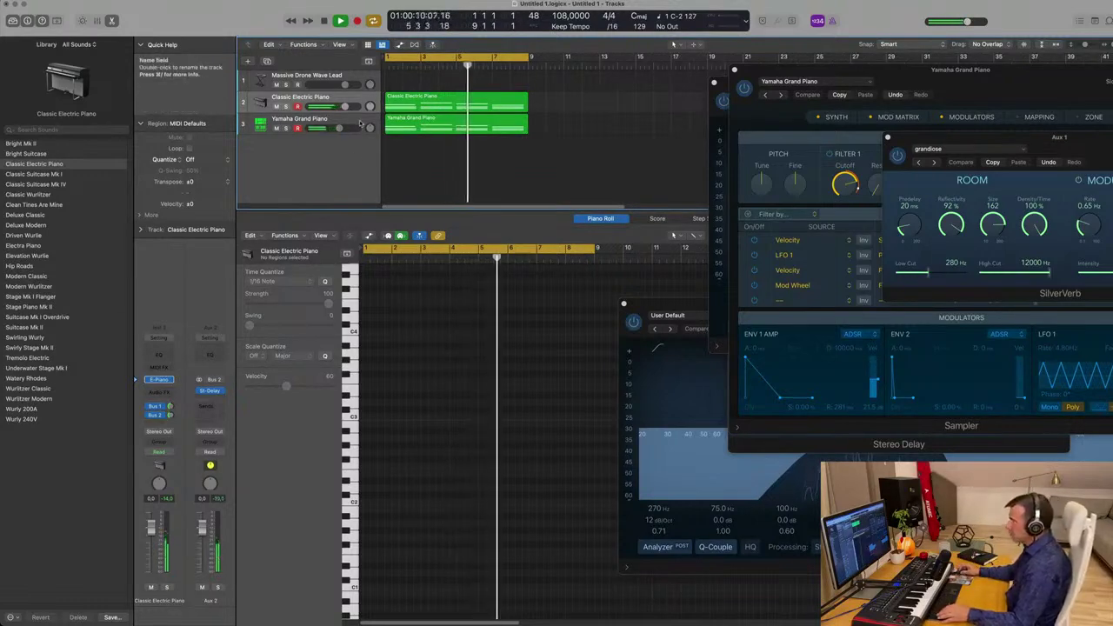
{"action": "left_click", "coordinate": [386, 124]}
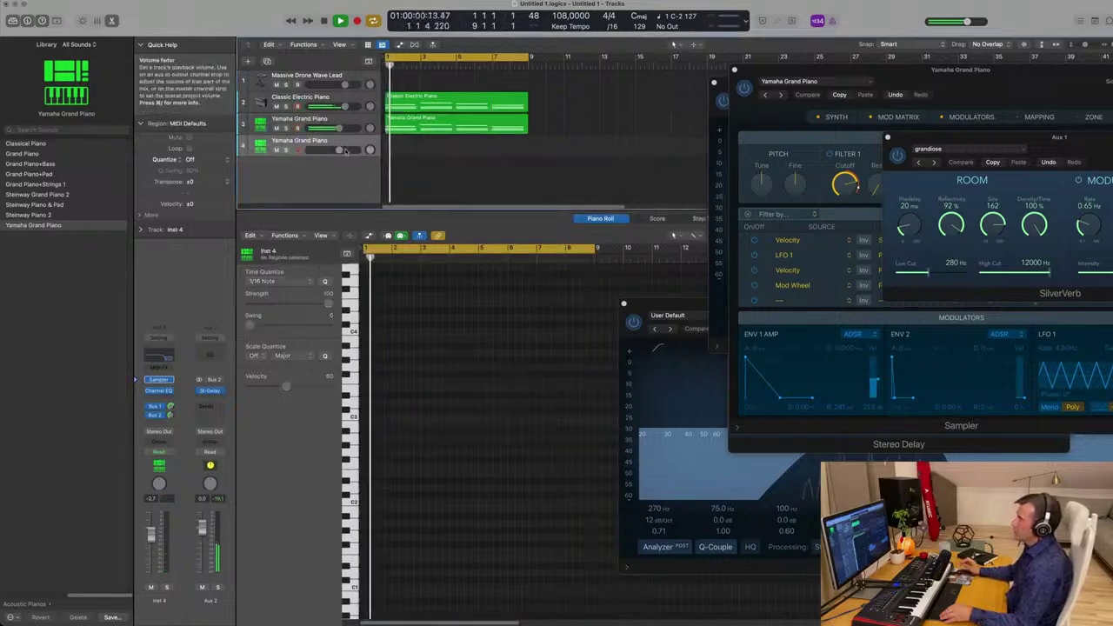
{"action": "left_click_drag", "start_coordinate": [439, 130], "coordinate": [439, 154]}
Delete the two lower notes of each chord in the copied region and transpose the remaining top notes down three octaves.
{"action": "left_click_drag", "start_coordinate": [387, 400], "coordinate": [571, 489]}
{"action": "key", "text": "Delete"}
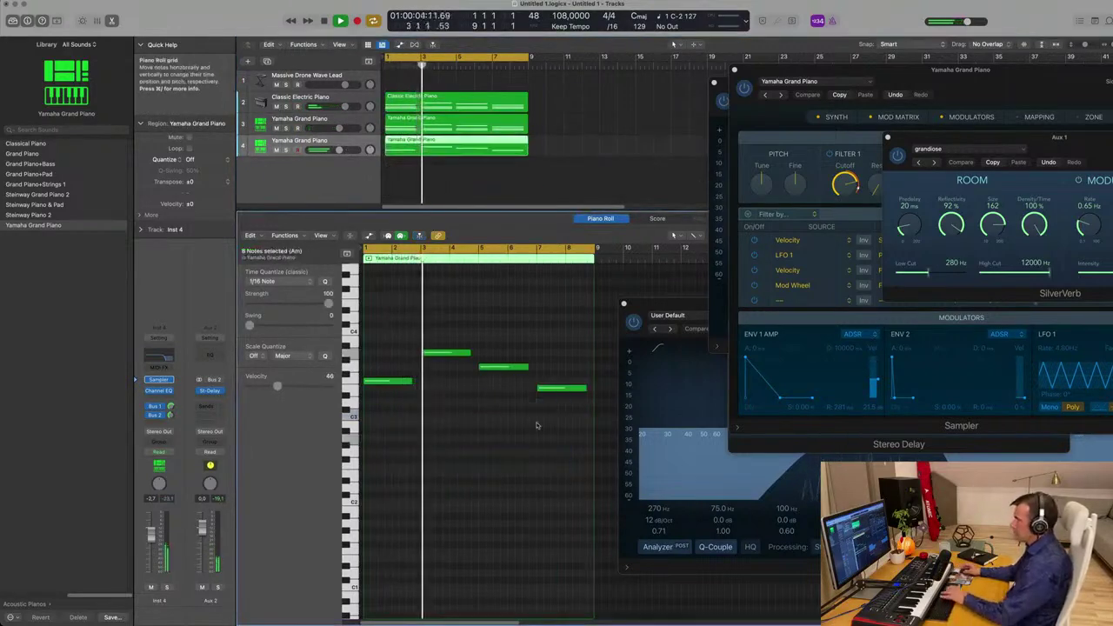
{"action": "left_click_drag", "start_coordinate": [365, 334], "coordinate": [599, 441]}
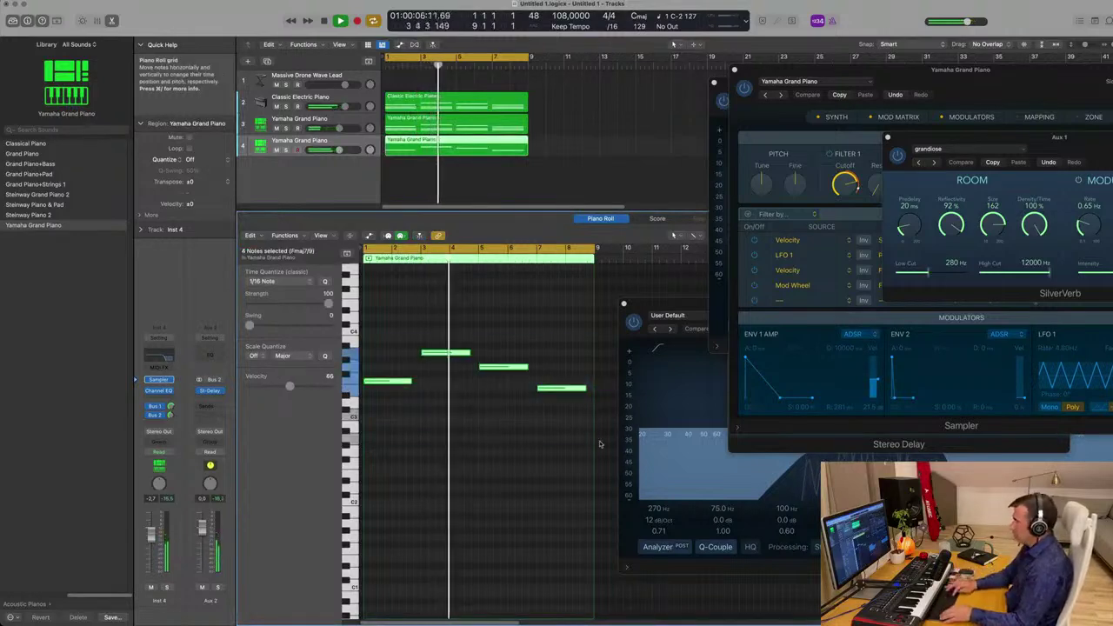
{"action": "key", "text": "shift+alt+Down"}
{"action": "key", "text": "shift+alt+Down"}
{"action": "key", "text": "Return"}
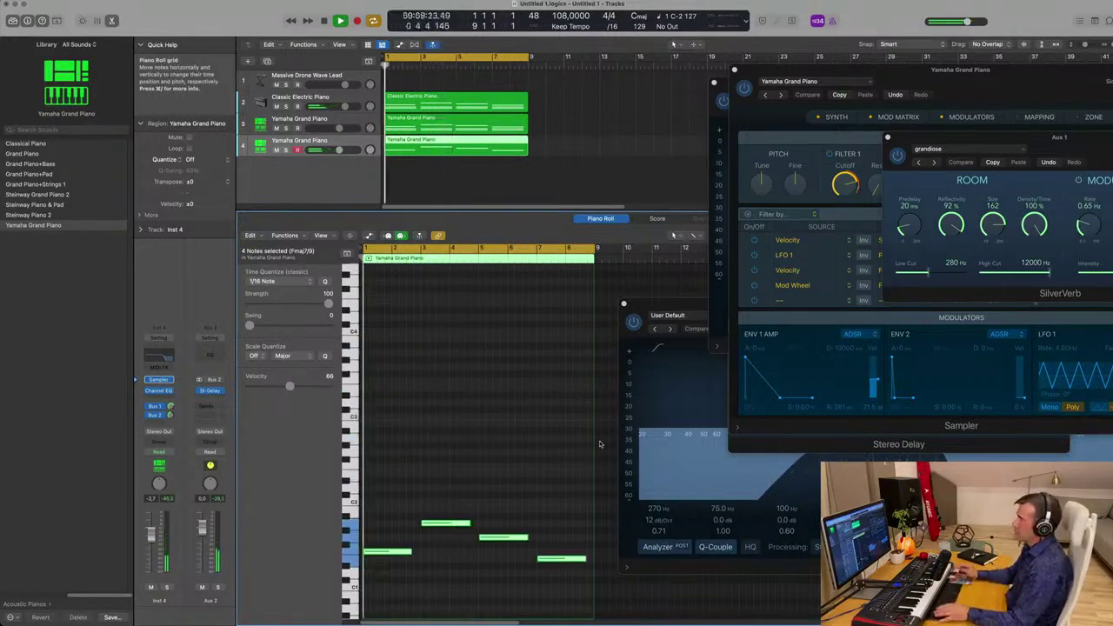
{"action": "key", "text": "shift+alt+Down"}
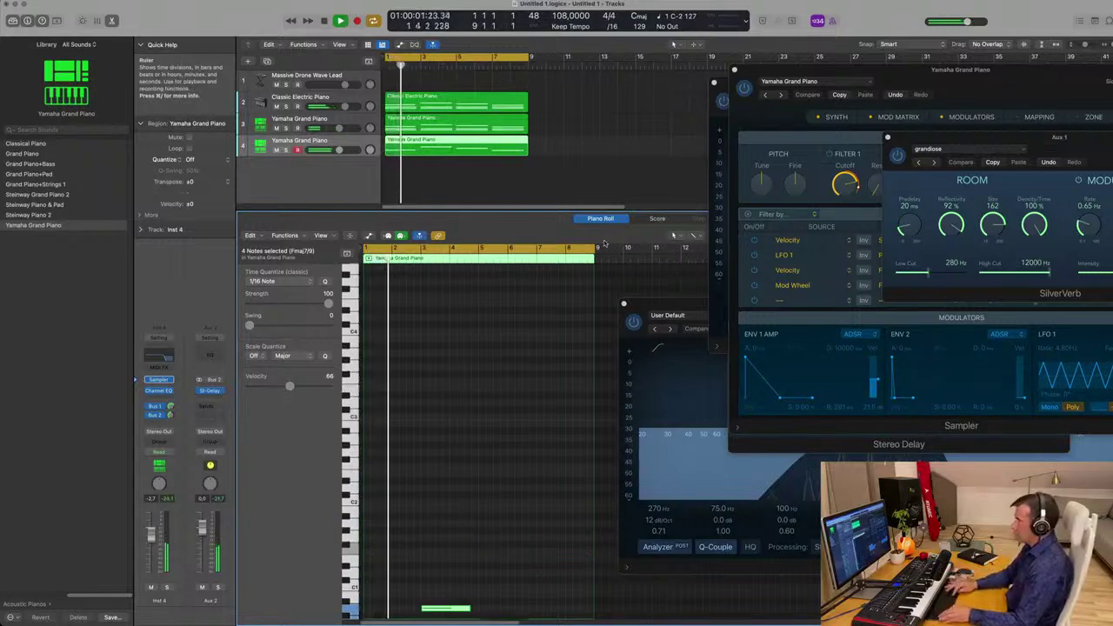
Replay the loop from the start and raise the low grand piano track's volume slightly.
{"action": "left_click", "coordinate": [342, 144]}
{"action": "key", "text": "super+Right"}
{"action": "key", "text": "super+Right"}
{"action": "key", "text": "super+Left"}
{"action": "key", "text": "super+Left"}
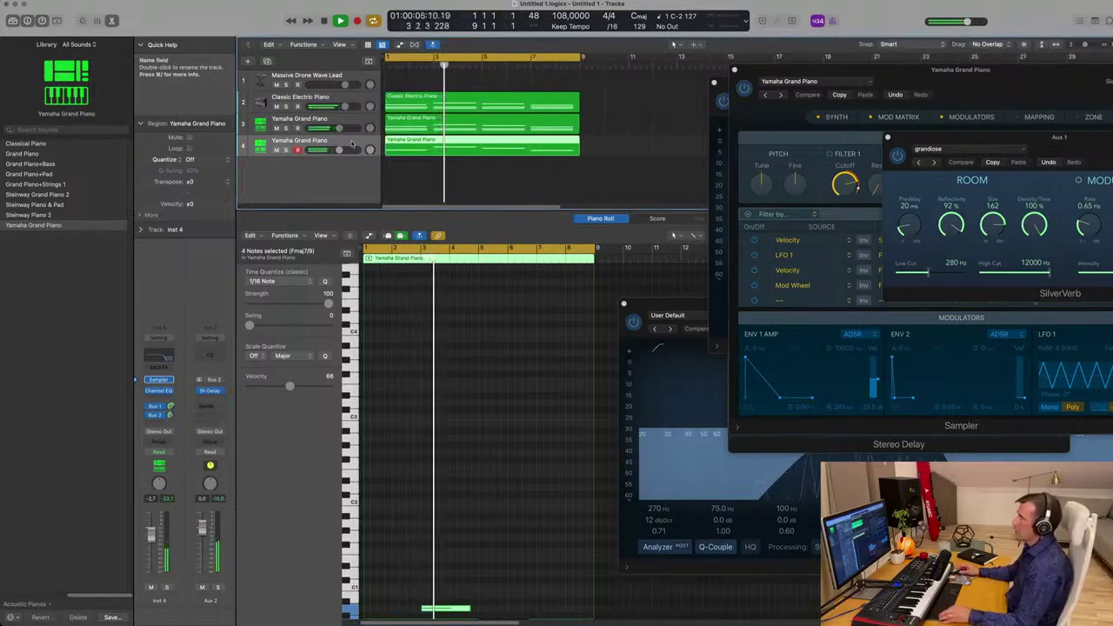
{"action": "key", "text": "Return"}
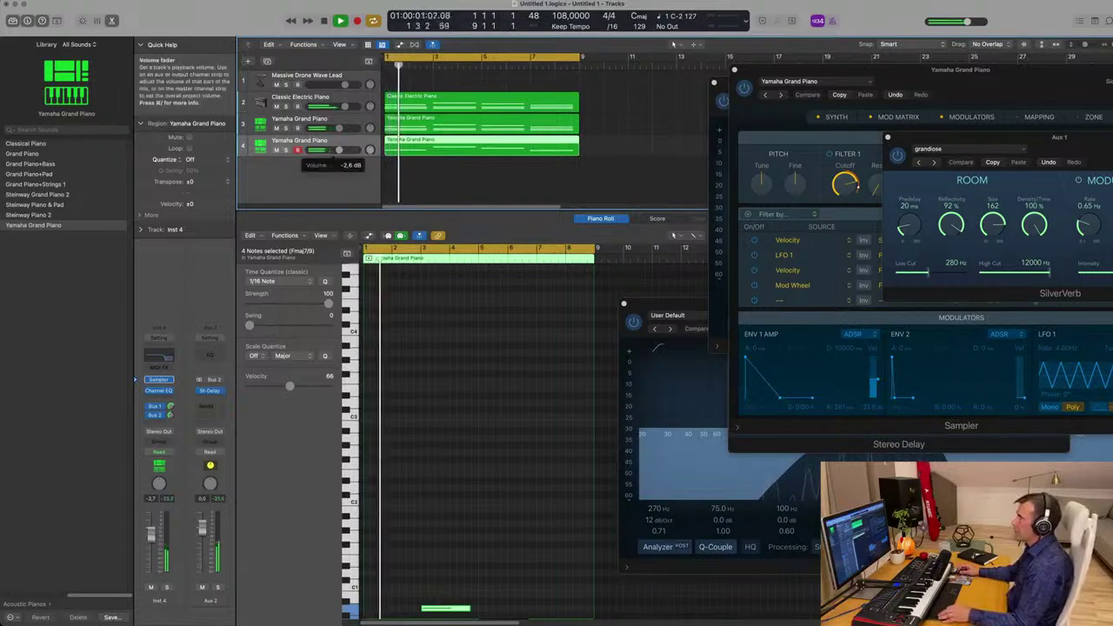
{"action": "key", "text": "Return"}
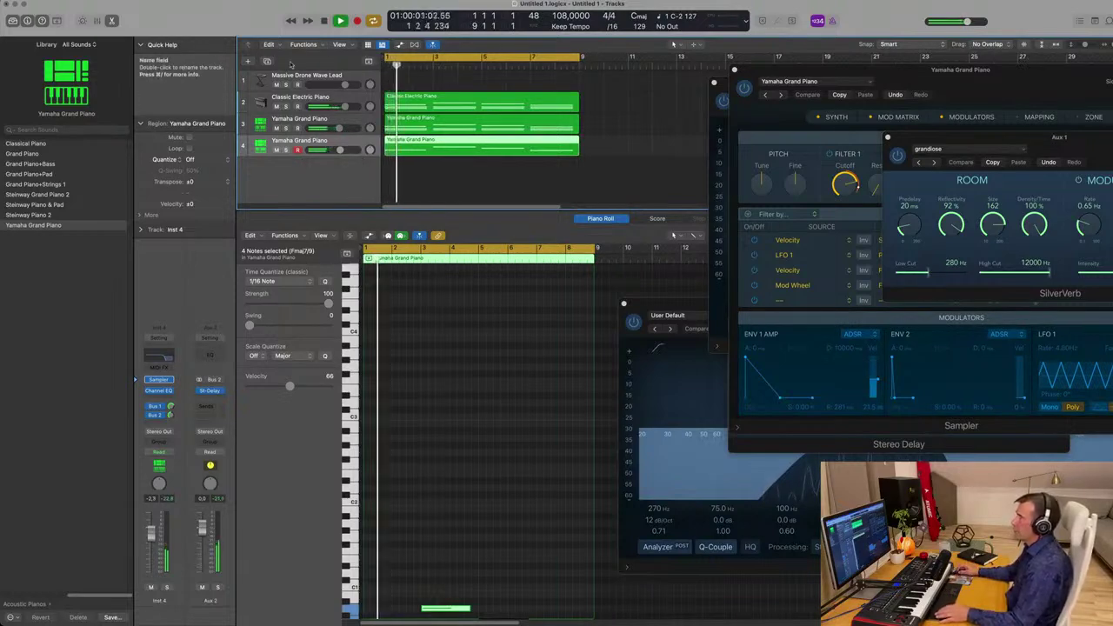
Duplicate the low grand piano track with its region and replace the copy's instrument with a stereo Alchemy.
{"action": "key", "text": "super+d"}
{"action": "left_click_drag", "start_coordinate": [436, 144], "coordinate": [437, 164]}
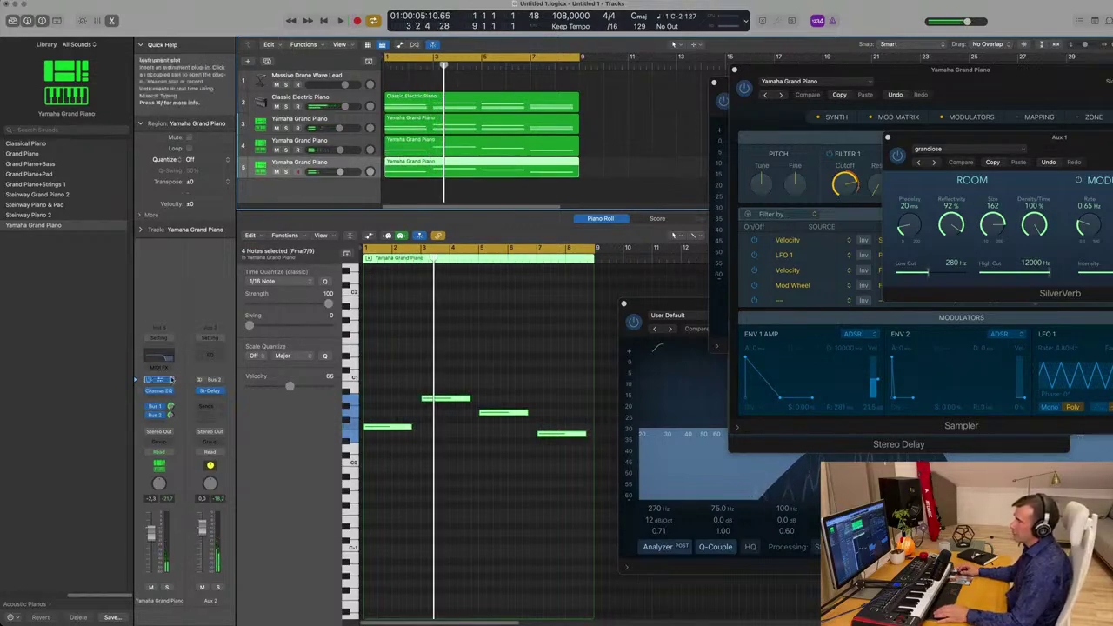
{"action": "left_click", "coordinate": [169, 379]}
{"action": "mouse_move", "coordinate": [239, 457]}
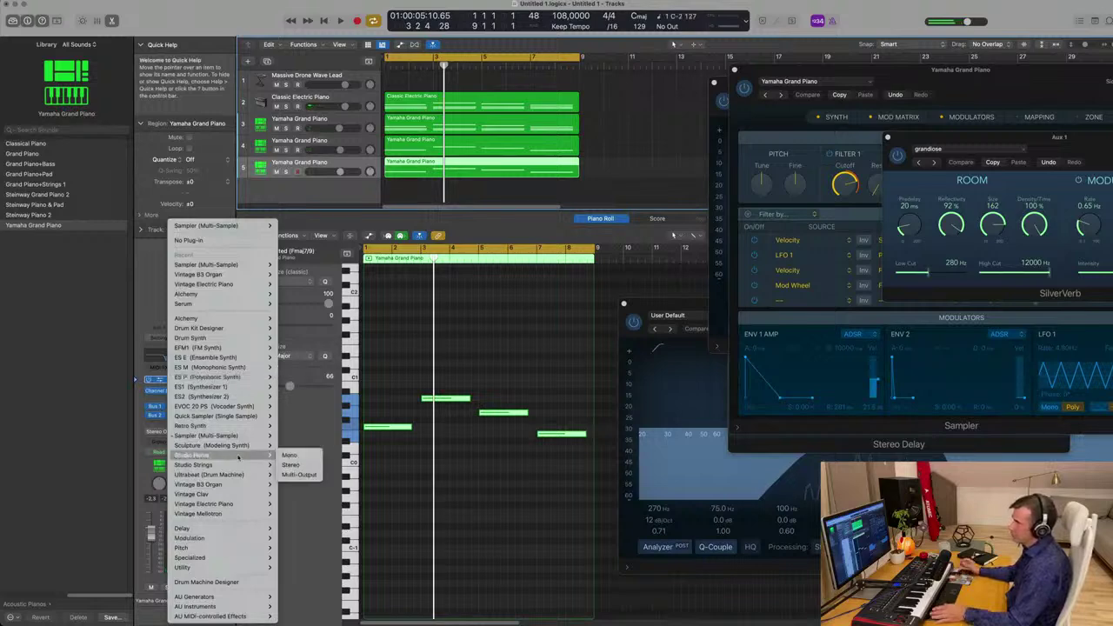
{"action": "mouse_move", "coordinate": [233, 435]}
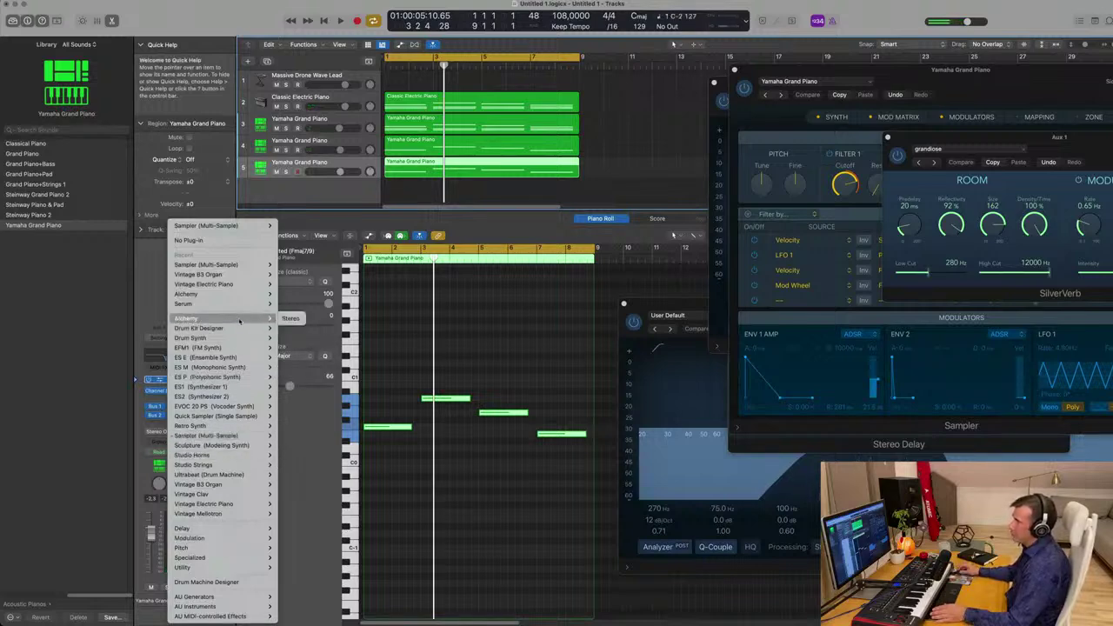
{"action": "left_click", "coordinate": [289, 318]}
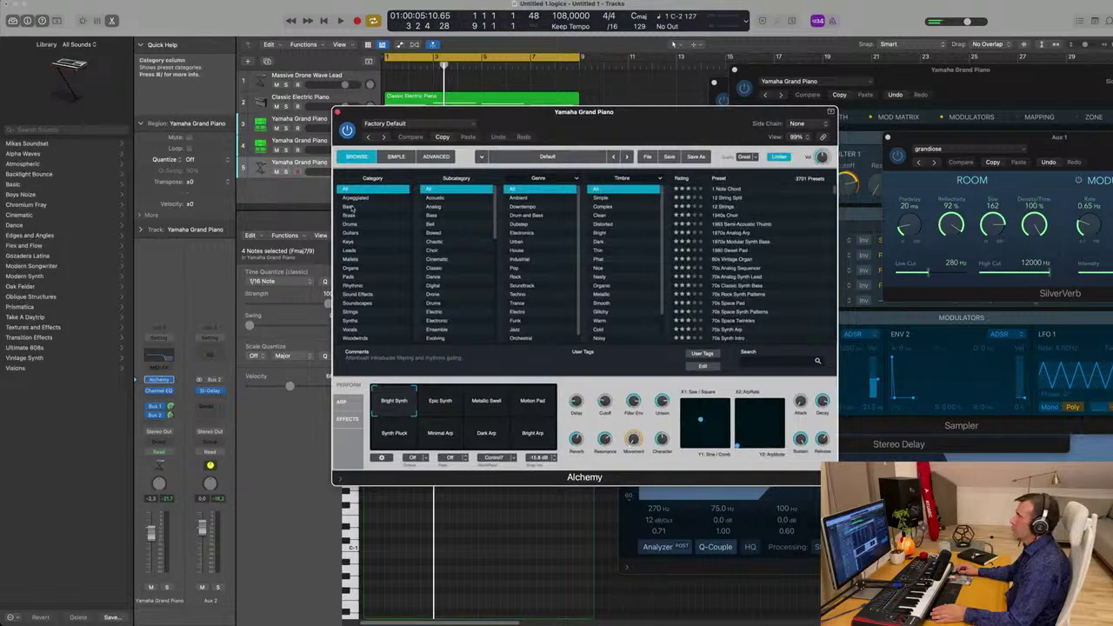
Search the Alchemy presets for "bass pad".
{"action": "left_click", "coordinate": [770, 361]}
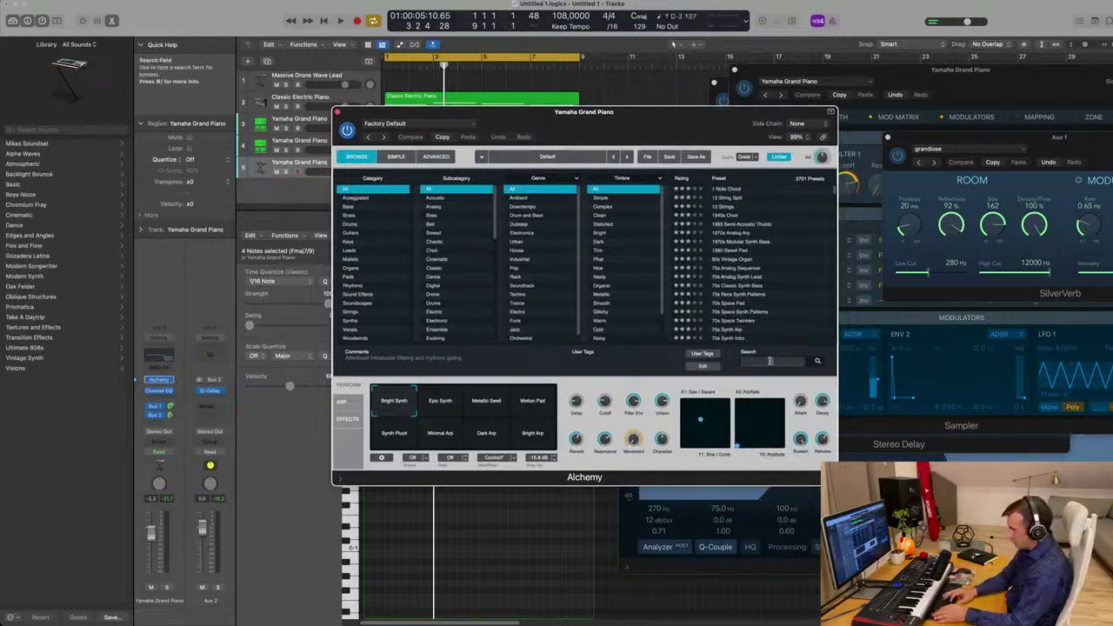
{"action": "type", "text": "bass opaq"}
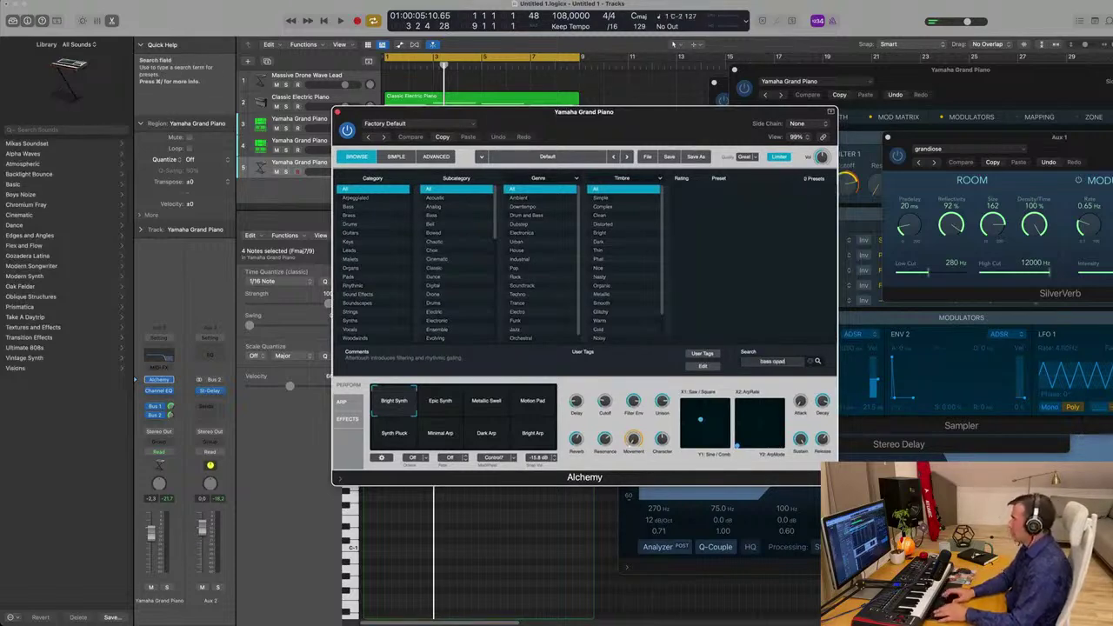
{"action": "key", "text": "BackSpace"}
{"action": "key", "text": "BackSpace"}
{"action": "key", "text": "BackSpace"}
{"action": "key", "text": "BackSpace"}
{"action": "type", "text": "pad"}
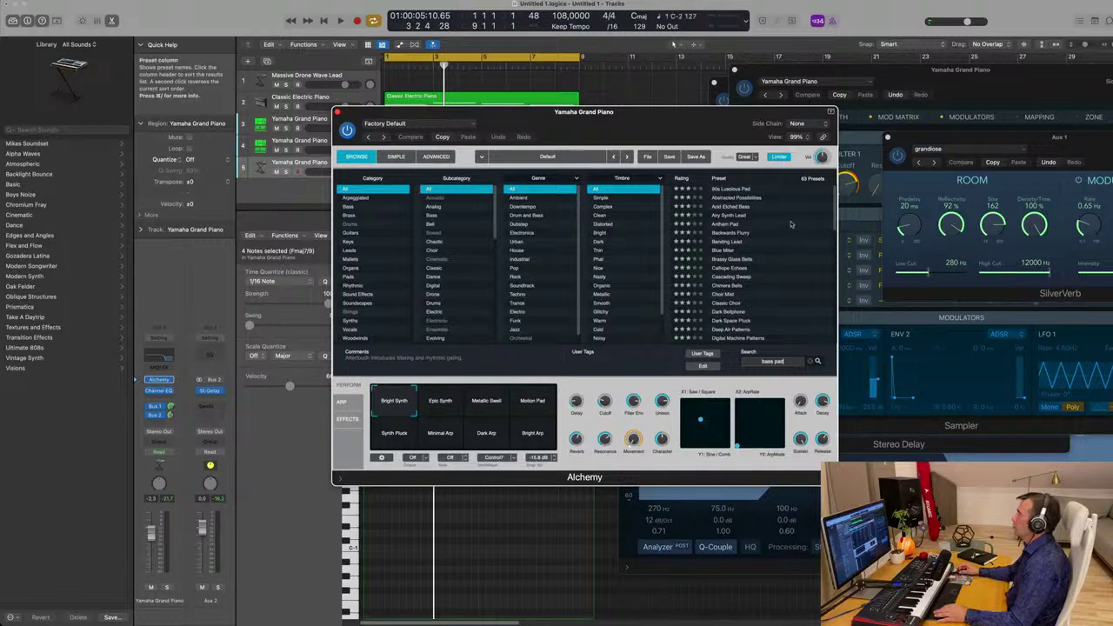
Load the Dark Space Pluck preset, start playback and solo the Alchemy track.
{"action": "scroll", "coordinate": [744, 228], "scroll_direction": "down", "scroll_amount": 5}
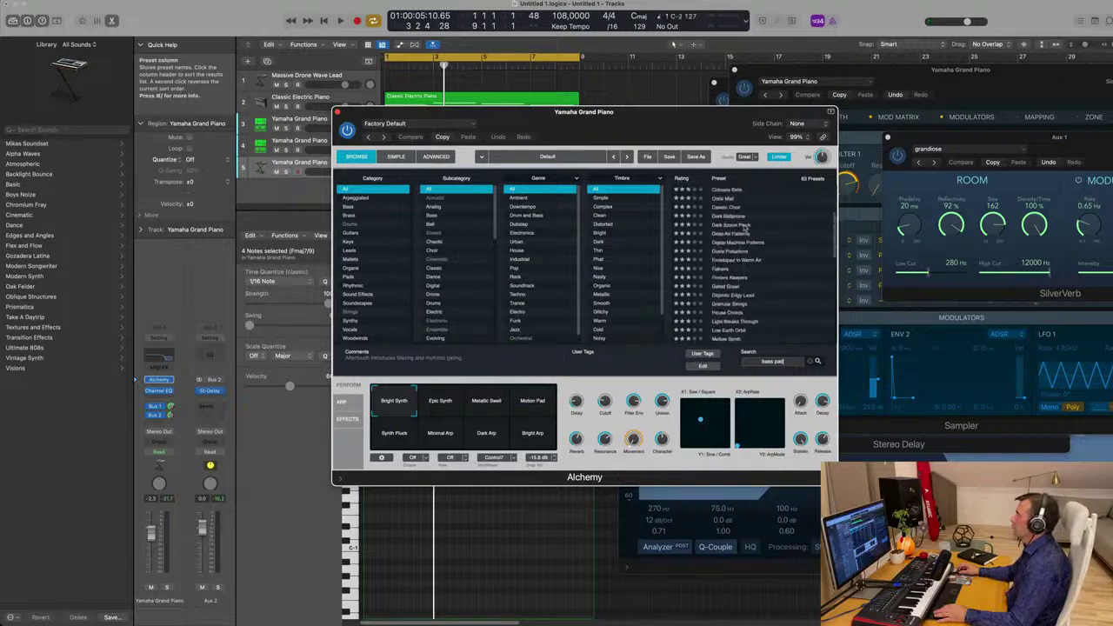
{"action": "scroll", "coordinate": [744, 228], "scroll_direction": "up", "scroll_amount": 4}
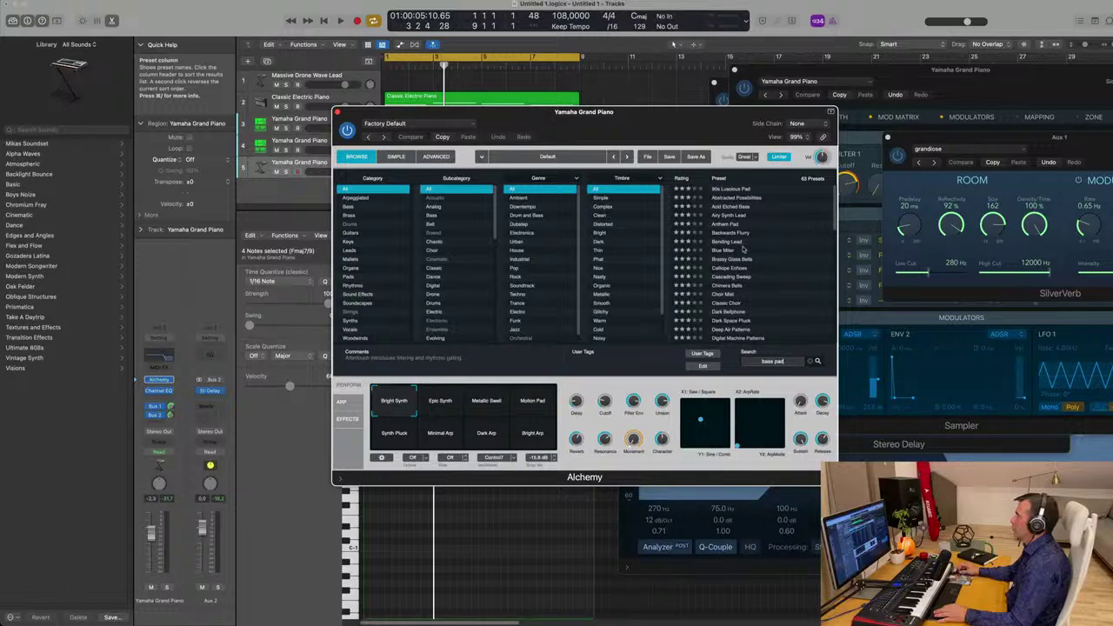
{"action": "scroll", "coordinate": [770, 256], "scroll_direction": "down", "scroll_amount": 2}
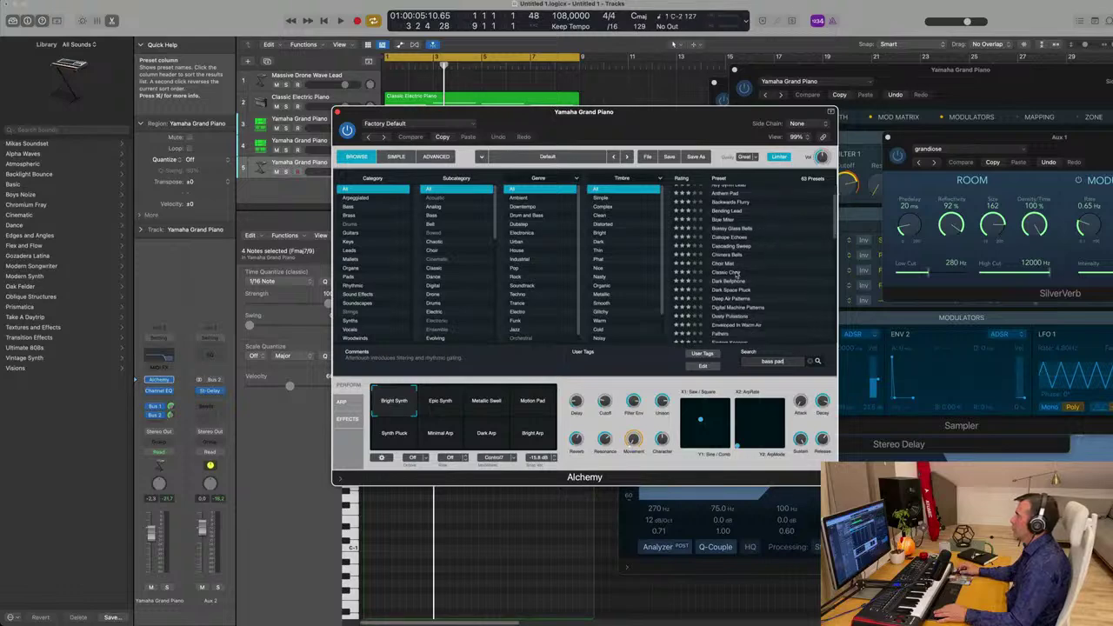
{"action": "scroll", "coordinate": [744, 274], "scroll_direction": "down", "scroll_amount": 1}
{"action": "scroll", "coordinate": [747, 275], "scroll_direction": "down", "scroll_amount": 1}
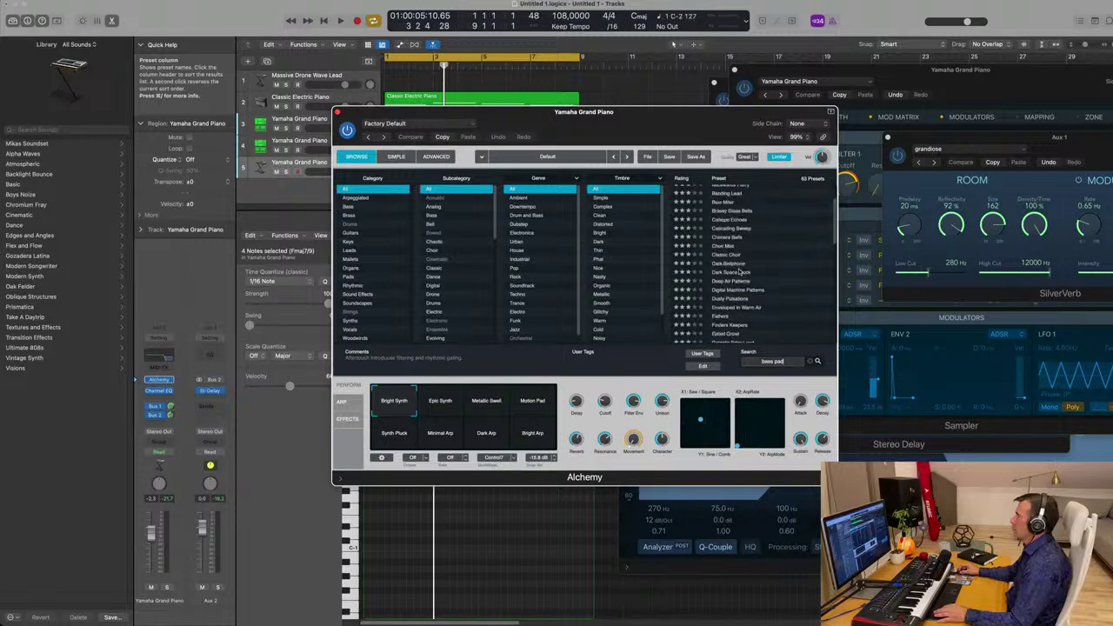
{"action": "left_click", "coordinate": [738, 274]}
{"action": "left_click_drag", "start_coordinate": [666, 116], "coordinate": [839, 117]}
{"action": "key", "text": "space"}
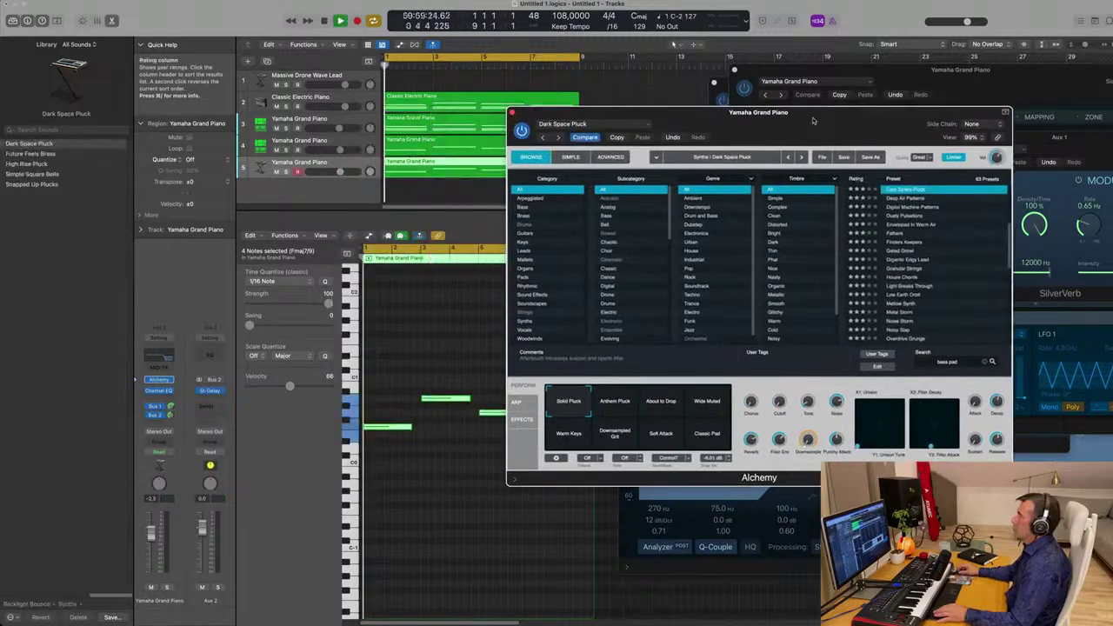
{"action": "left_click", "coordinate": [286, 171]}
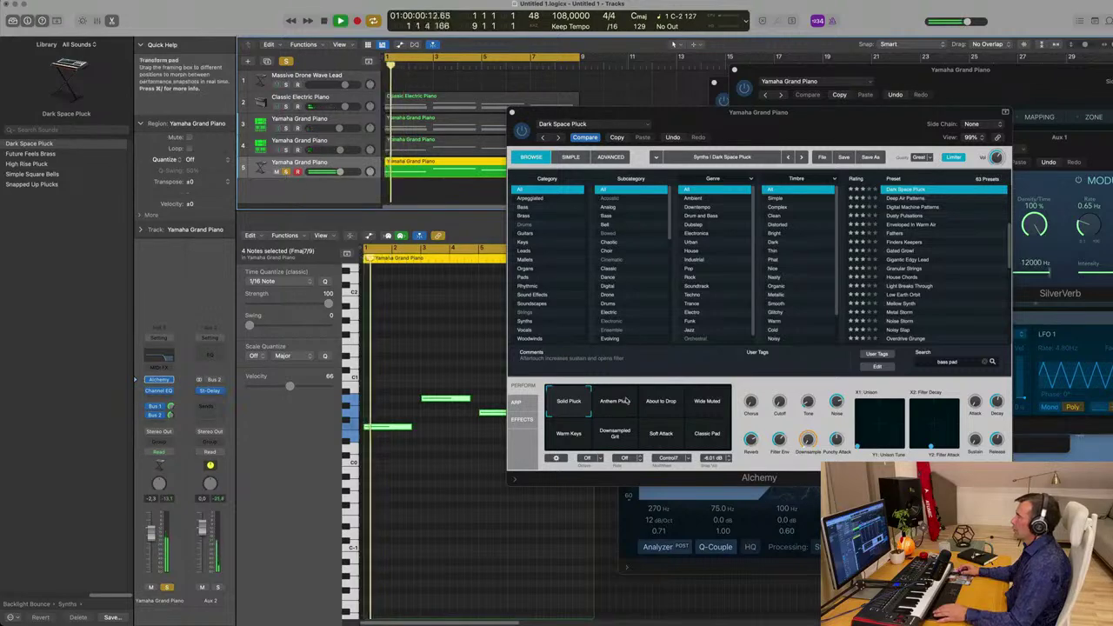
Try the Anthem Pluck variation, followed by the Dusty Pulsations and Low Earth Orbit presets.
{"action": "left_click", "coordinate": [619, 404]}
{"action": "left_click", "coordinate": [903, 215]}
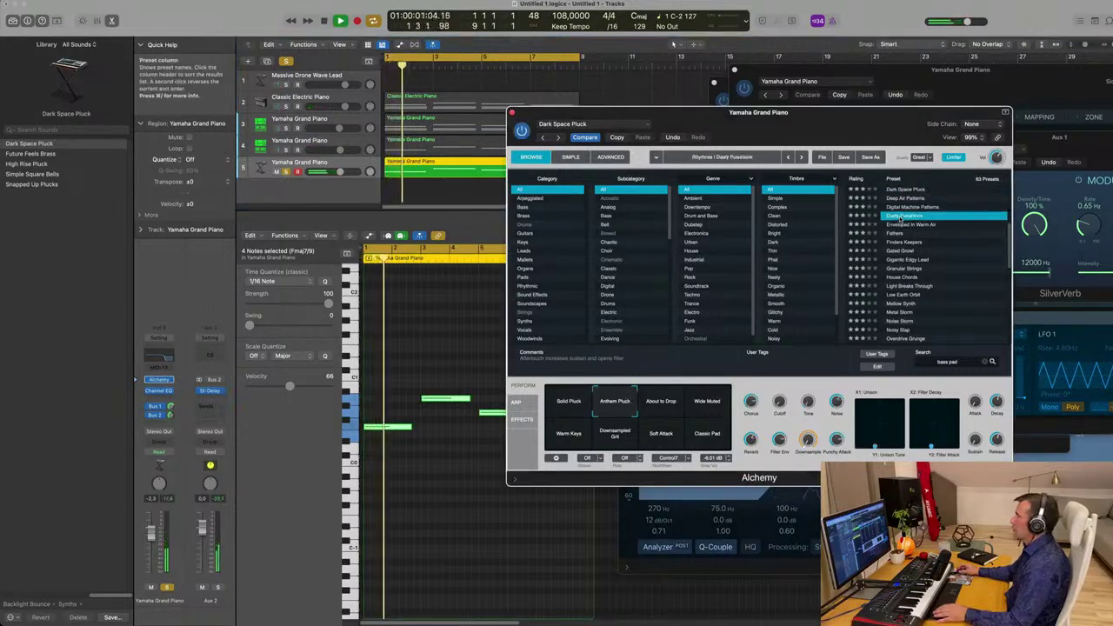
{"action": "scroll", "coordinate": [927, 244], "scroll_direction": "down", "scroll_amount": 3}
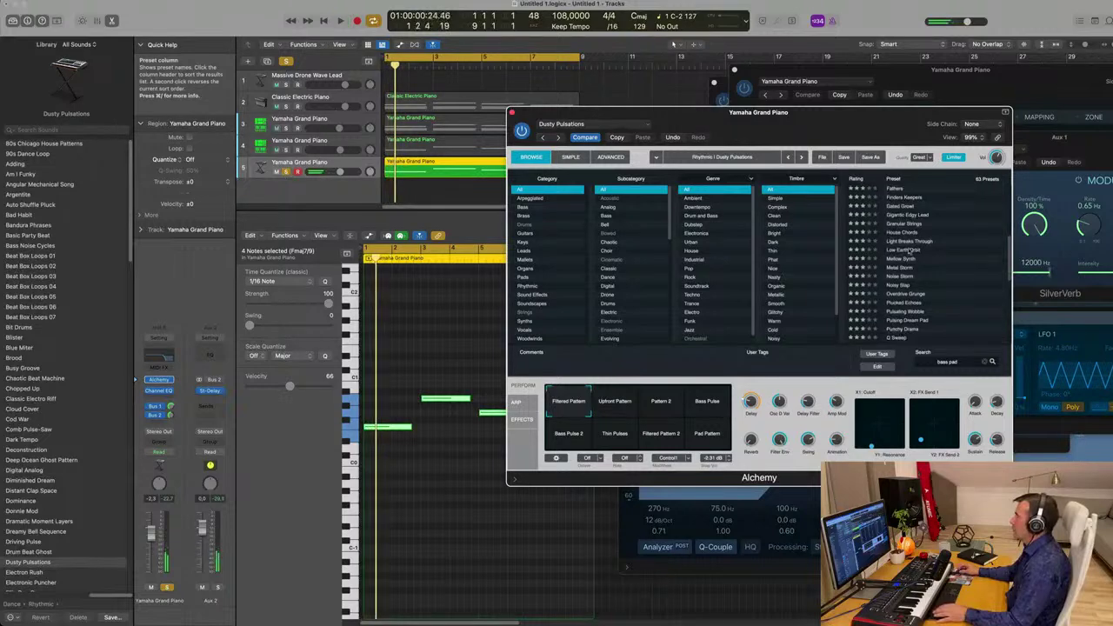
Filter the preset results to the Pads category and audition Cascading Sweep and Anthem Pad.
{"action": "left_click", "coordinate": [525, 276]}
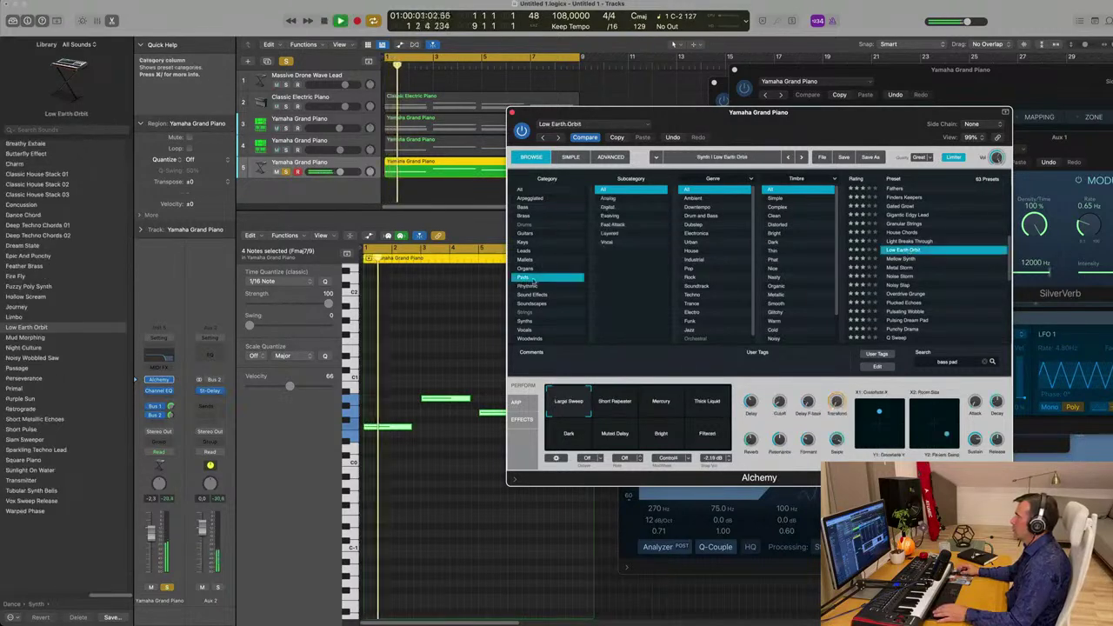
{"action": "scroll", "coordinate": [919, 230], "scroll_direction": "up", "scroll_amount": 2}
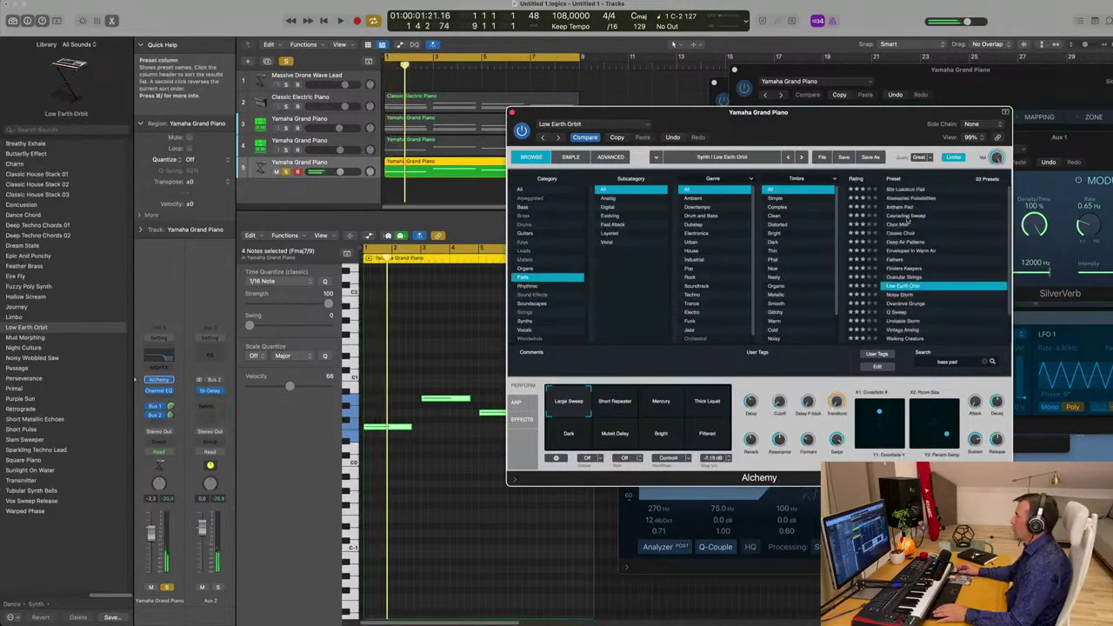
{"action": "left_click", "coordinate": [907, 217]}
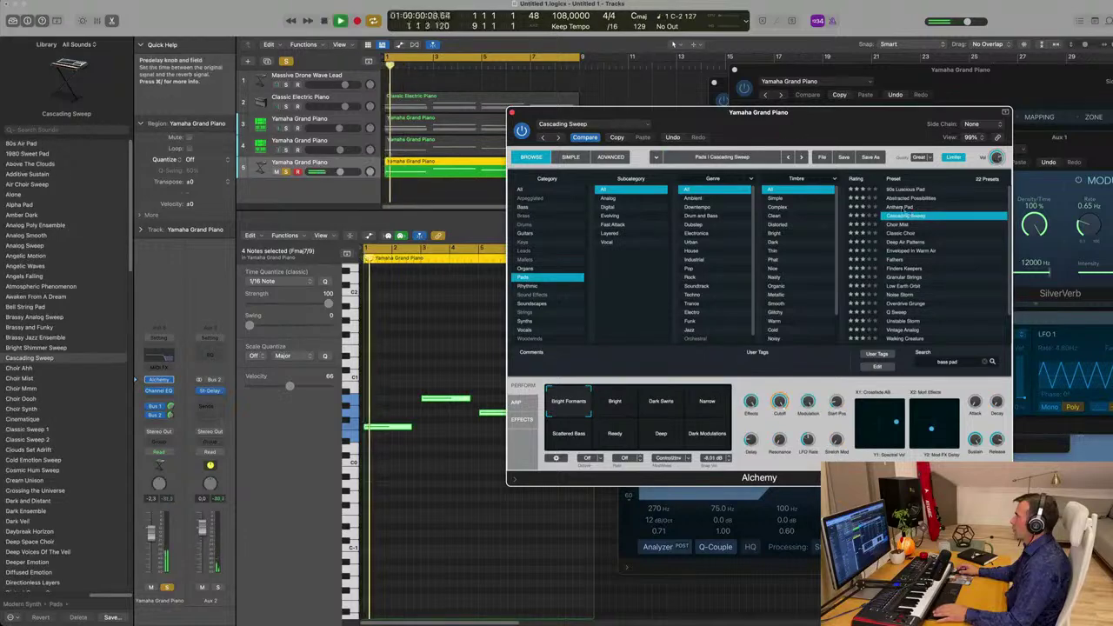
{"action": "left_click", "coordinate": [904, 207]}
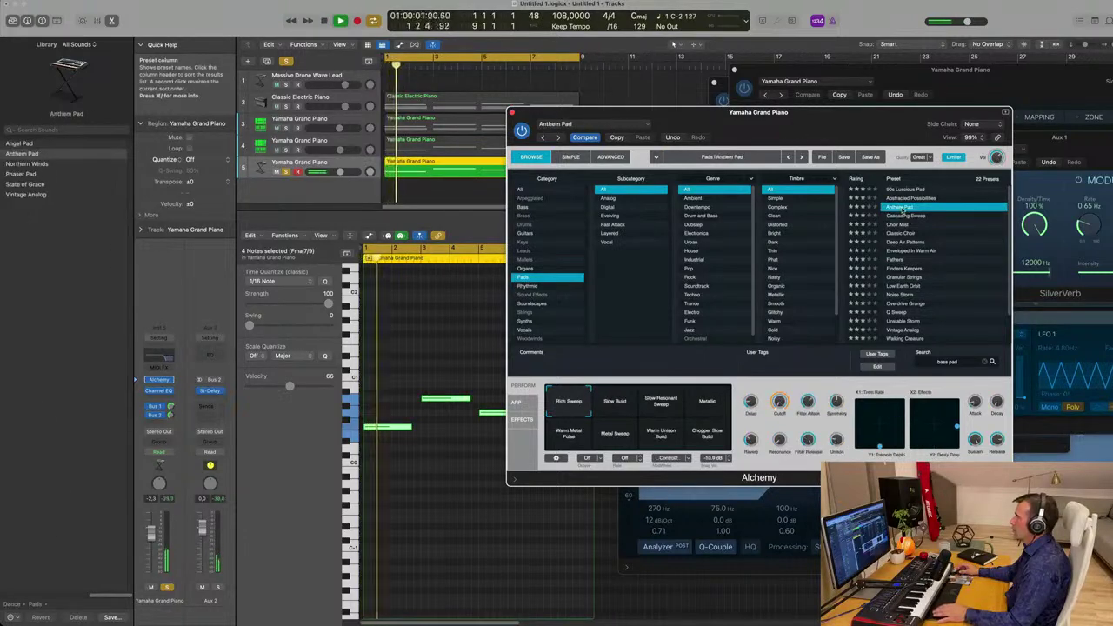
Audition the Low Earth Orbit, Unstable Storm and Walking Creature presets on the soloed track.
{"action": "scroll", "coordinate": [920, 259], "scroll_direction": "down", "scroll_amount": 2}
{"action": "left_click", "coordinate": [911, 250]}
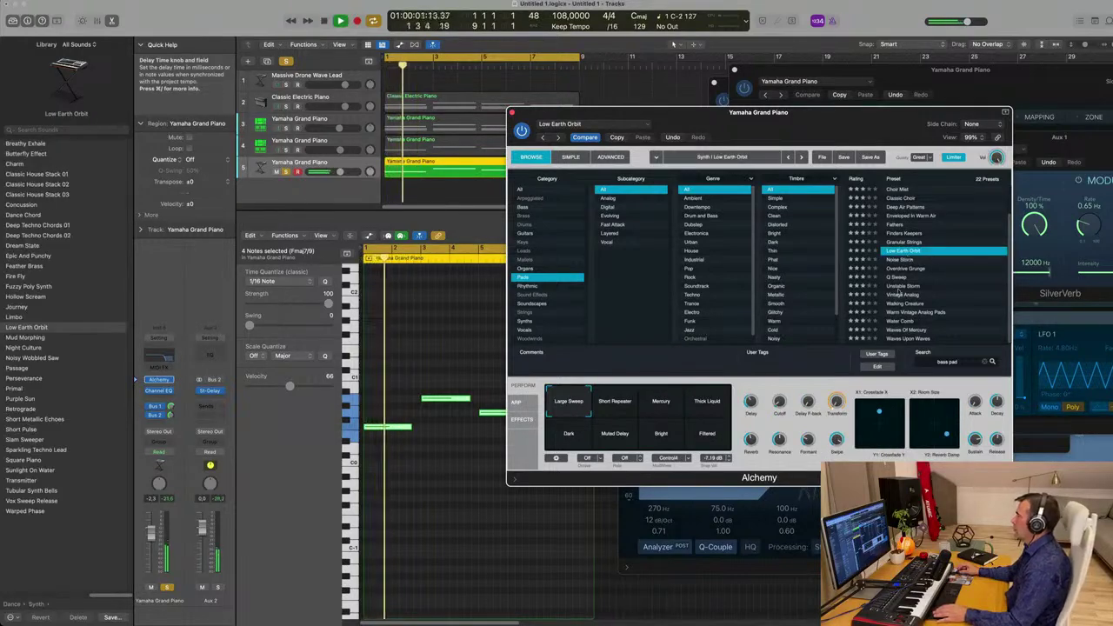
{"action": "left_click", "coordinate": [900, 287]}
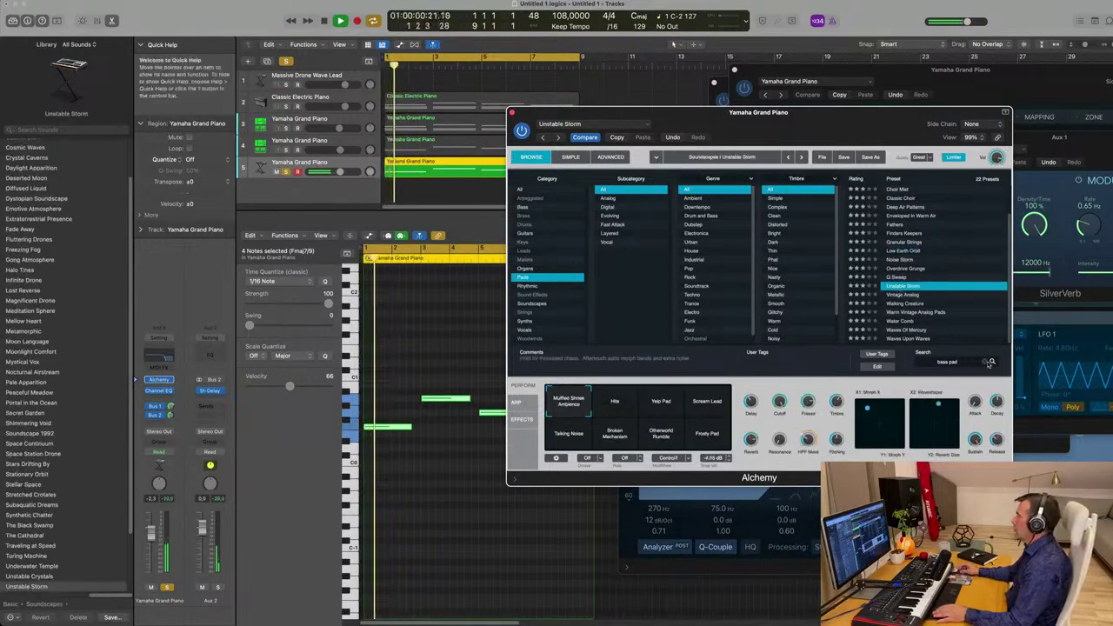
{"action": "left_click", "coordinate": [904, 304]}
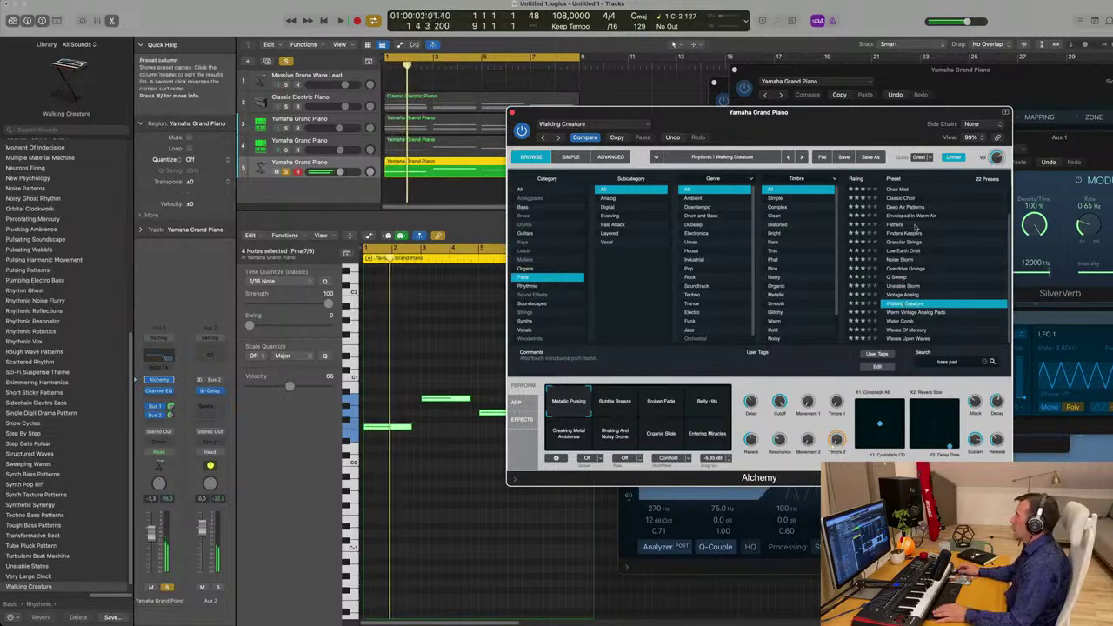
Compare Abstracted Possibilities and Deep Air Patterns, and settle on the Anthem Pad preset.
{"action": "scroll", "coordinate": [915, 229], "scroll_direction": "up", "scroll_amount": 3}
{"action": "left_click", "coordinate": [905, 198]}
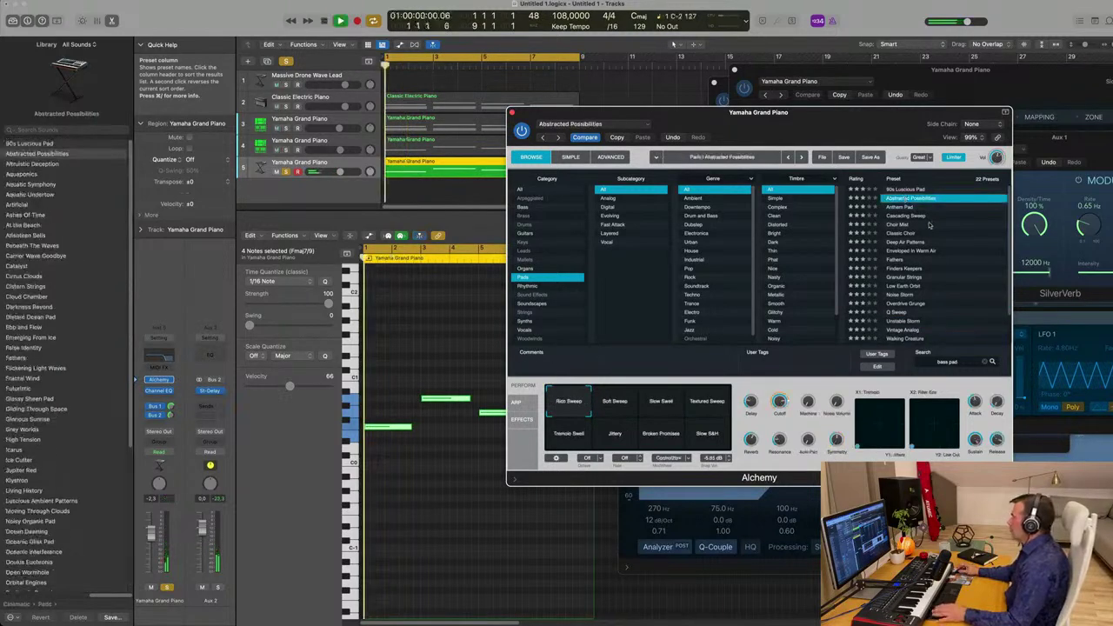
{"action": "left_click", "coordinate": [951, 241]}
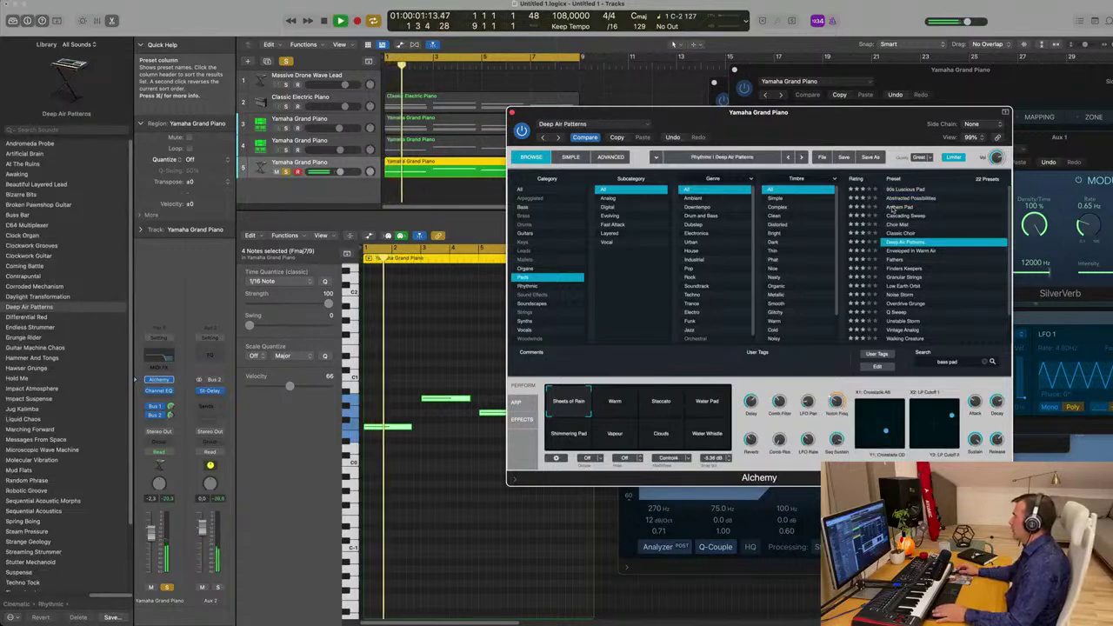
{"action": "left_click", "coordinate": [896, 207]}
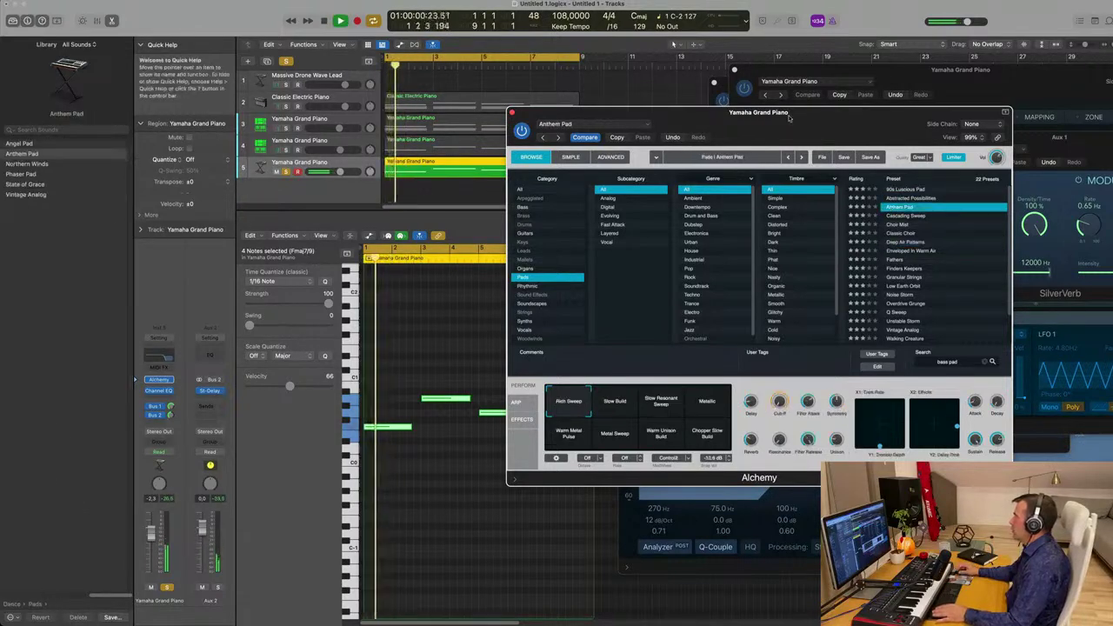
Audition the Anthem Pad's performance snapshots from Slow Build through Chopper Slow Build, and settle on Warm Metal Pulse.
{"action": "left_click_drag", "start_coordinate": [788, 120], "coordinate": [749, 85]}
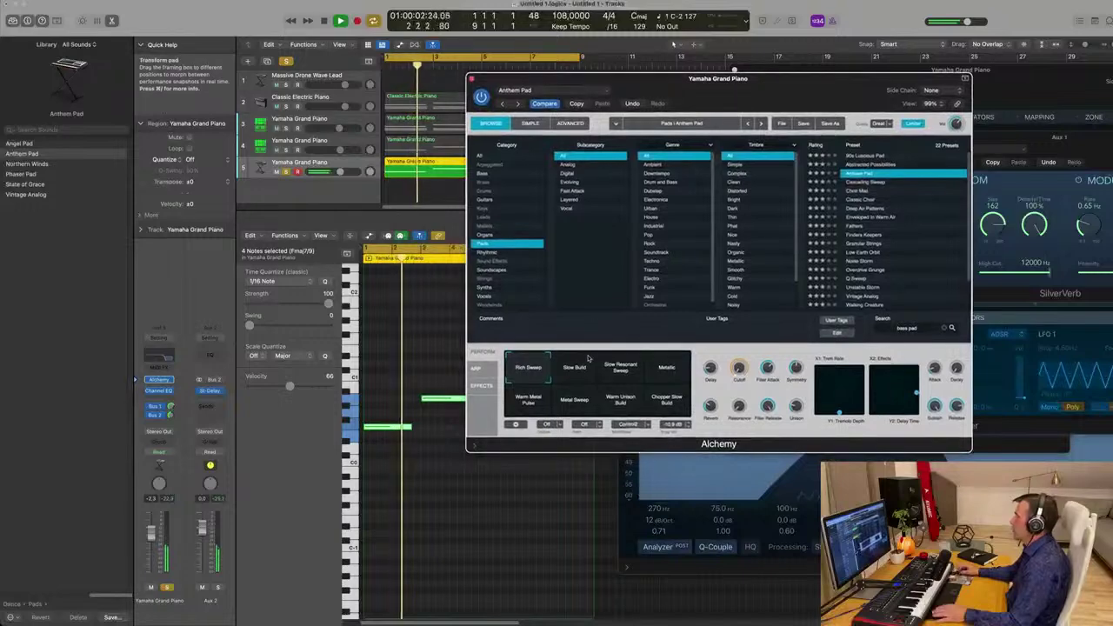
{"action": "left_click", "coordinate": [581, 375]}
{"action": "left_click", "coordinate": [624, 372]}
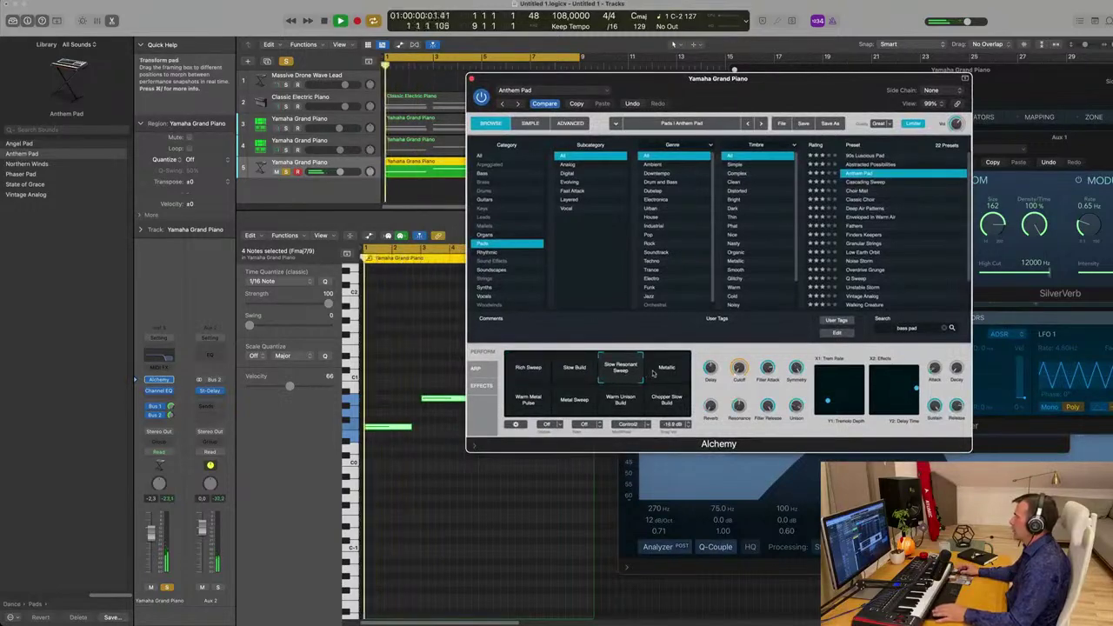
{"action": "left_click", "coordinate": [667, 371]}
{"action": "left_click", "coordinate": [531, 403]}
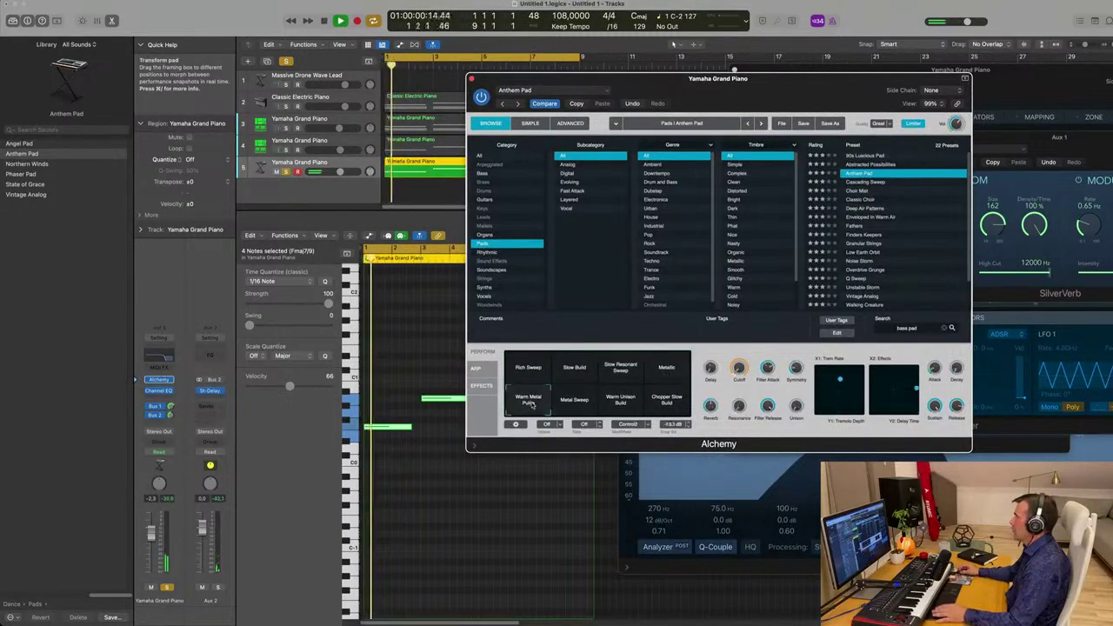
{"action": "left_click", "coordinate": [576, 401]}
{"action": "left_click", "coordinate": [617, 402]}
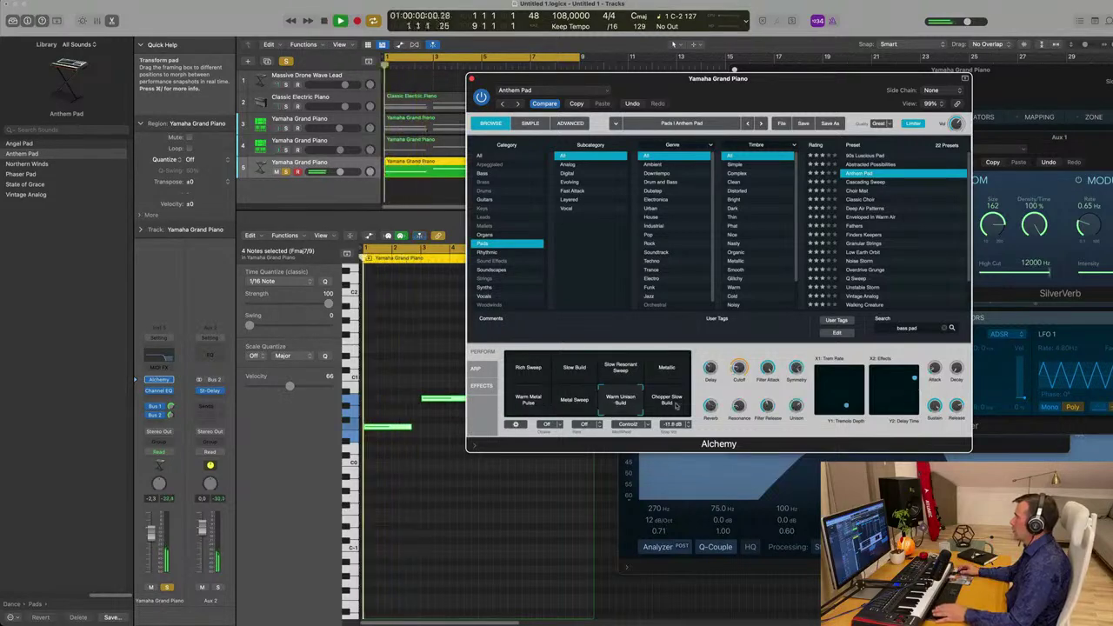
{"action": "left_click", "coordinate": [676, 405]}
{"action": "left_click", "coordinate": [520, 400]}
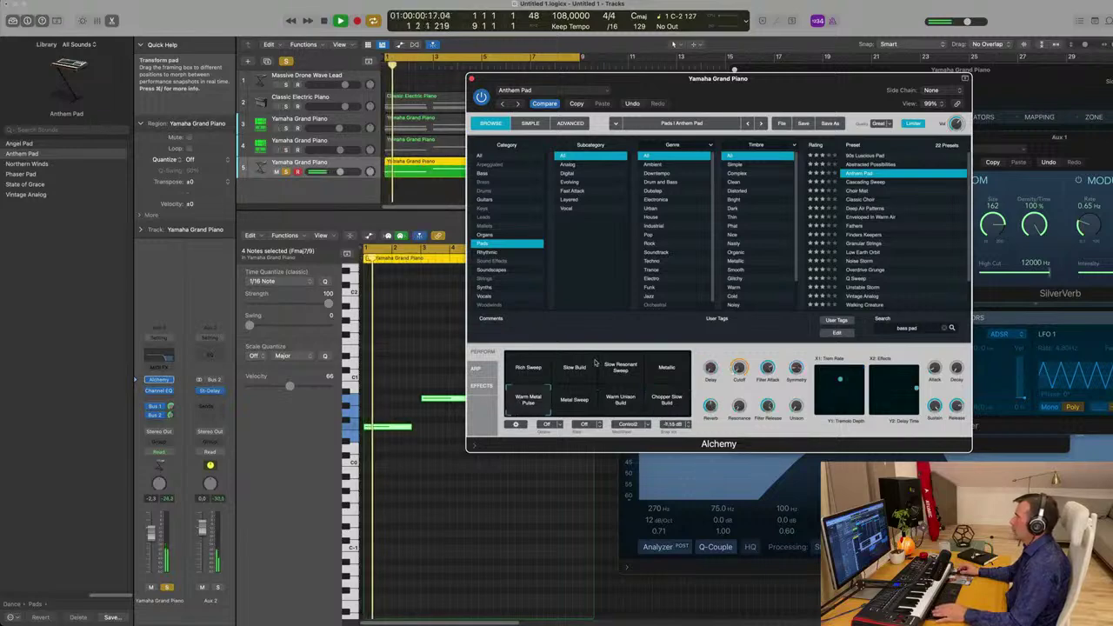
Transpose the four notes of the Alchemy pad region up one octave and stop playback.
{"action": "left_click", "coordinate": [421, 486]}
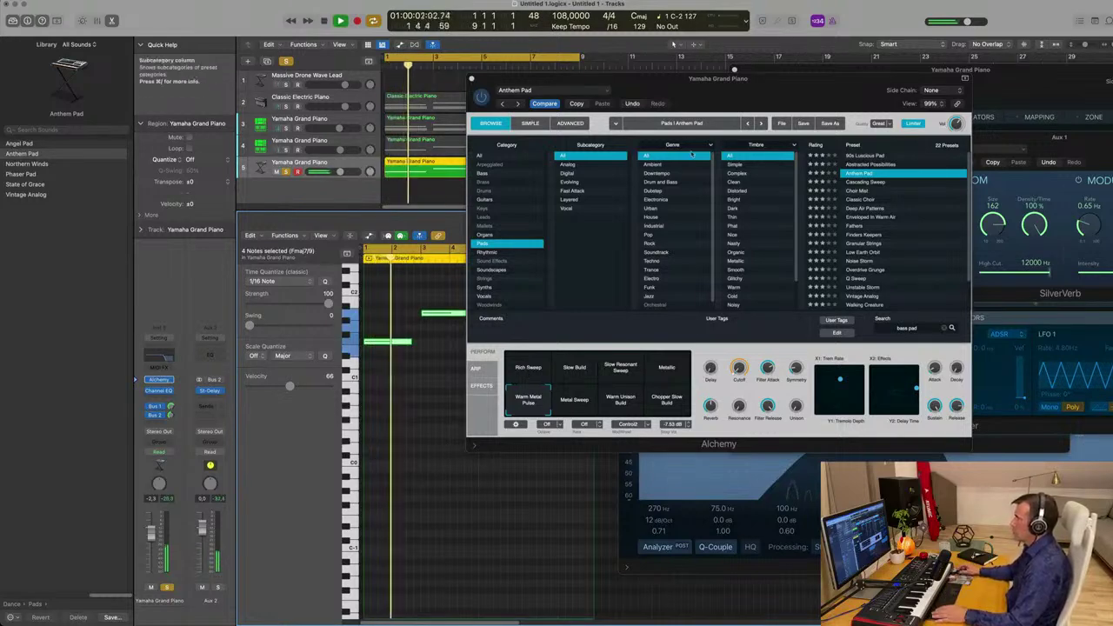
{"action": "left_click_drag", "start_coordinate": [762, 86], "coordinate": [841, 243]}
{"action": "key", "text": "space"}
Unsolo the Alchemy pad track and lower its volume to -4.0 dB while the full loop plays.
{"action": "left_click", "coordinate": [286, 172]}
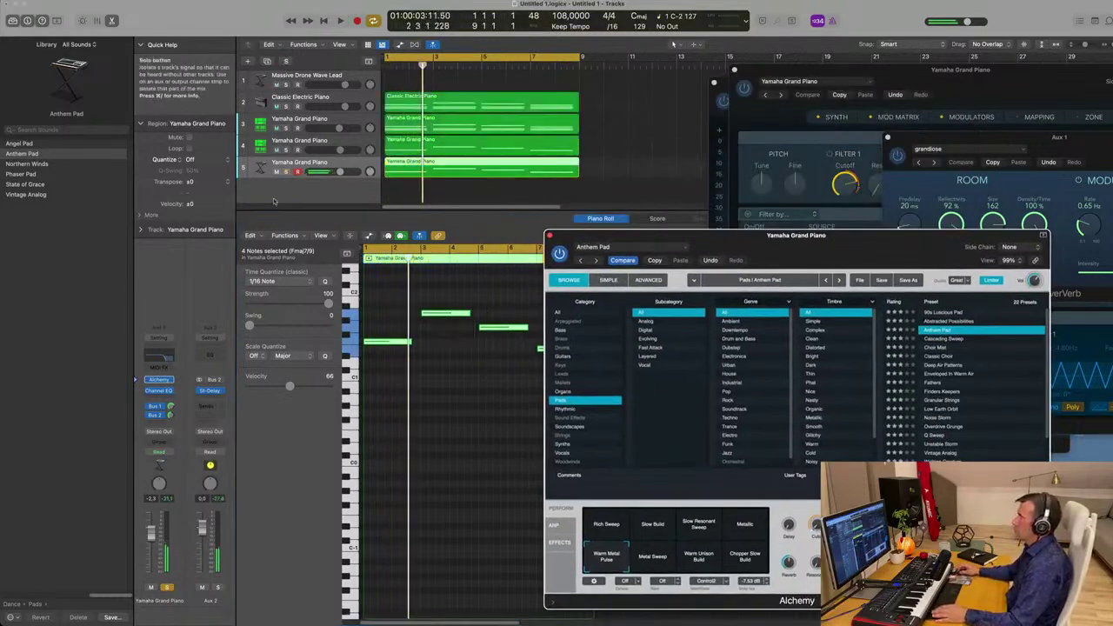
{"action": "left_click", "coordinate": [296, 195]}
{"action": "key", "text": "space"}
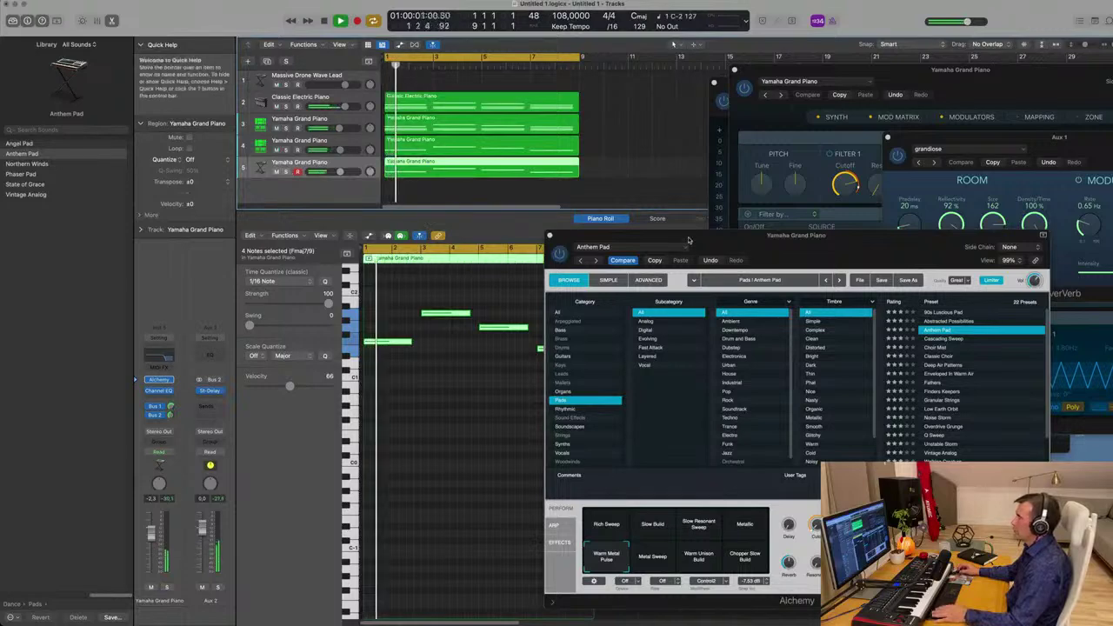
{"action": "left_click_drag", "start_coordinate": [664, 239], "coordinate": [796, 194]}
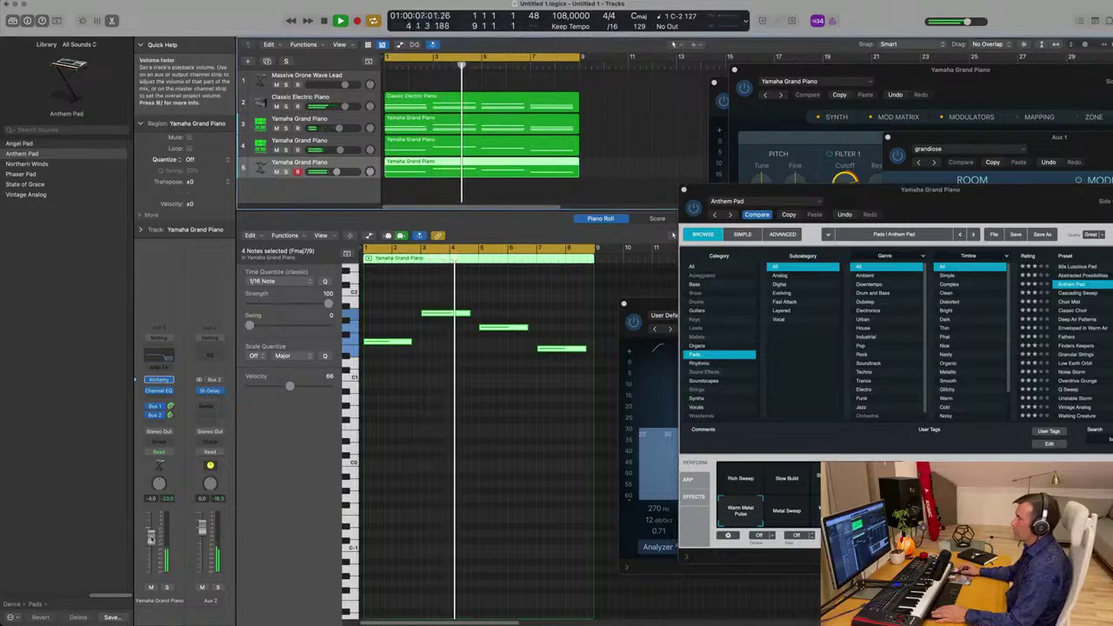
Delete the second and fourth notes from the Alchemy pad region, keeping those at bars 1 and 5.
{"action": "left_click", "coordinate": [443, 313]}
{"action": "key", "text": "Delete"}
{"action": "key", "text": "Return"}
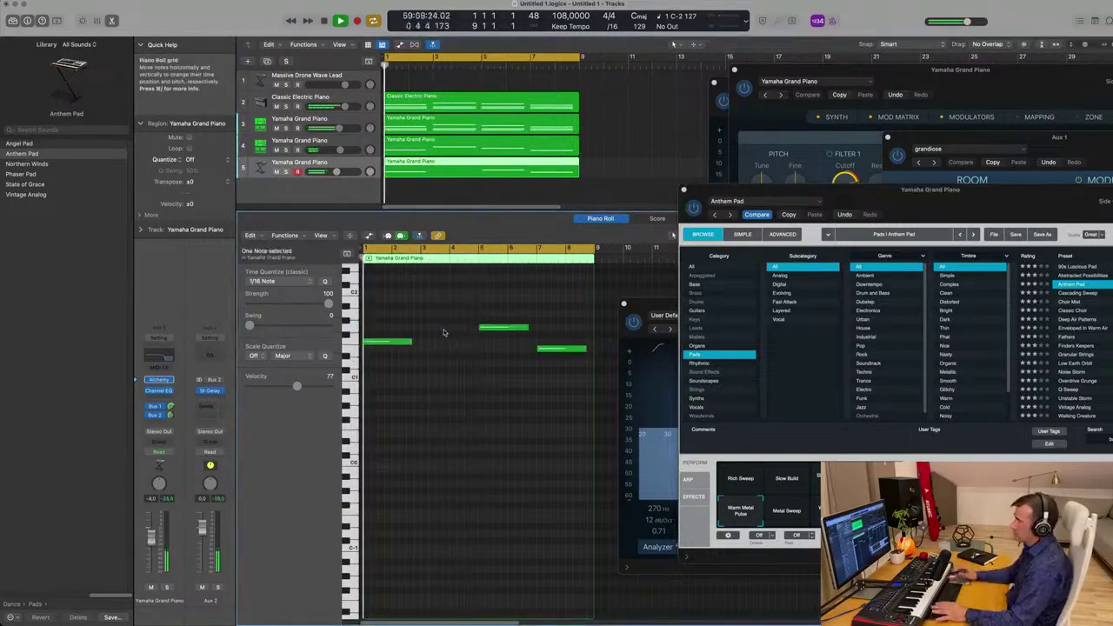
{"action": "left_click", "coordinate": [560, 349]}
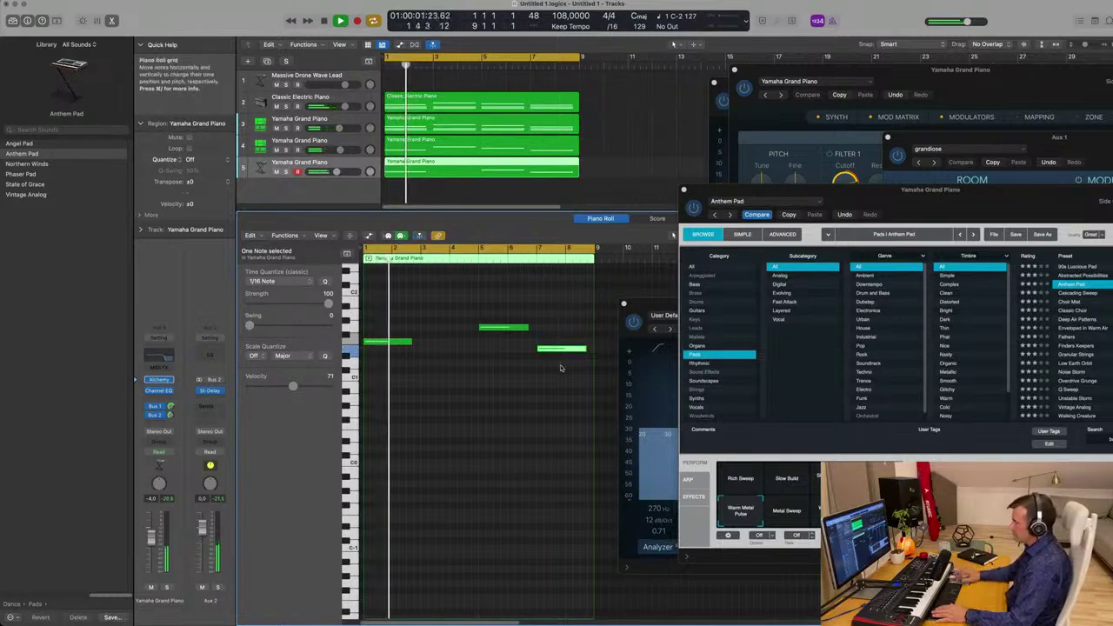
{"action": "key", "text": "Delete"}
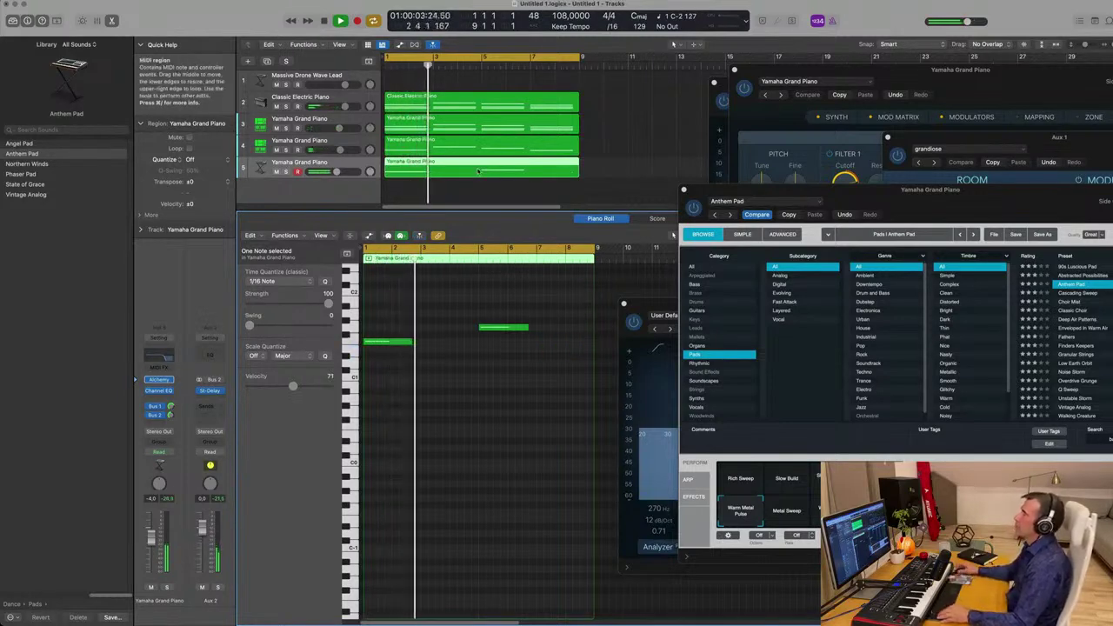
Compare the loop with and without the low piano by muting and unmuting the fourth track.
{"action": "scroll", "coordinate": [477, 170], "scroll_direction": "down", "scroll_amount": 1}
{"action": "scroll", "coordinate": [477, 170], "scroll_direction": "down", "scroll_amount": 3}
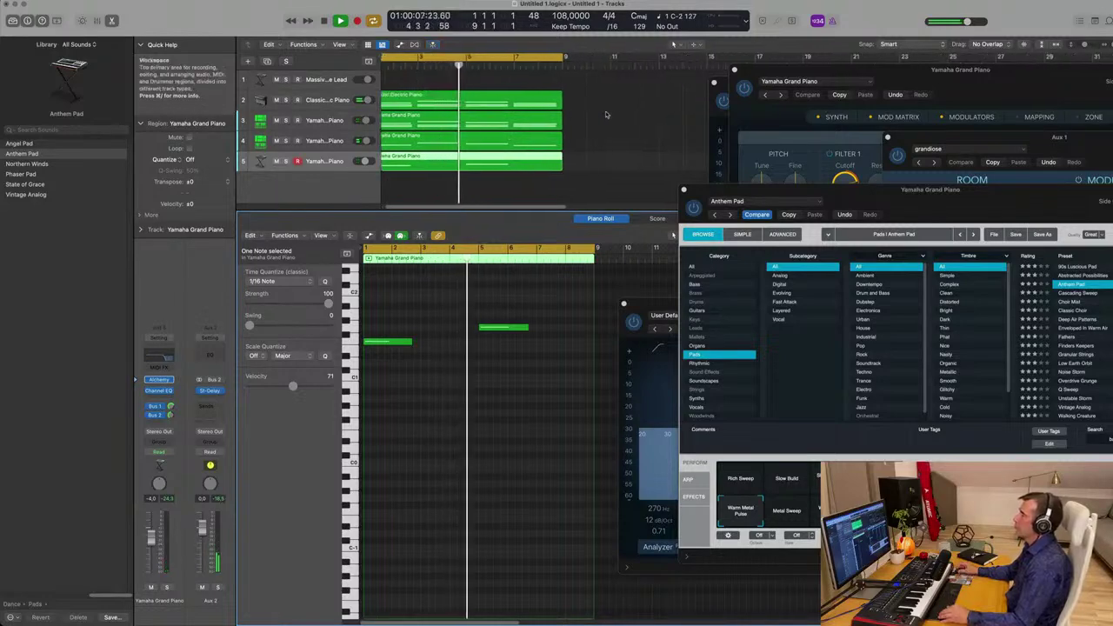
{"action": "scroll", "coordinate": [606, 114], "scroll_direction": "down", "scroll_amount": 1}
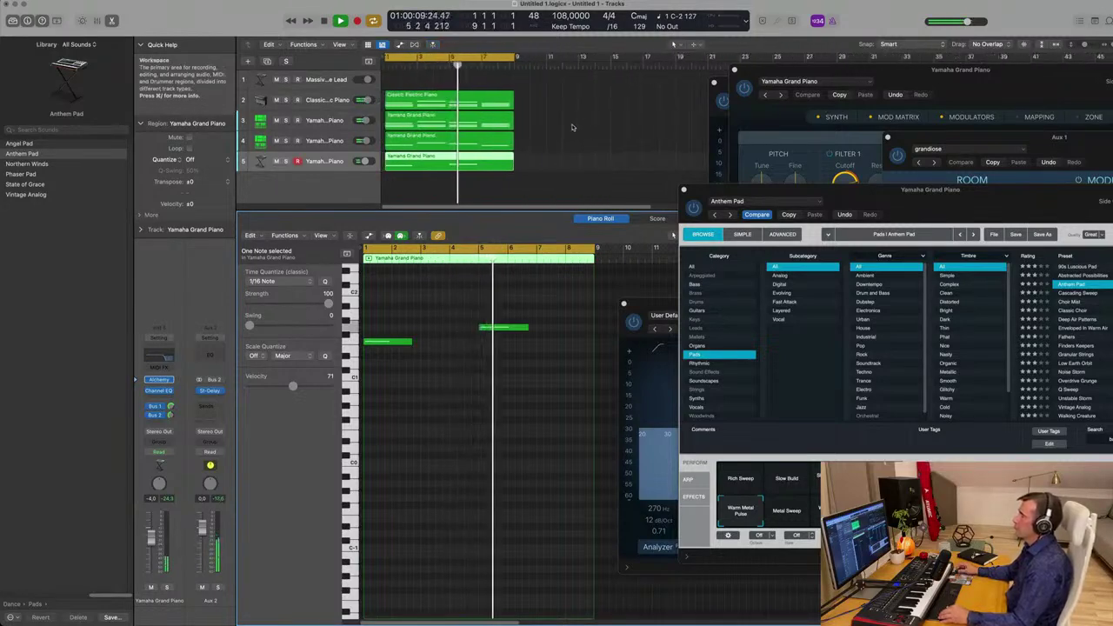
{"action": "scroll", "coordinate": [570, 126], "scroll_direction": "down", "scroll_amount": 1}
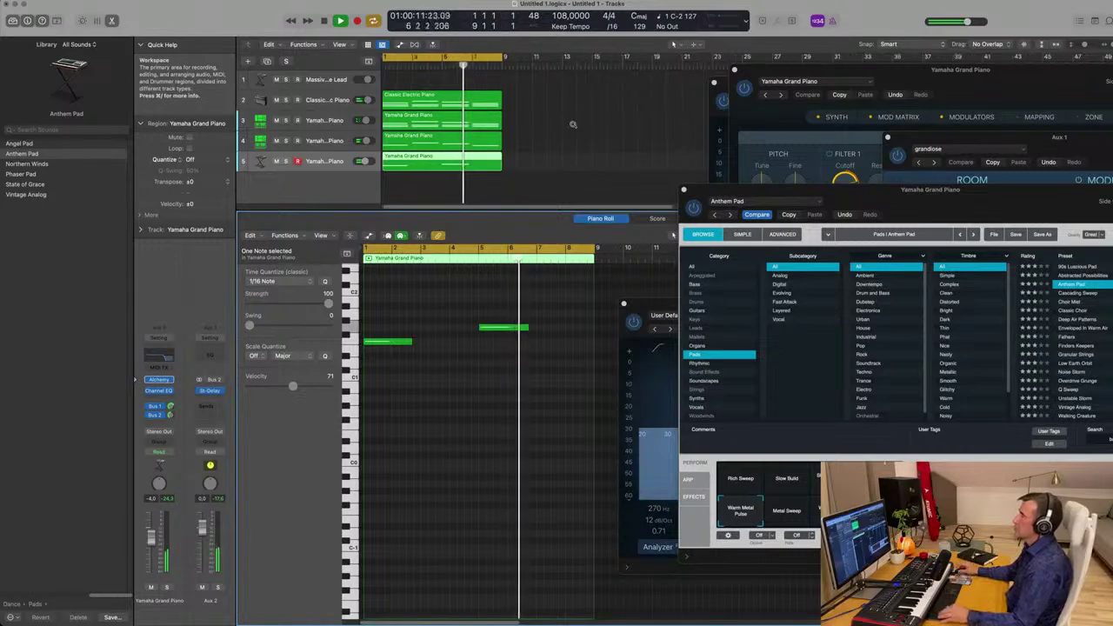
{"action": "scroll", "coordinate": [580, 128], "scroll_direction": "down", "scroll_amount": 1}
{"action": "scroll", "coordinate": [580, 128], "scroll_direction": "down", "scroll_amount": 2}
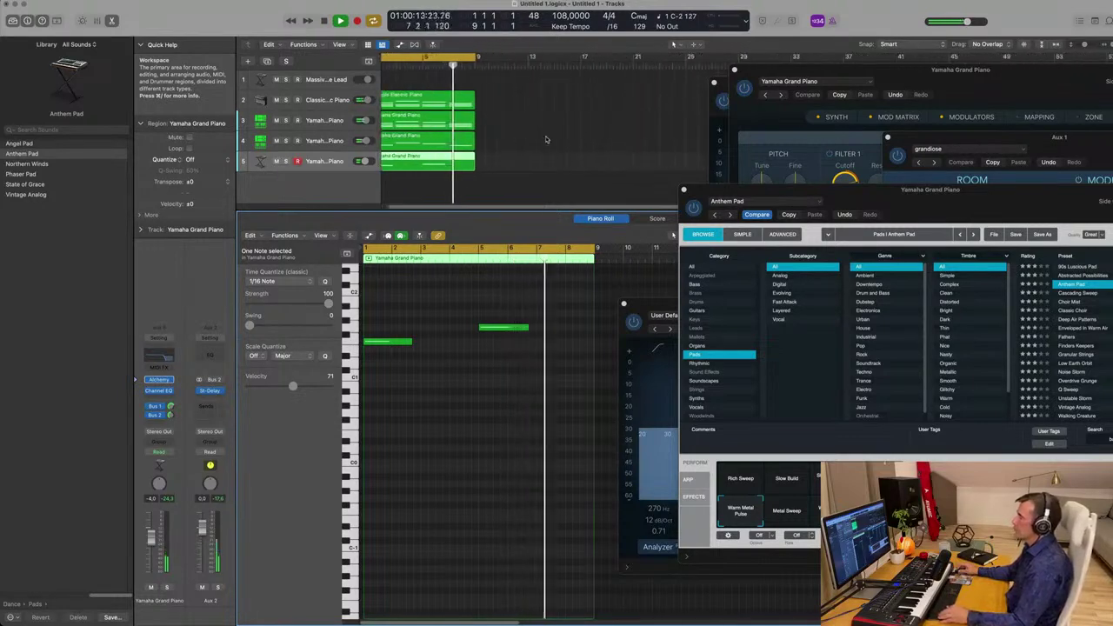
{"action": "scroll", "coordinate": [547, 139], "scroll_direction": "up", "scroll_amount": 1}
{"action": "left_click", "coordinate": [422, 135]}
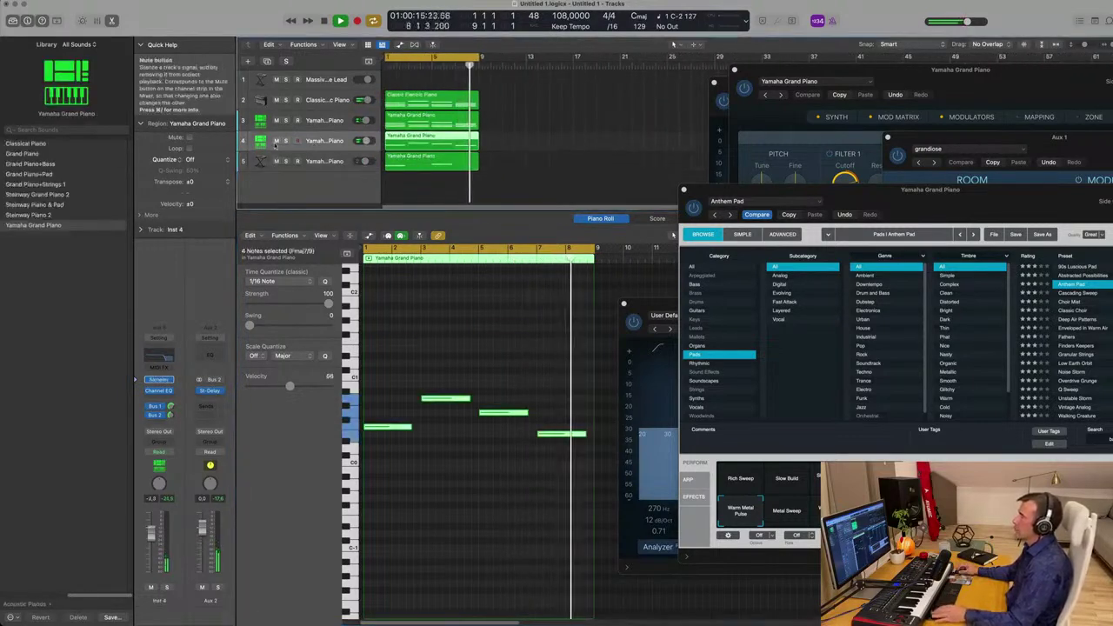
{"action": "left_click", "coordinate": [277, 140]}
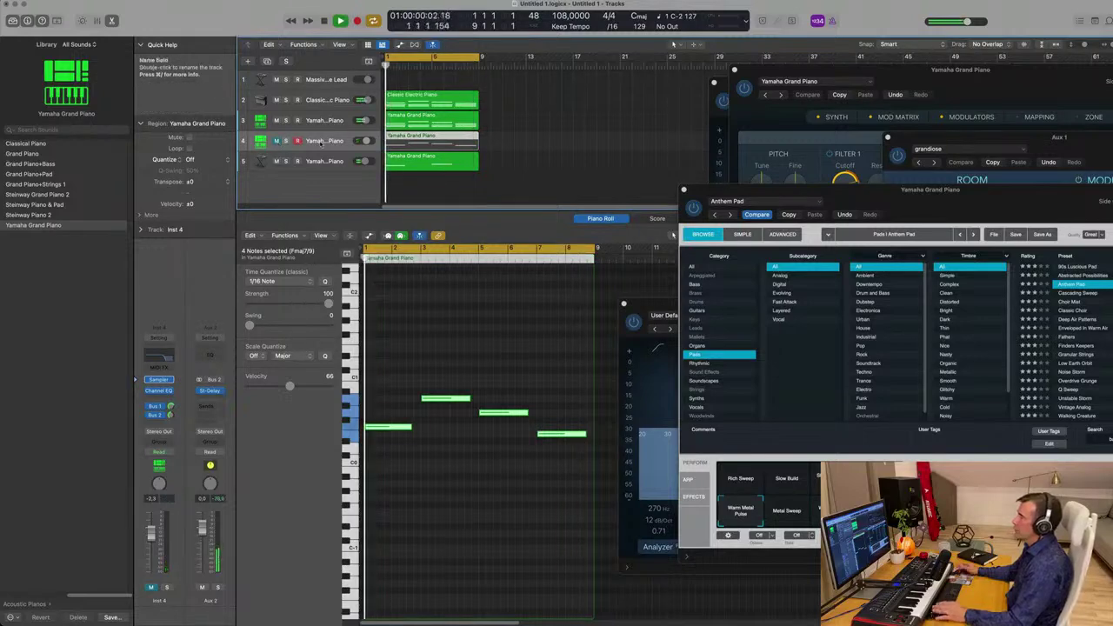
{"action": "key", "text": "ctrl+m"}
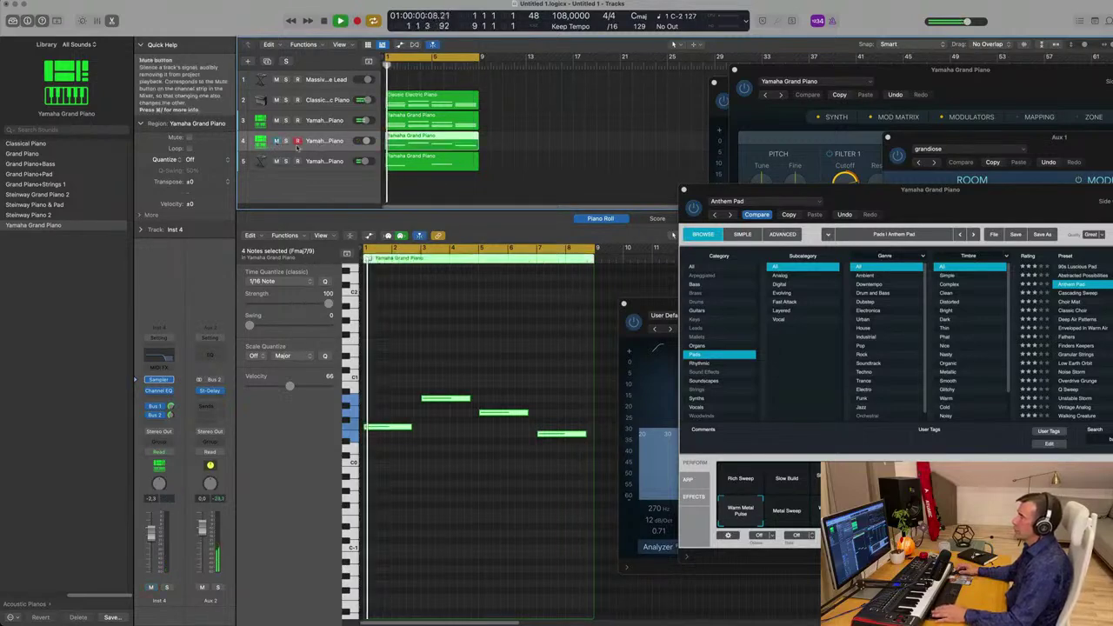
Replace the Sampler instrument on the fourth track with LennarDigital's Sylenth1 synthesizer.
{"action": "left_click", "coordinate": [158, 379]}
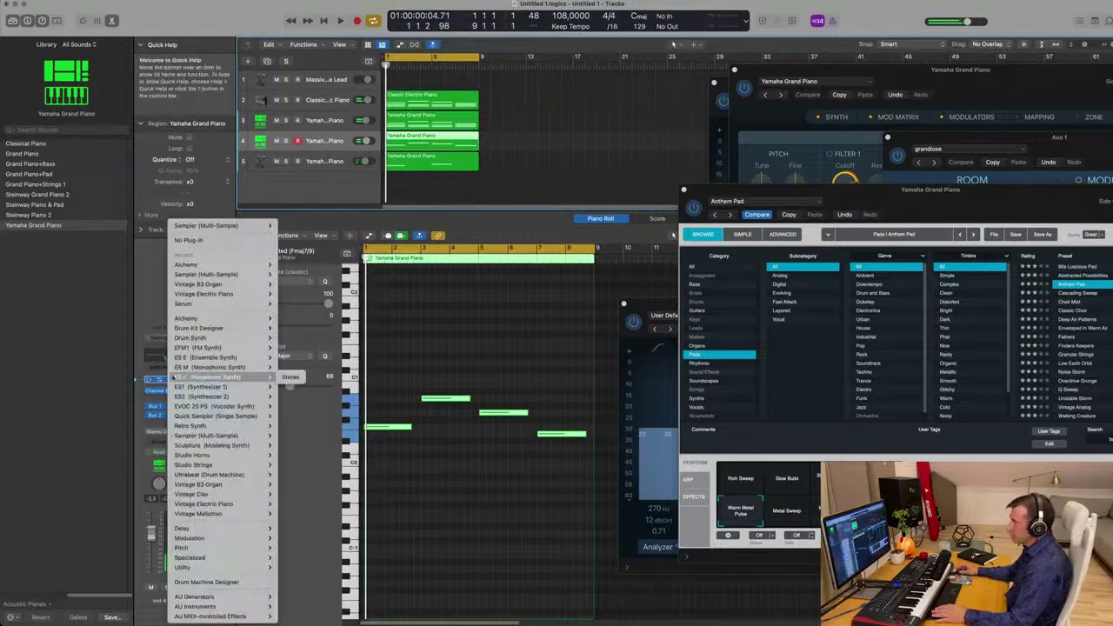
{"action": "mouse_move", "coordinate": [198, 329]}
{"action": "mouse_move", "coordinate": [207, 606]}
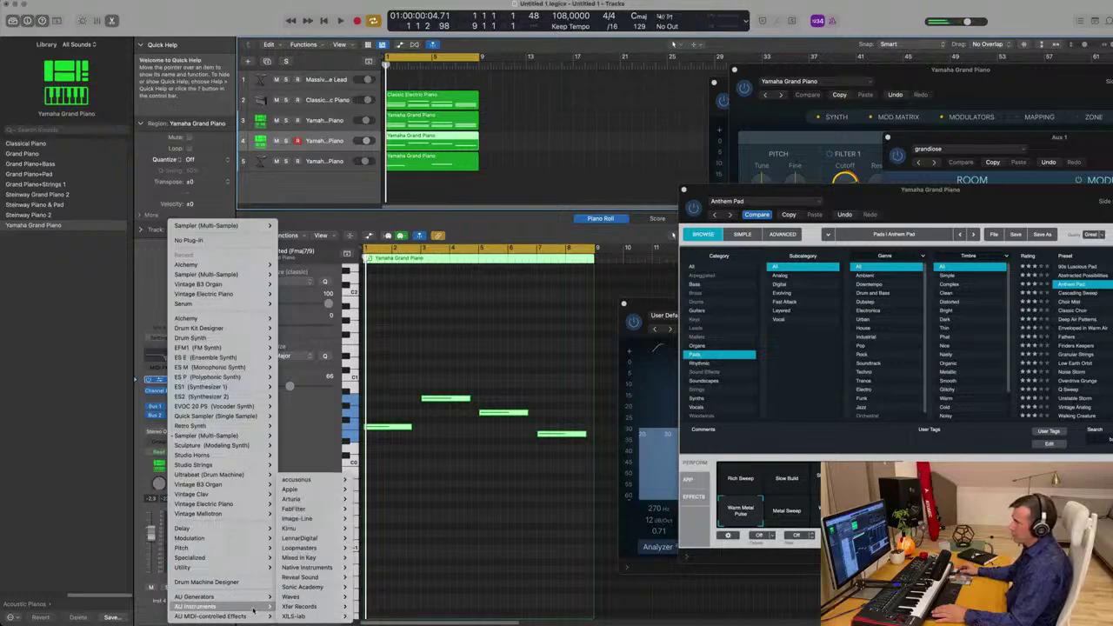
{"action": "mouse_move", "coordinate": [328, 578]}
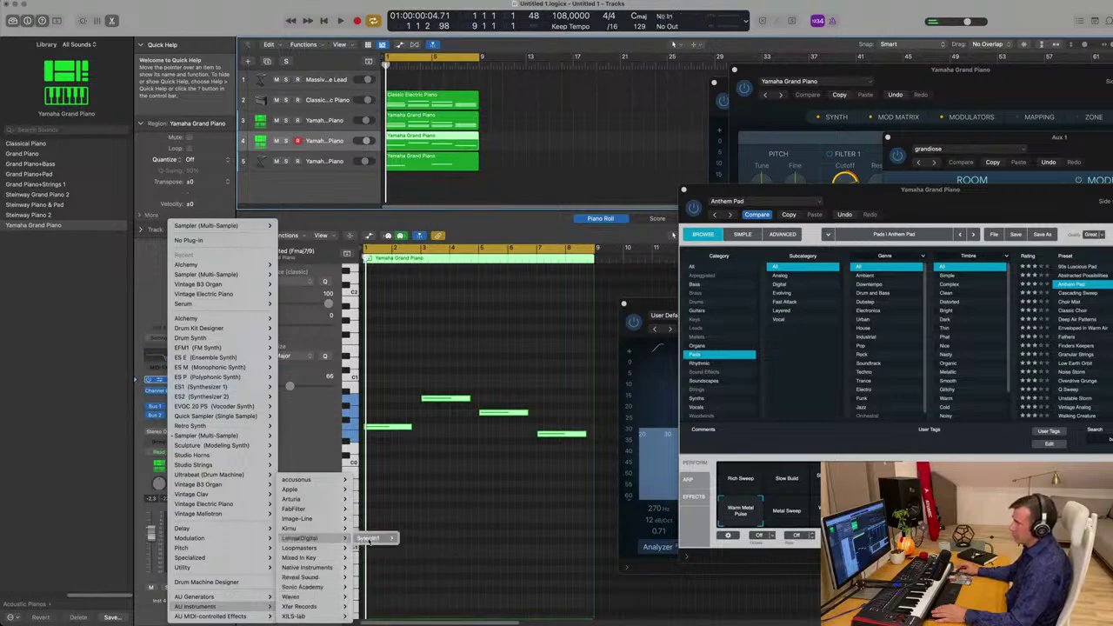
{"action": "left_click", "coordinate": [412, 539]}
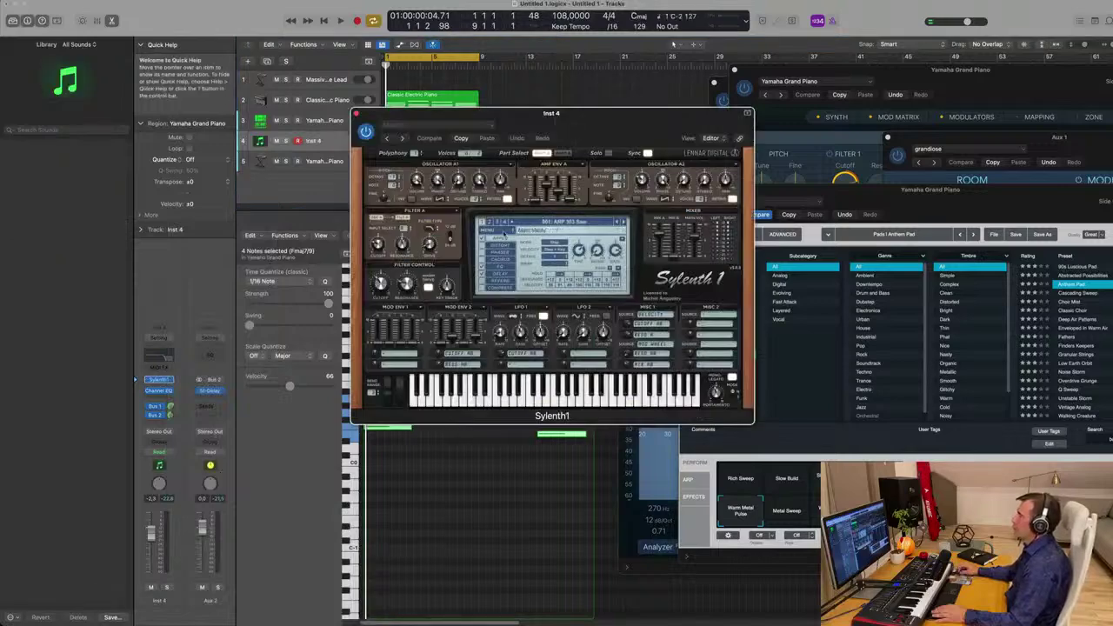
Load a TeamDNR sound bank from Sylenth1's factory banks.
{"action": "left_click", "coordinate": [502, 233]}
{"action": "mouse_move", "coordinate": [509, 238]}
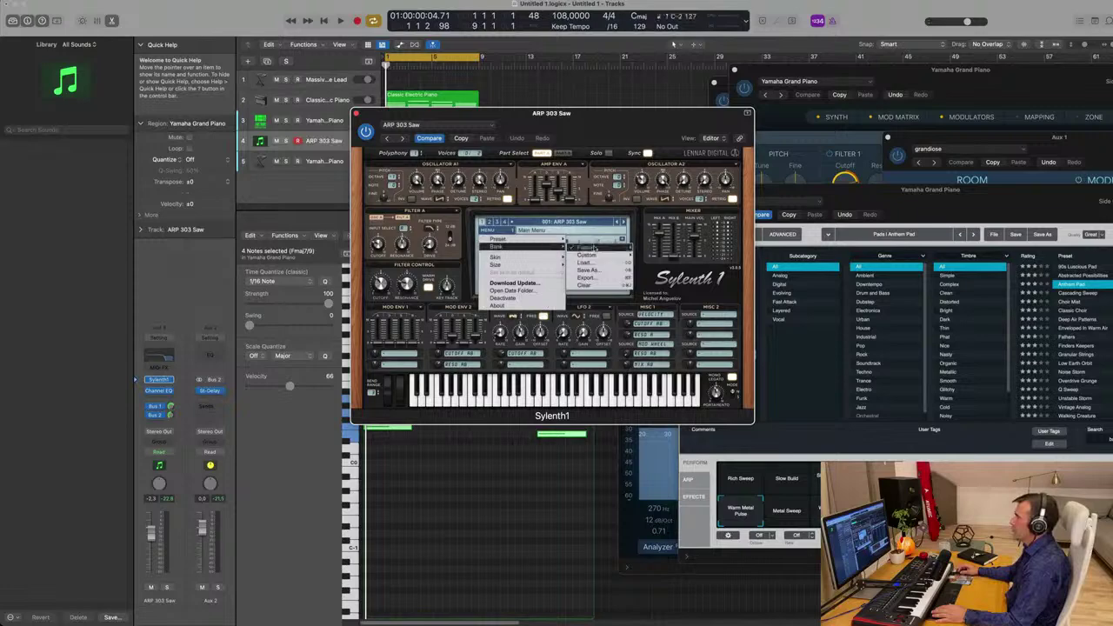
{"action": "mouse_move", "coordinate": [594, 248]}
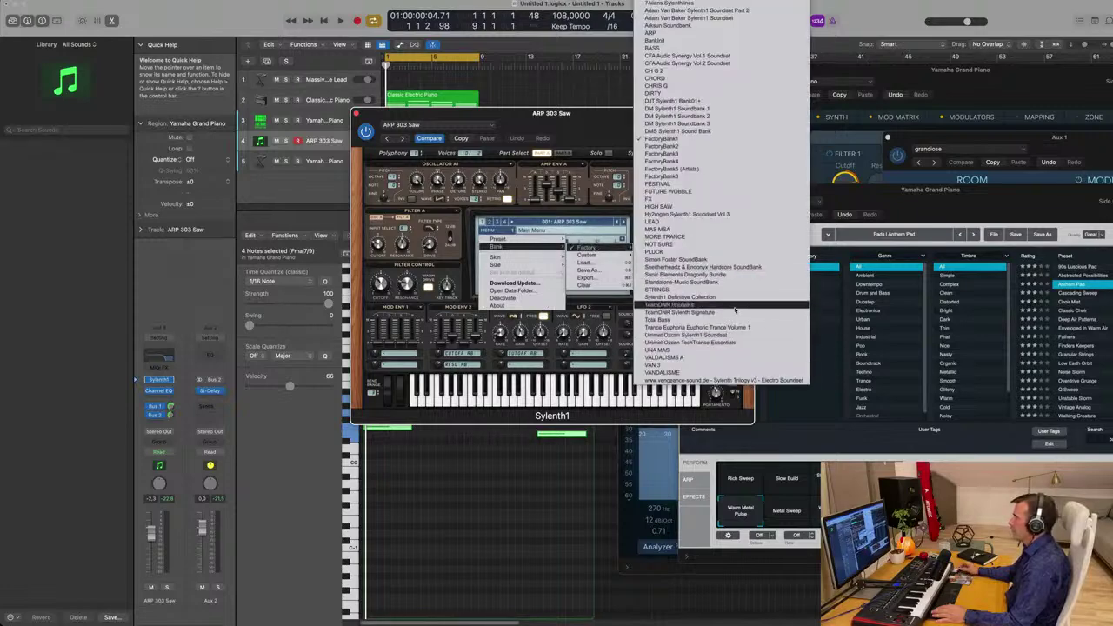
{"action": "left_click", "coordinate": [733, 304]}
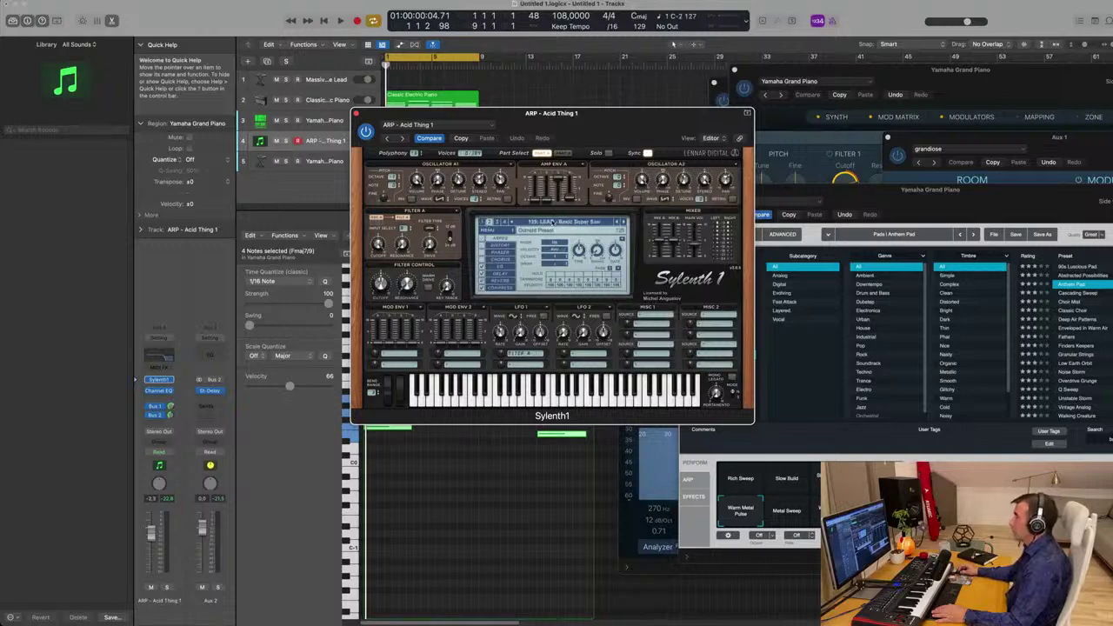
Choose the preset 029: BASS - Bass Pad from the first part of the loaded Sylenth1 bank and play it.
{"action": "left_click", "coordinate": [548, 223]}
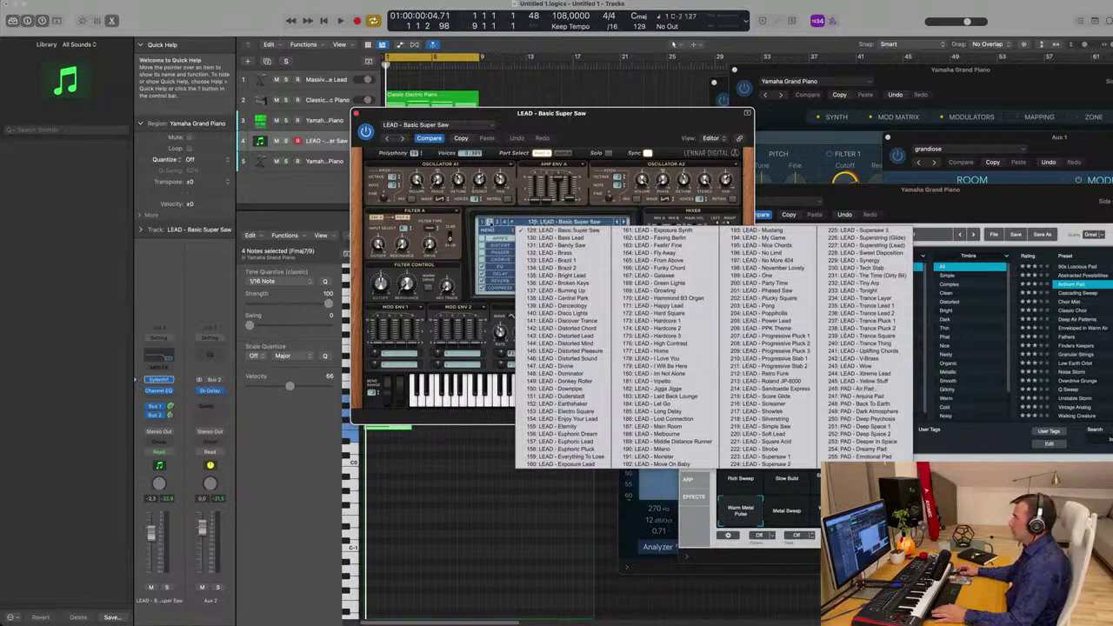
{"action": "left_click", "coordinate": [484, 222]}
{"action": "left_click", "coordinate": [548, 223]}
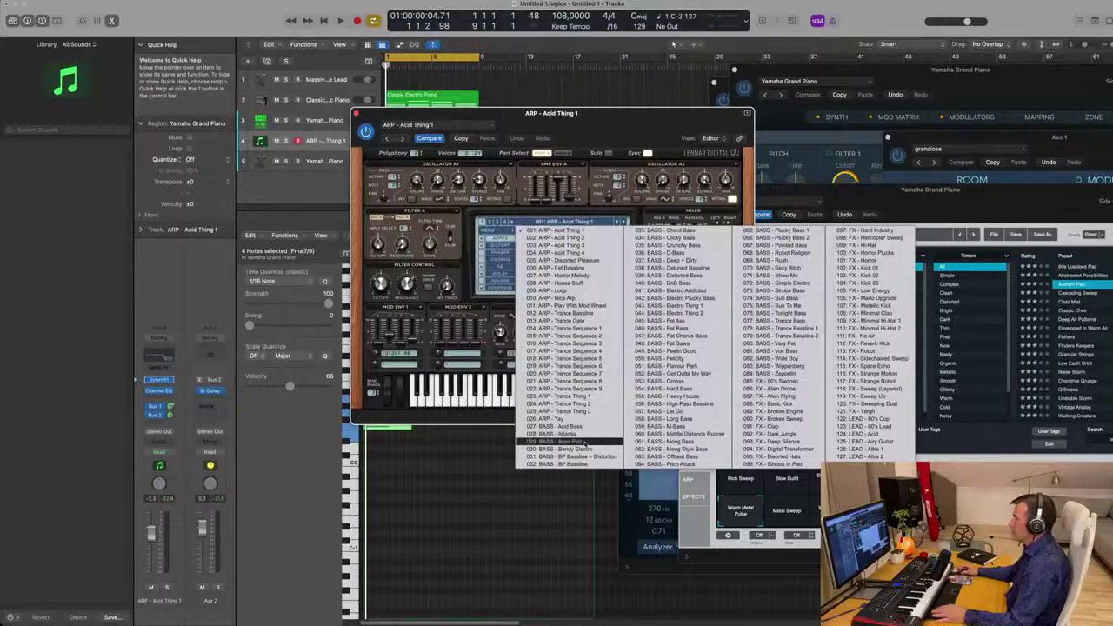
{"action": "left_click", "coordinate": [584, 442]}
{"action": "left_click_drag", "start_coordinate": [600, 113], "coordinate": [844, 130]}
{"action": "key", "text": "space"}
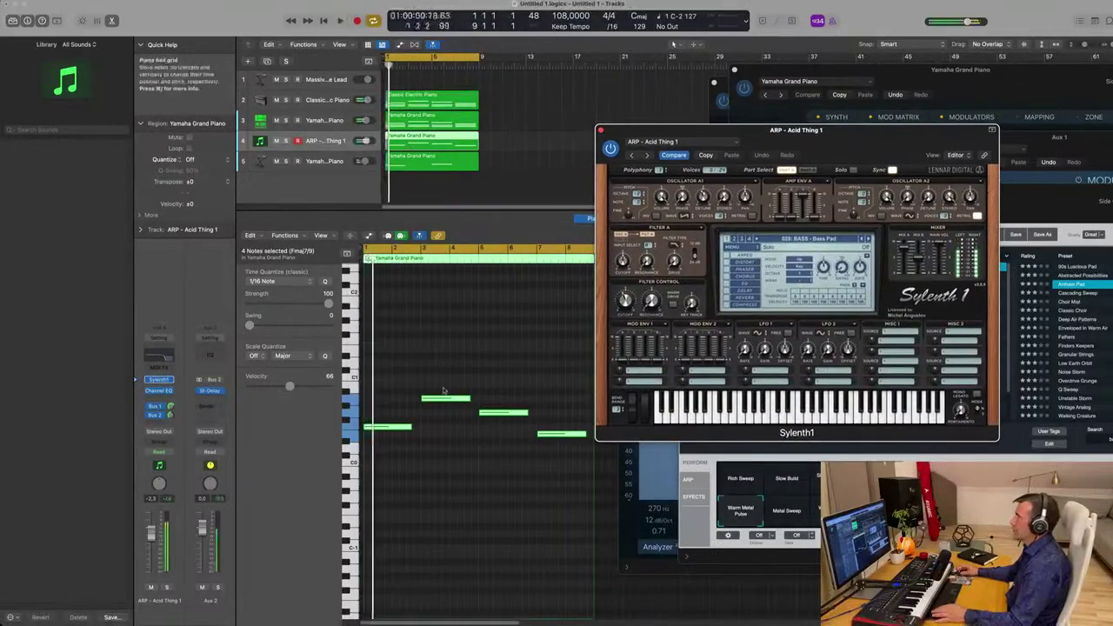
Transpose all four notes of the Sylenth1 bass pad region up two octaves and listen to the result.
{"action": "left_click_drag", "start_coordinate": [398, 309], "coordinate": [540, 489]}
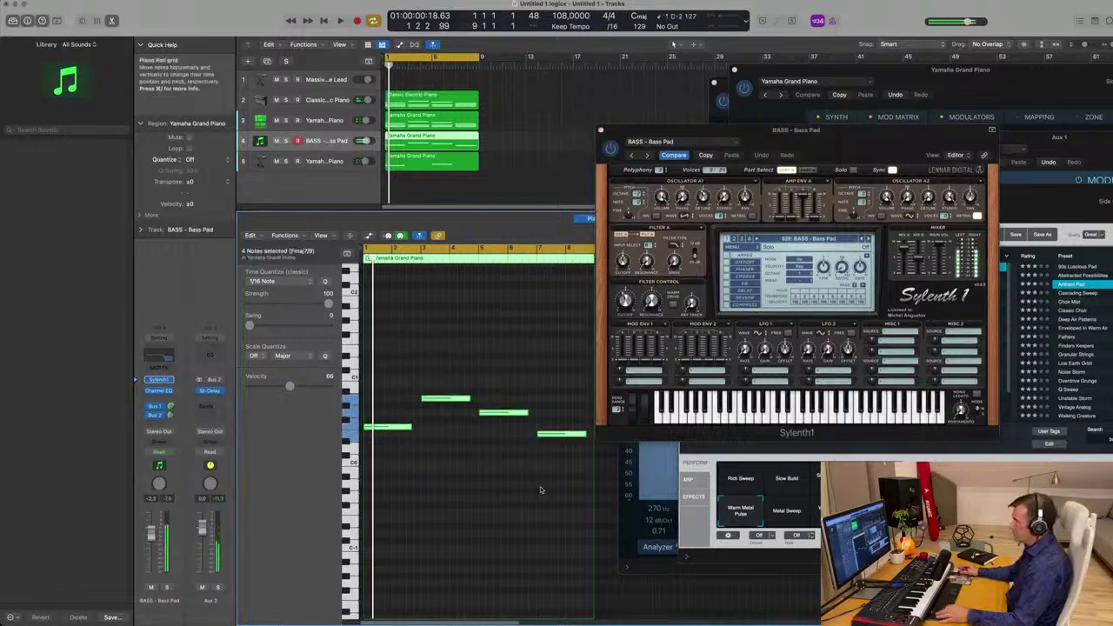
{"action": "key", "text": "Delete"}
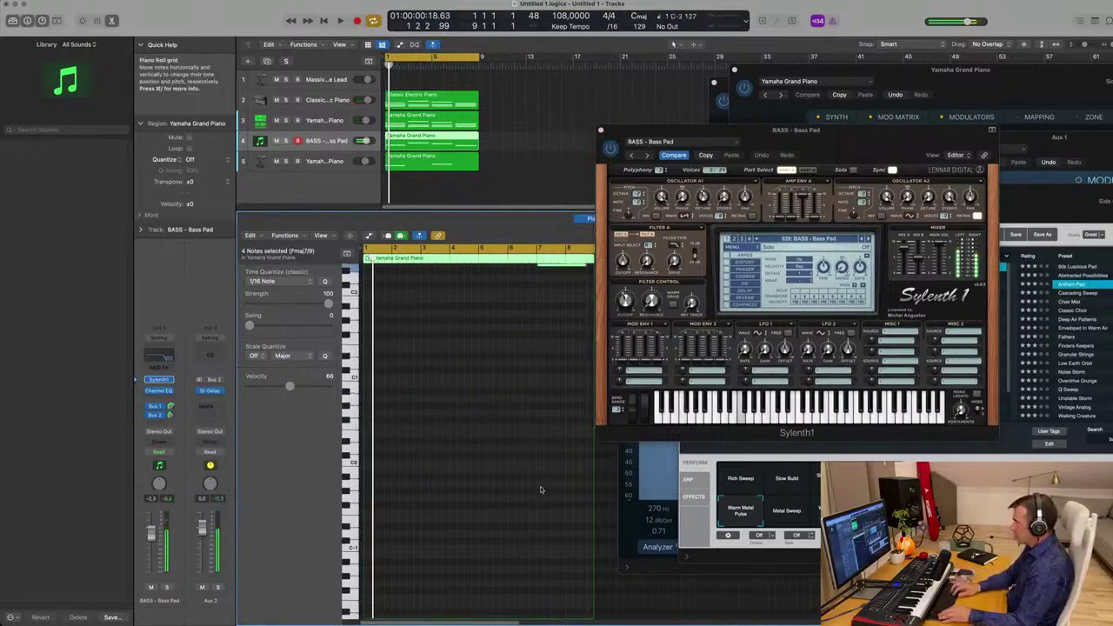
{"action": "key", "text": "space"}
{"action": "left_click_drag", "start_coordinate": [755, 140], "coordinate": [585, 186]}
{"action": "key", "text": "space"}
{"action": "key", "text": "space"}
{"action": "key", "text": "space"}
Lower the bass pad track's volume to -15.4 dB, play the loop and close the Sylenth1 window.
{"action": "left_click_drag", "start_coordinate": [150, 534], "coordinate": [149, 561]}
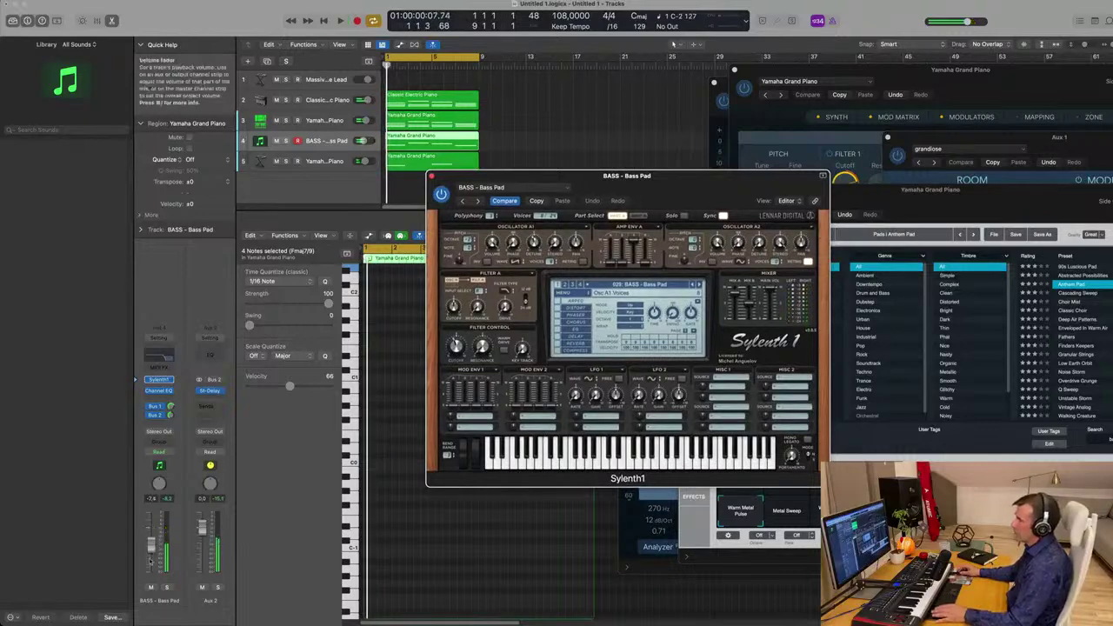
{"action": "key", "text": "space"}
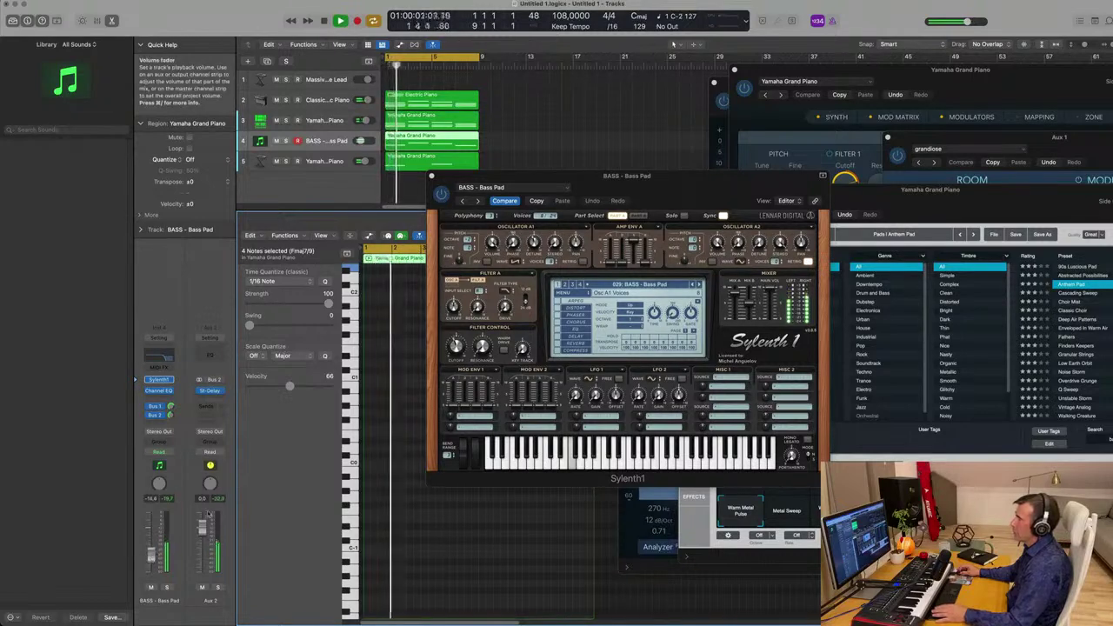
{"action": "left_click_drag", "start_coordinate": [480, 176], "coordinate": [376, 193]}
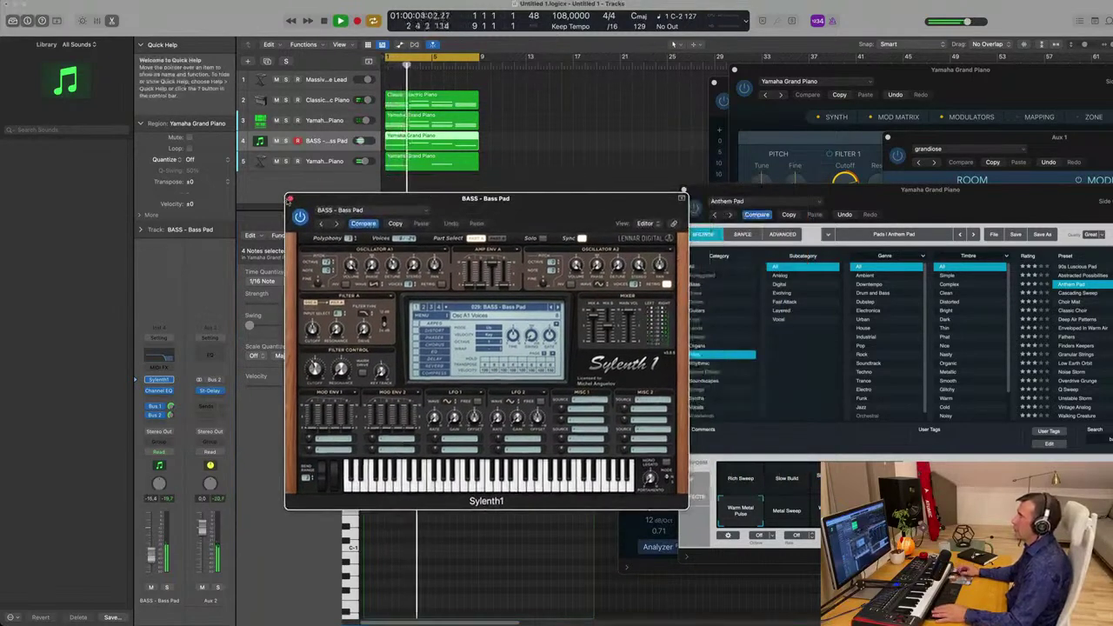
{"action": "left_click", "coordinate": [289, 200]}
{"action": "scroll", "coordinate": [472, 171], "scroll_direction": "down", "scroll_amount": 3}
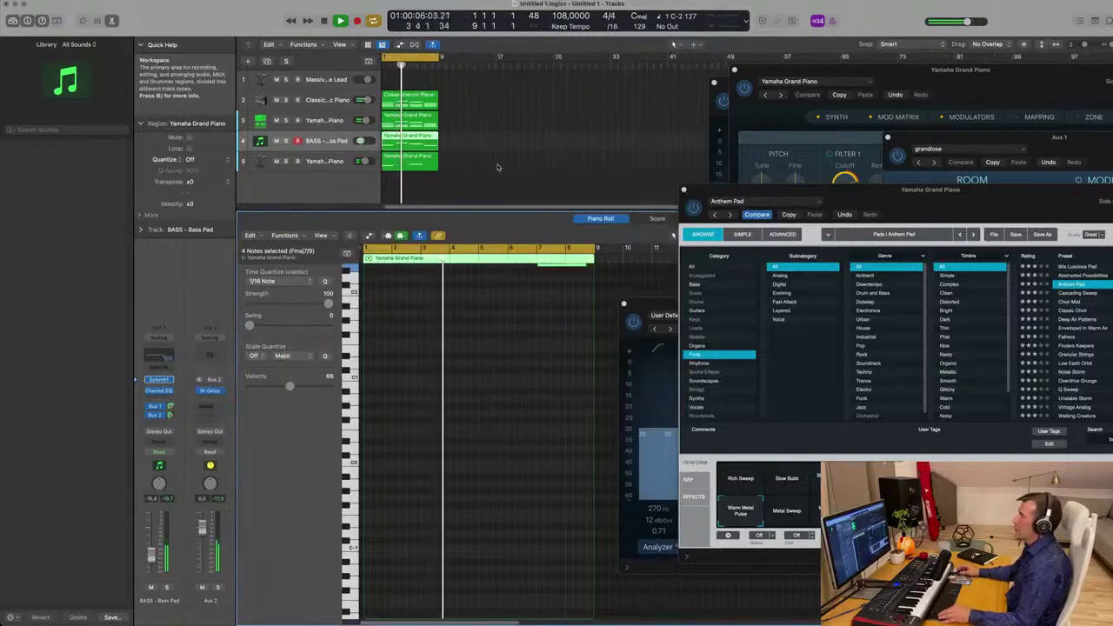
Repeat the four eight-bar regions three times and extend the cycle range to cover bars 1 to 33.
{"action": "scroll", "coordinate": [539, 160], "scroll_direction": "up", "scroll_amount": 3}
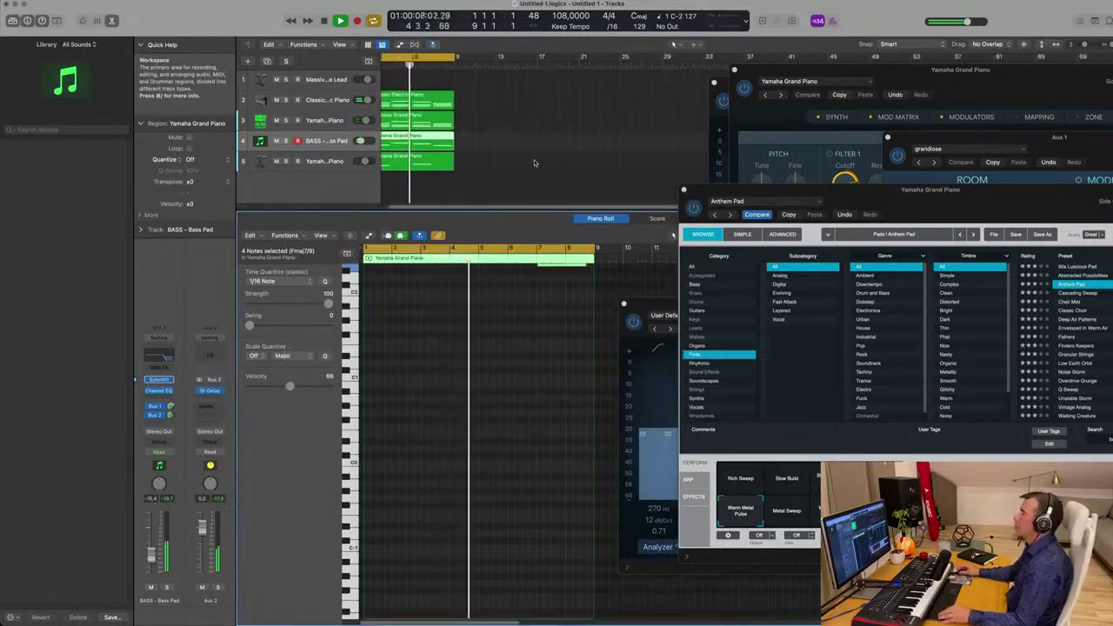
{"action": "scroll", "coordinate": [530, 157], "scroll_direction": "up", "scroll_amount": 3}
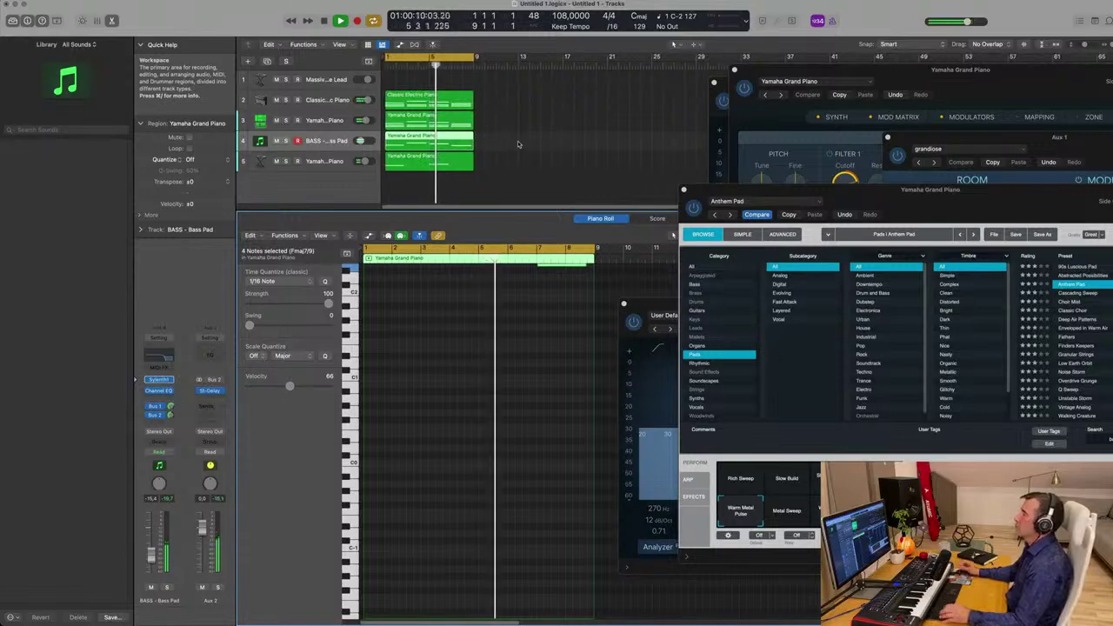
{"action": "left_click_drag", "start_coordinate": [505, 92], "coordinate": [436, 174]}
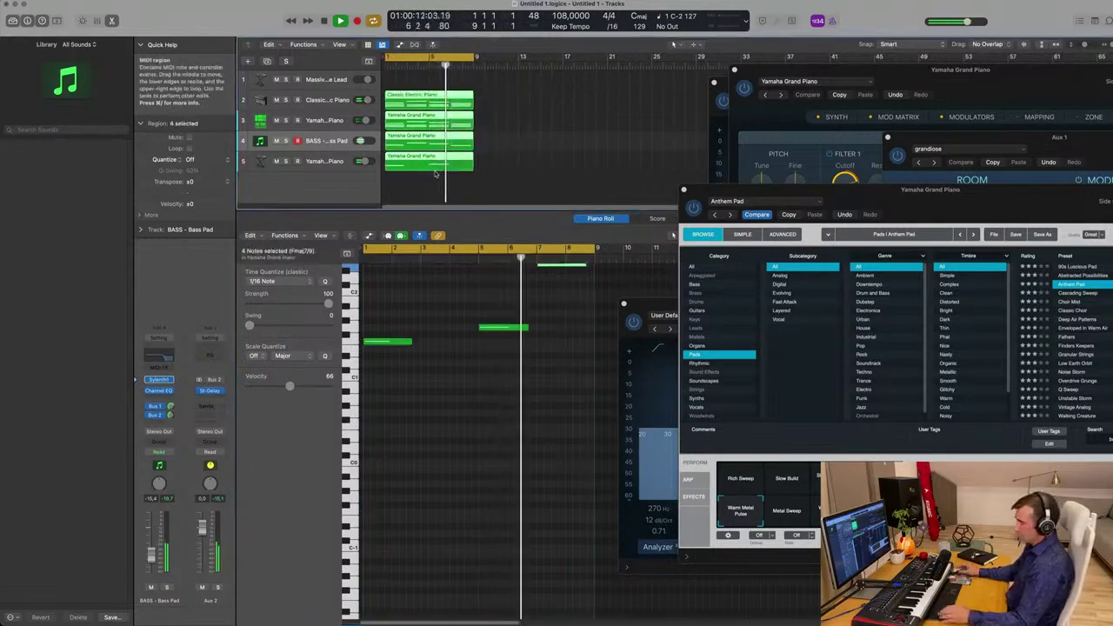
{"action": "key", "text": "super+r"}
{"action": "key", "text": "super+r"}
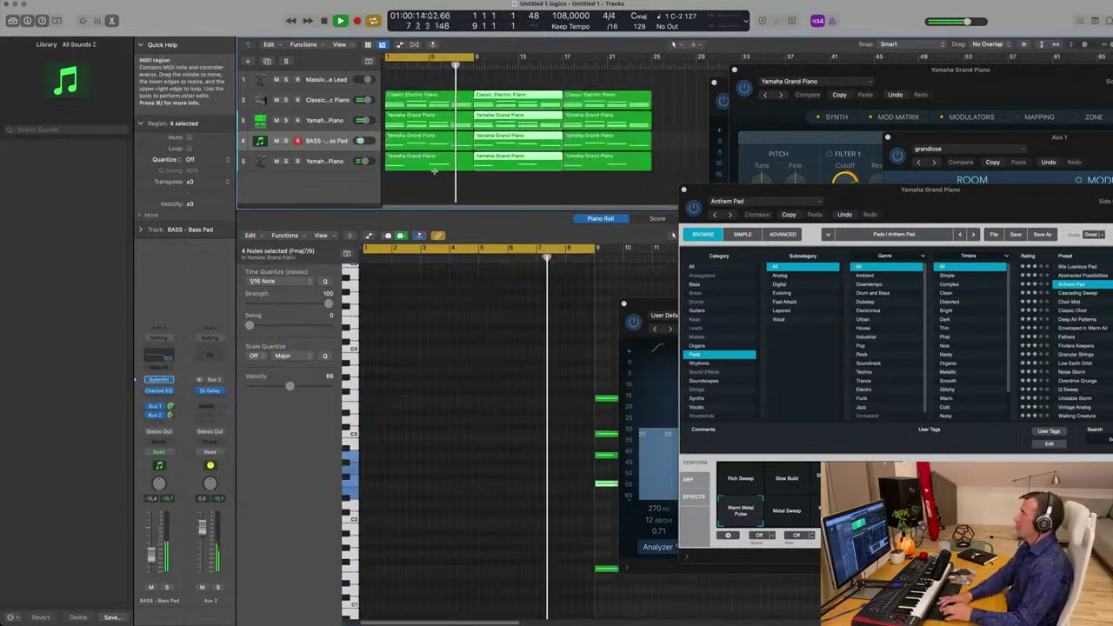
{"action": "key", "text": "super+r"}
{"action": "scroll", "coordinate": [496, 137], "scroll_direction": "down", "scroll_amount": 3}
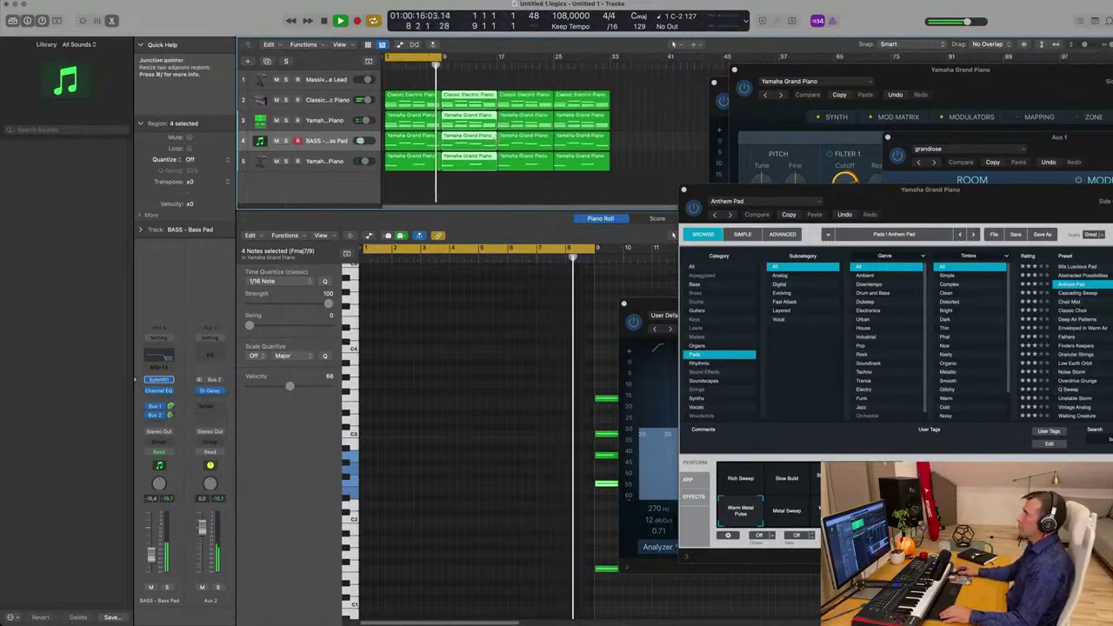
{"action": "left_click_drag", "start_coordinate": [444, 57], "coordinate": [614, 68]}
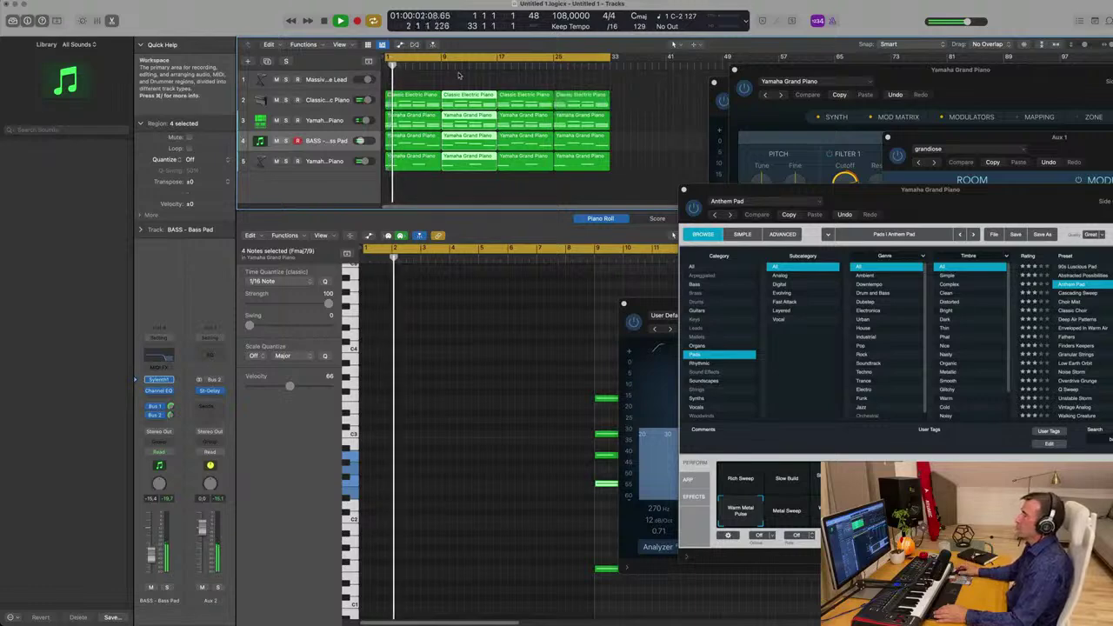
Load the Brass preset Byzantium Reeds in Alchemy on the Massive Drone Wave Lead track.
{"action": "left_click", "coordinate": [317, 80]}
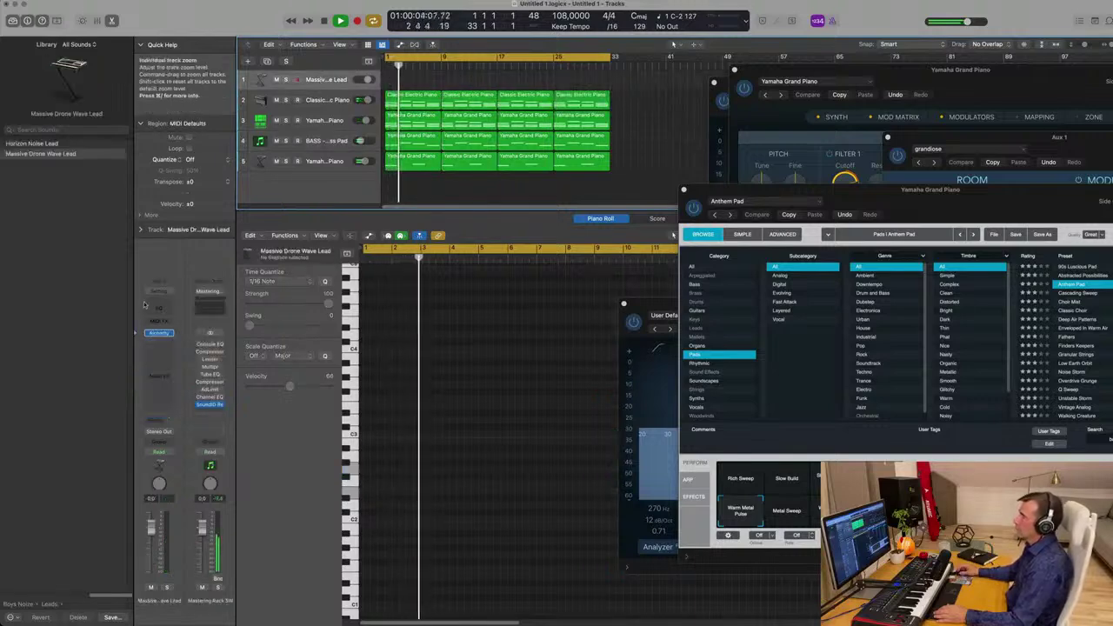
{"action": "left_click", "coordinate": [159, 333]}
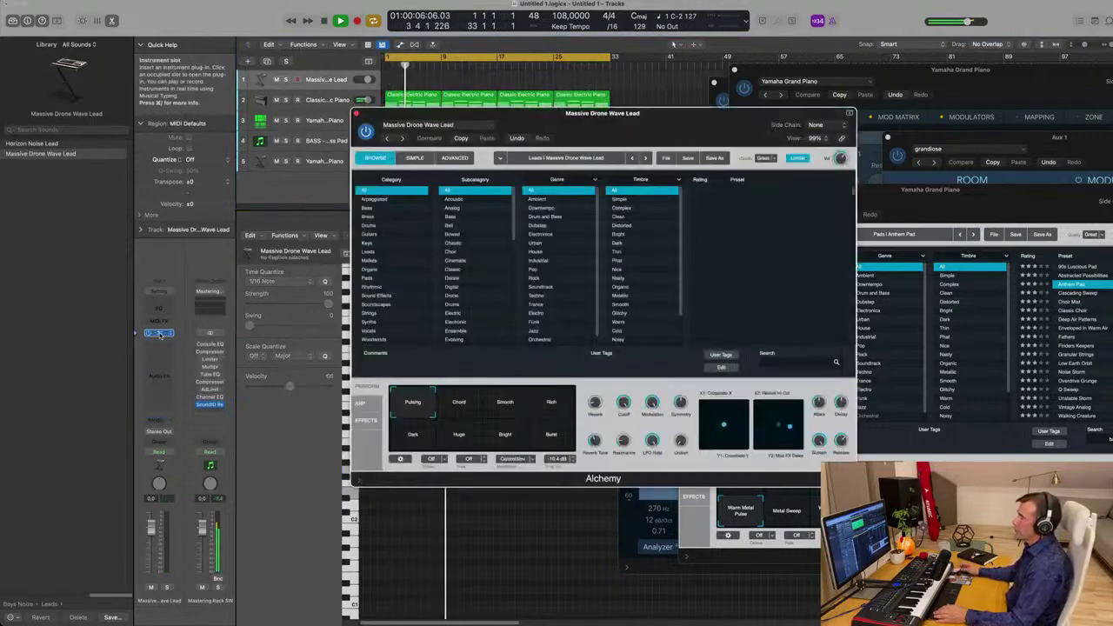
{"action": "left_click", "coordinate": [395, 216]}
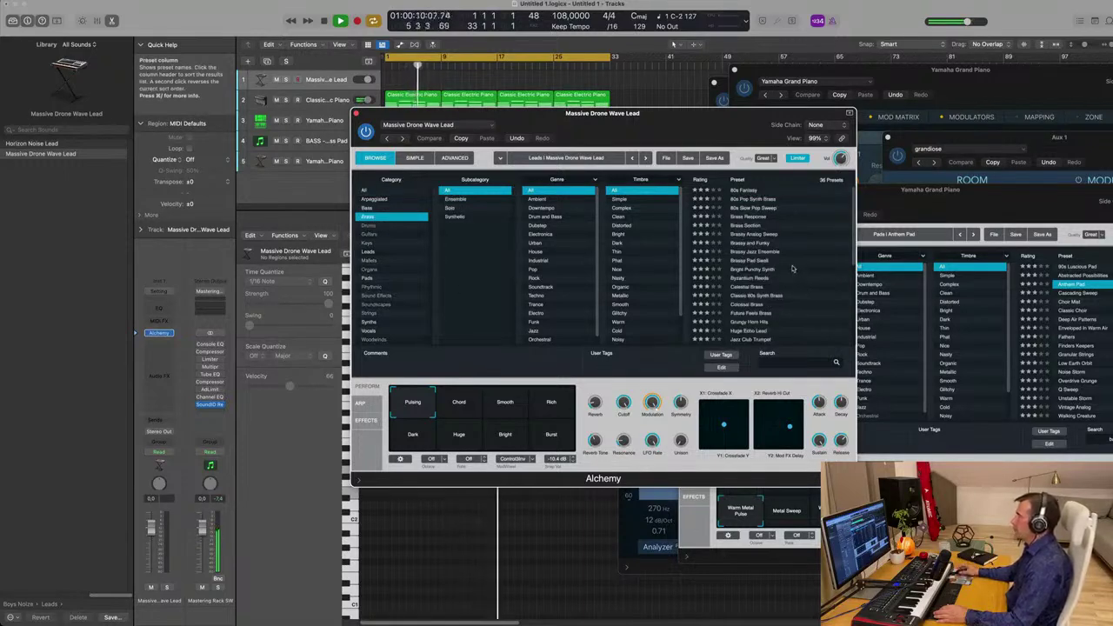
{"action": "left_click", "coordinate": [744, 280]}
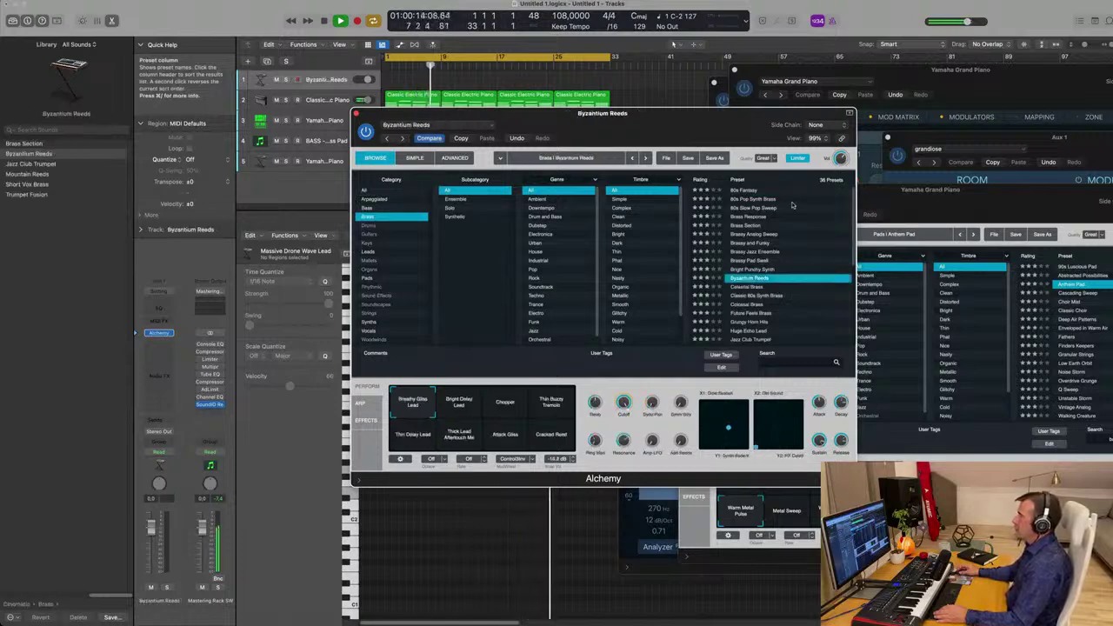
Copy the first Classic Electric Piano region to the Byzantium Reeds track and open the copy in the Piano Roll.
{"action": "left_click_drag", "start_coordinate": [656, 113], "coordinate": [708, 232]}
{"action": "left_click", "coordinate": [405, 90]}
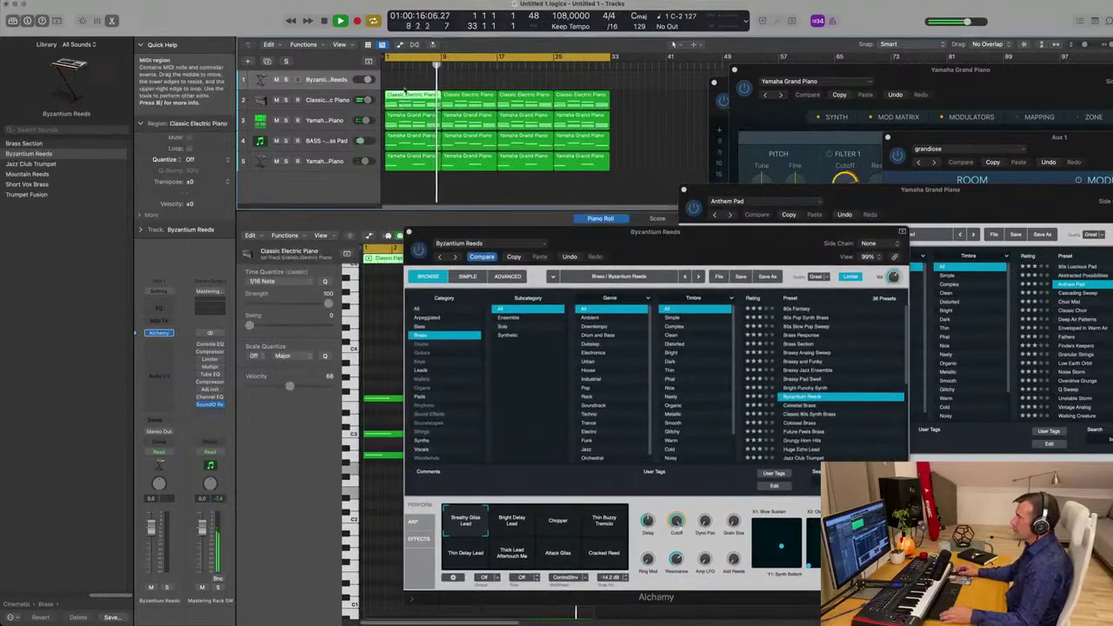
{"action": "left_click_drag", "start_coordinate": [406, 90], "coordinate": [409, 79]}
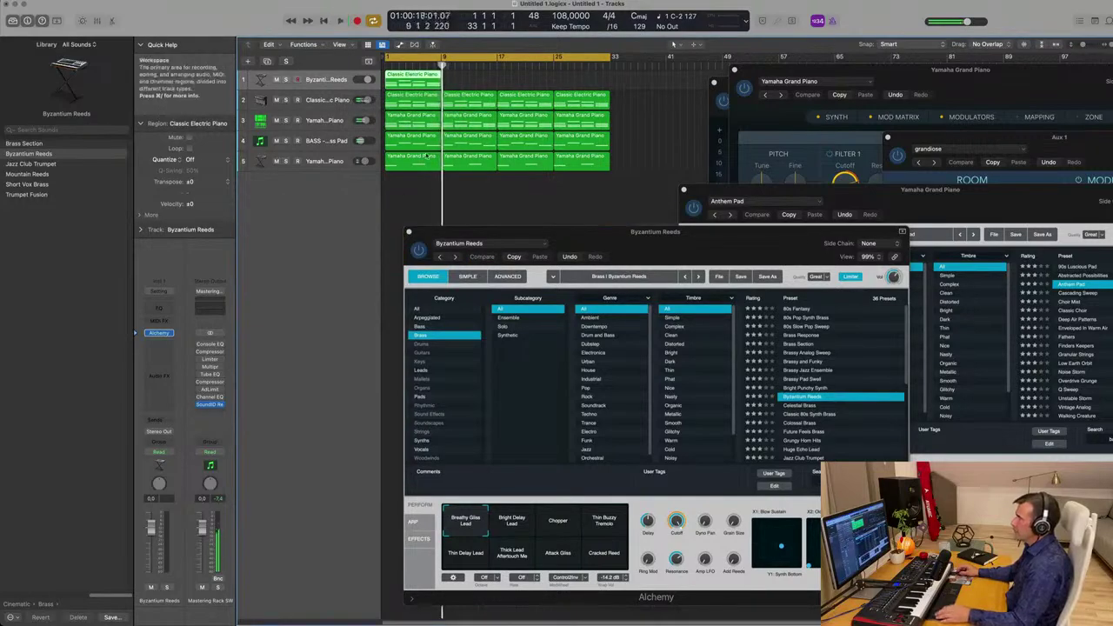
{"action": "double_click", "coordinate": [411, 79]}
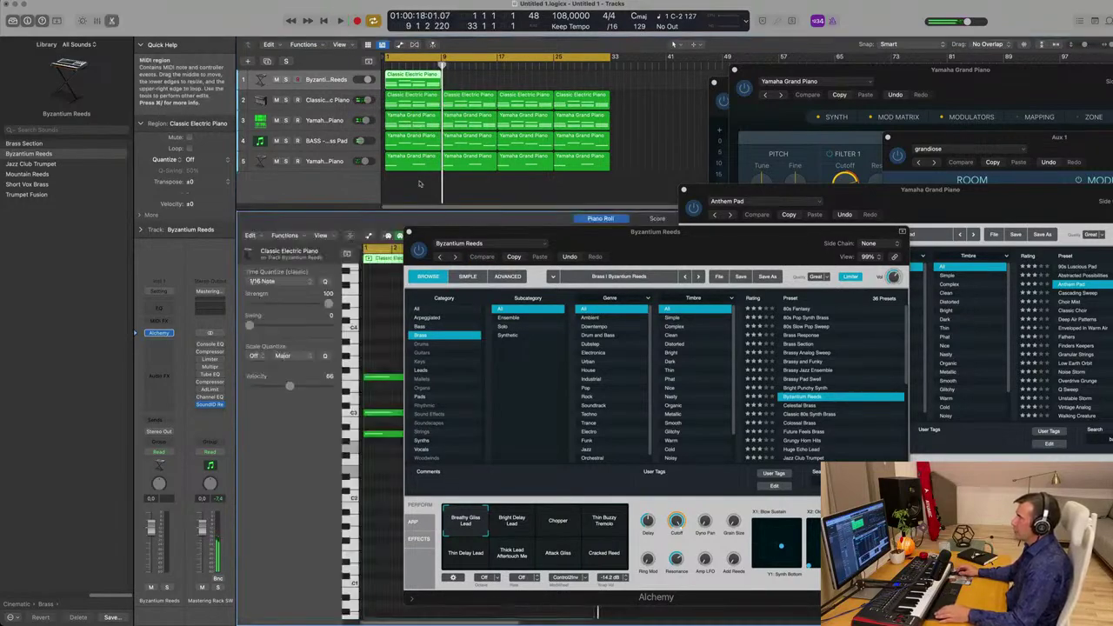
{"action": "left_click_drag", "start_coordinate": [494, 233], "coordinate": [880, 269]}
Shorten the three notes of the first chord to one beat each.
{"action": "left_click_drag", "start_coordinate": [382, 346], "coordinate": [410, 438]}
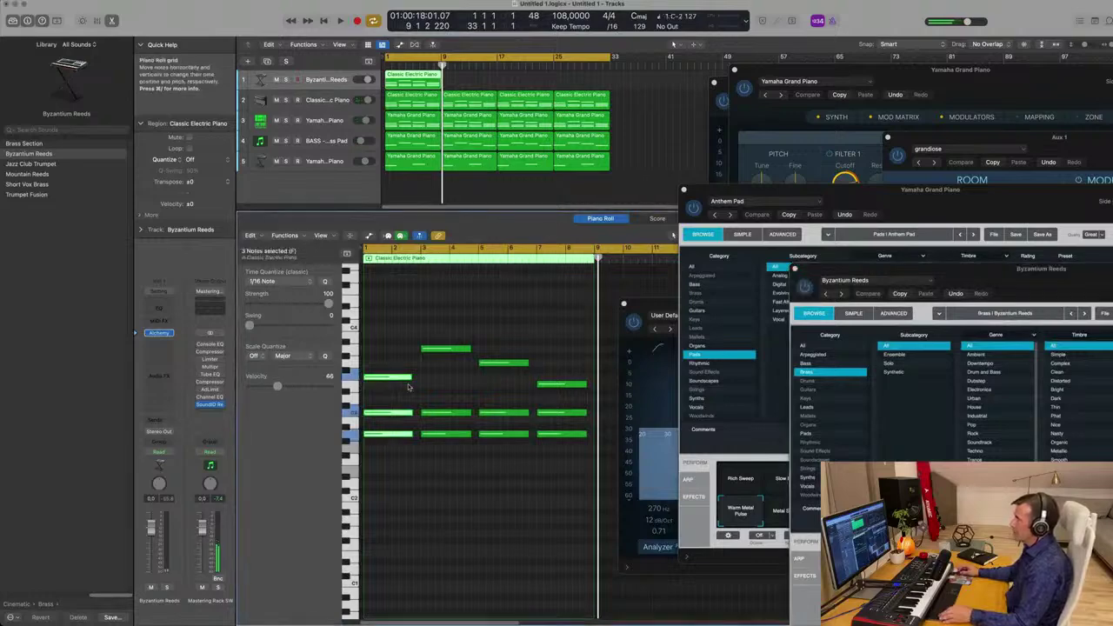
{"action": "left_click_drag", "start_coordinate": [411, 377], "coordinate": [367, 388]}
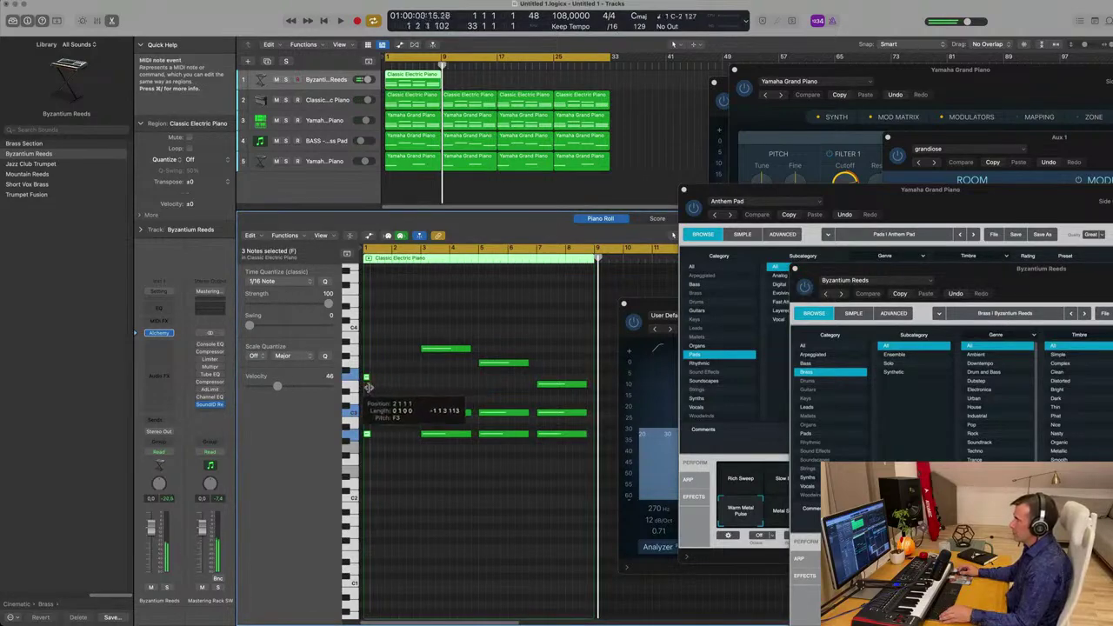
{"action": "scroll", "coordinate": [376, 389], "scroll_direction": "up", "scroll_amount": 5}
{"action": "scroll", "coordinate": [379, 393], "scroll_direction": "left", "scroll_amount": 2}
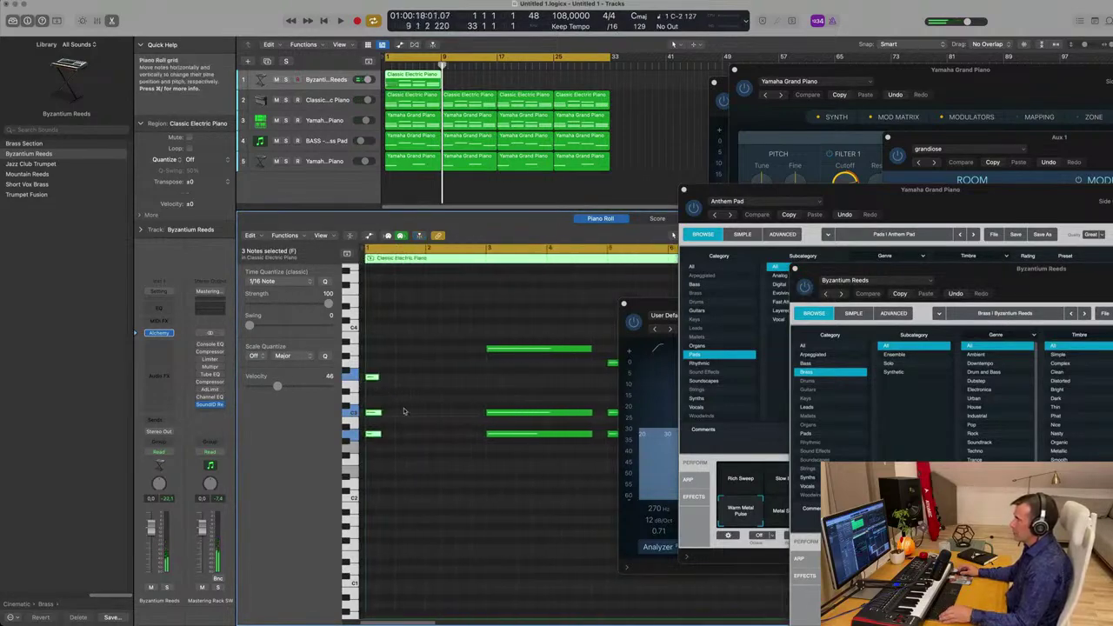
Arrange the shortened notes as an A2–C3–F3–C3 arpeggio in bar 1, copy it to bar 2 and play it.
{"action": "mouse_move", "coordinate": [404, 408]}
{"action": "left_mouse_down"}
{"action": "mouse_move", "coordinate": [374, 420]}
{"action": "mouse_move", "coordinate": [388, 414]}
{"action": "mouse_move", "coordinate": [388, 380]}
{"action": "mouse_move", "coordinate": [402, 380]}
{"action": "left_mouse_up"}
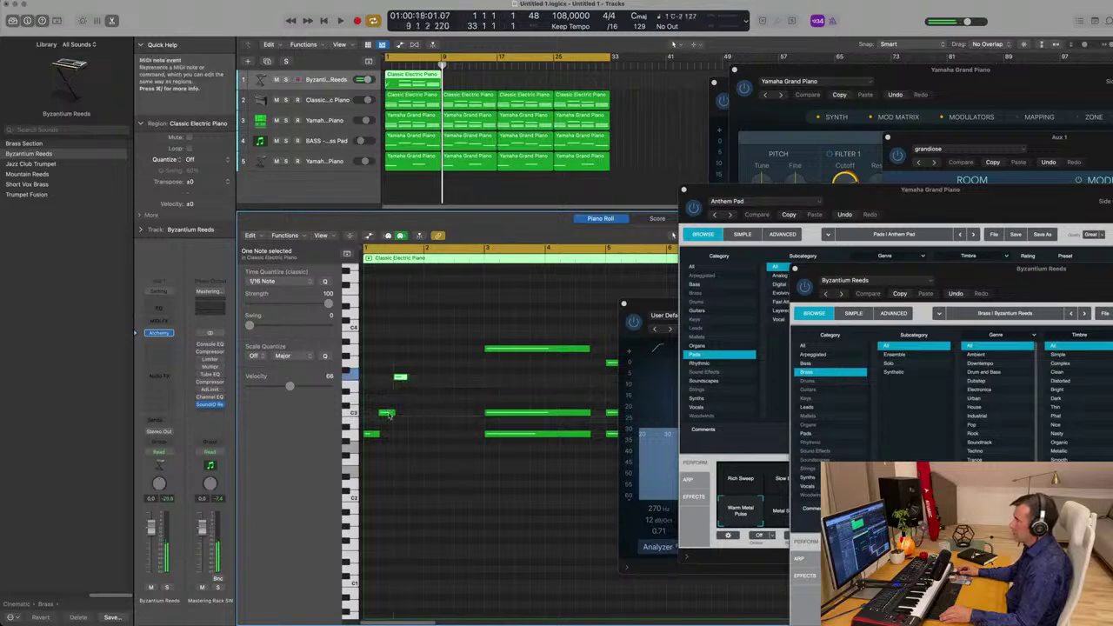
{"action": "left_click_drag", "start_coordinate": [387, 418], "coordinate": [420, 415]}
{"action": "left_click_drag", "start_coordinate": [435, 362], "coordinate": [434, 437]}
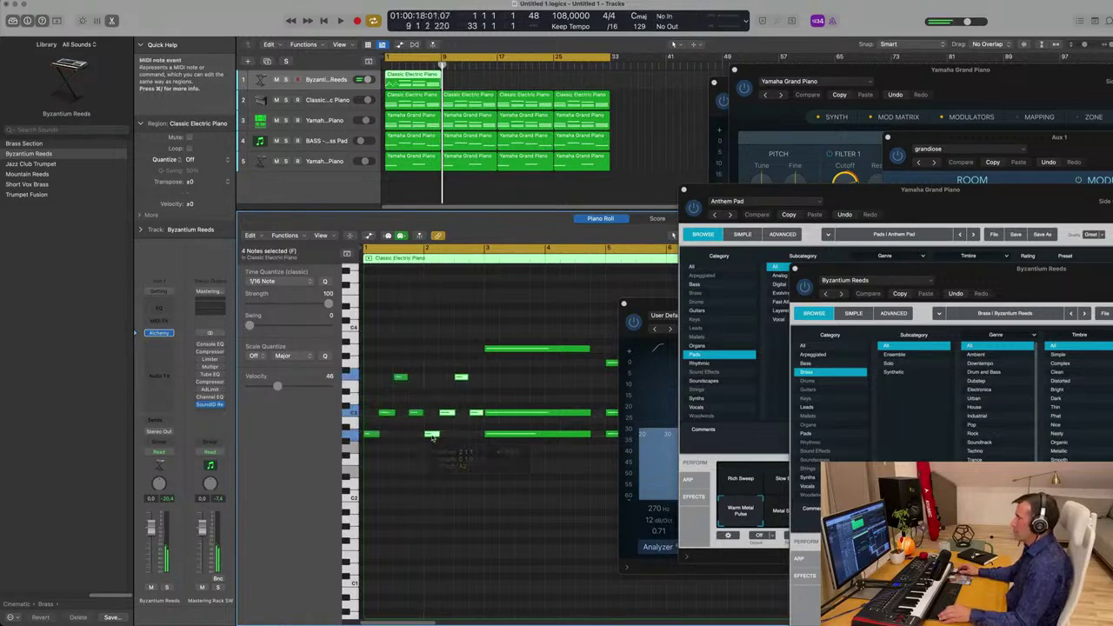
{"action": "key", "text": "space"}
{"action": "scroll", "coordinate": [442, 326], "scroll_direction": "down", "scroll_amount": 4}
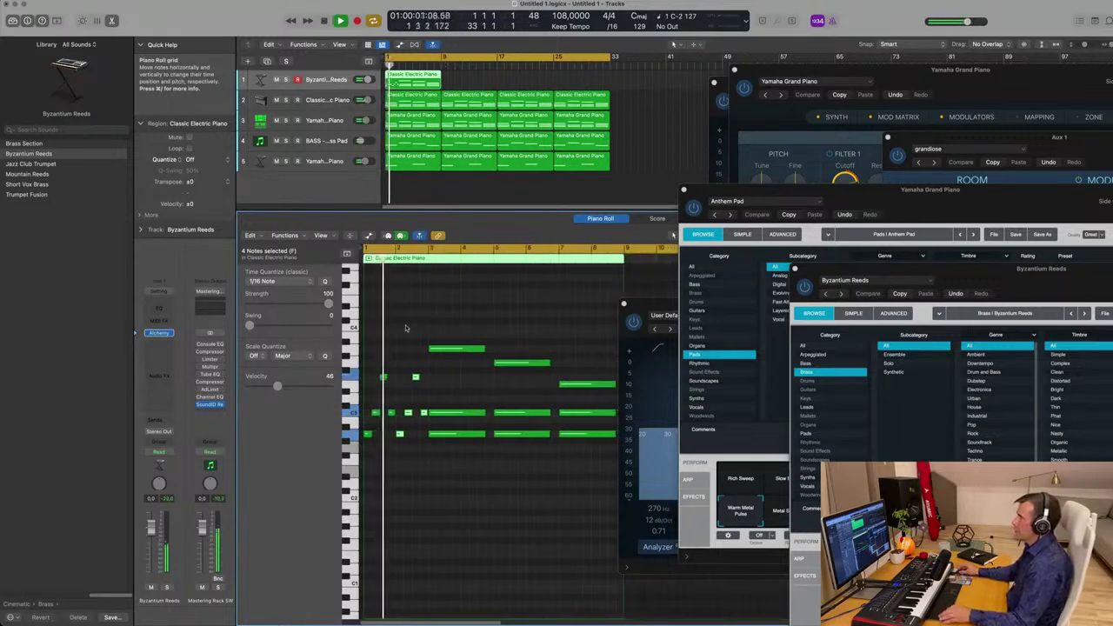
{"action": "scroll", "coordinate": [406, 325], "scroll_direction": "up", "scroll_amount": 1}
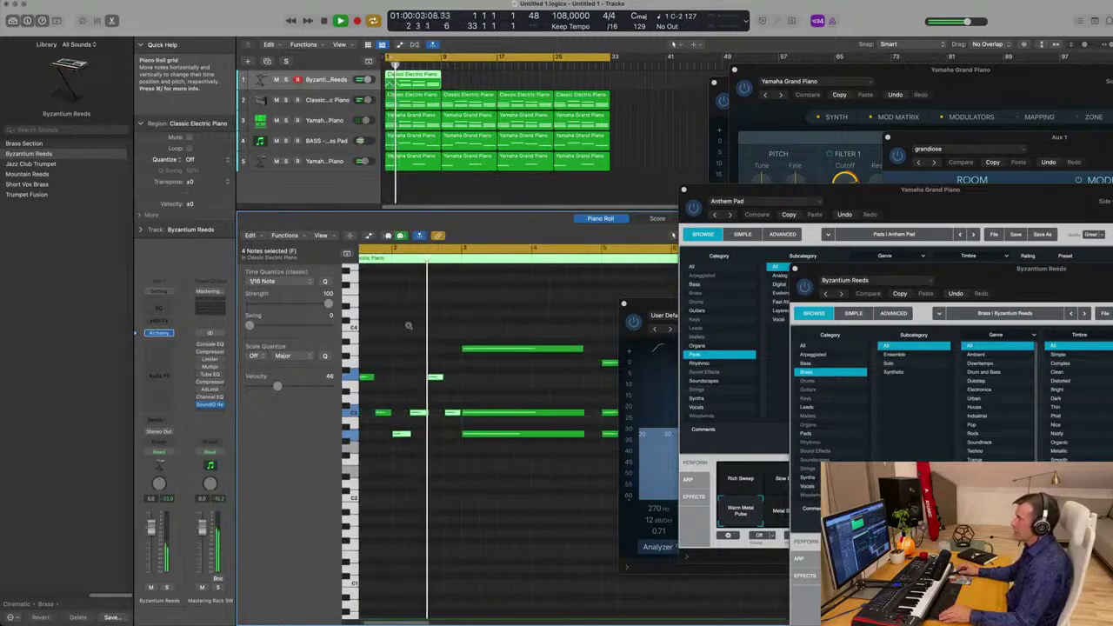
{"action": "scroll", "coordinate": [409, 328], "scroll_direction": "up", "scroll_amount": 2}
{"action": "scroll", "coordinate": [422, 328], "scroll_direction": "down", "scroll_amount": 2}
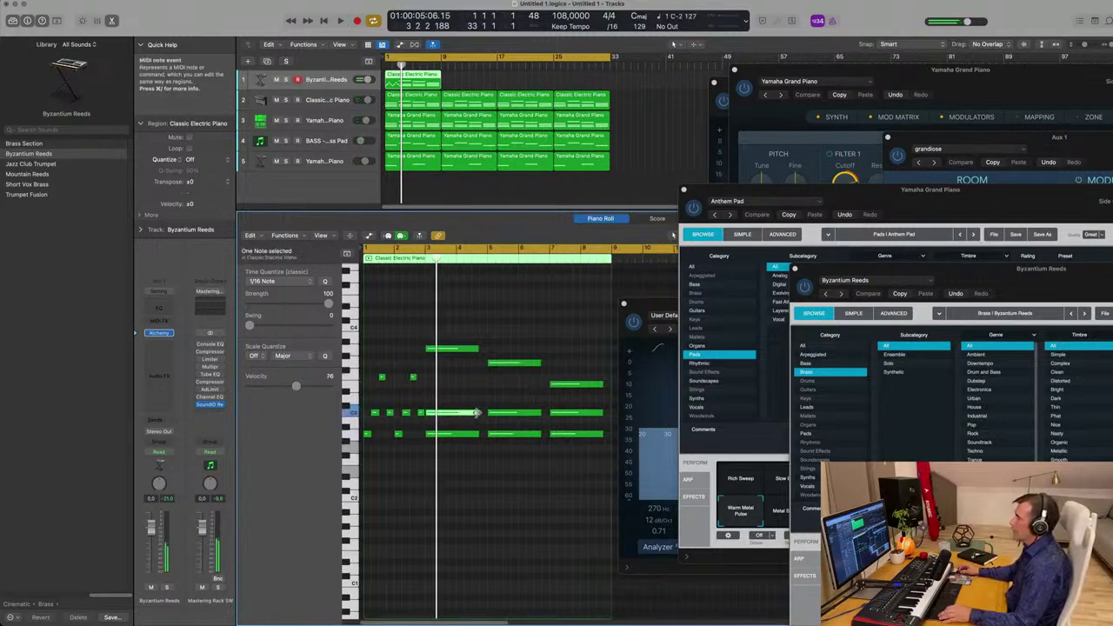
Replace the long A2 and C3 notes and the second chord with a copied arpeggio in bars 3 and 4, with its top notes on A3.
{"action": "left_click_drag", "start_coordinate": [476, 413], "coordinate": [441, 413]}
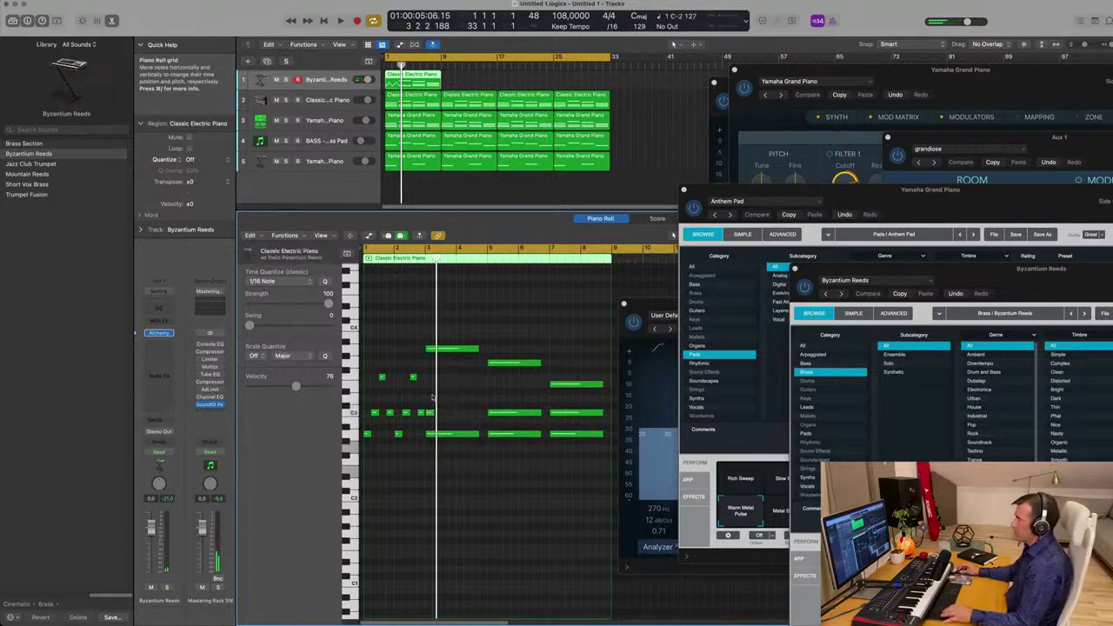
{"action": "left_click", "coordinate": [454, 434]}
{"action": "left_click_drag", "start_coordinate": [463, 445], "coordinate": [562, 447]}
{"action": "key", "text": "Delete"}
{"action": "left_click_drag", "start_coordinate": [433, 374], "coordinate": [432, 441]}
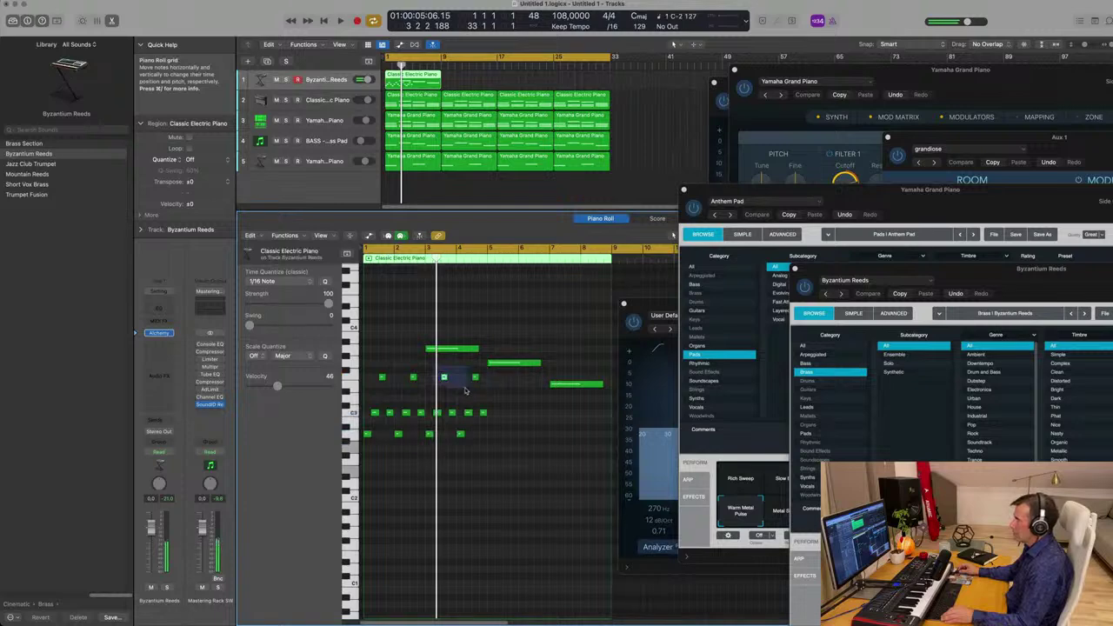
{"action": "left_click_drag", "start_coordinate": [483, 390], "coordinate": [482, 389]}
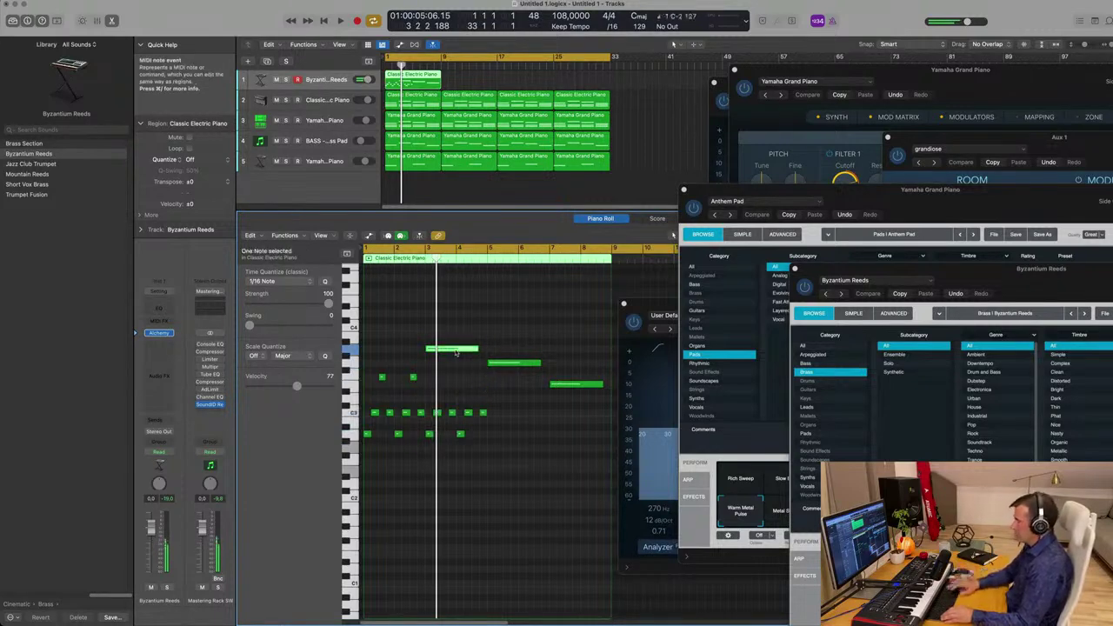
{"action": "key", "text": "Delete"}
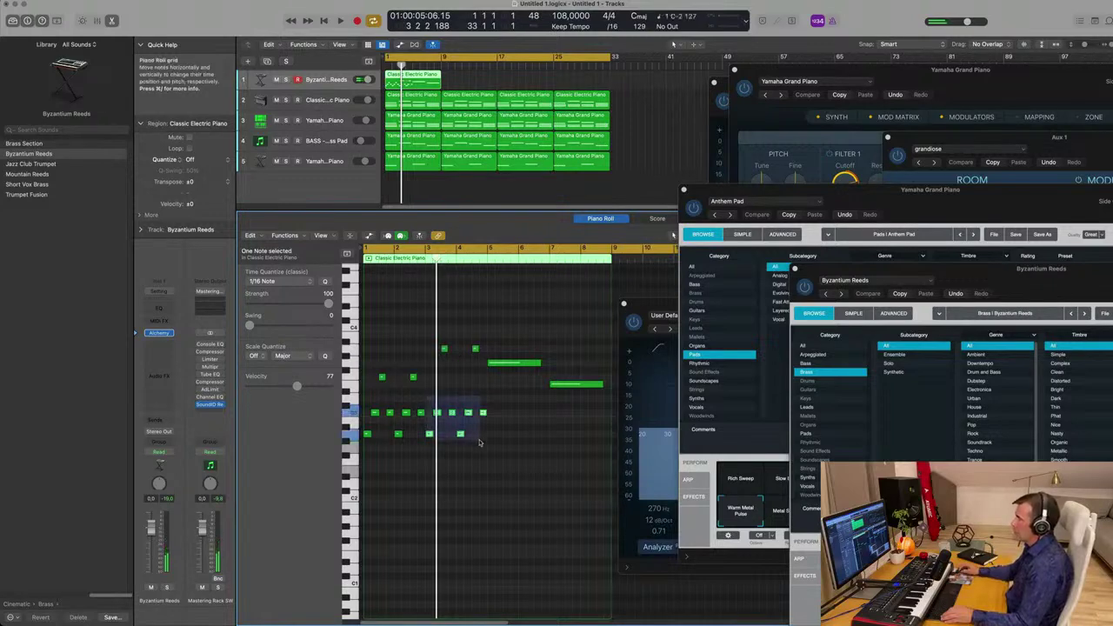
Replace the remaining long notes with arpeggio copies in bars 5–6 with top notes on G3 and bars 7–8 with top notes on E3.
{"action": "left_click_drag", "start_coordinate": [479, 442], "coordinate": [478, 441]}
{"action": "left_click_drag", "start_coordinate": [430, 407], "coordinate": [499, 444]}
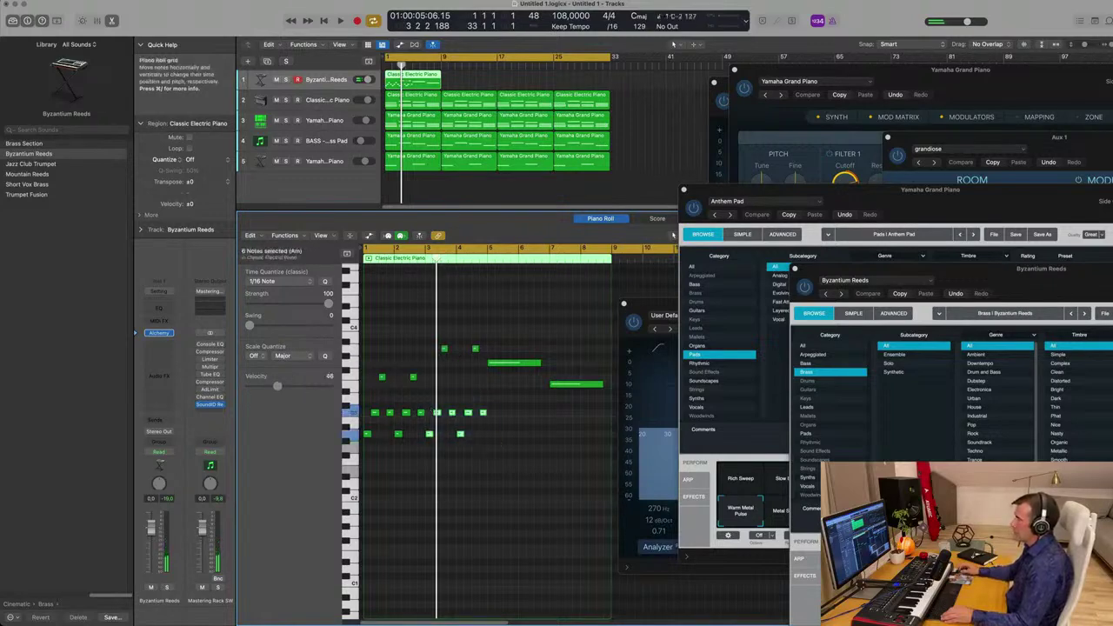
{"action": "left_click_drag", "start_coordinate": [429, 434], "coordinate": [495, 440]}
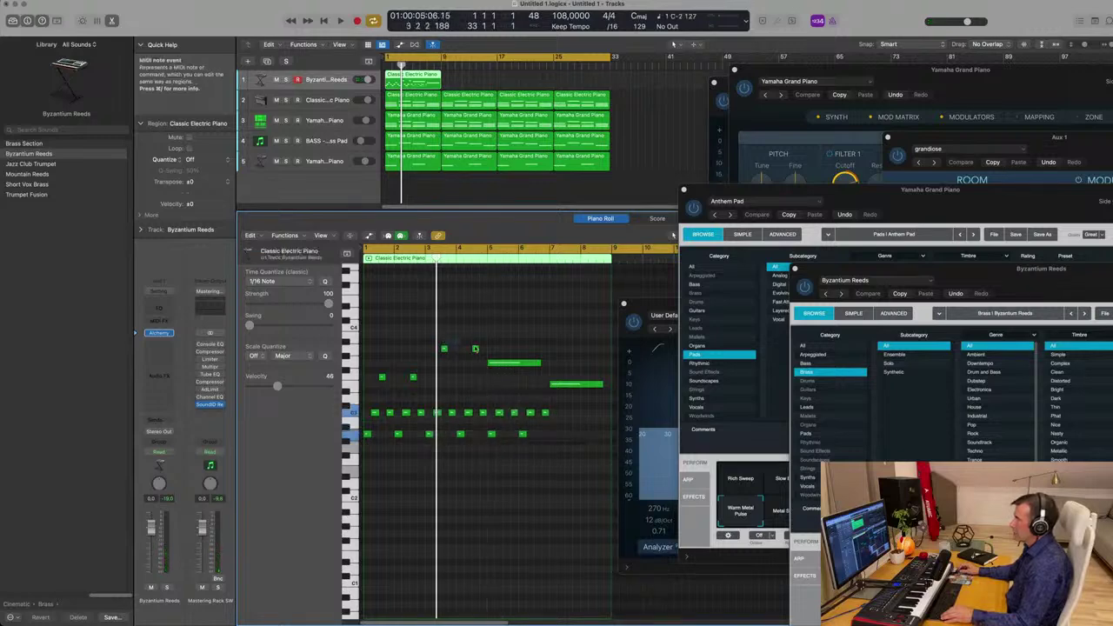
{"action": "left_click", "coordinate": [443, 349], "text": "shift"}
{"action": "left_click_drag", "start_coordinate": [443, 350], "coordinate": [509, 366]}
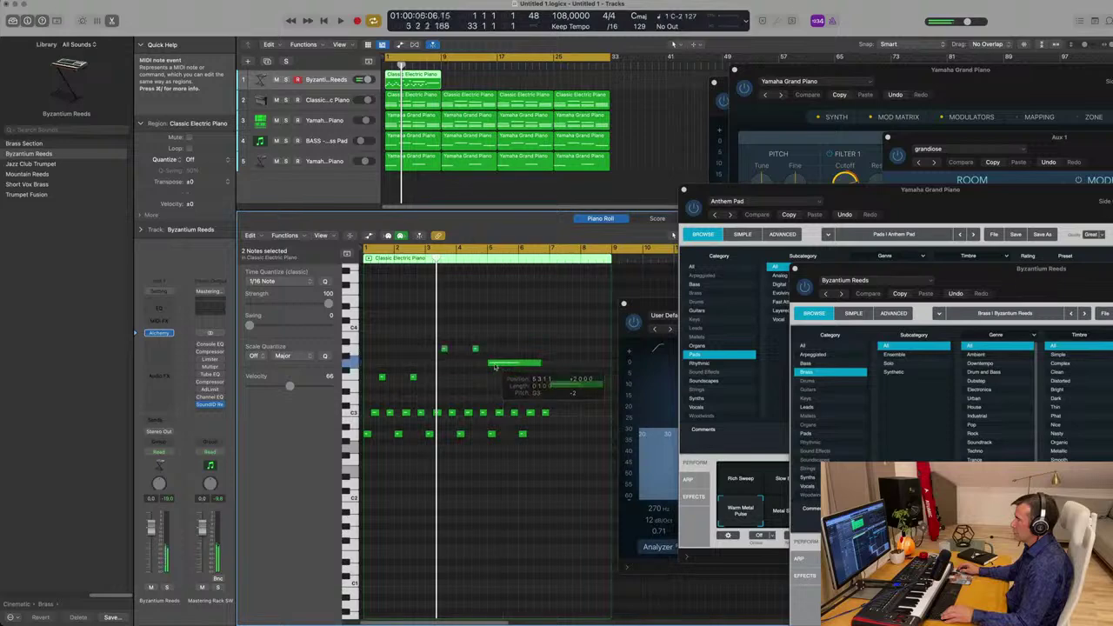
{"action": "left_click", "coordinate": [494, 364]}
{"action": "key", "text": "Delete"}
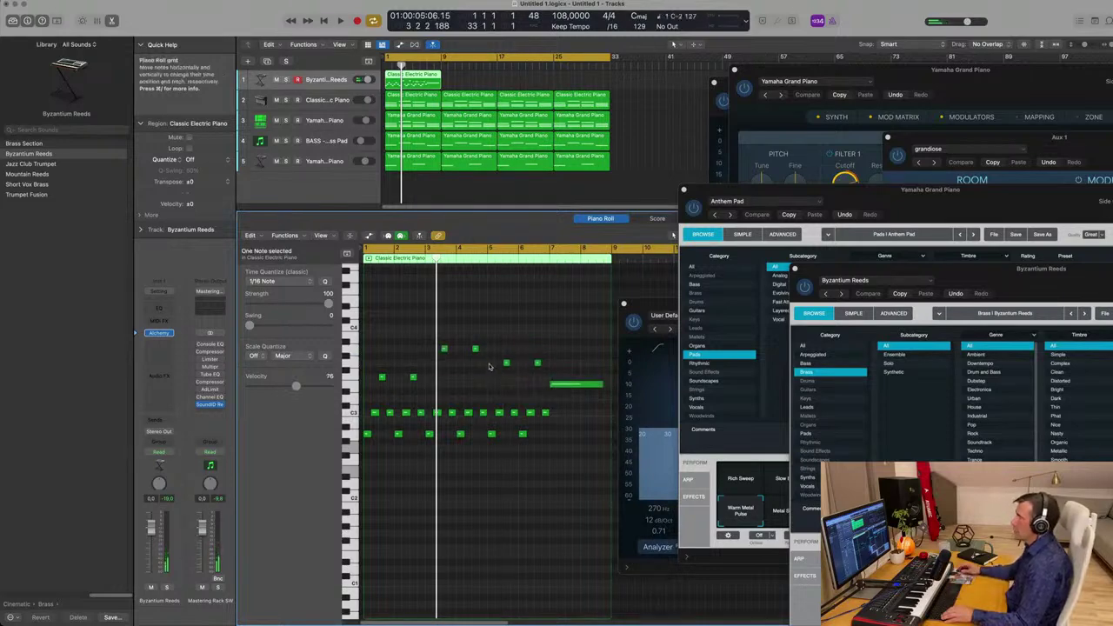
{"action": "left_click_drag", "start_coordinate": [490, 360], "coordinate": [554, 435]}
{"action": "left_click_drag", "start_coordinate": [563, 355], "coordinate": [600, 376]}
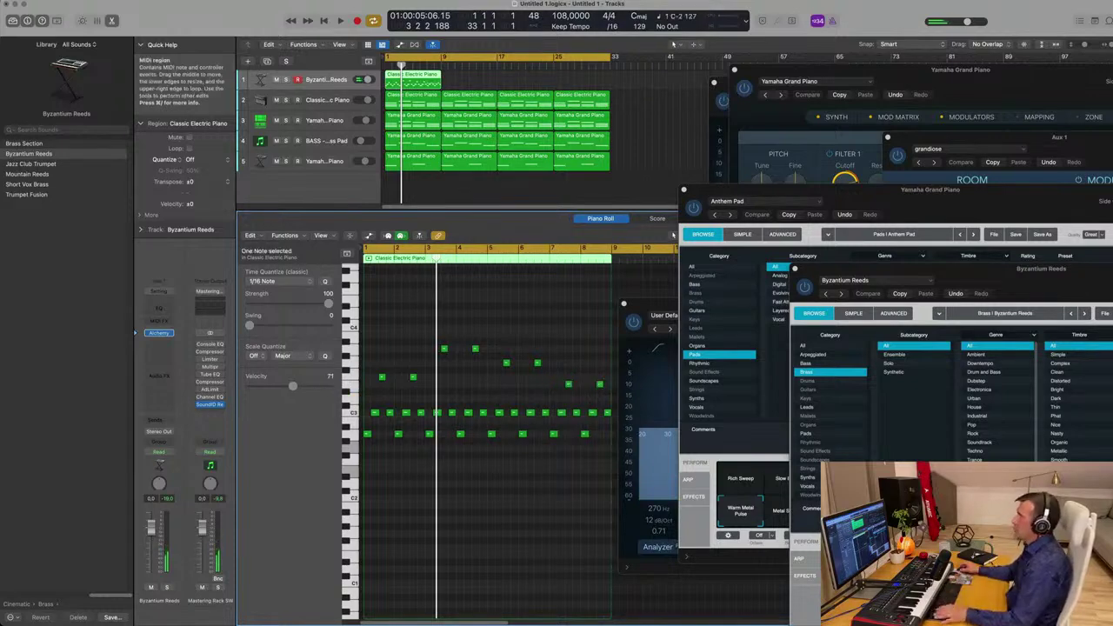
Repeat the Byzantium Reeds arpeggio region three times to fill the track up to bar 33.
{"action": "left_click", "coordinate": [461, 79]}
{"action": "left_click", "coordinate": [412, 81]}
{"action": "key", "text": "super+r"}
{"action": "key", "text": "super+r"}
{"action": "key", "text": "super+r"}
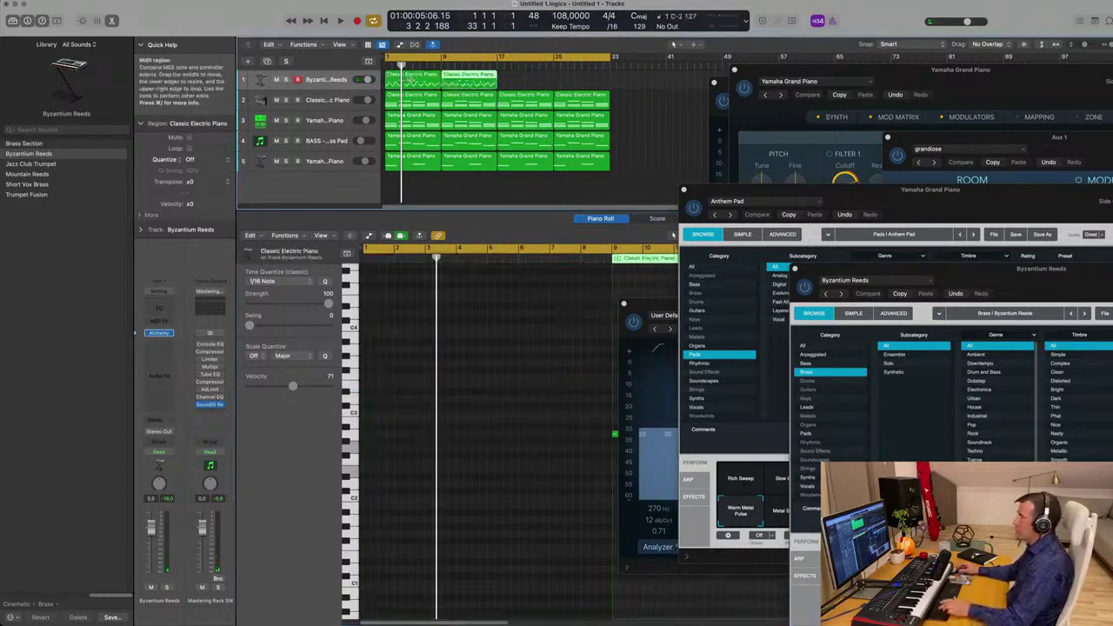
Play the arrangement and lower the Byzantium Reeds track's volume to -0.3 dB.
{"action": "left_click_drag", "start_coordinate": [953, 271], "coordinate": [662, 158]}
{"action": "key", "text": "space"}
{"action": "left_click", "coordinate": [328, 79]}
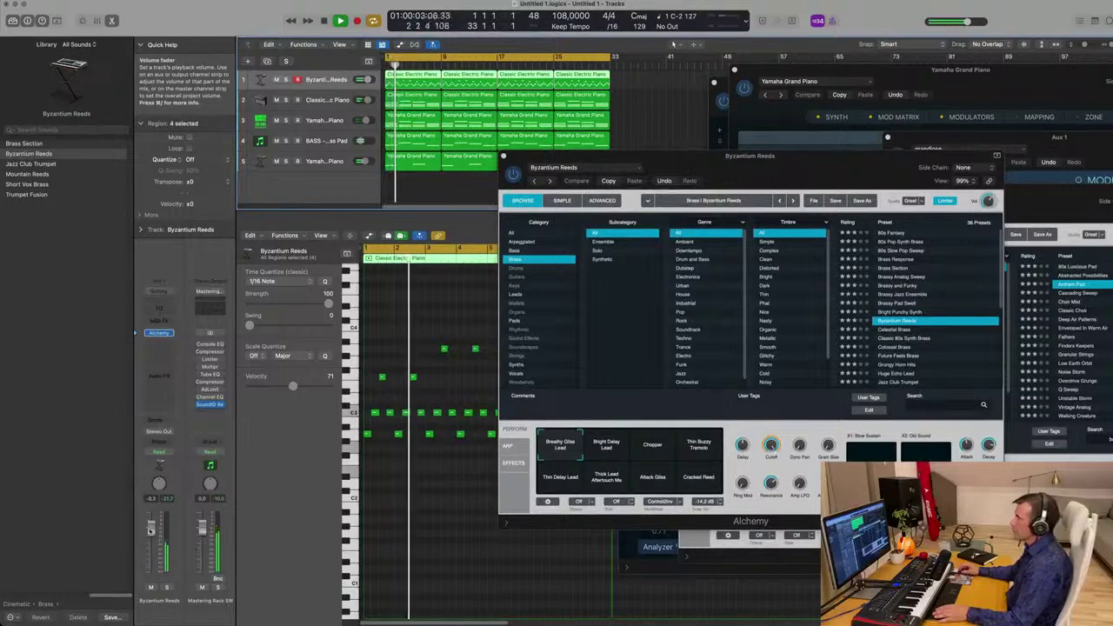
{"action": "scroll", "coordinate": [407, 488], "scroll_direction": "up", "scroll_amount": 5}
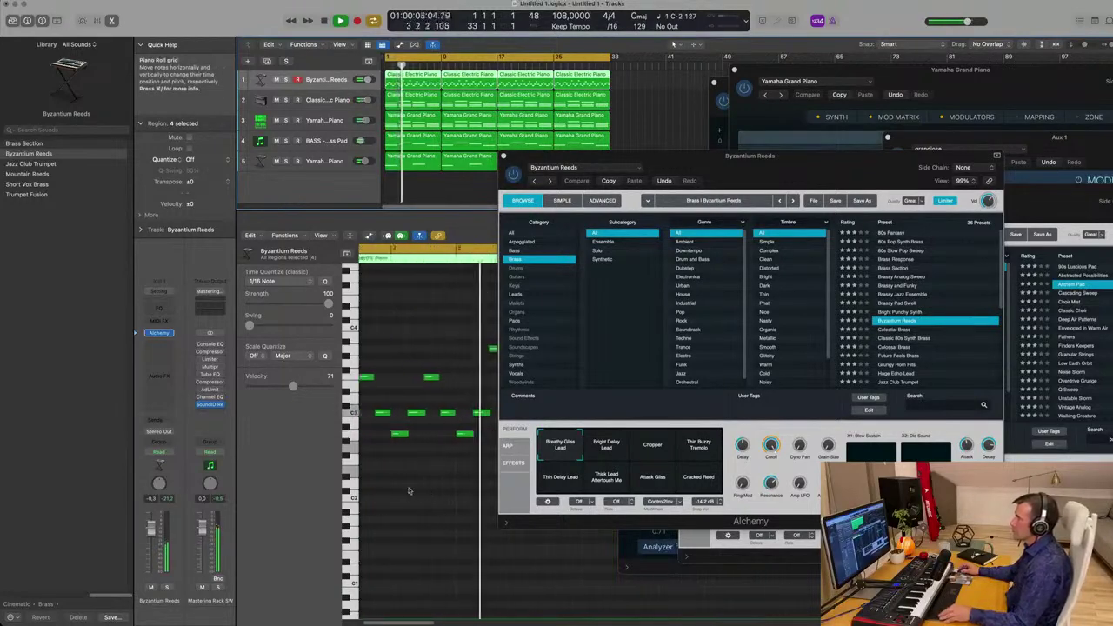
{"action": "scroll", "coordinate": [408, 489], "scroll_direction": "down", "scroll_amount": 5}
Audition the Bright Delay Lead variation of Byzantium Reeds during playback and switch to Chopper.
{"action": "left_click_drag", "start_coordinate": [793, 162], "coordinate": [742, 158]}
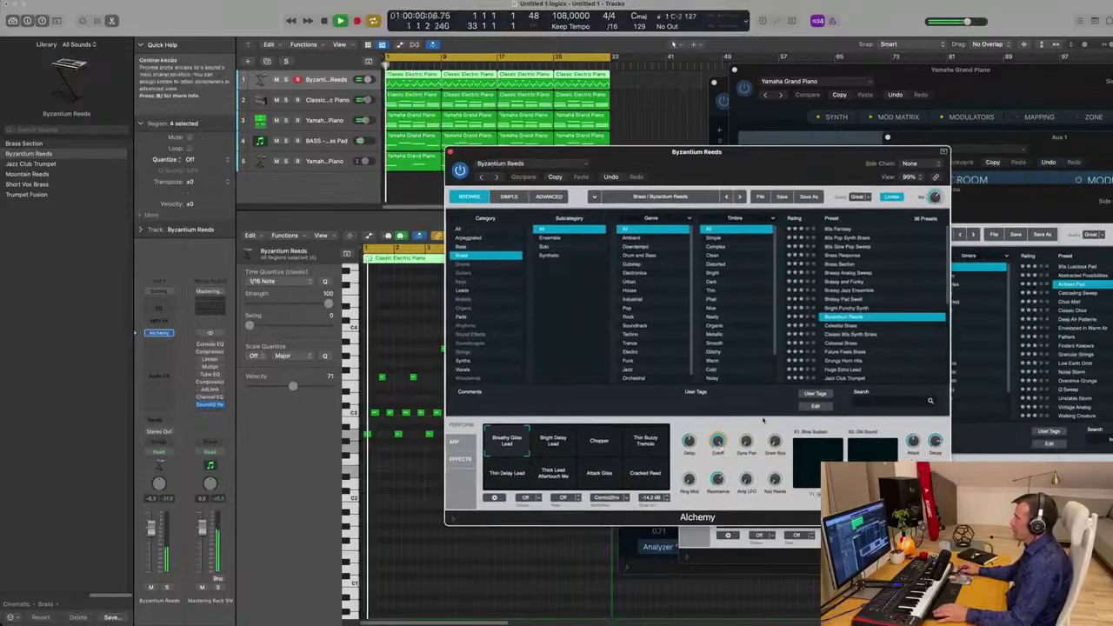
{"action": "left_click", "coordinate": [560, 447]}
{"action": "left_click", "coordinate": [607, 445]}
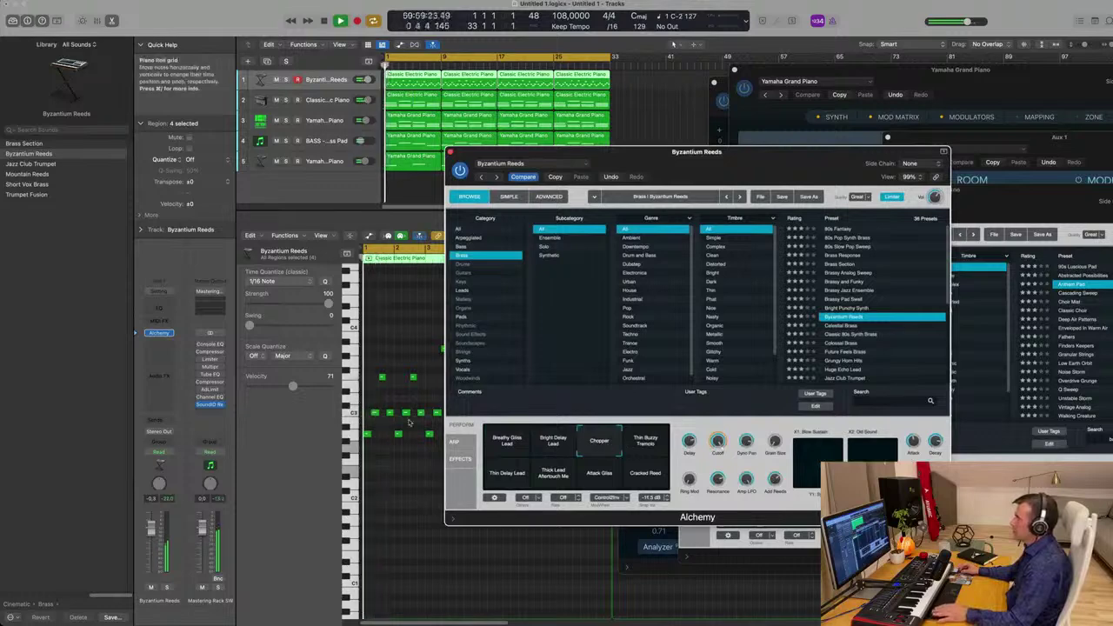
Audition the Byzantium Reeds variations Thin Buzzy Tremolo, Thin Delay Lead, Thick Lead Aftertouch, Attack Gliss and Cracked Reed during playback.
{"action": "left_click", "coordinate": [645, 445]}
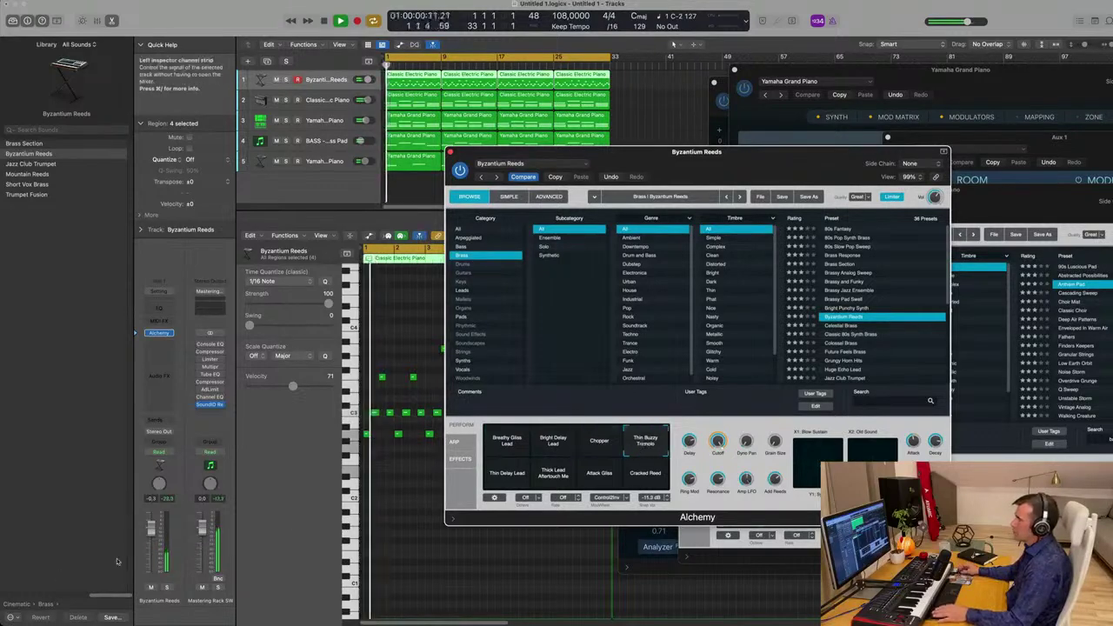
{"action": "left_click", "coordinate": [499, 484]}
{"action": "left_click", "coordinate": [556, 475]}
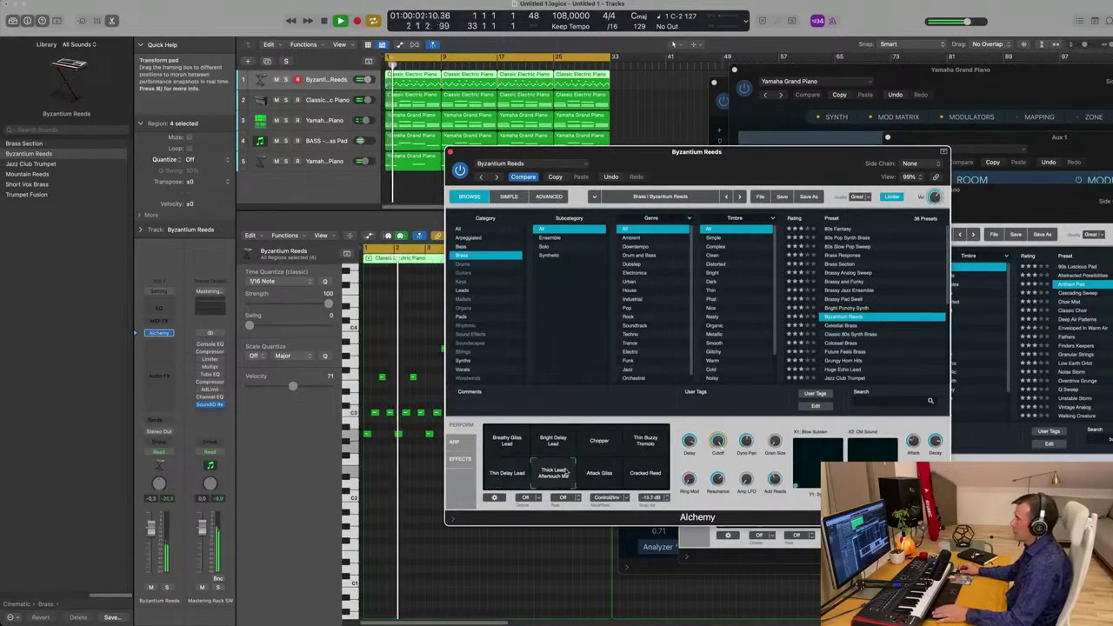
{"action": "left_click", "coordinate": [600, 477]}
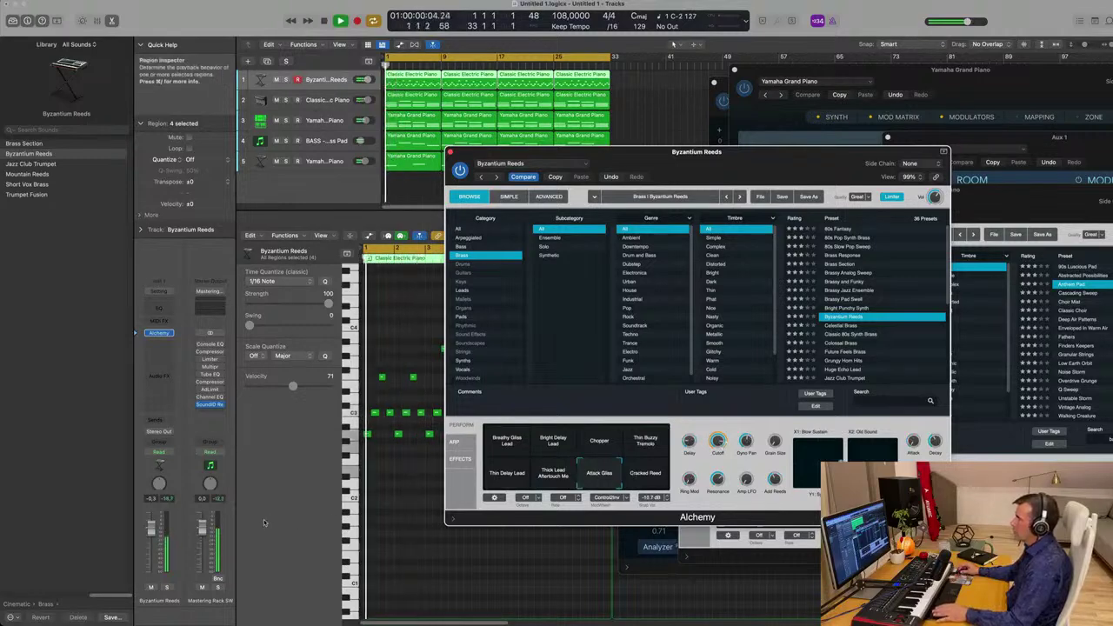
{"action": "left_click", "coordinate": [630, 469]}
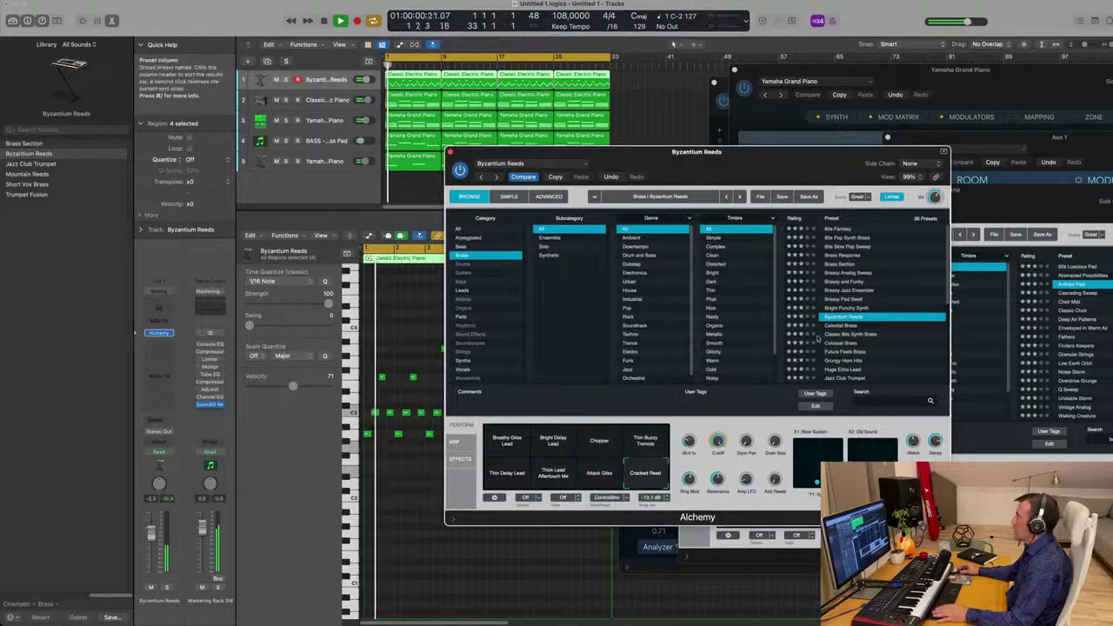
Replace the Byzantium Reeds sound with the Celestial Brass preset and lower the track's volume to -8.6 dB.
{"action": "left_click", "coordinate": [848, 326]}
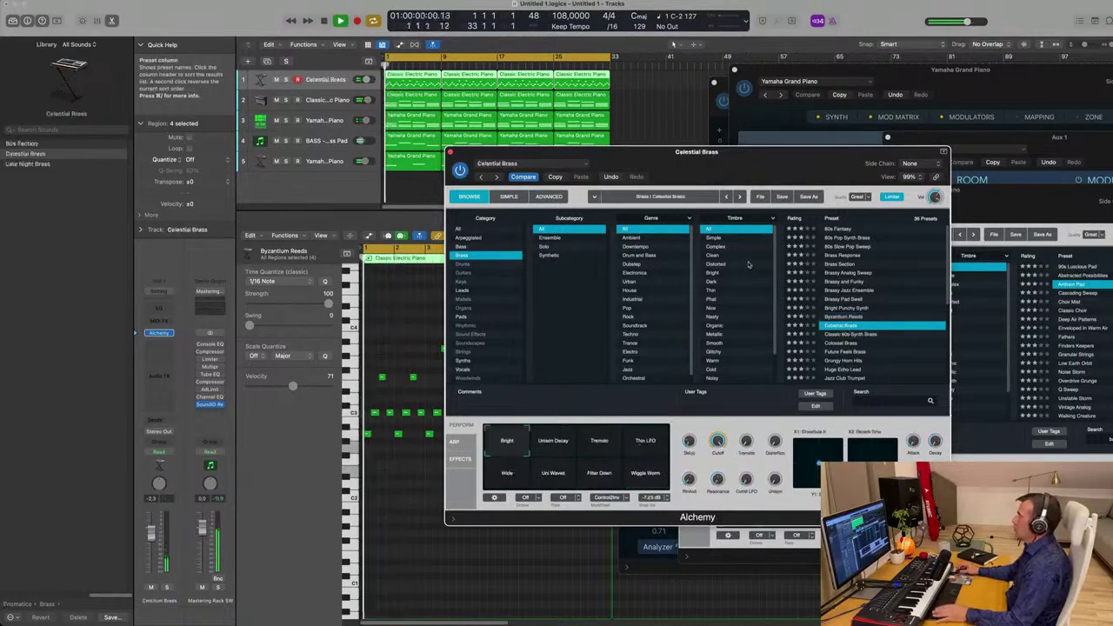
{"action": "left_click_drag", "start_coordinate": [766, 169], "coordinate": [787, 121]}
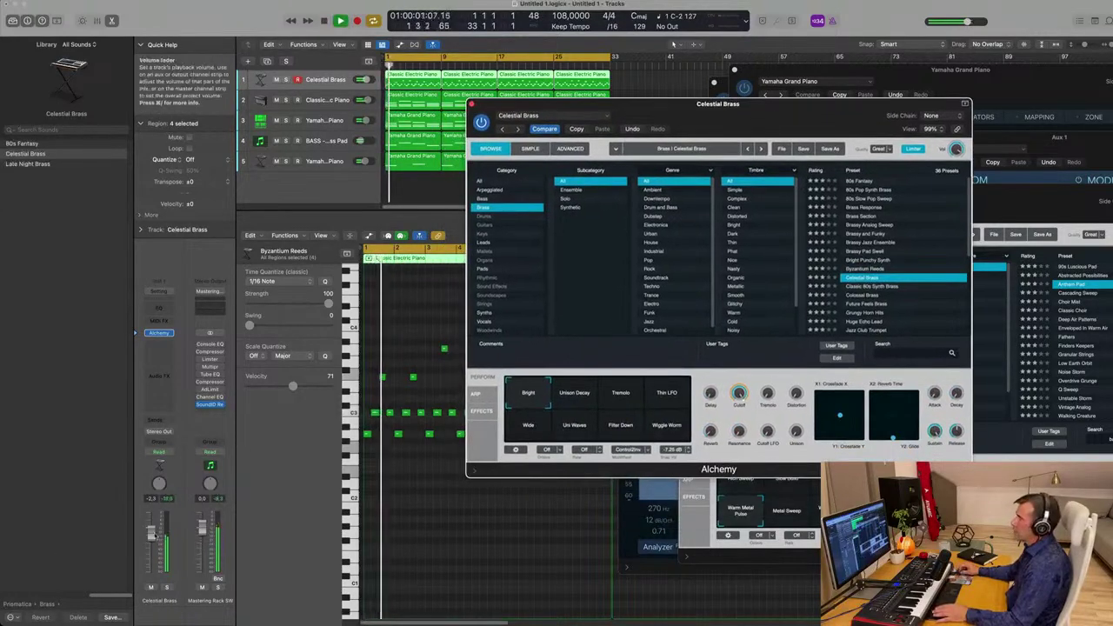
{"action": "left_click", "coordinate": [153, 534]}
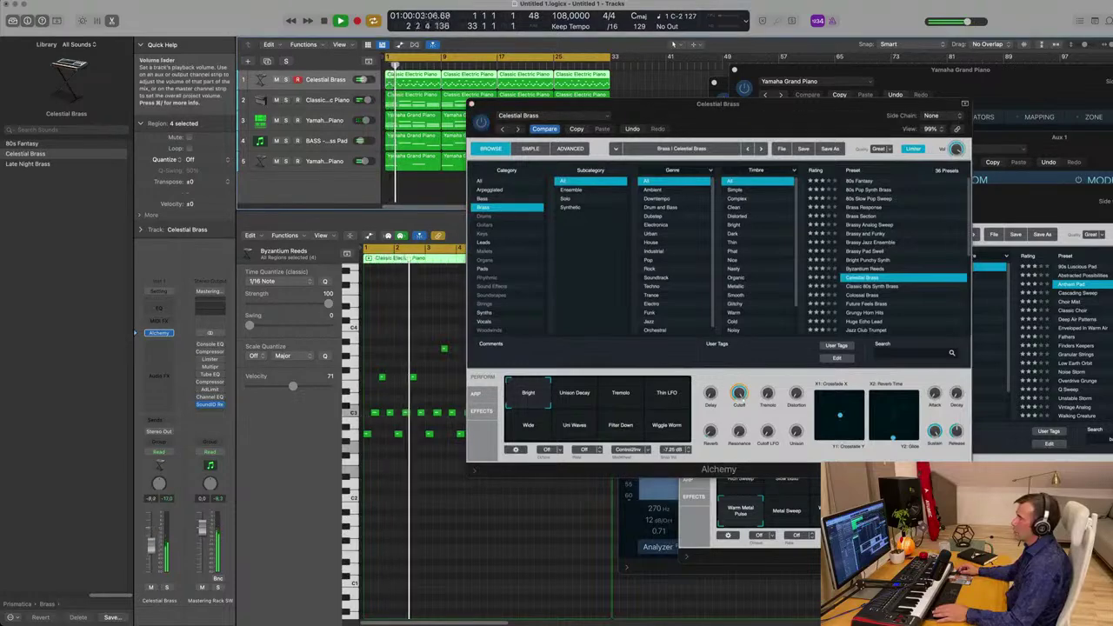
Add sends to the Bus 1 reverb and the Bus 2 delay on the Celestial Brass track and raise their levels.
{"action": "left_click", "coordinate": [158, 420]}
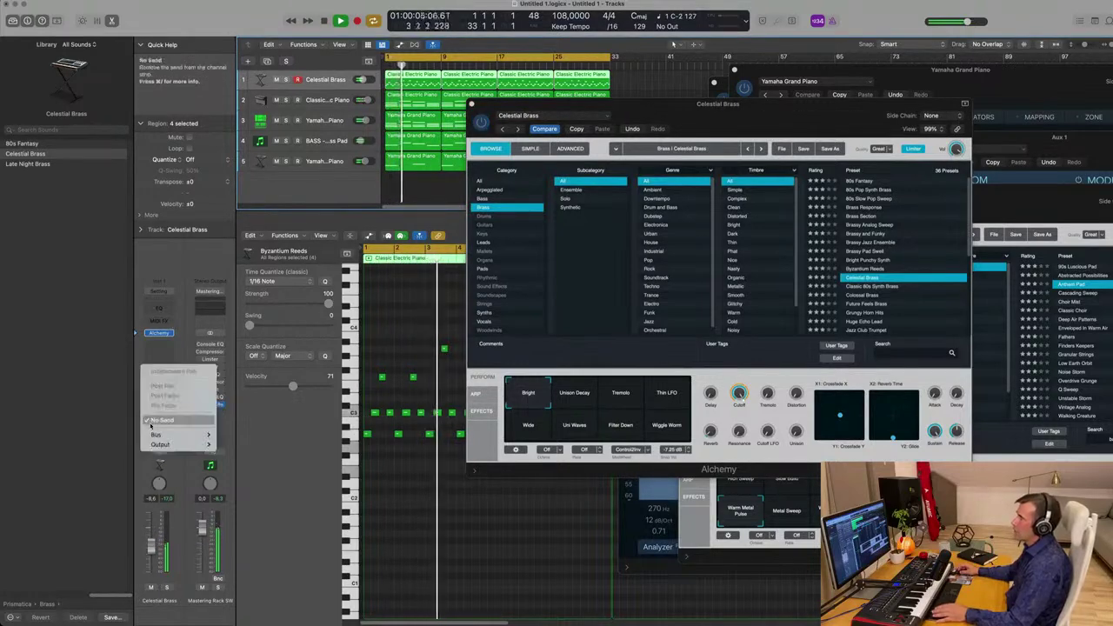
{"action": "mouse_move", "coordinate": [195, 433]}
{"action": "left_click", "coordinate": [239, 240]}
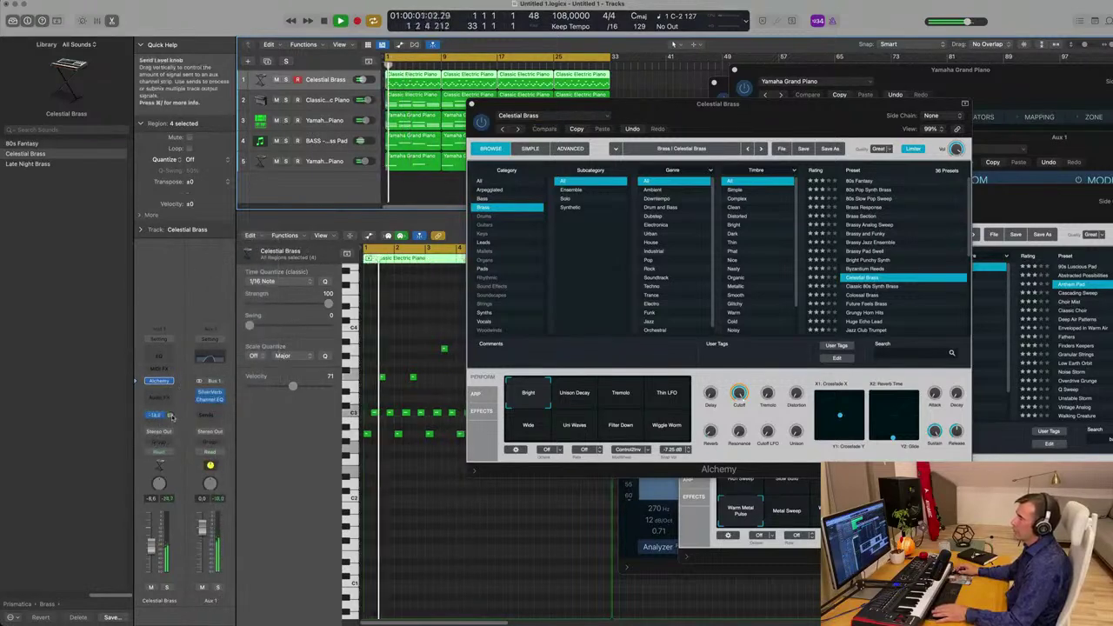
{"action": "left_click_drag", "start_coordinate": [170, 417], "coordinate": [171, 416]}
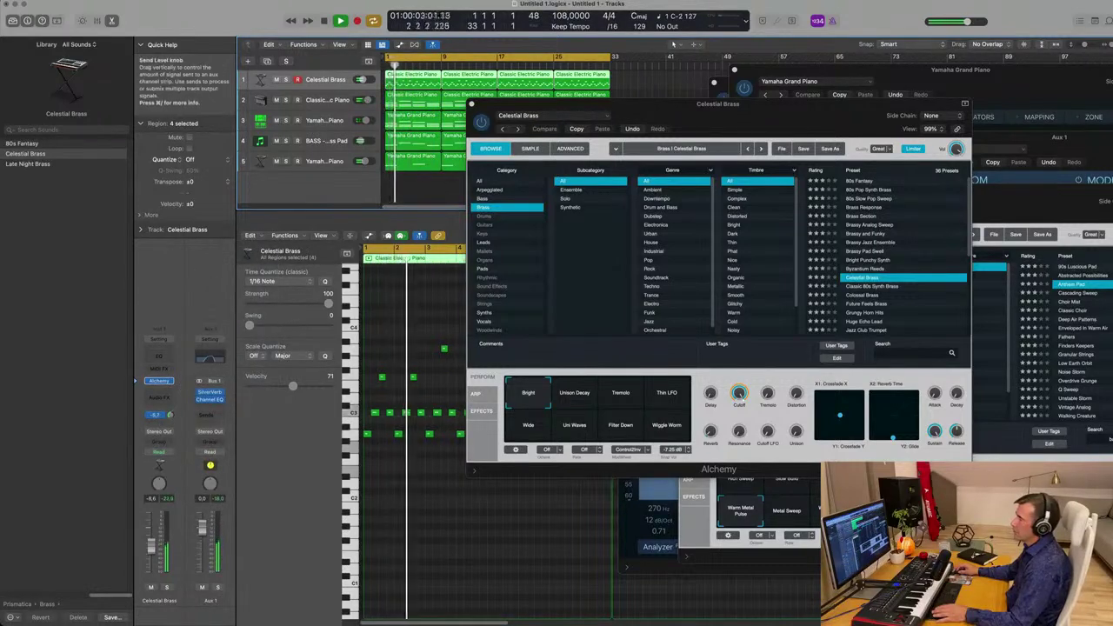
{"action": "left_click", "coordinate": [158, 417]}
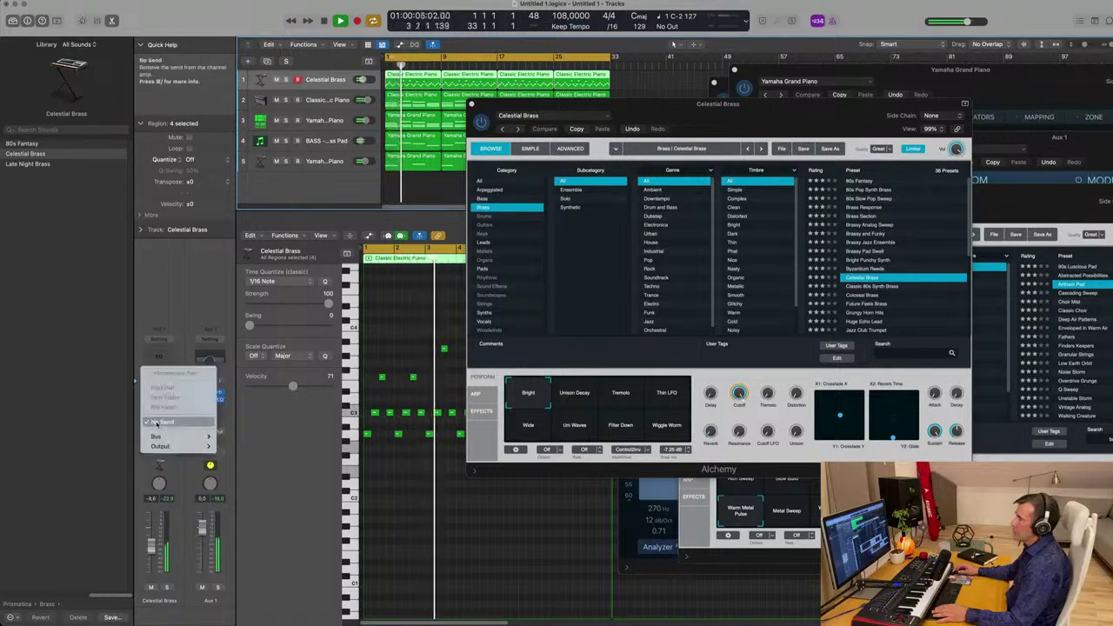
{"action": "mouse_move", "coordinate": [161, 436]}
{"action": "left_click", "coordinate": [239, 250]}
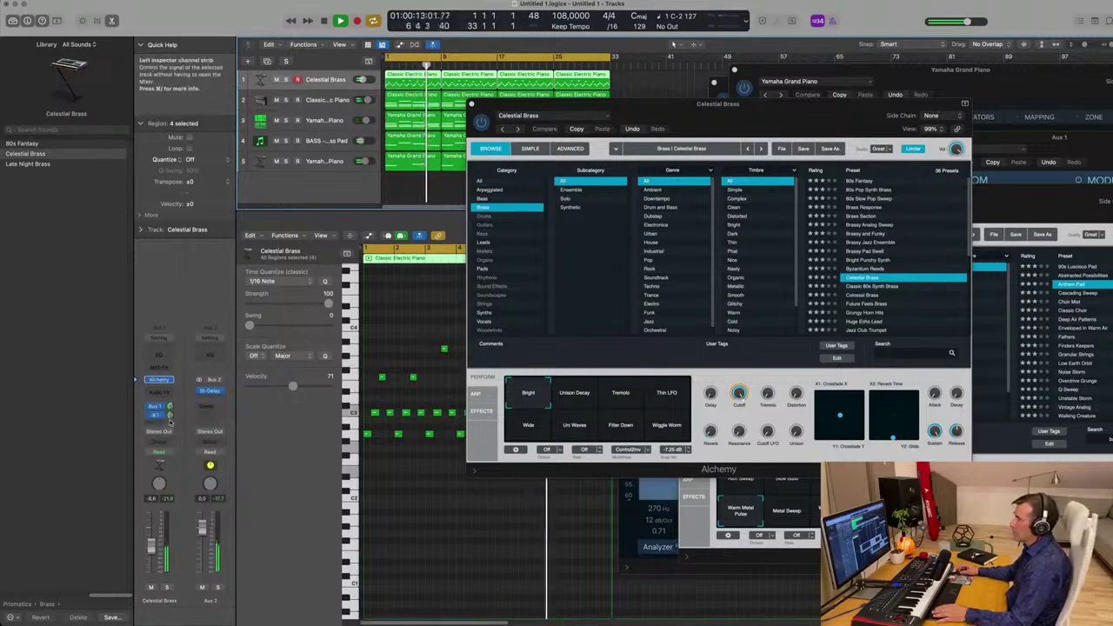
Audition the Celestial Brass variations, including Unison Decay, Thin LFO, Wide, Uni Waves and Filter Down, and return to Tremolo.
{"action": "left_click_drag", "start_coordinate": [737, 110], "coordinate": [675, 133]}
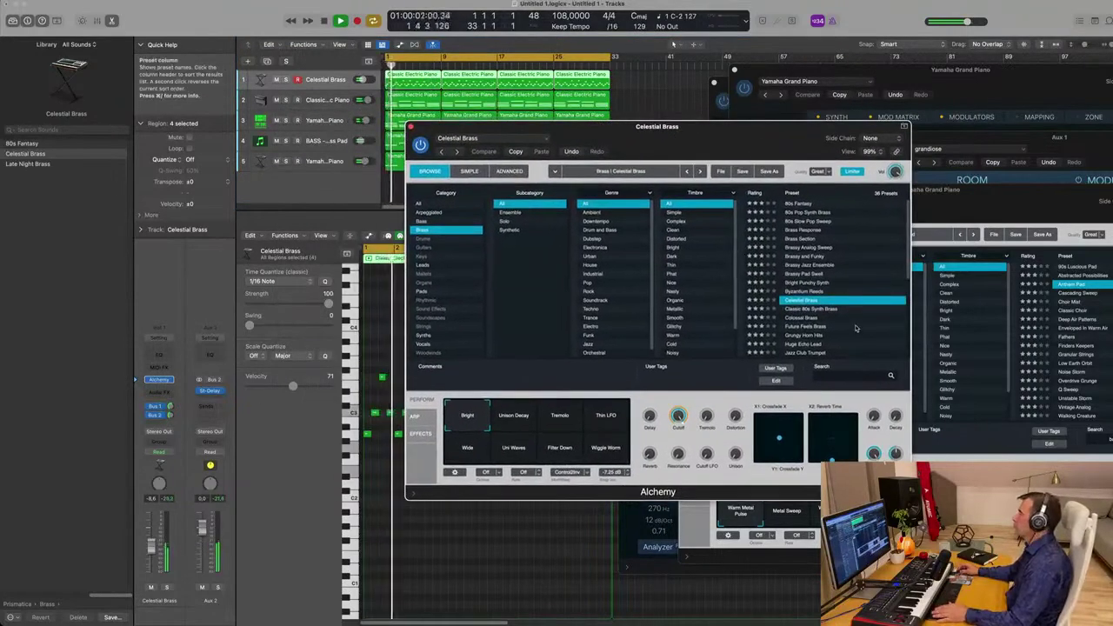
{"action": "left_click", "coordinate": [527, 419]}
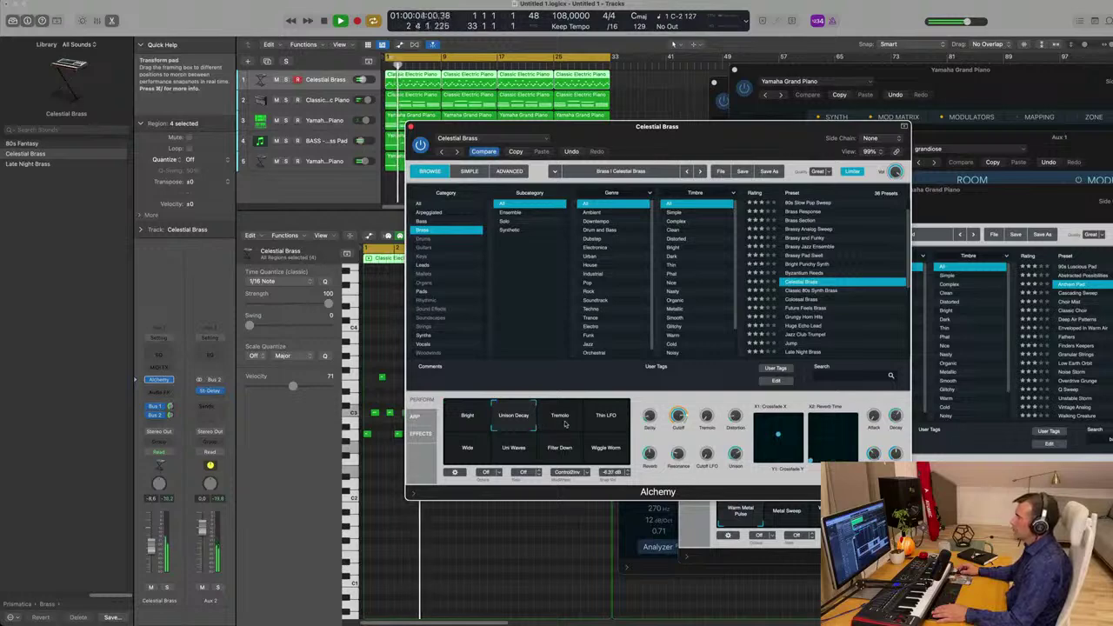
{"action": "left_click", "coordinate": [566, 426]}
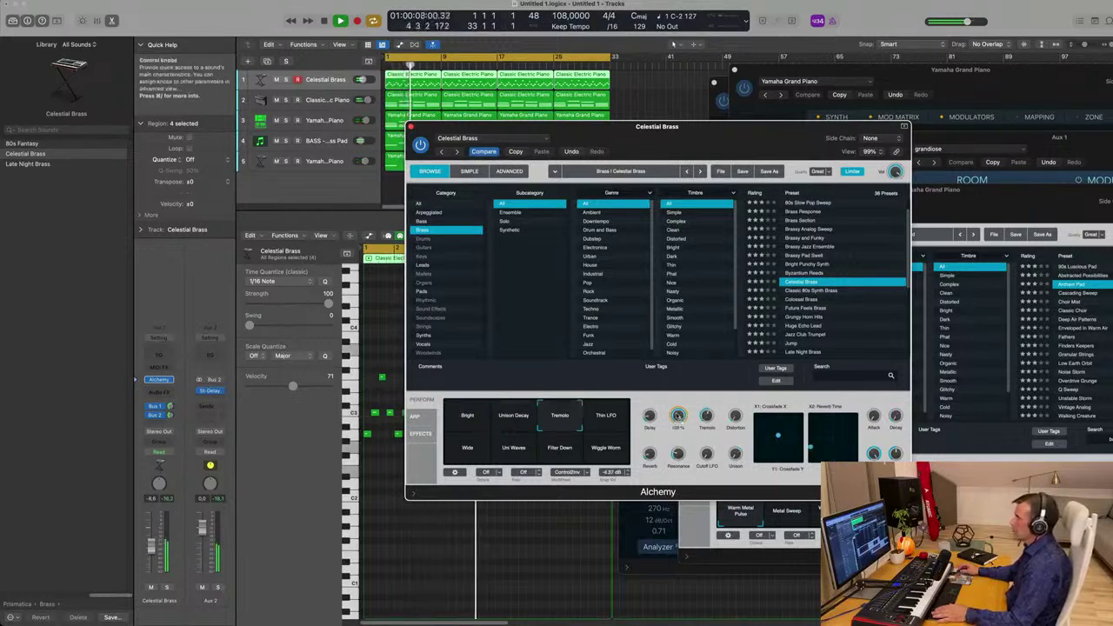
{"action": "left_click", "coordinate": [611, 418]}
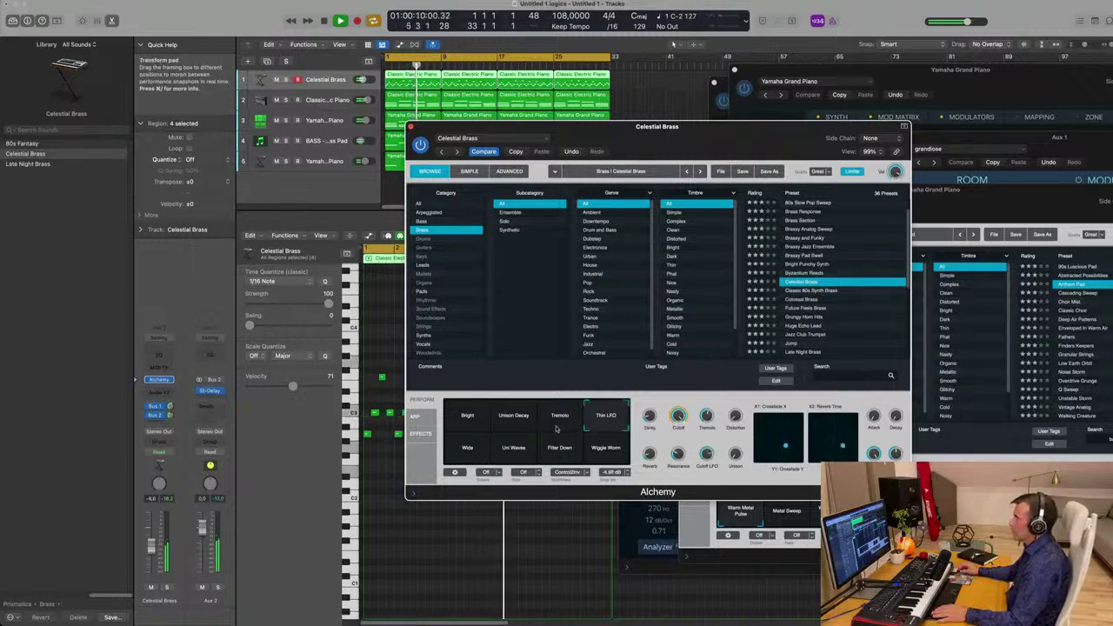
{"action": "left_click", "coordinate": [573, 421]}
{"action": "left_click", "coordinate": [485, 453]}
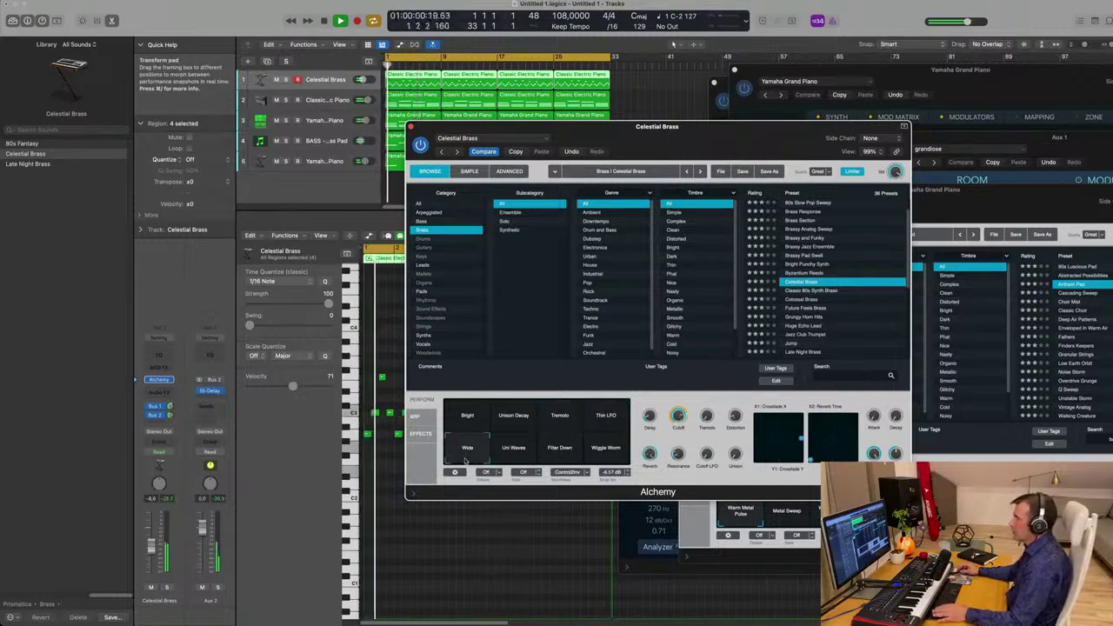
{"action": "left_click", "coordinate": [520, 454]}
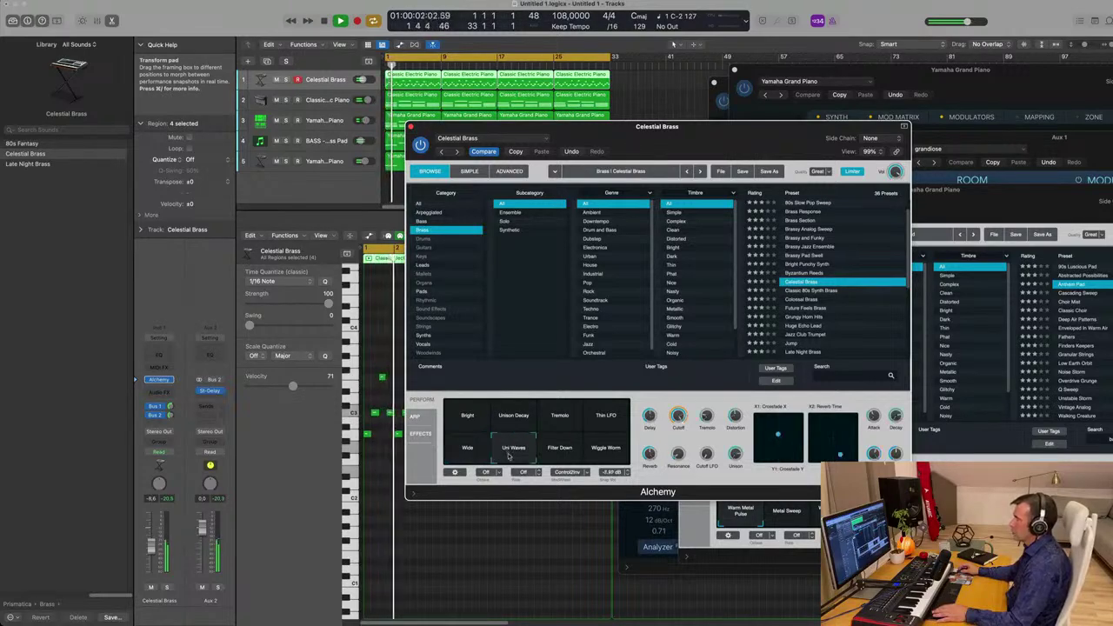
{"action": "left_click", "coordinate": [566, 452]}
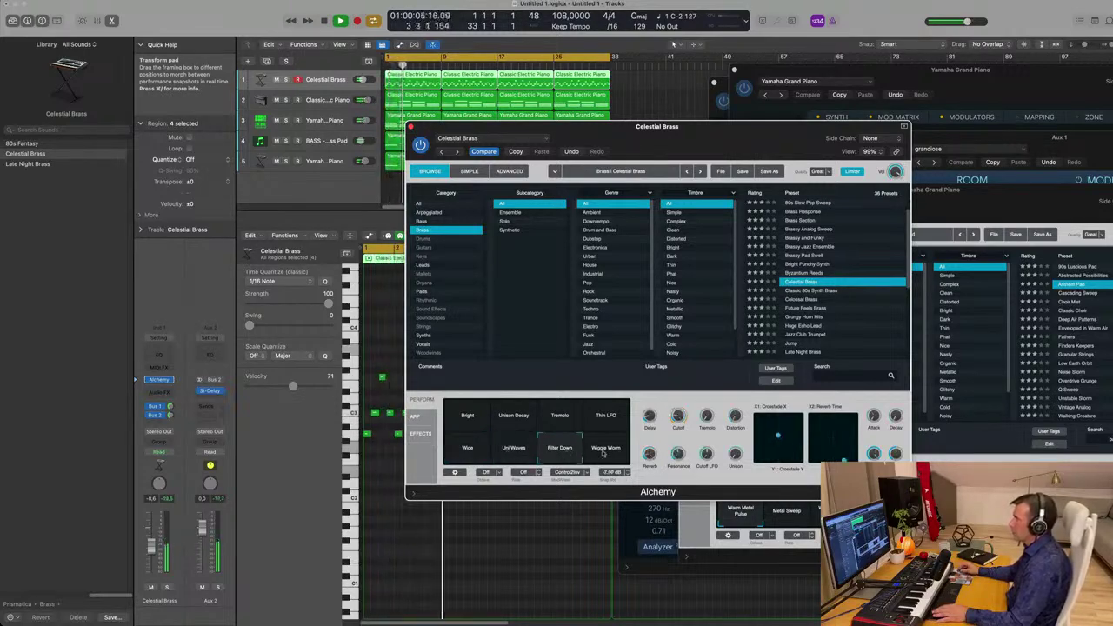
{"action": "left_click", "coordinate": [542, 419]}
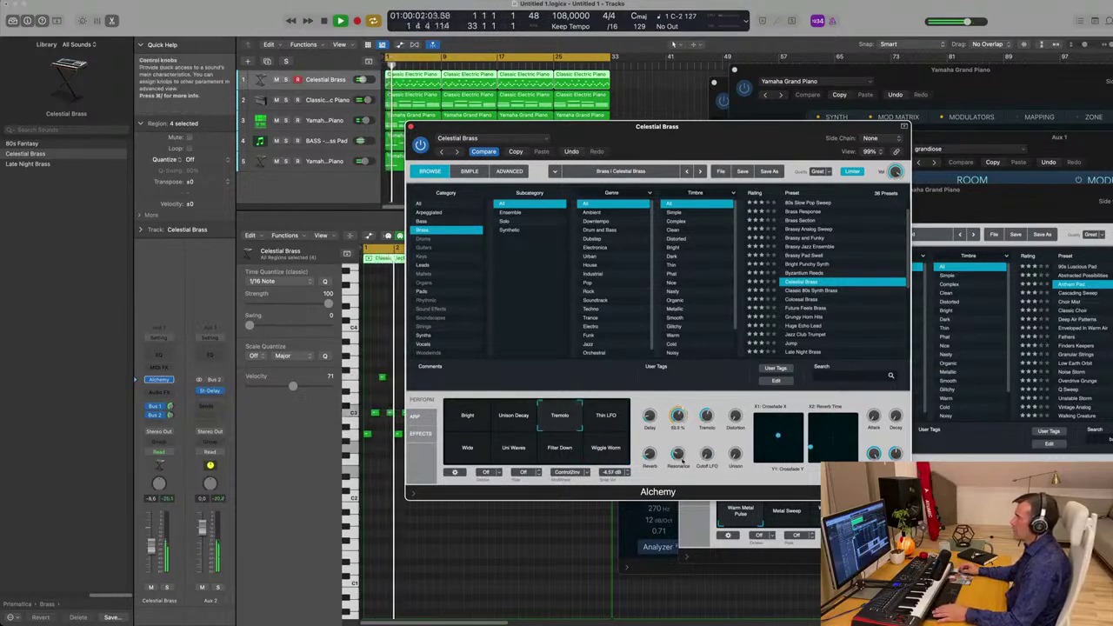
Raise the Celestial Brass sound's cutoff to 100 % and set the track's volume to -6.0 dB.
{"action": "key", "text": "Return"}
{"action": "left_click_drag", "start_coordinate": [461, 127], "coordinate": [443, 124]}
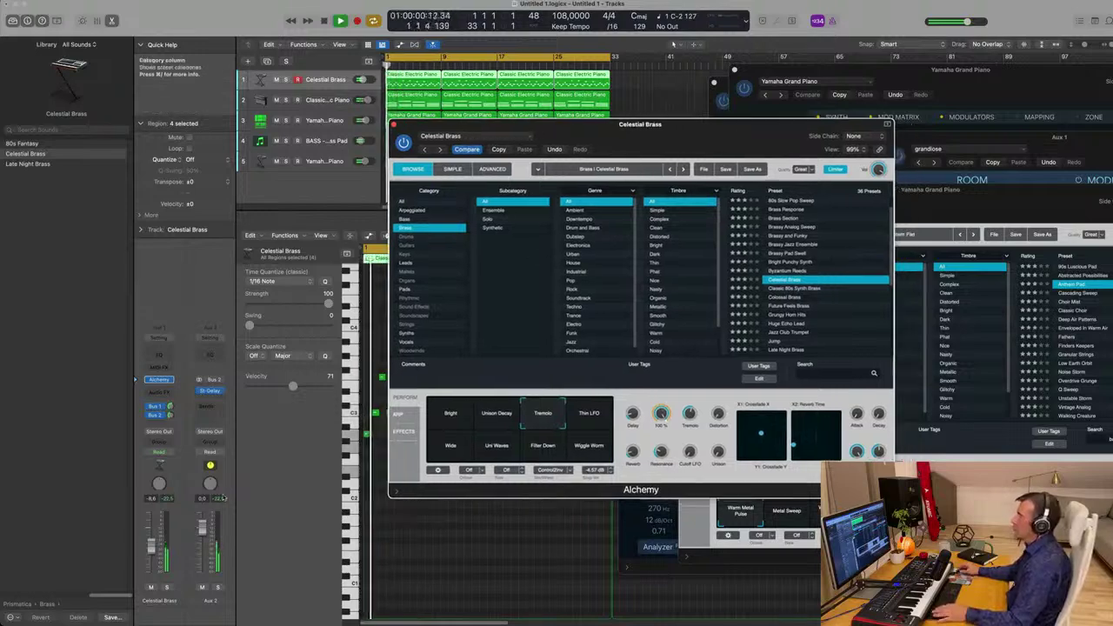
{"action": "left_click_drag", "start_coordinate": [151, 546], "coordinate": [152, 543]}
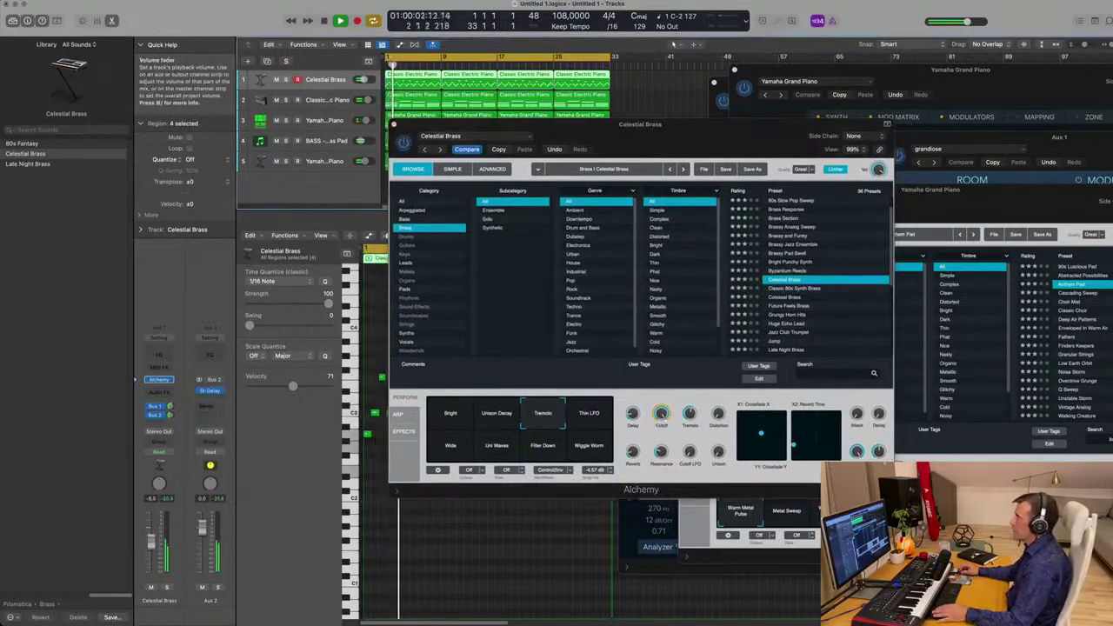
{"action": "left_click", "coordinate": [632, 396]}
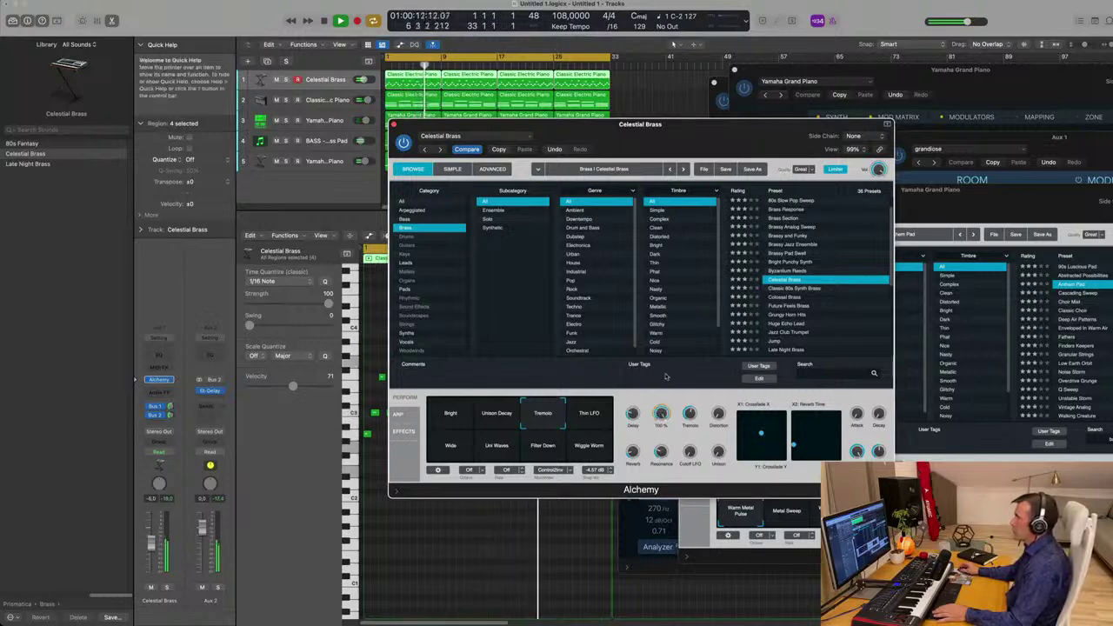
Audition the Colossal Brass, Future Feels Brass and Grungy Horn Hits presets on the arpeggio track during playback.
{"action": "left_click_drag", "start_coordinate": [684, 145], "coordinate": [725, 78]}
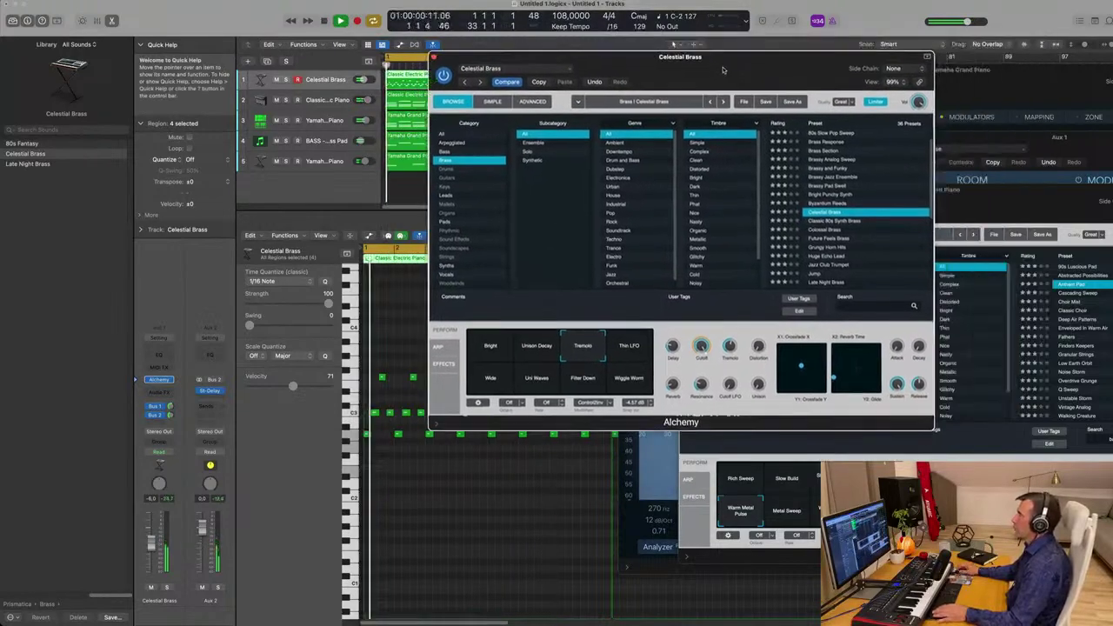
{"action": "left_click", "coordinate": [818, 230]}
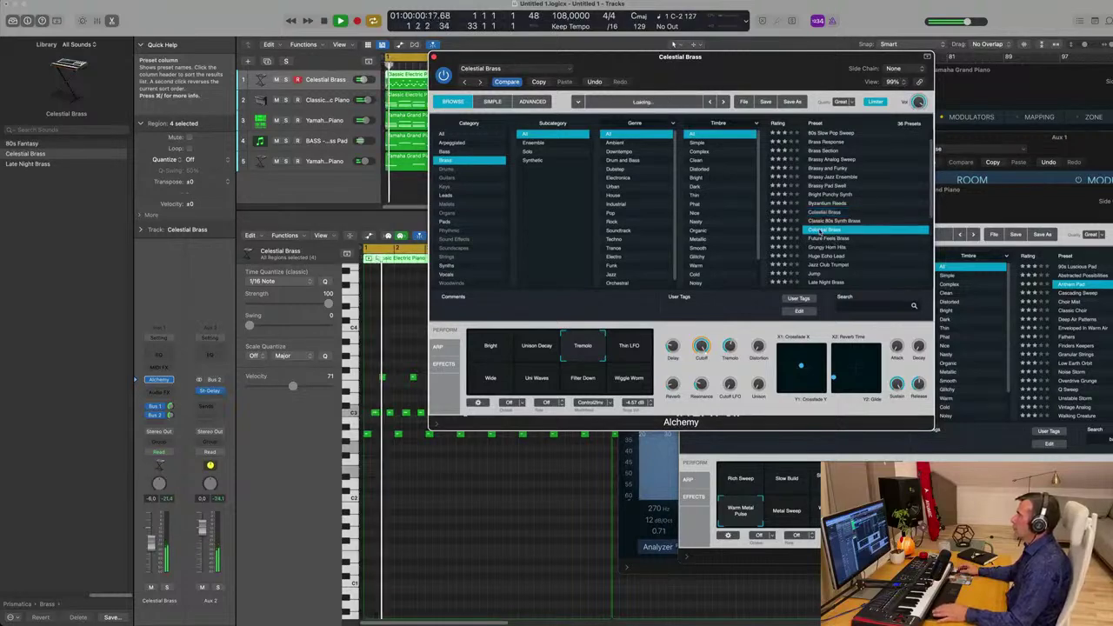
{"action": "left_click", "coordinate": [830, 239]}
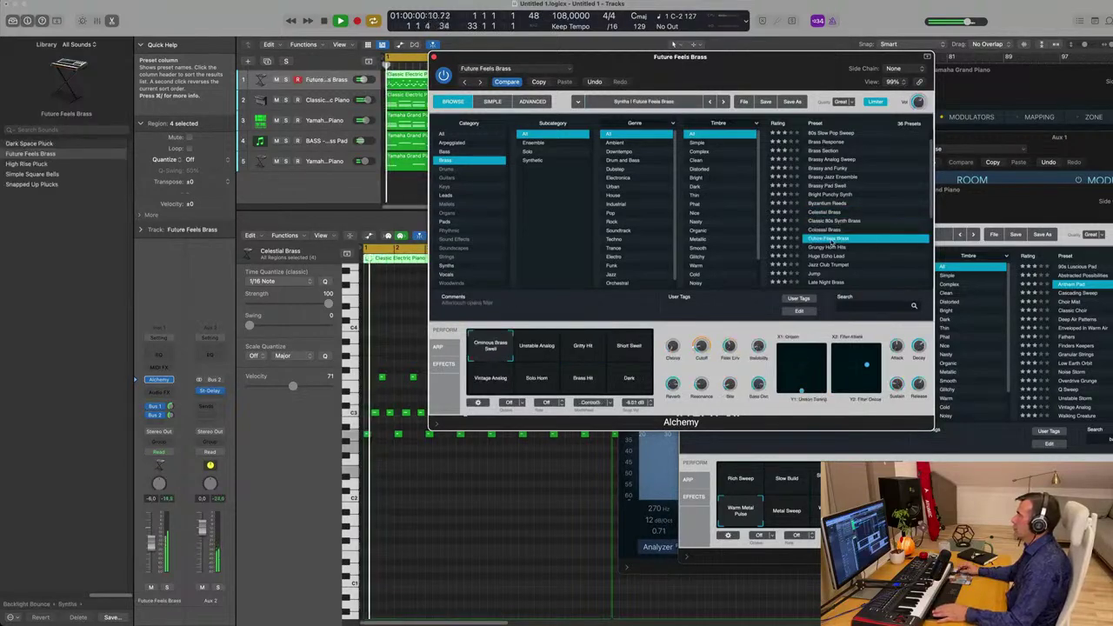
{"action": "left_click", "coordinate": [832, 247]}
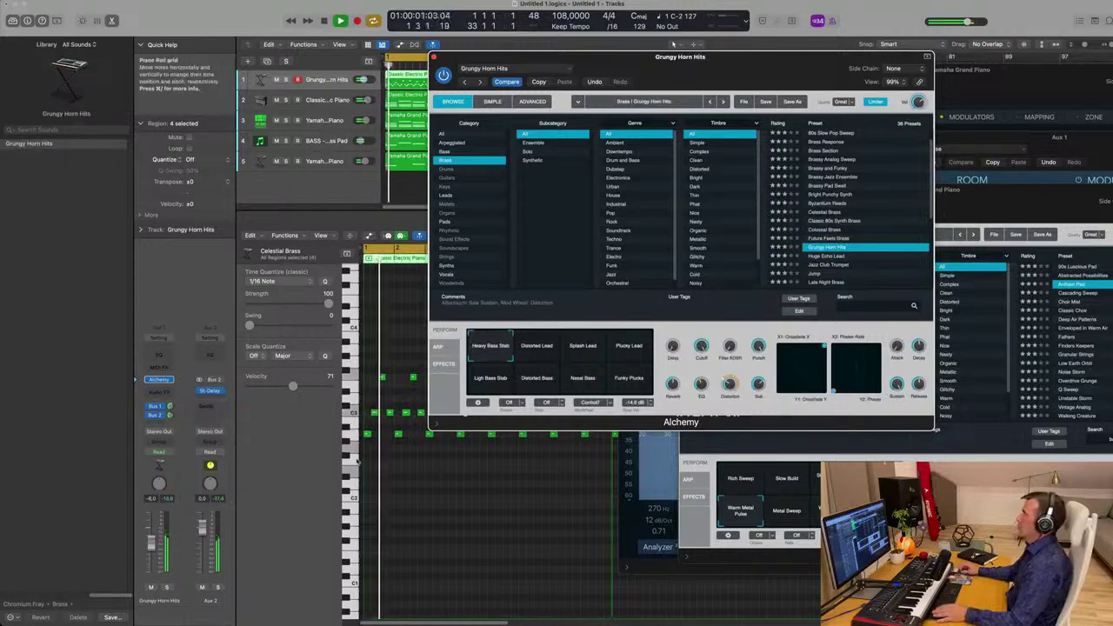
Audition the Grungy Horn Hits variations, including Plucky Lead, Nasal Bass and Funky Plucks, and set the track's volume to -9.0 dB.
{"action": "left_click", "coordinate": [672, 43]}
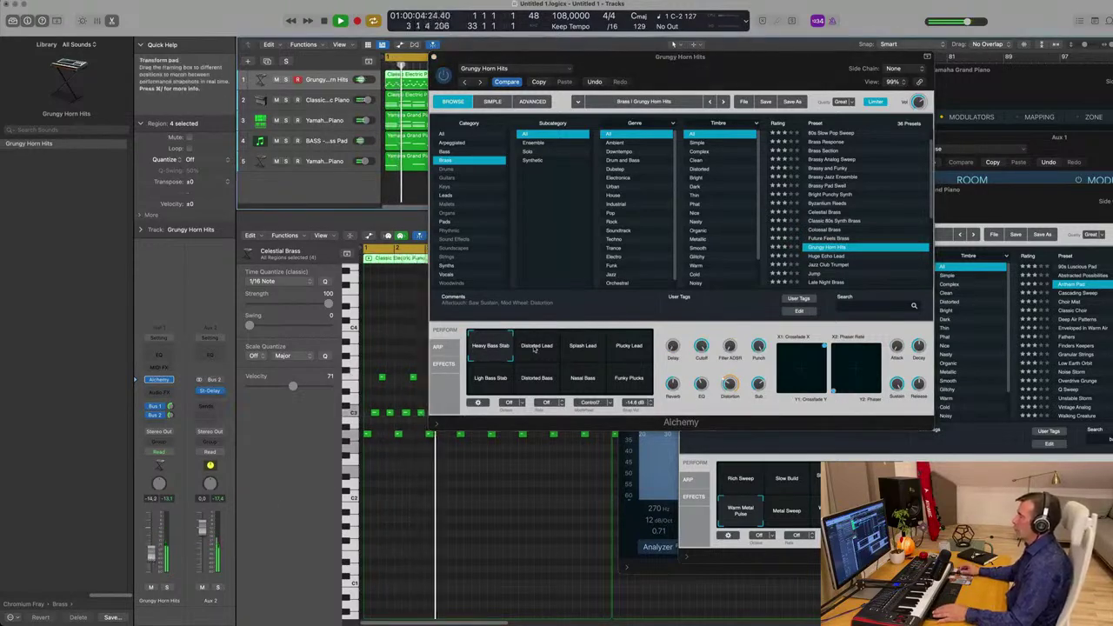
{"action": "left_click_drag", "start_coordinate": [500, 355], "coordinate": [629, 348]}
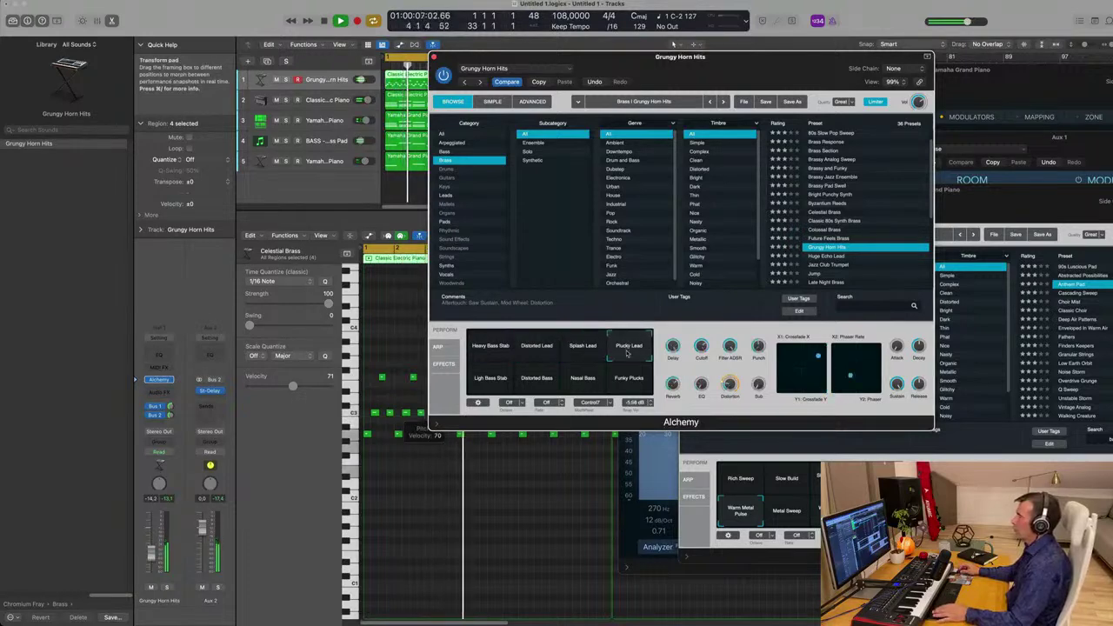
{"action": "left_click", "coordinate": [672, 43]}
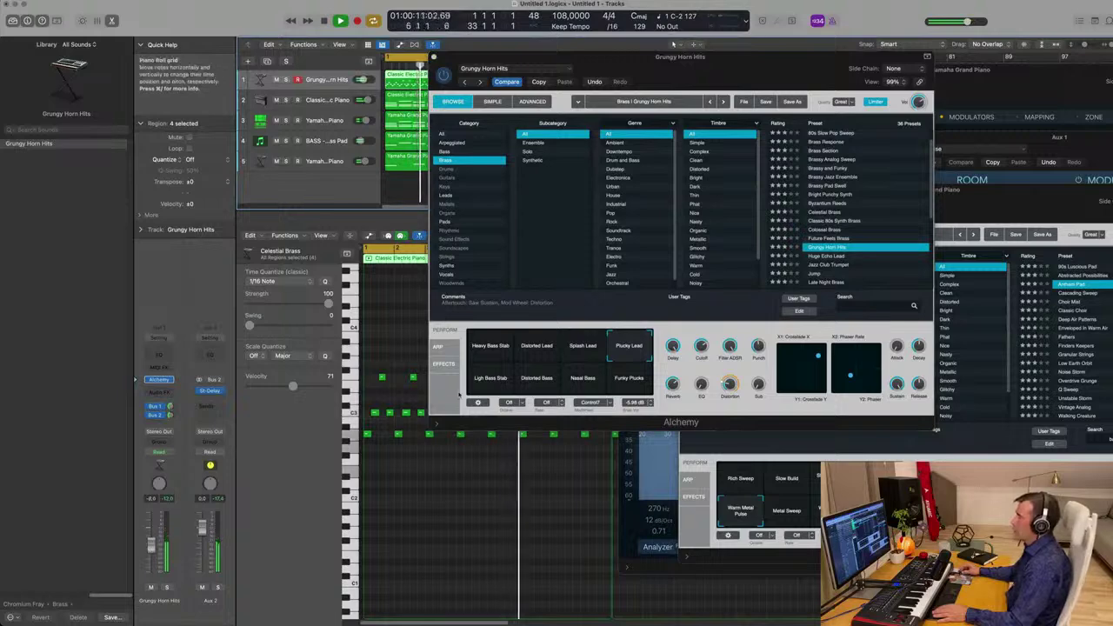
{"action": "left_click", "coordinate": [498, 383]}
{"action": "left_click", "coordinate": [532, 379]}
{"action": "left_click", "coordinate": [581, 379]}
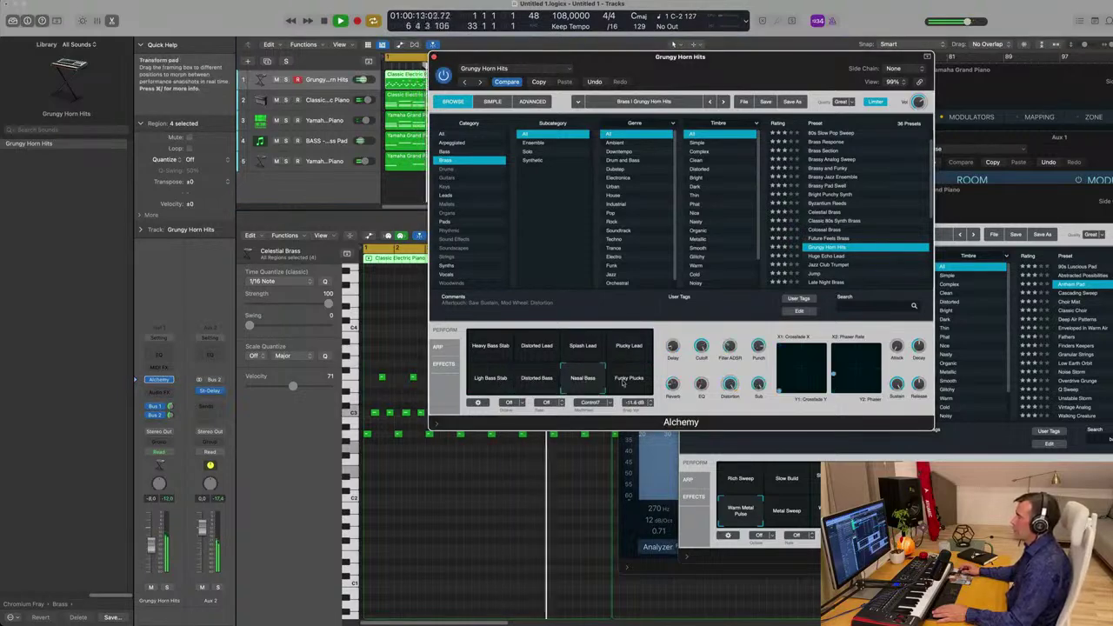
{"action": "left_click", "coordinate": [631, 378]}
Browse further brass presets for the arpeggio track, trying Jump and loading Minimal Synth Pattern.
{"action": "scroll", "coordinate": [867, 203], "scroll_direction": "up", "scroll_amount": 2}
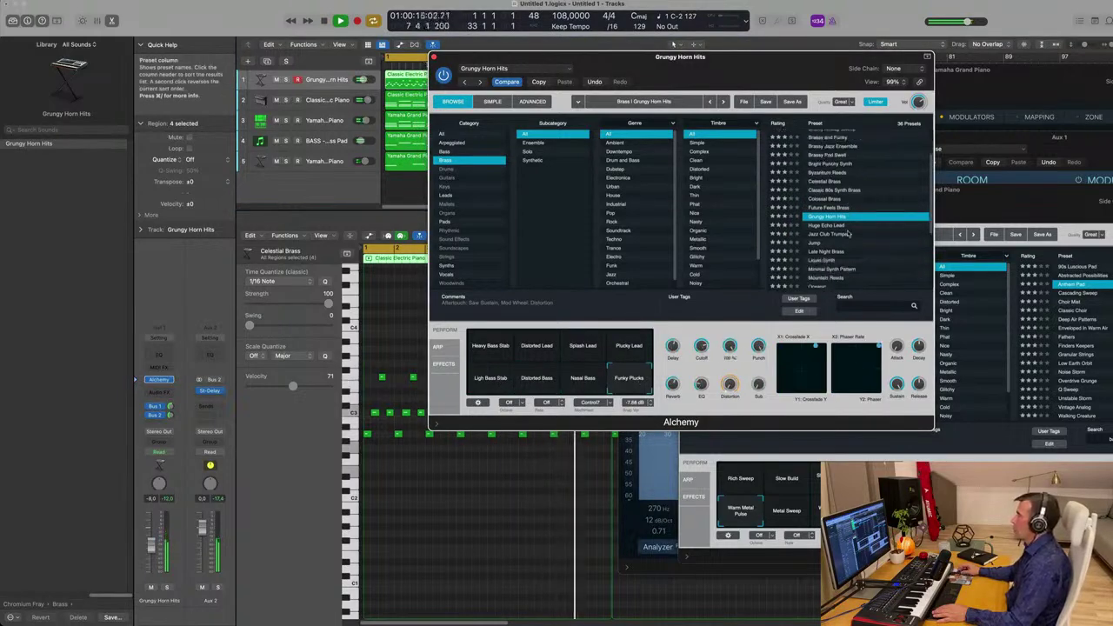
{"action": "scroll", "coordinate": [822, 154], "scroll_direction": "down", "scroll_amount": 5}
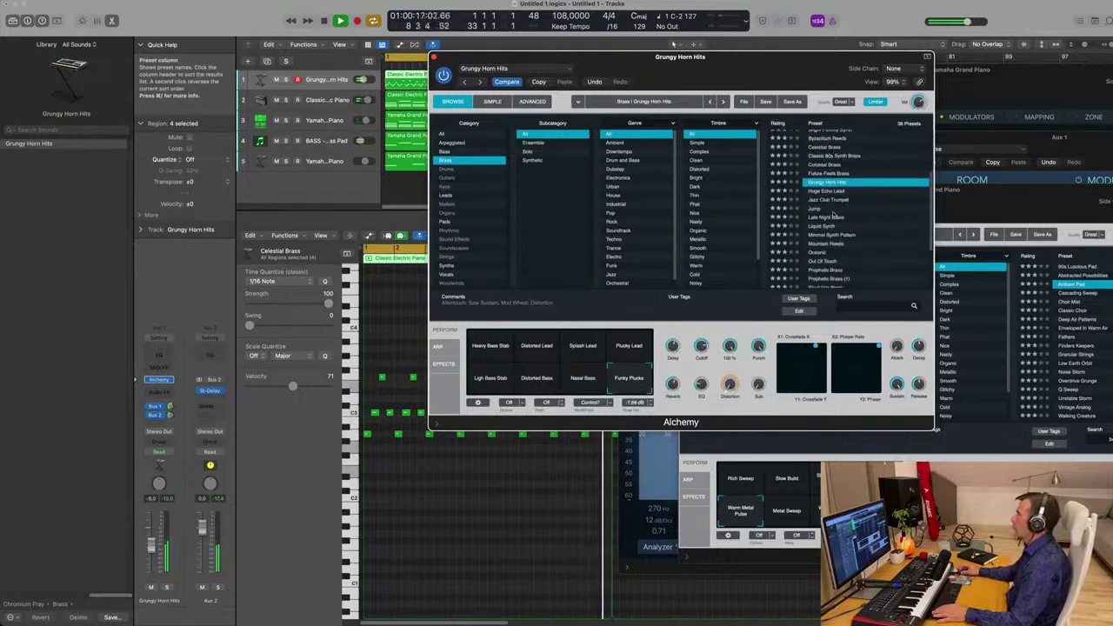
{"action": "left_click", "coordinate": [814, 209]}
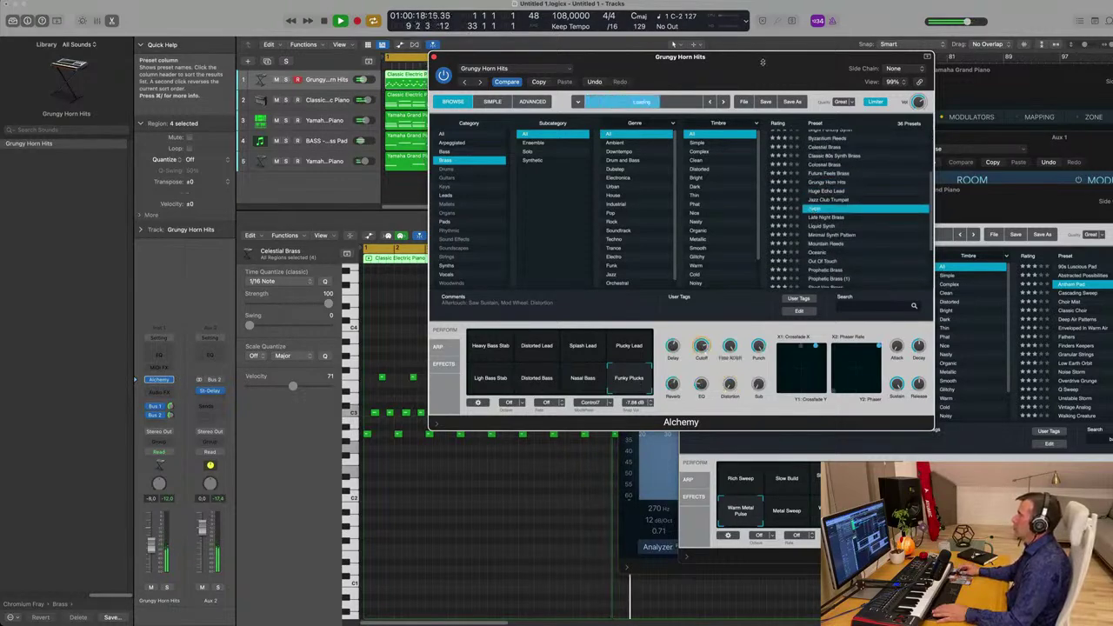
{"action": "left_click", "coordinate": [863, 237]}
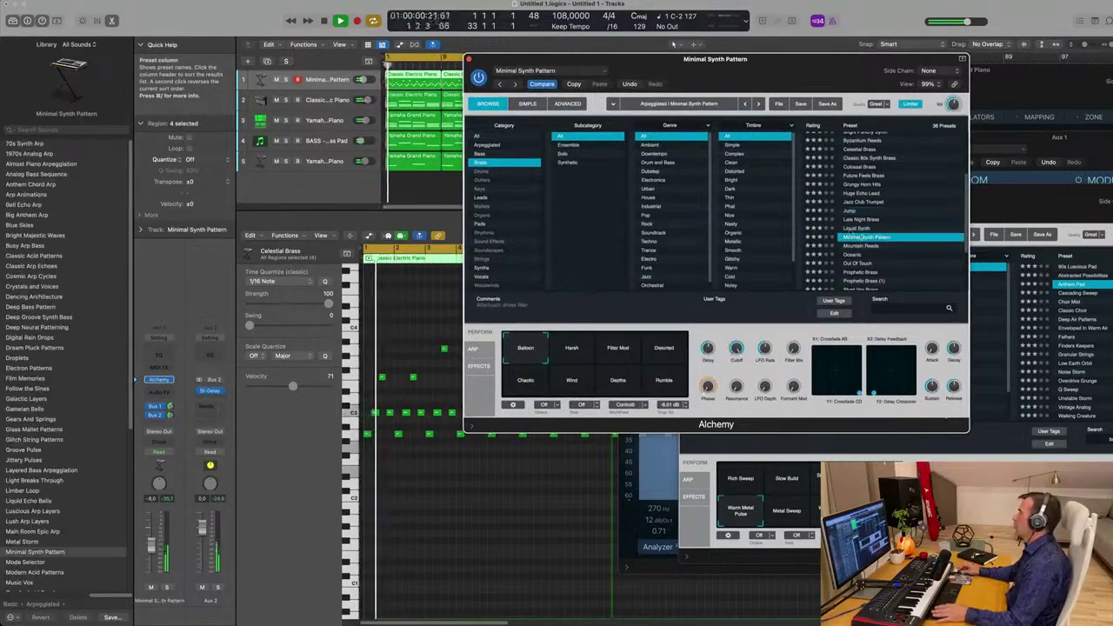
Audition the Liquid Synth and Prophetic Brass presets on the arpeggio track, and load the Street Boogie brass preset.
{"action": "left_click", "coordinate": [856, 227]}
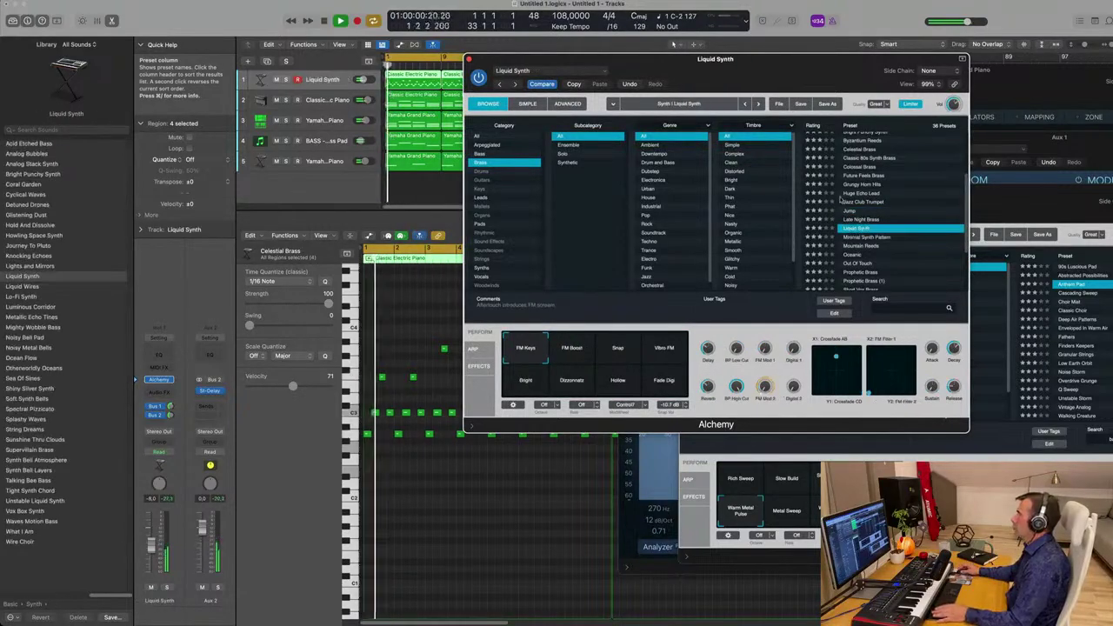
{"action": "scroll", "coordinate": [859, 247], "scroll_direction": "down", "scroll_amount": 2}
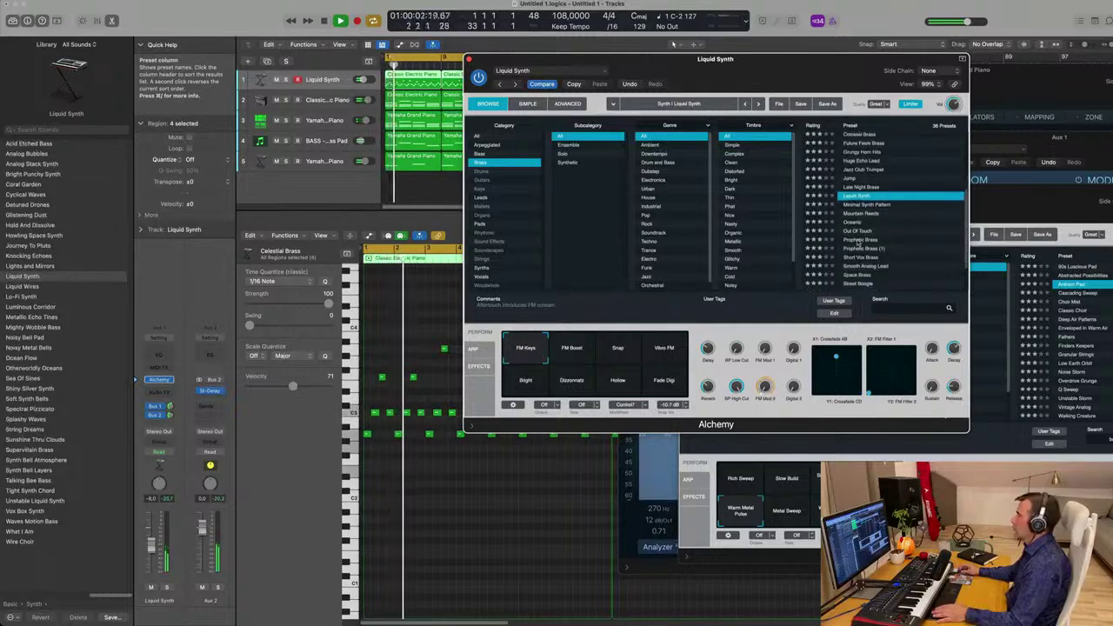
{"action": "scroll", "coordinate": [857, 242], "scroll_direction": "down", "scroll_amount": 1}
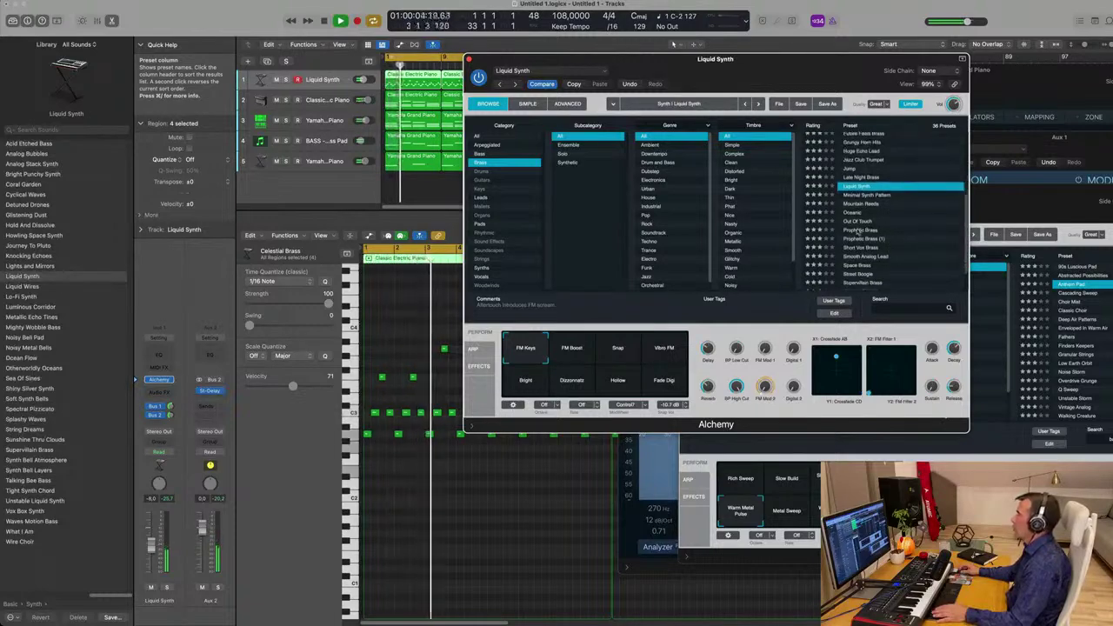
{"action": "left_click", "coordinate": [859, 230]}
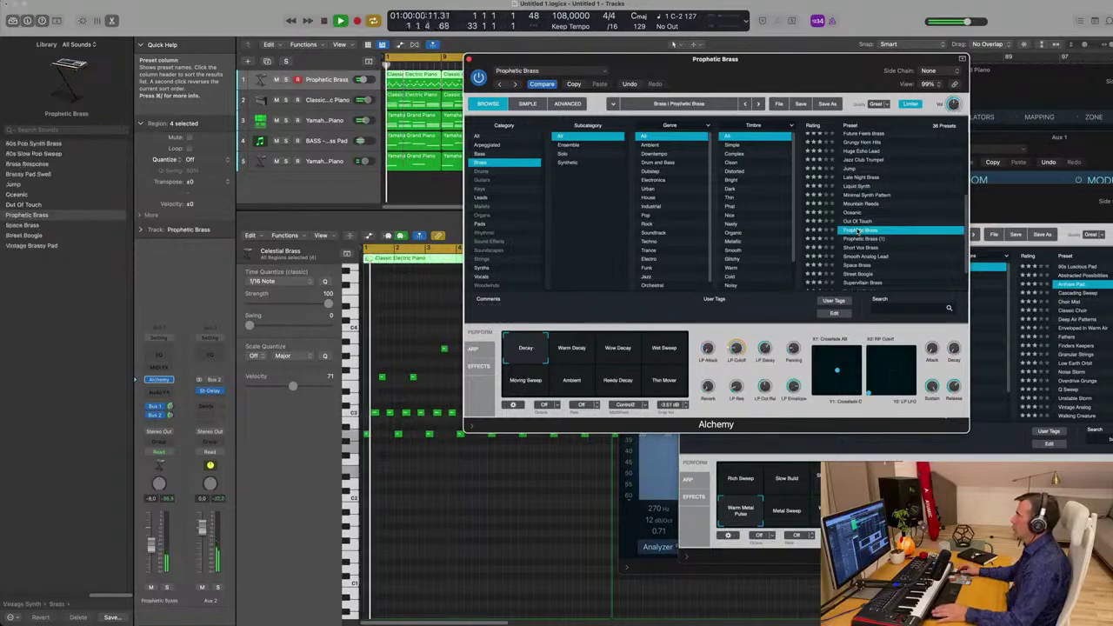
{"action": "scroll", "coordinate": [859, 233], "scroll_direction": "down", "scroll_amount": 2}
{"action": "left_click", "coordinate": [902, 242]}
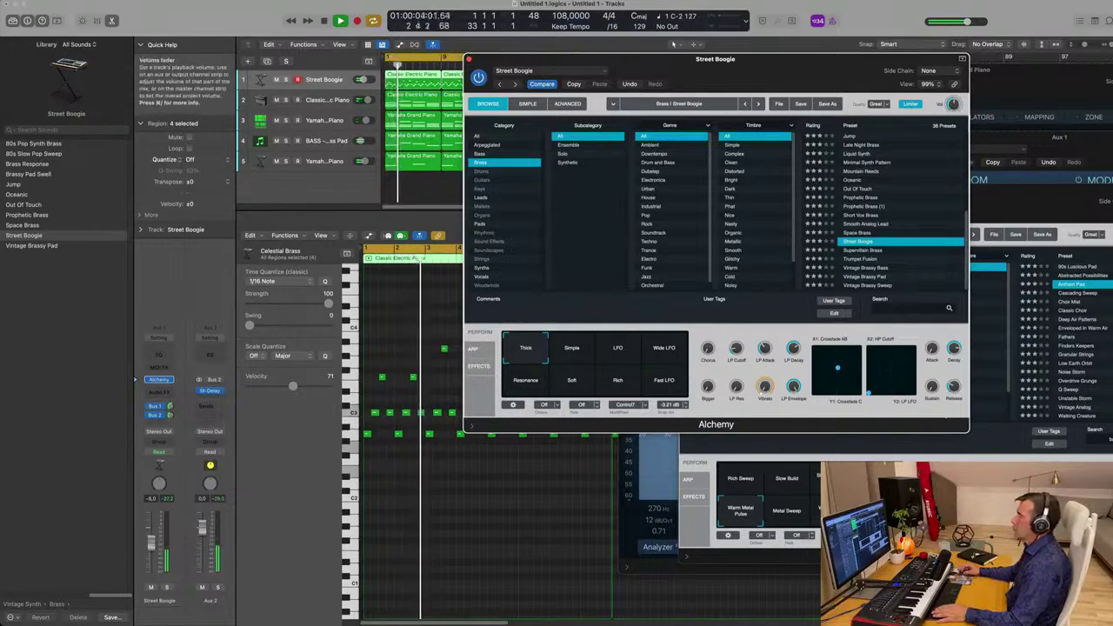
Adjust Street Boogie's LP Cutoff, and set the track's volume to -3.0 dB and its Bus 1 reverb send to -3.0 dB.
{"action": "left_click_drag", "start_coordinate": [151, 543], "coordinate": [152, 541]}
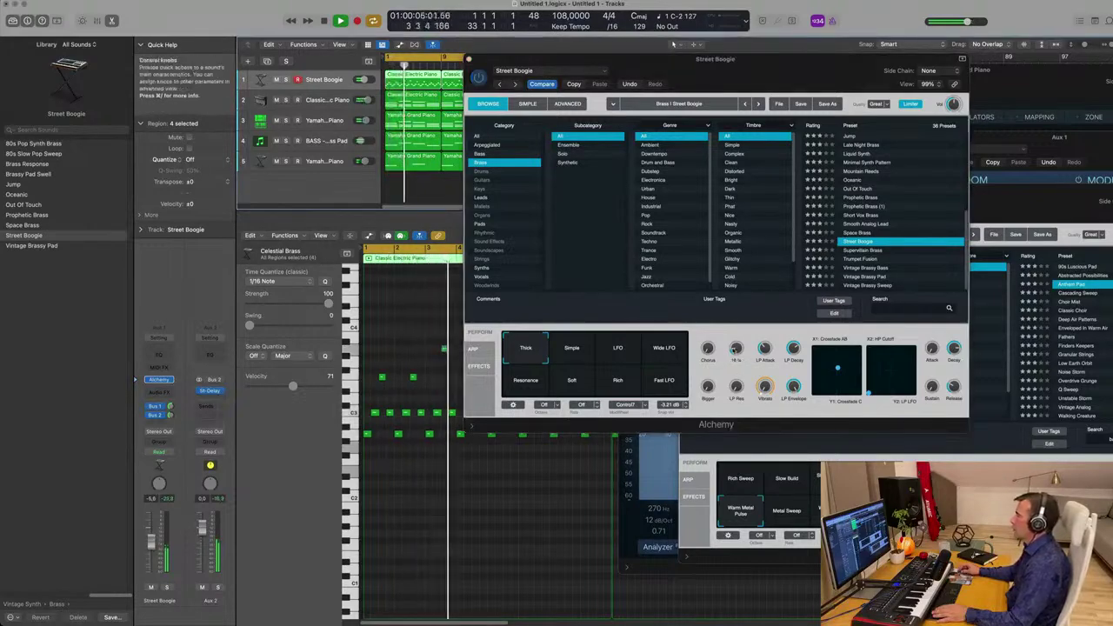
{"action": "left_click_drag", "start_coordinate": [734, 349], "coordinate": [739, 334]}
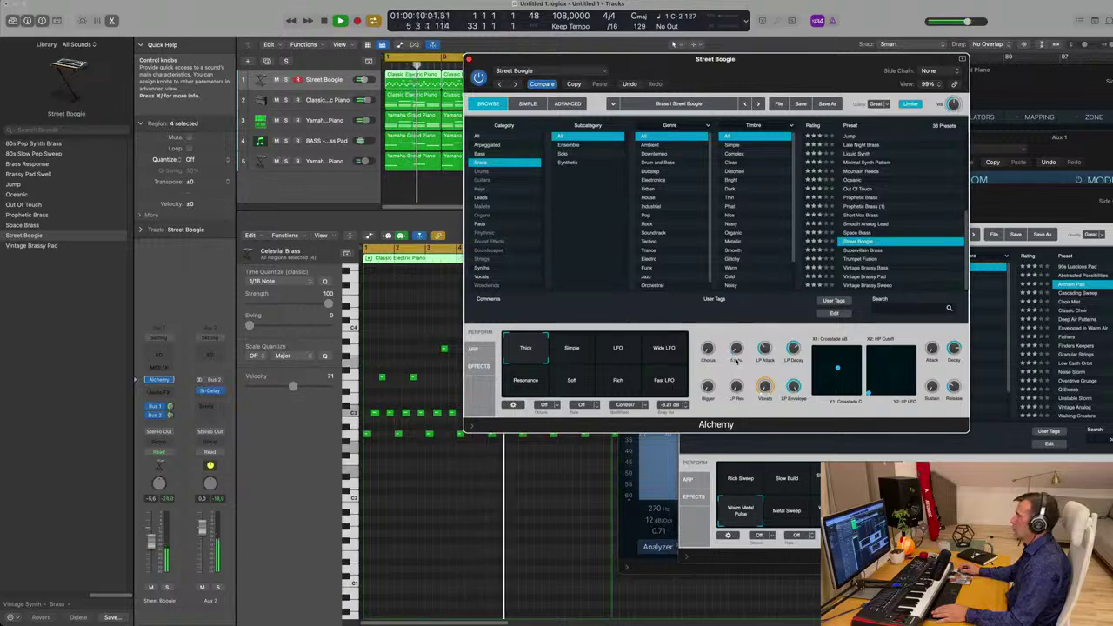
{"action": "left_click_drag", "start_coordinate": [151, 536], "coordinate": [151, 535]}
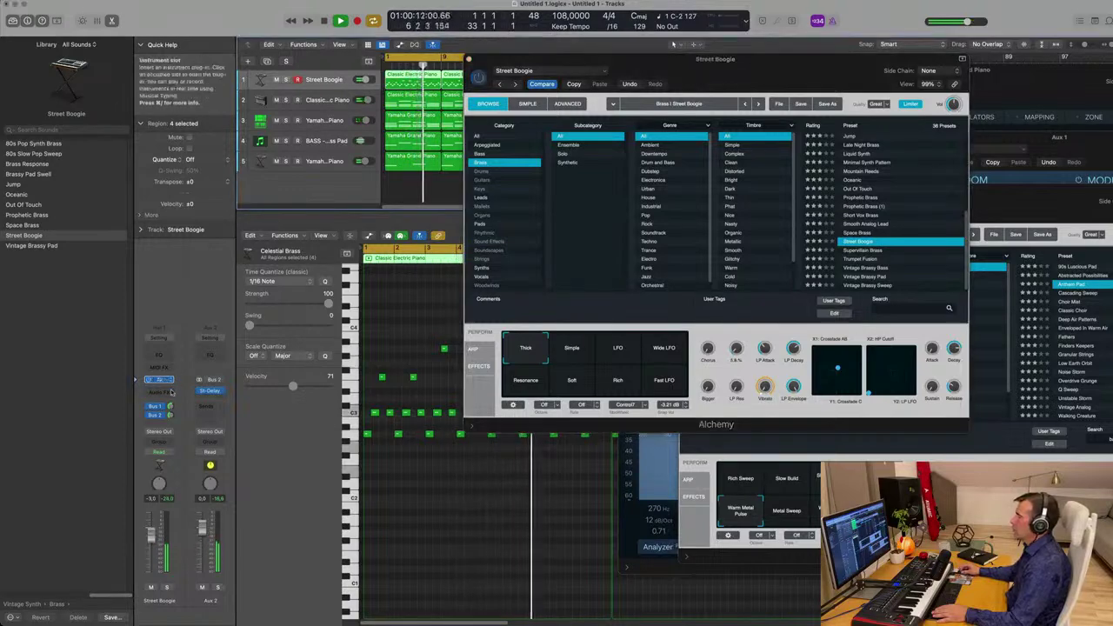
{"action": "left_click_drag", "start_coordinate": [170, 406], "coordinate": [171, 400]}
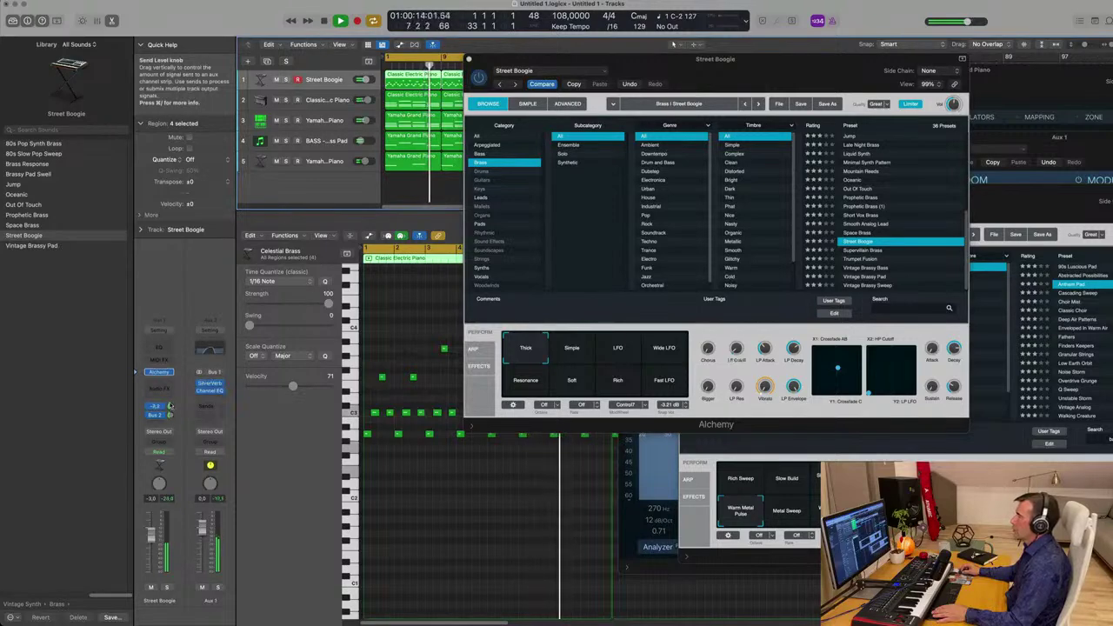
Try Alchemy's arpeggiator in Up mode on Street Boogie, switch it off and set the track's volume to -3.2 dB.
{"action": "left_click", "coordinate": [471, 349]}
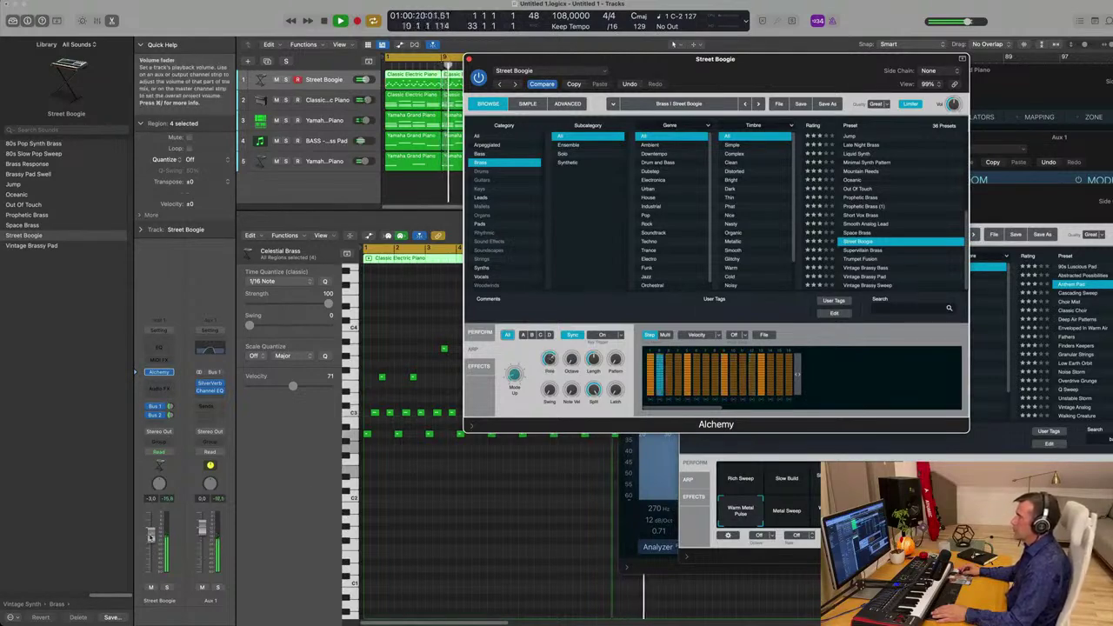
{"action": "left_click_drag", "start_coordinate": [598, 358], "coordinate": [603, 324]}
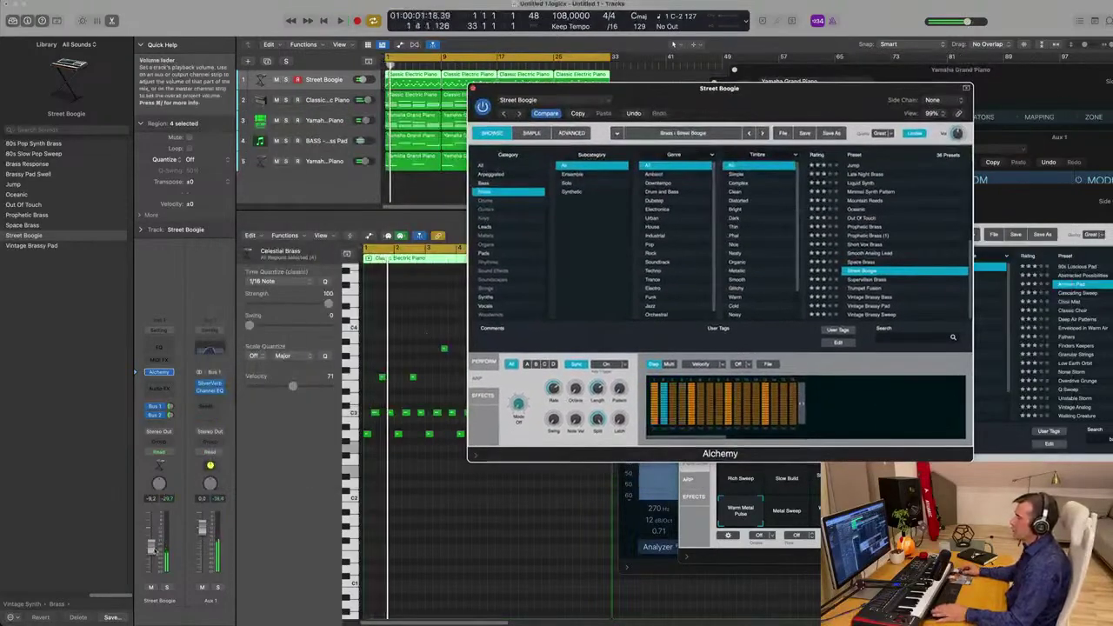
{"action": "key", "text": "Return"}
{"action": "left_click_drag", "start_coordinate": [151, 548], "coordinate": [152, 542]}
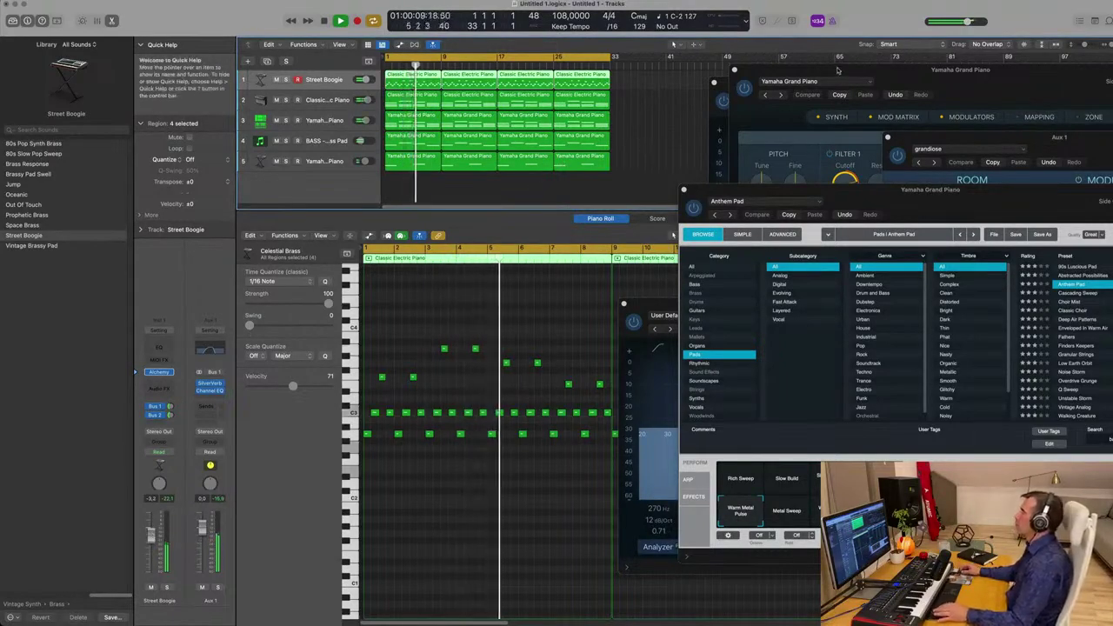
Close the Sylenth1 and Anthem Pad plug-in windows and move the Classic Electric Piano window clear of the tracks.
{"action": "left_click_drag", "start_coordinate": [960, 73], "coordinate": [682, 96]}
{"action": "key", "text": "super+w"}
{"action": "key", "text": "super+w"}
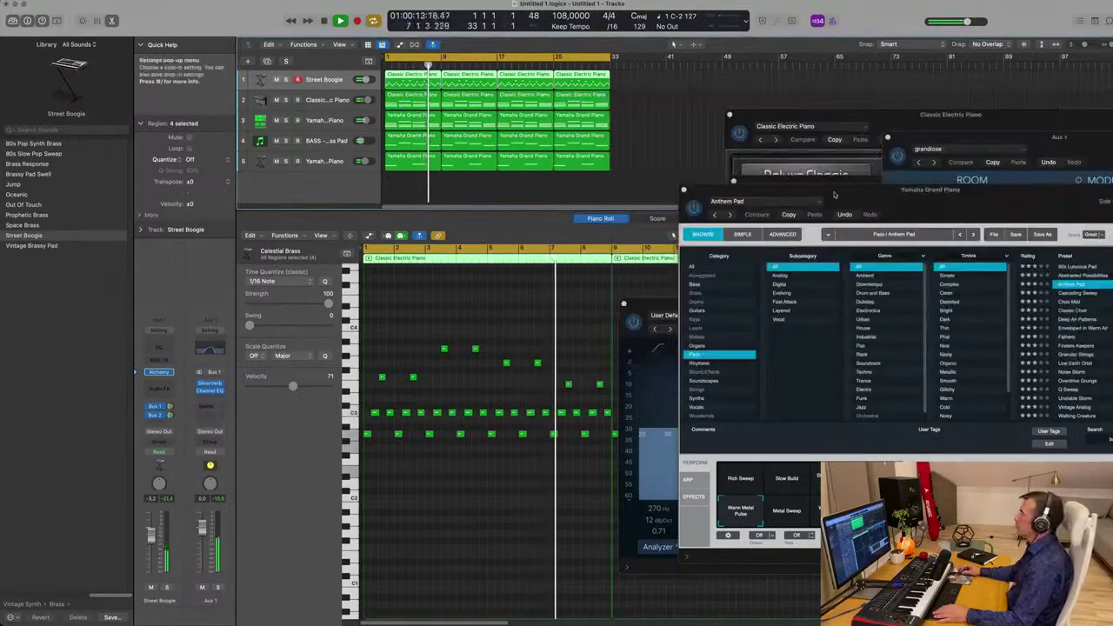
{"action": "left_click_drag", "start_coordinate": [889, 193], "coordinate": [708, 207]}
{"action": "left_click", "coordinate": [507, 204]}
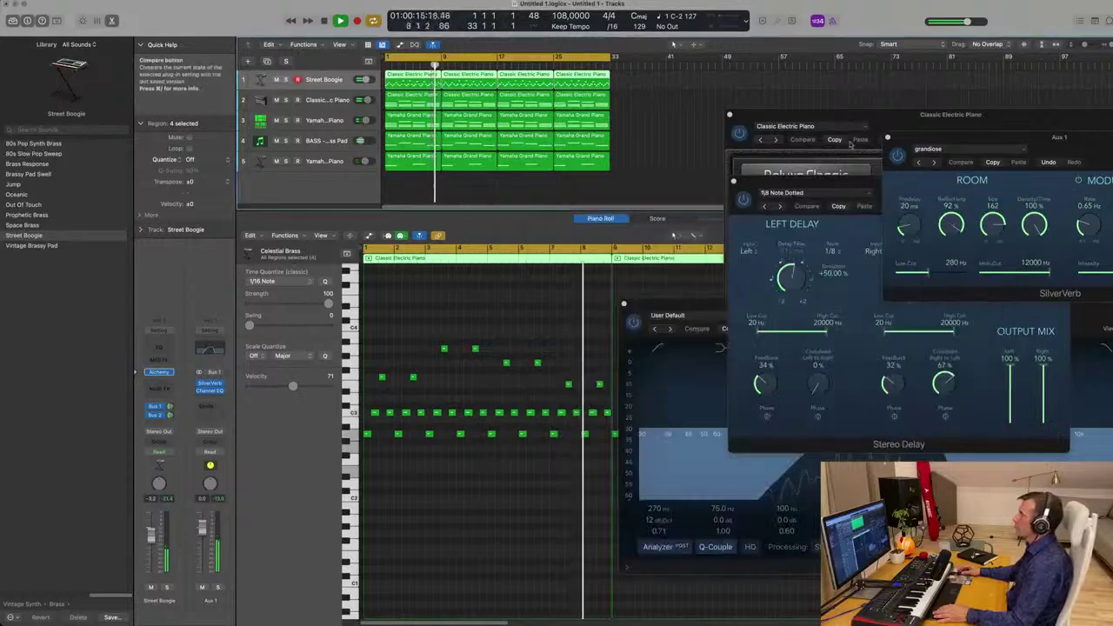
{"action": "left_click_drag", "start_coordinate": [865, 116], "coordinate": [697, 342]}
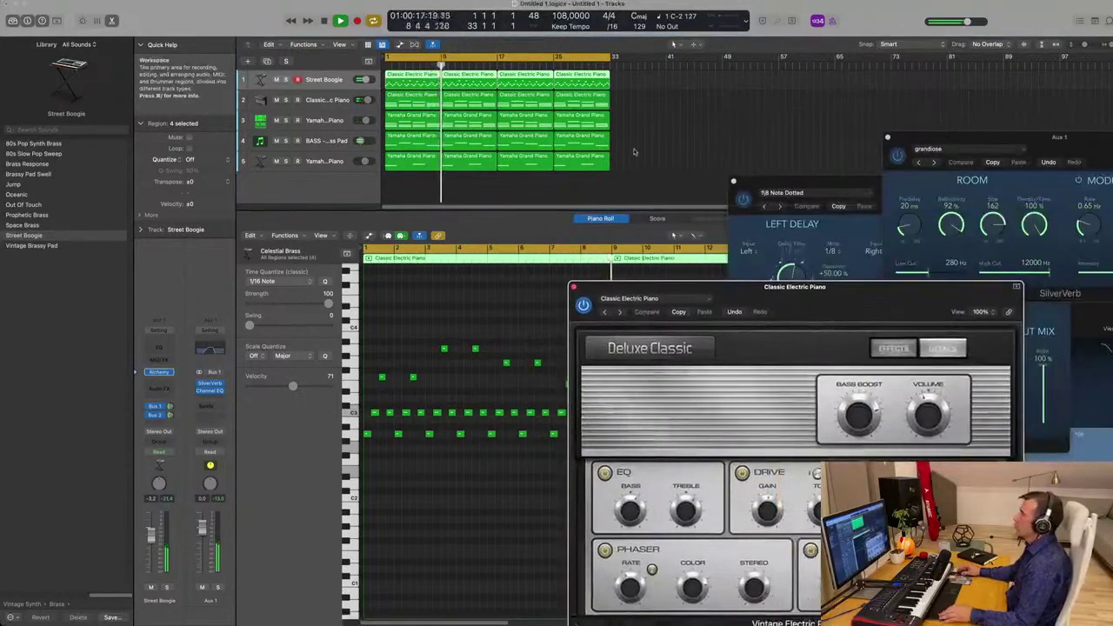
Enlarge the track heights in the arrangement and hide the Piano Roll.
{"action": "scroll", "coordinate": [518, 170], "scroll_direction": "down", "scroll_amount": 1}
{"action": "scroll", "coordinate": [512, 171], "scroll_direction": "up", "scroll_amount": 3}
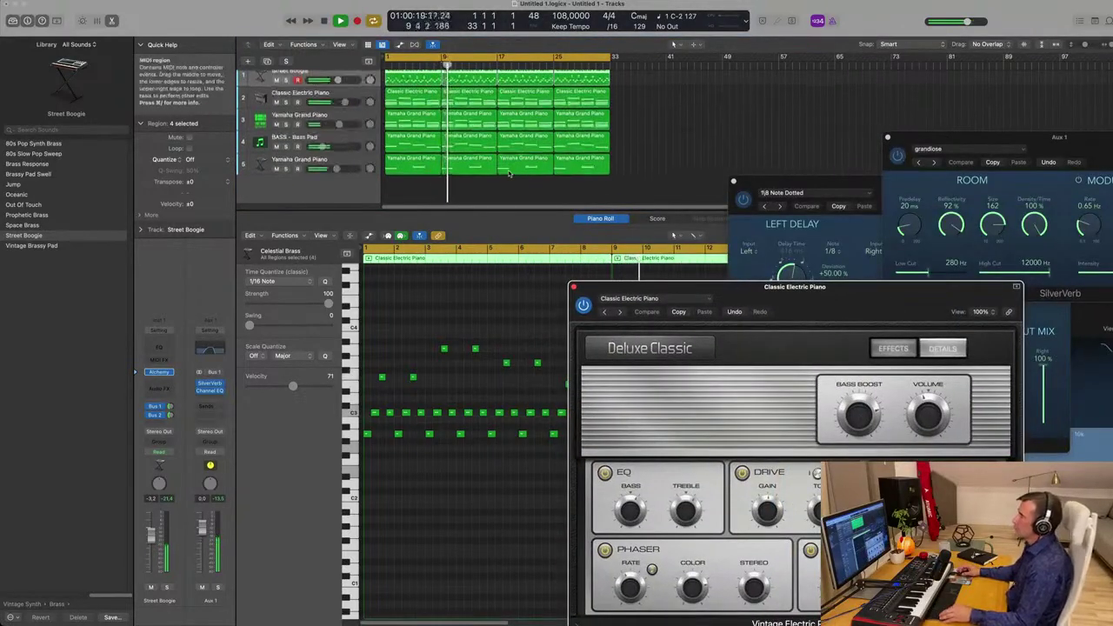
{"action": "key", "text": "x"}
{"action": "key", "text": "x"}
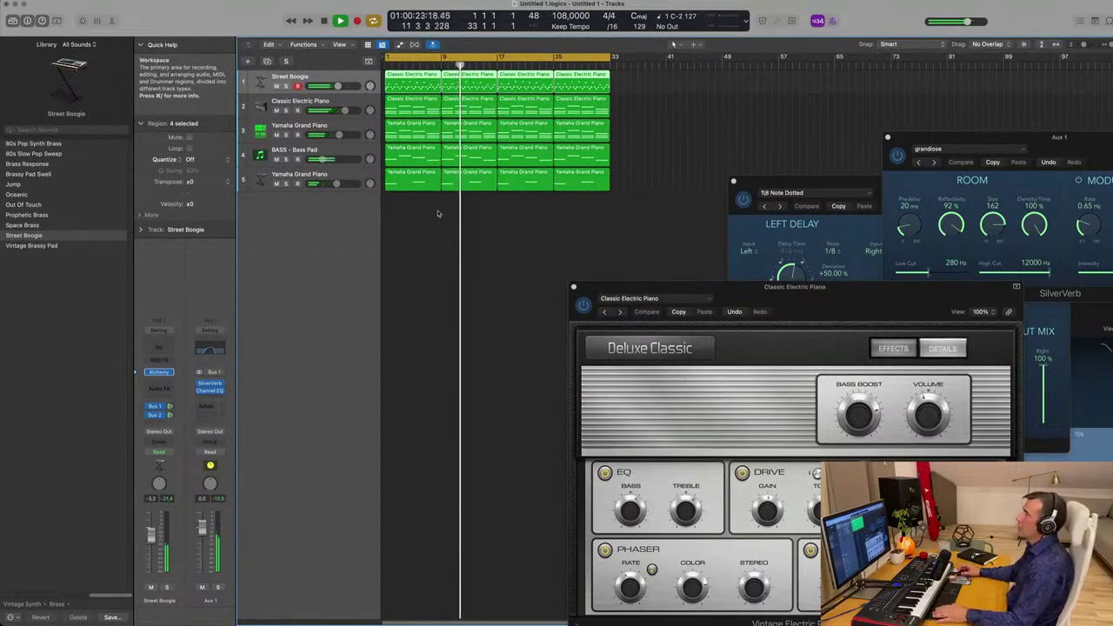
Duplicate the Yamaha Grand Piano track above the bass pad, and on the copy disable the Channel EQ's high cut and set the volume to -2.2 dB.
{"action": "left_click", "coordinate": [320, 128]}
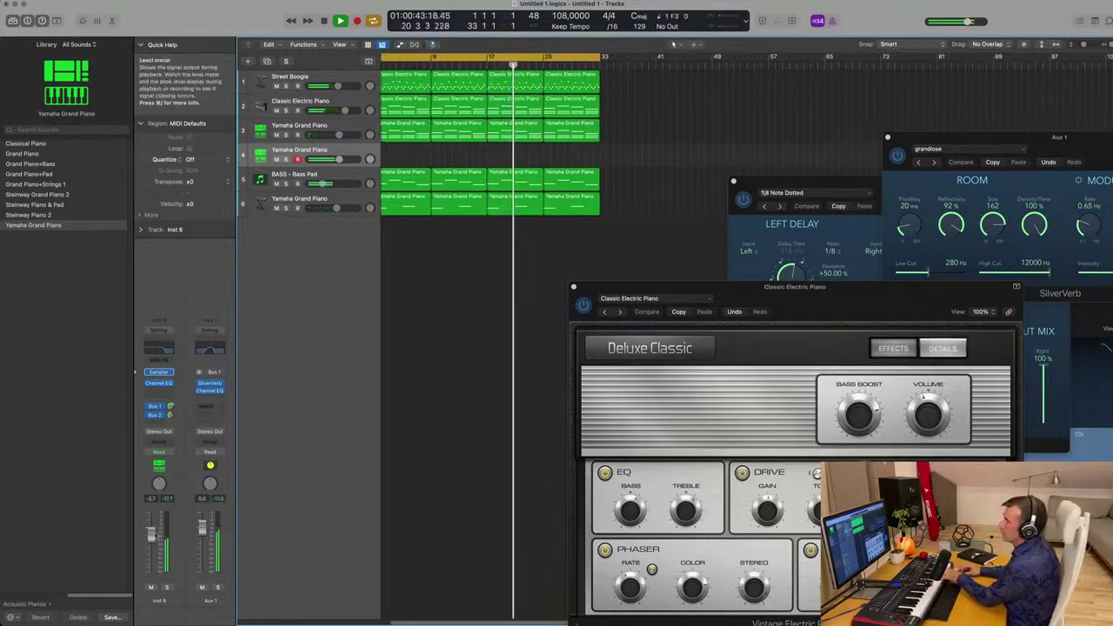
{"action": "left_click", "coordinate": [158, 348]}
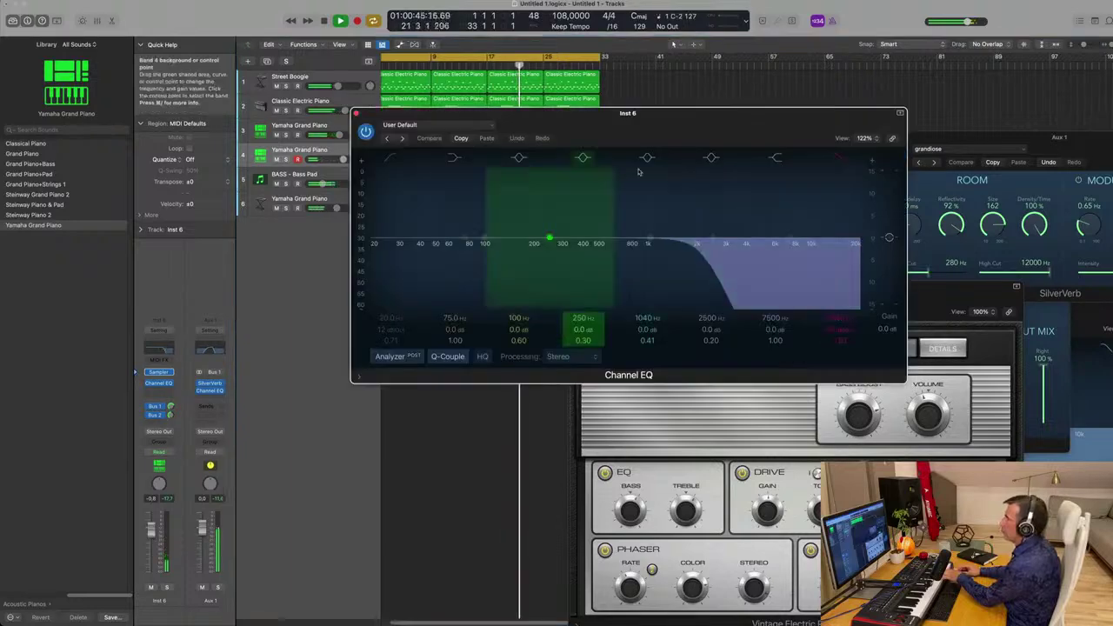
{"action": "left_click_drag", "start_coordinate": [752, 124], "coordinate": [759, 203]}
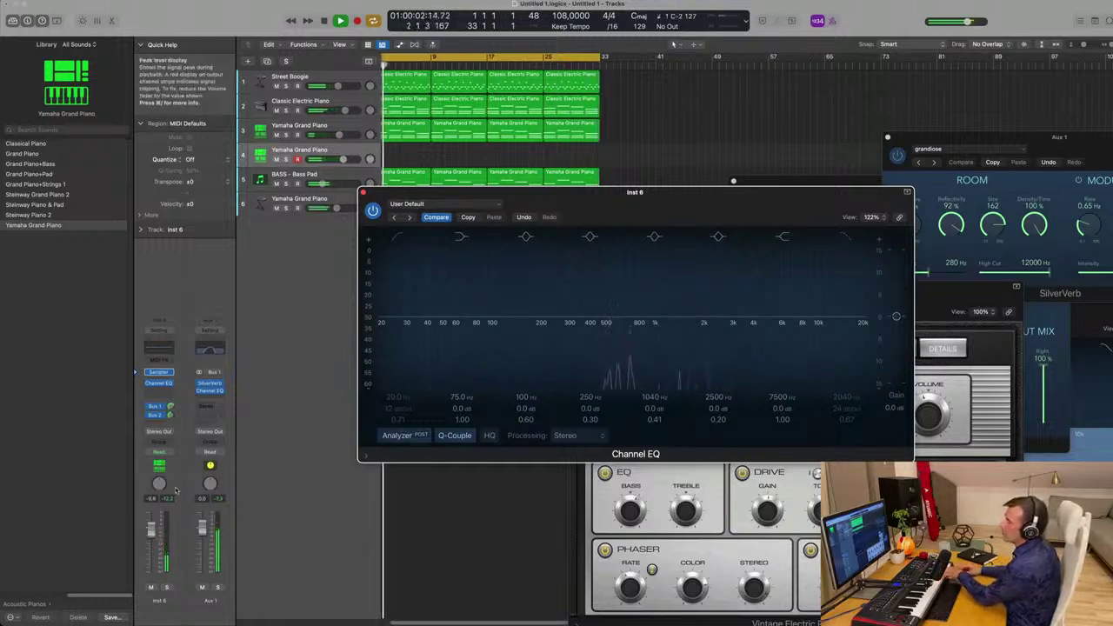
{"action": "left_click_drag", "start_coordinate": [170, 421], "coordinate": [170, 433]}
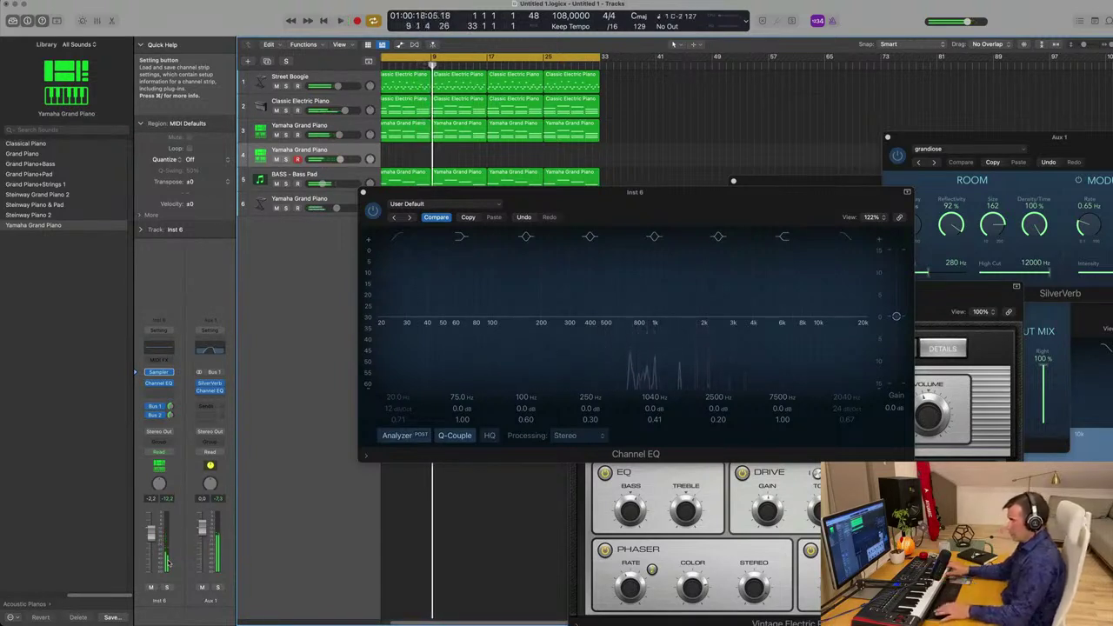
Record a 16-bar piano melody on the duplicated Yamaha Grand Piano track and play it back.
{"action": "key", "text": "r"}
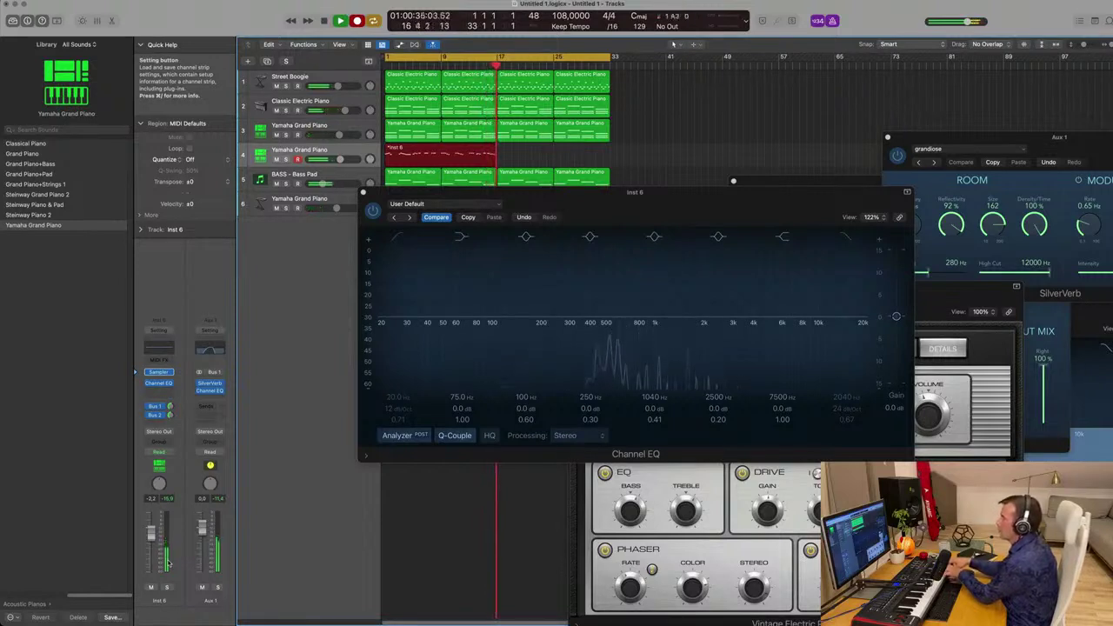
{"action": "key", "text": "space"}
{"action": "key", "text": "space"}
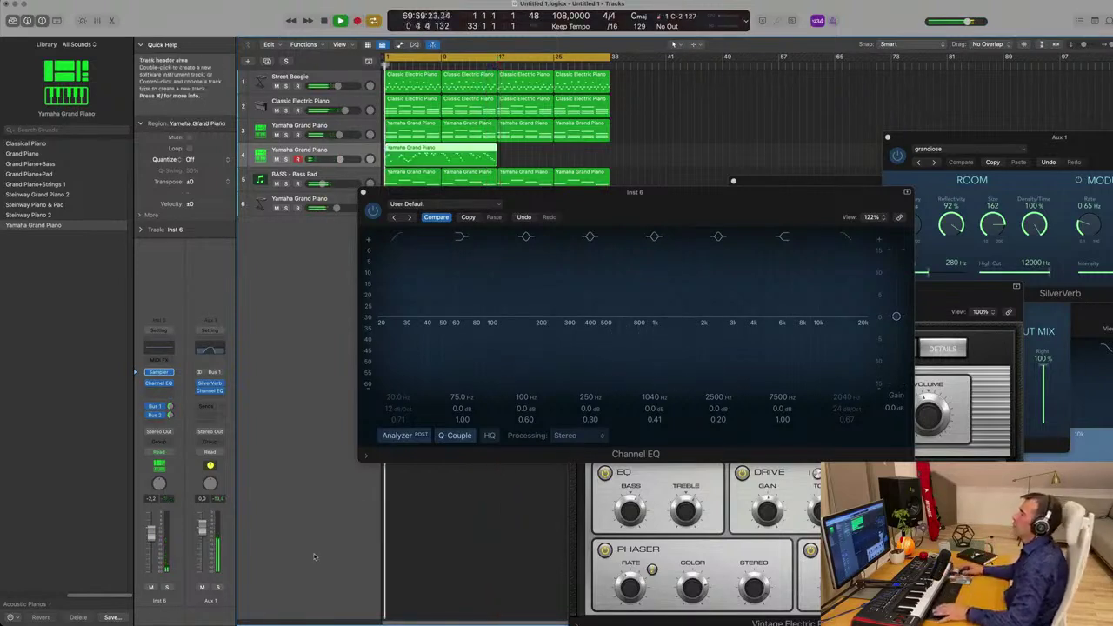
Open the recorded melody region in the Piano Roll, select all its notes and move the Channel EQ window aside.
{"action": "double_click", "coordinate": [451, 150]}
{"action": "key", "text": "space"}
{"action": "key", "text": "space"}
{"action": "key", "text": "super+a"}
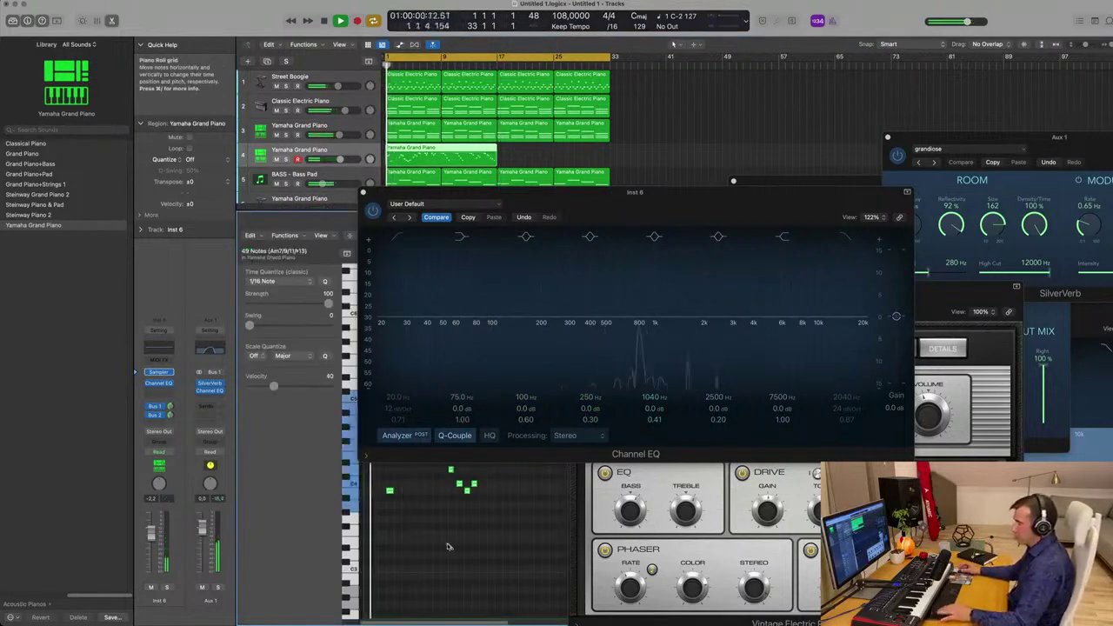
{"action": "key", "text": "space"}
{"action": "key", "text": "space"}
{"action": "left_click_drag", "start_coordinate": [650, 220], "coordinate": [1021, 141]}
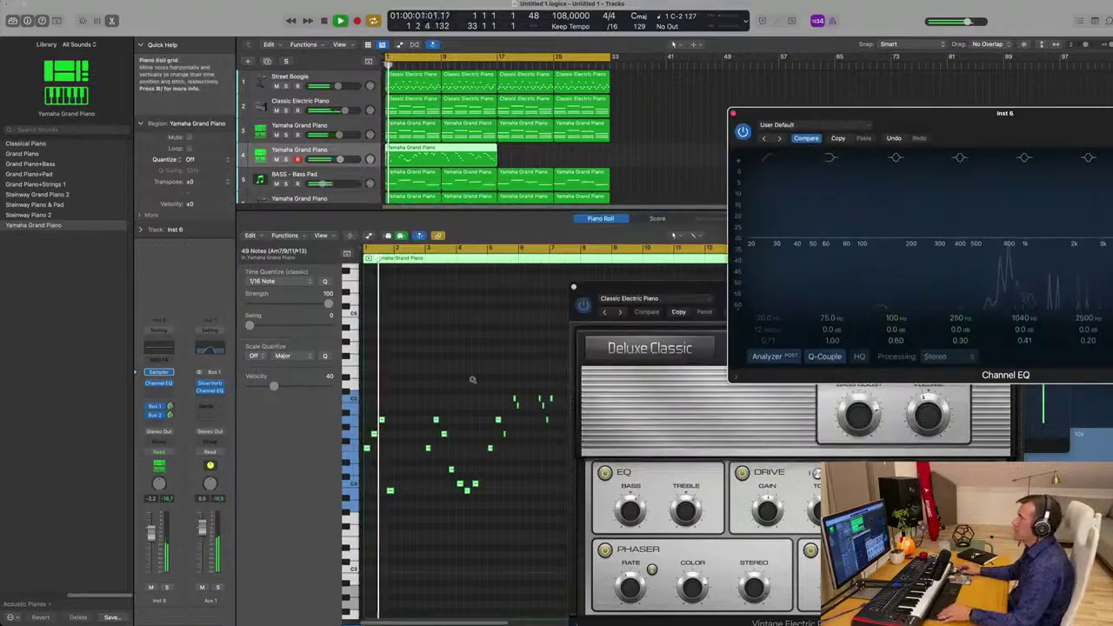
Examine the recorded melody's notes across all 16 bars in the Piano Roll during playback.
{"action": "scroll", "coordinate": [425, 374], "scroll_direction": "down", "scroll_amount": 5}
{"action": "scroll", "coordinate": [425, 373], "scroll_direction": "up", "scroll_amount": 2}
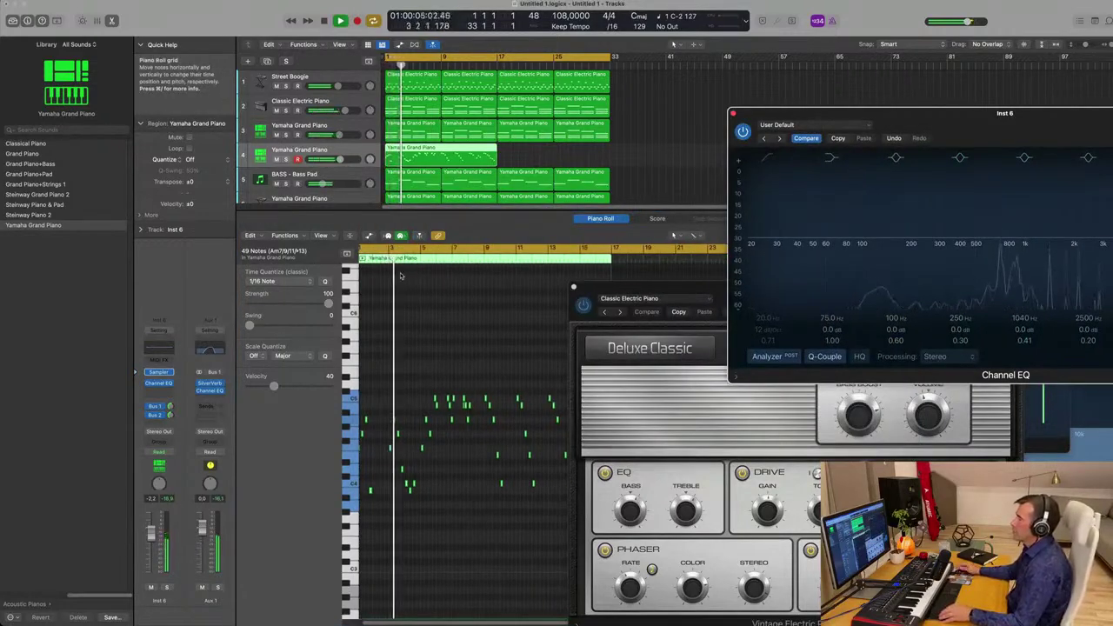
{"action": "scroll", "coordinate": [419, 299], "scroll_direction": "up", "scroll_amount": 4}
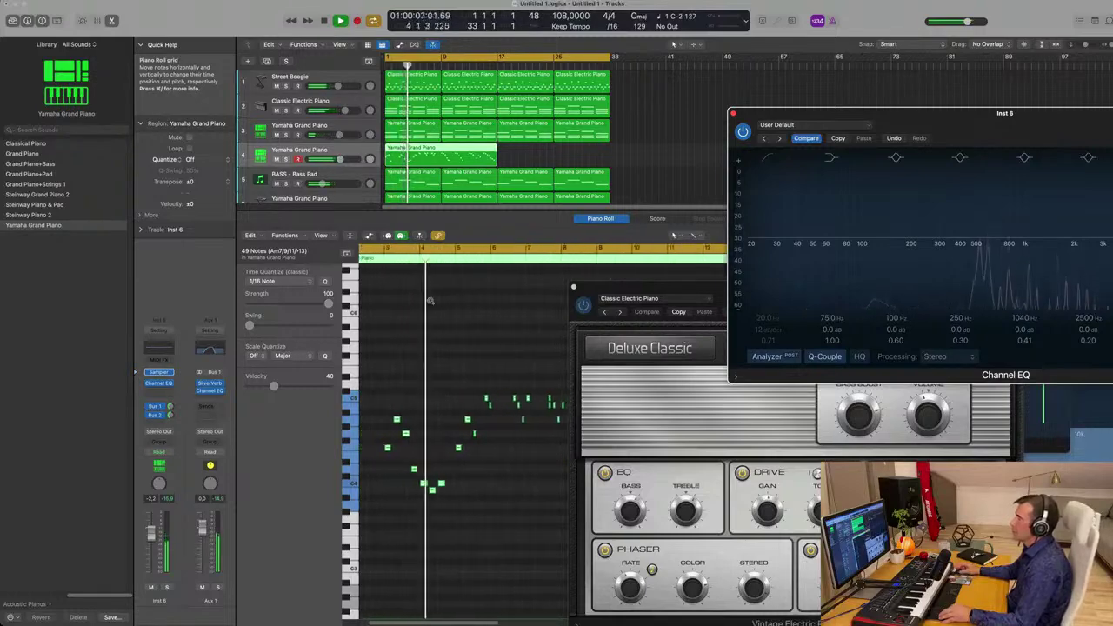
{"action": "scroll", "coordinate": [443, 304], "scroll_direction": "up", "scroll_amount": 1}
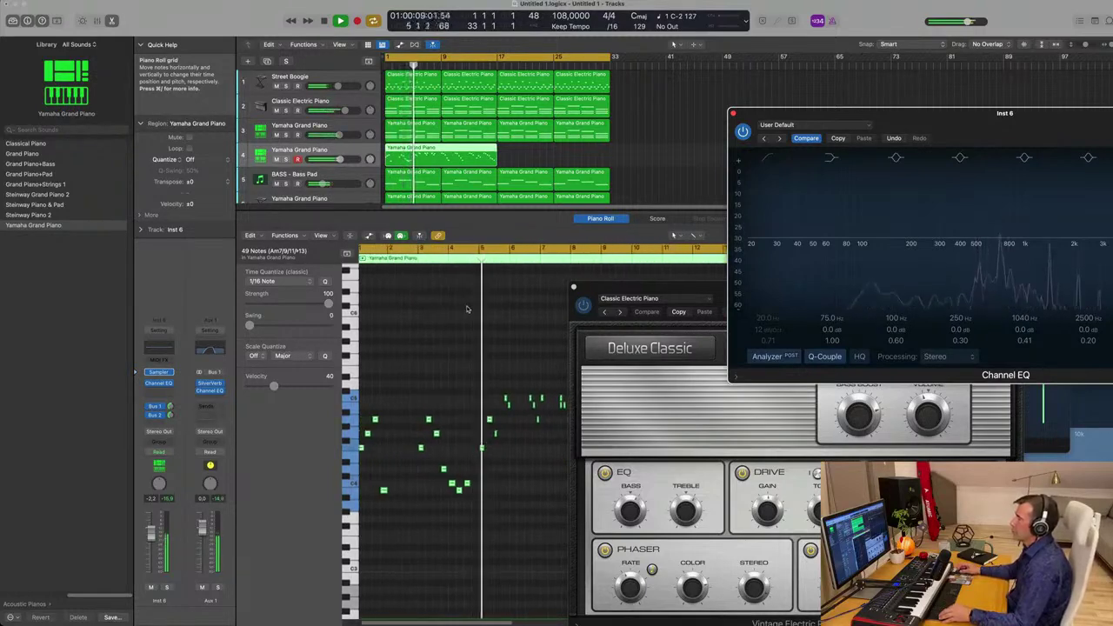
{"action": "scroll", "coordinate": [458, 308], "scroll_direction": "down", "scroll_amount": 3}
{"action": "scroll", "coordinate": [458, 308], "scroll_direction": "up", "scroll_amount": 1}
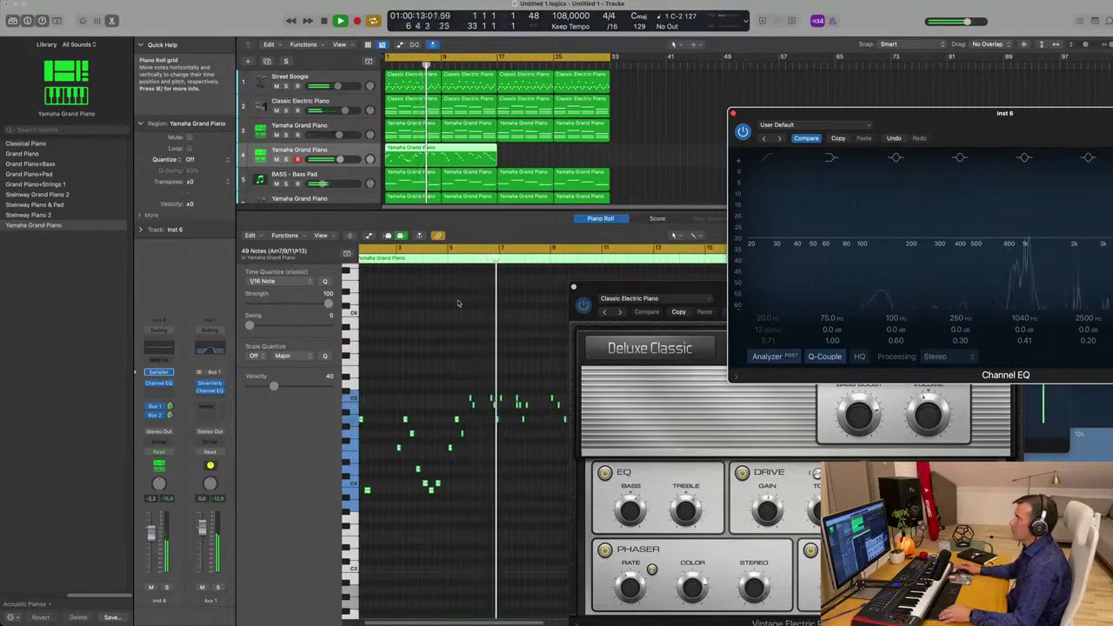
{"action": "scroll", "coordinate": [458, 303], "scroll_direction": "left", "scroll_amount": 1}
{"action": "scroll", "coordinate": [459, 303], "scroll_direction": "right", "scroll_amount": 5}
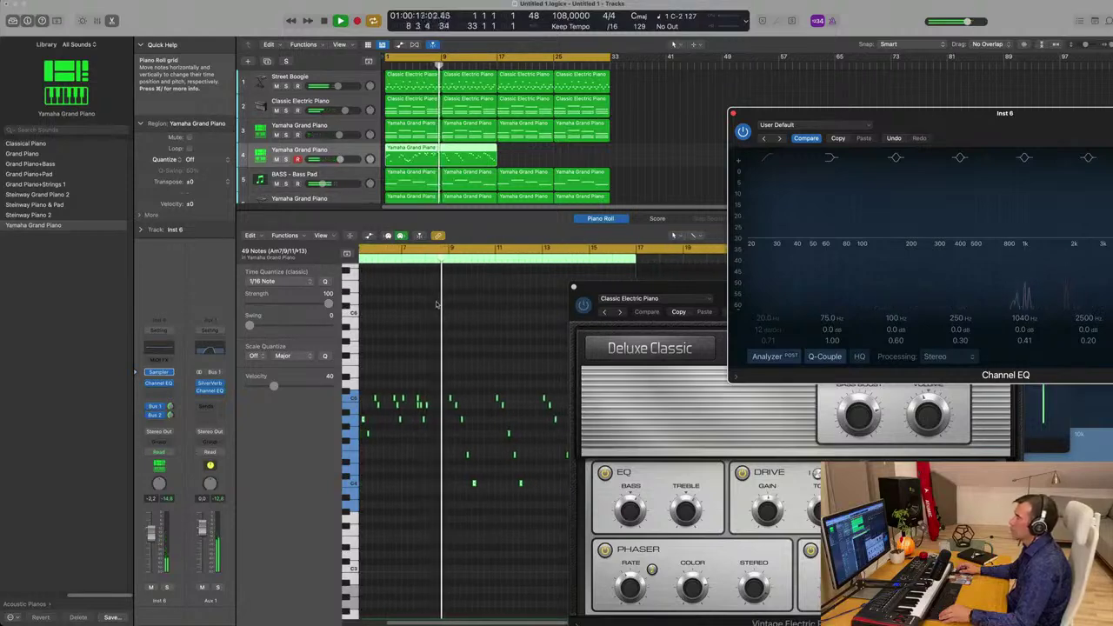
{"action": "scroll", "coordinate": [439, 304], "scroll_direction": "left", "scroll_amount": 2}
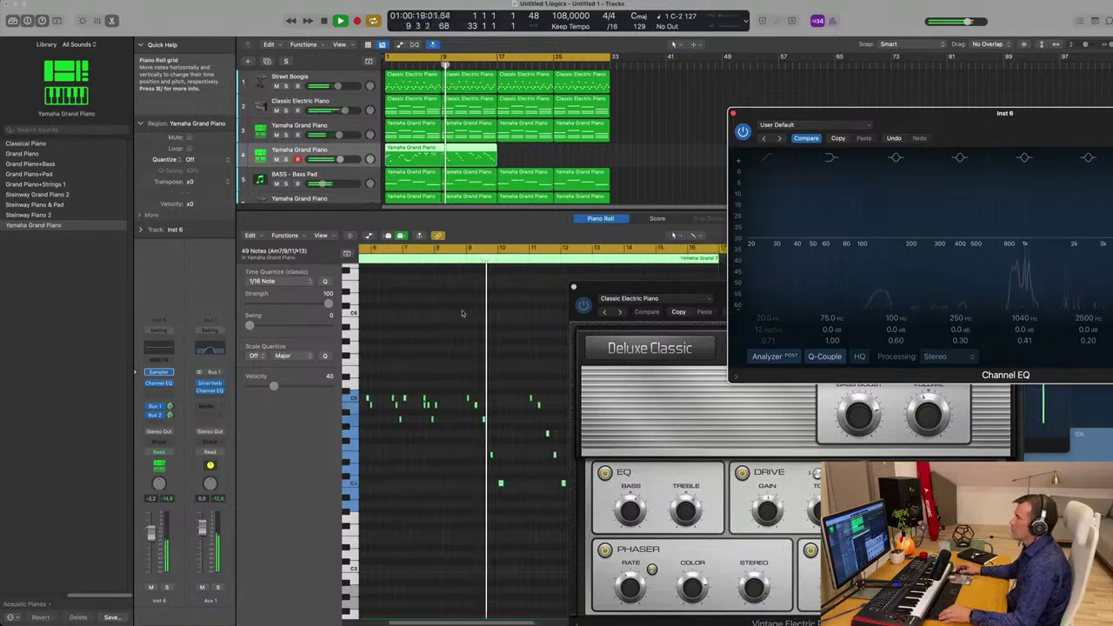
{"action": "scroll", "coordinate": [463, 313], "scroll_direction": "up", "scroll_amount": 3}
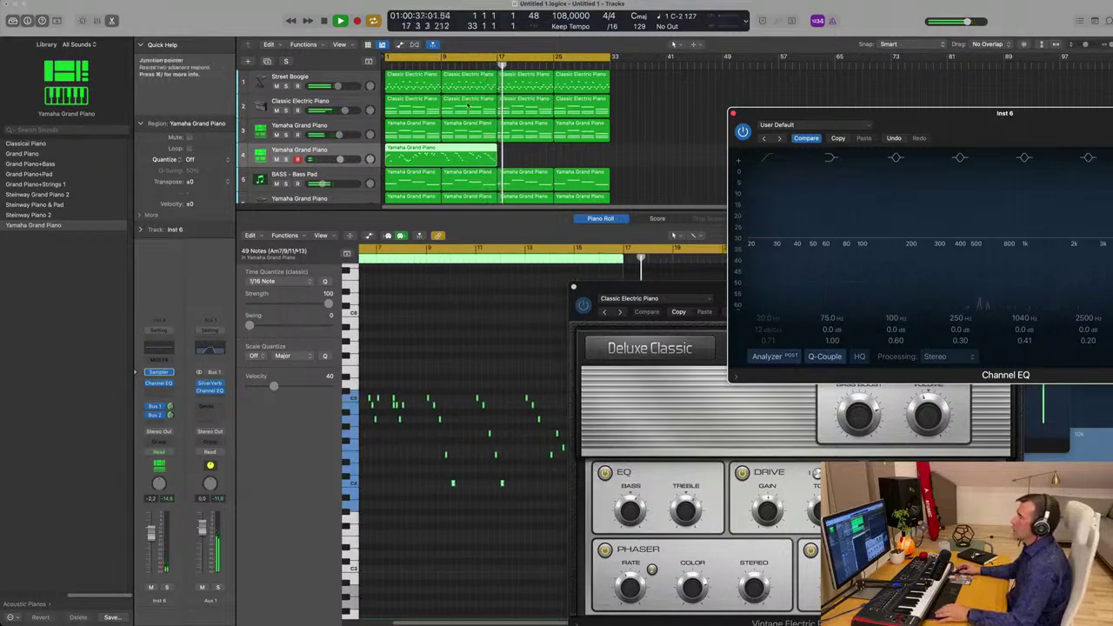
Split the recorded melody region at bar 9, delete its first half and move the remaining half to bar 1.
{"action": "left_click", "coordinate": [440, 150]}
{"action": "key", "text": "space"}
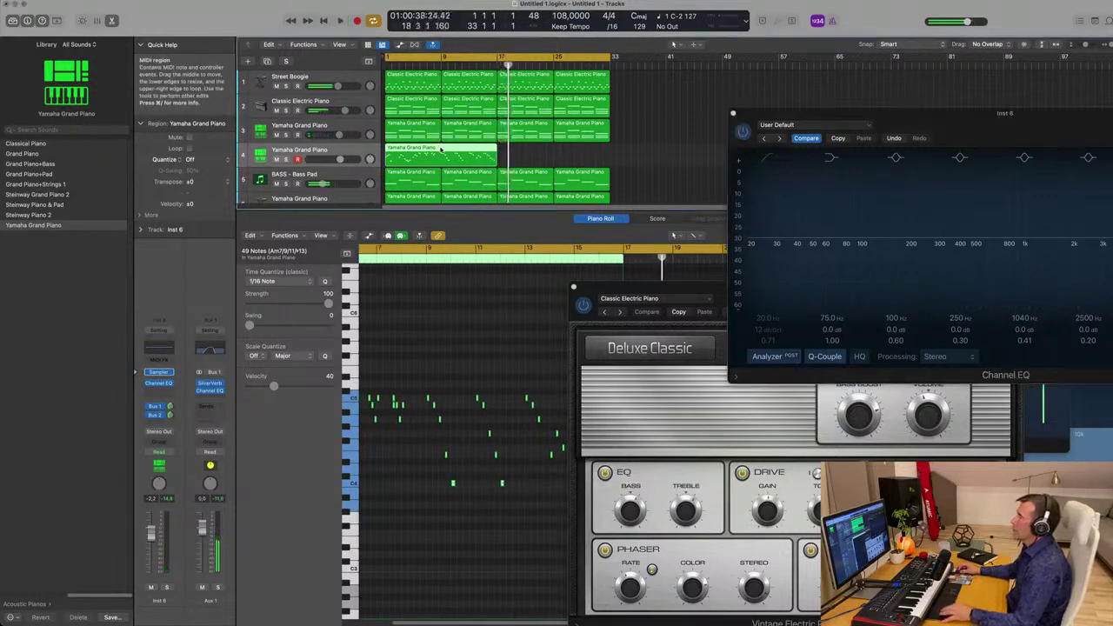
{"action": "left_click", "coordinate": [440, 149]}
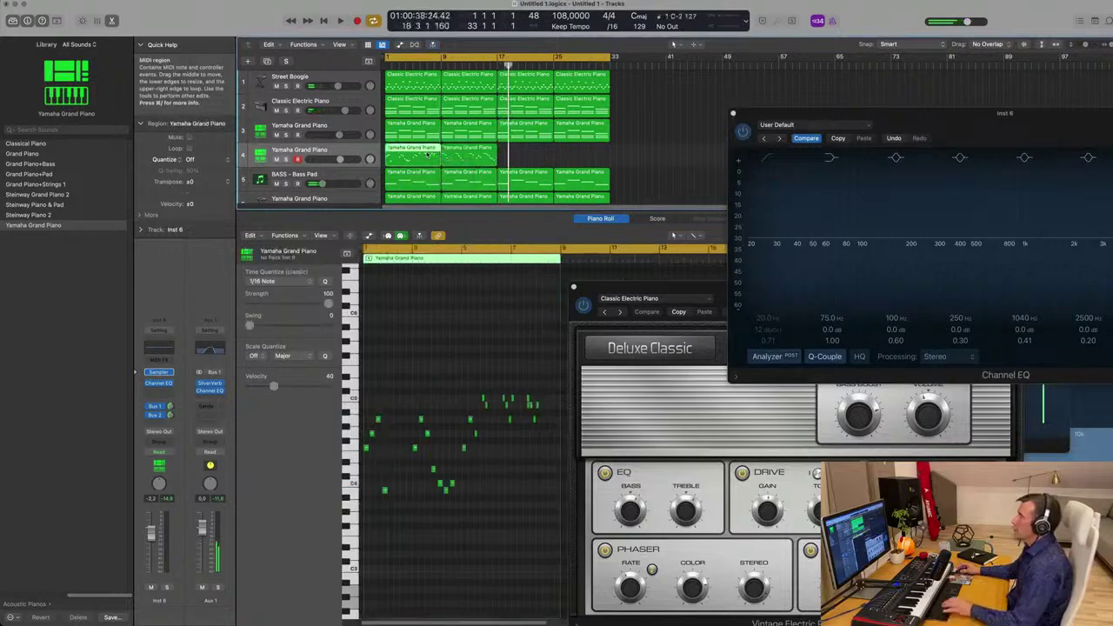
{"action": "key", "text": "Delete"}
{"action": "left_click_drag", "start_coordinate": [450, 155], "coordinate": [393, 153]}
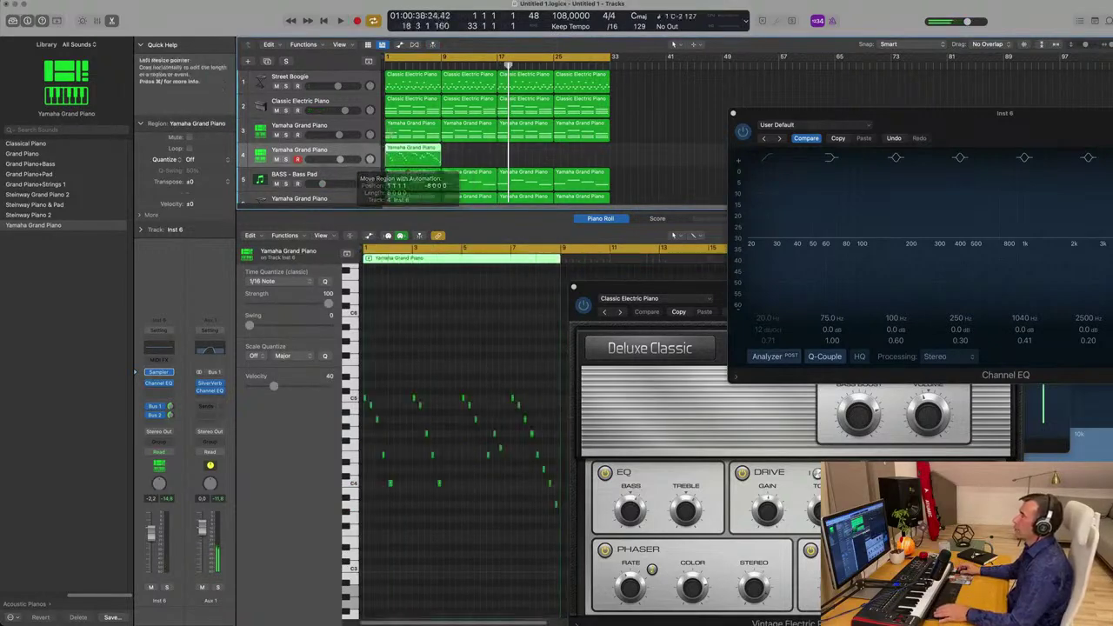
Play the arrangement from bar 1, mute the Street Boogie track and restart playback.
{"action": "scroll", "coordinate": [392, 139], "scroll_direction": "down", "scroll_amount": 1}
{"action": "scroll", "coordinate": [392, 132], "scroll_direction": "down", "scroll_amount": 1}
{"action": "key", "text": "Return"}
{"action": "key", "text": "space"}
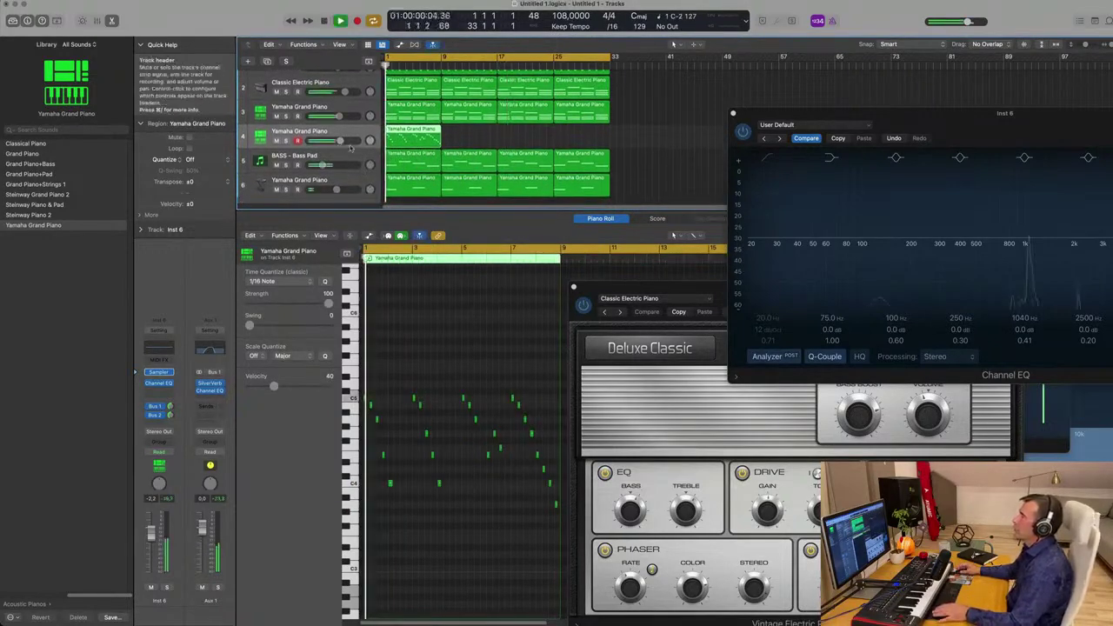
{"action": "scroll", "coordinate": [365, 135], "scroll_direction": "up", "scroll_amount": 1}
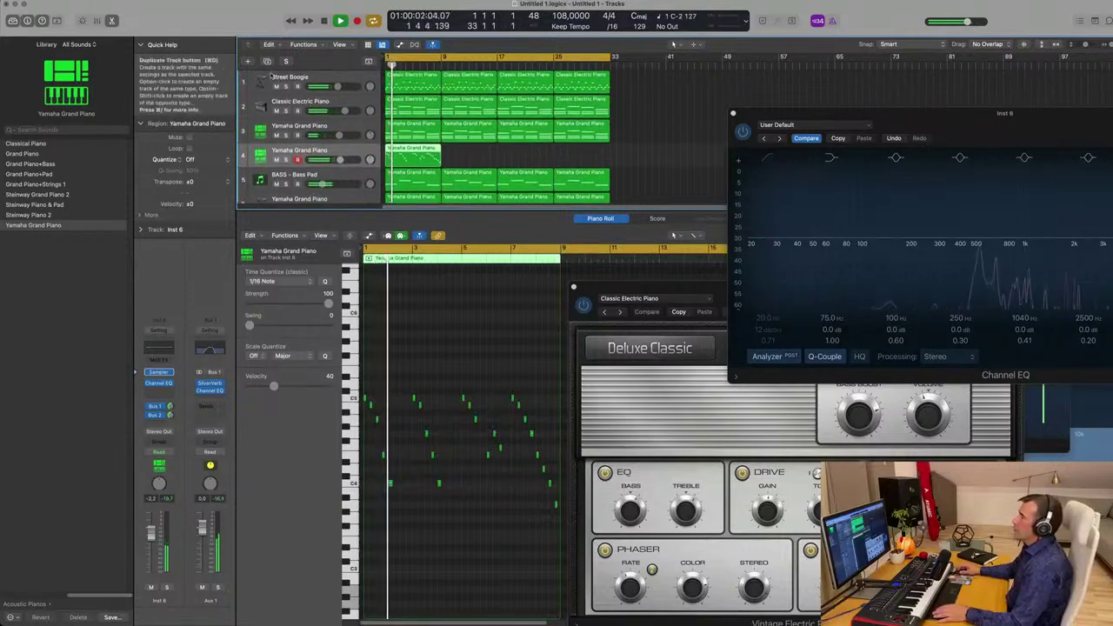
{"action": "left_click", "coordinate": [285, 85]}
{"action": "left_click", "coordinate": [285, 86]}
{"action": "left_click", "coordinate": [277, 86]}
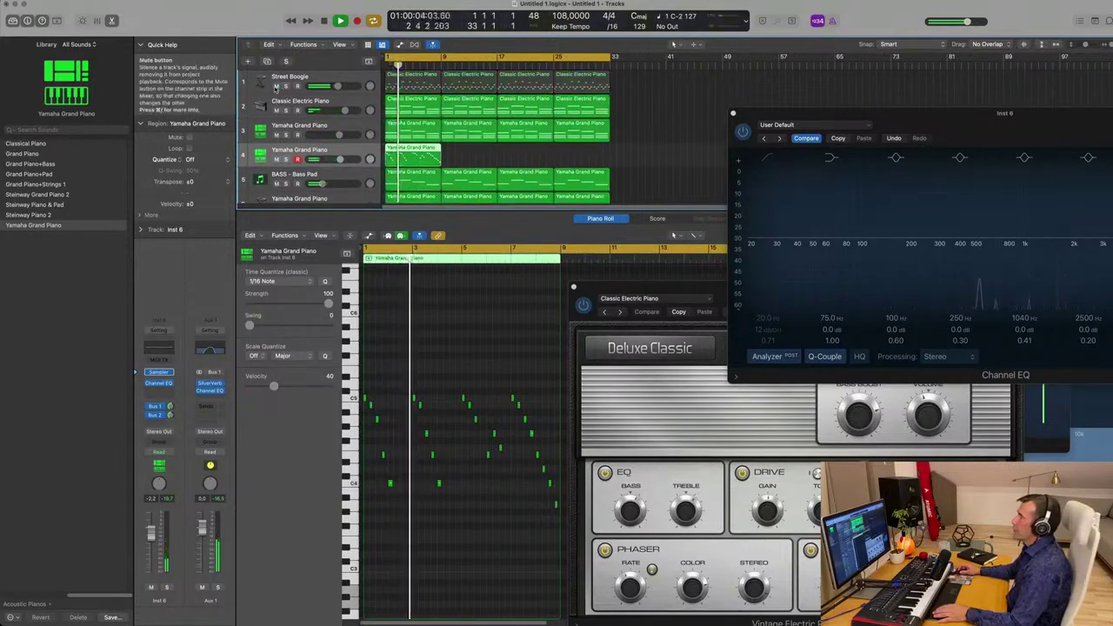
{"action": "key", "text": "Return"}
{"action": "left_click", "coordinate": [262, 82]}
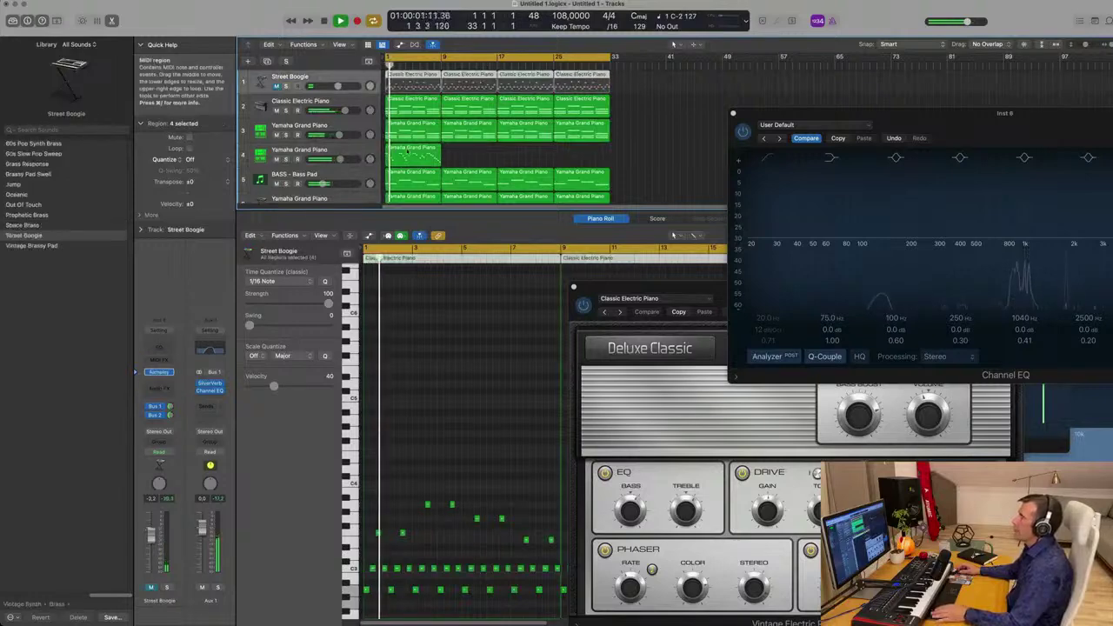
Open the recorded melody region in the Piano Roll and examine its notes during playback.
{"action": "left_click", "coordinate": [413, 154]}
{"action": "scroll", "coordinate": [429, 529], "scroll_direction": "up", "scroll_amount": 5}
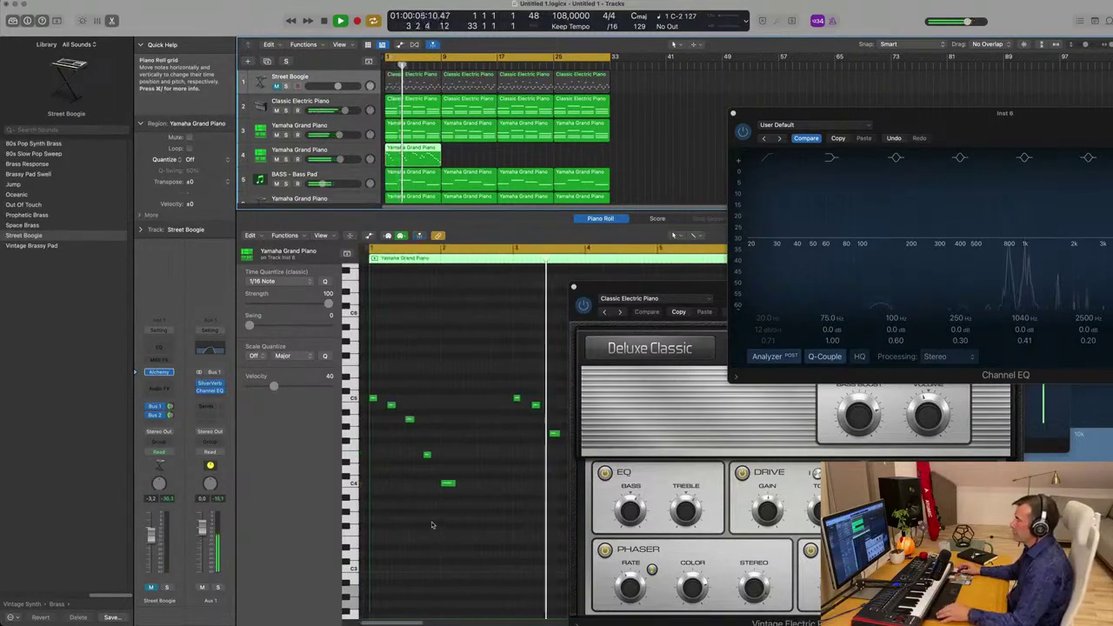
{"action": "scroll", "coordinate": [437, 525], "scroll_direction": "right", "scroll_amount": 4}
{"action": "scroll", "coordinate": [437, 522], "scroll_direction": "right", "scroll_amount": 4}
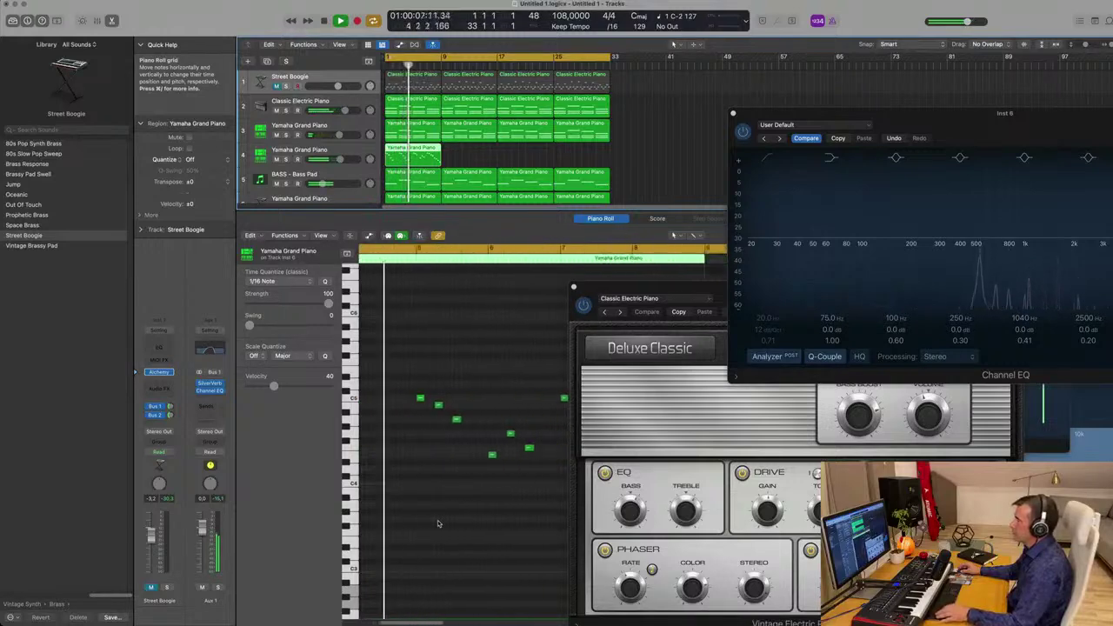
{"action": "scroll", "coordinate": [438, 509], "scroll_direction": "left", "scroll_amount": 2}
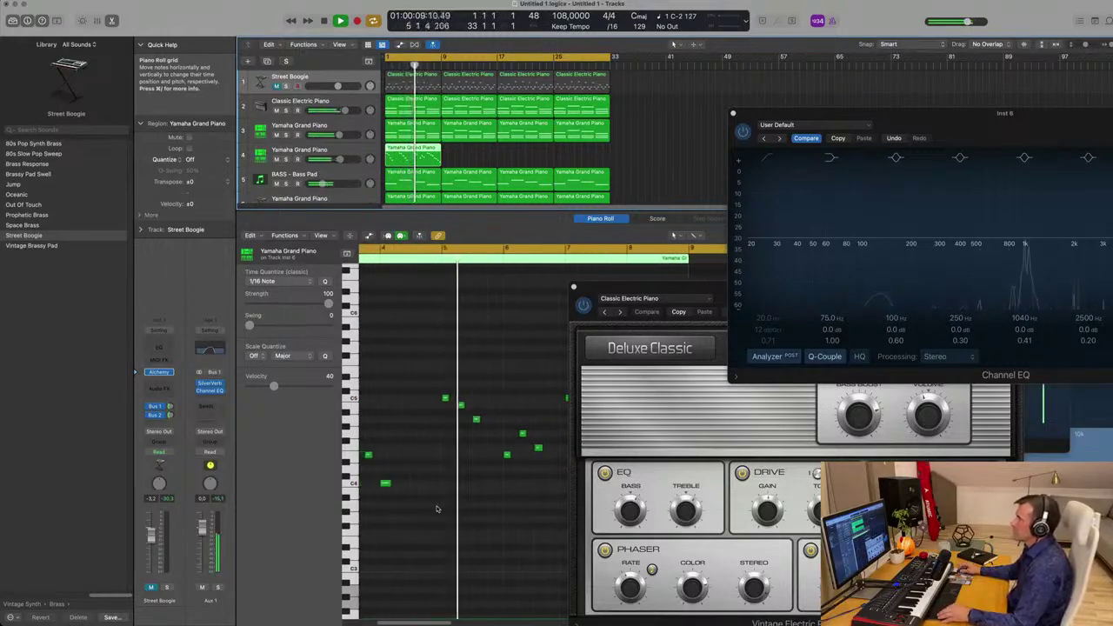
{"action": "scroll", "coordinate": [461, 507], "scroll_direction": "up", "scroll_amount": 2}
{"action": "scroll", "coordinate": [472, 507], "scroll_direction": "left", "scroll_amount": 3}
{"action": "scroll", "coordinate": [472, 506], "scroll_direction": "up", "scroll_amount": 3}
{"action": "scroll", "coordinate": [474, 506], "scroll_direction": "up", "scroll_amount": 3}
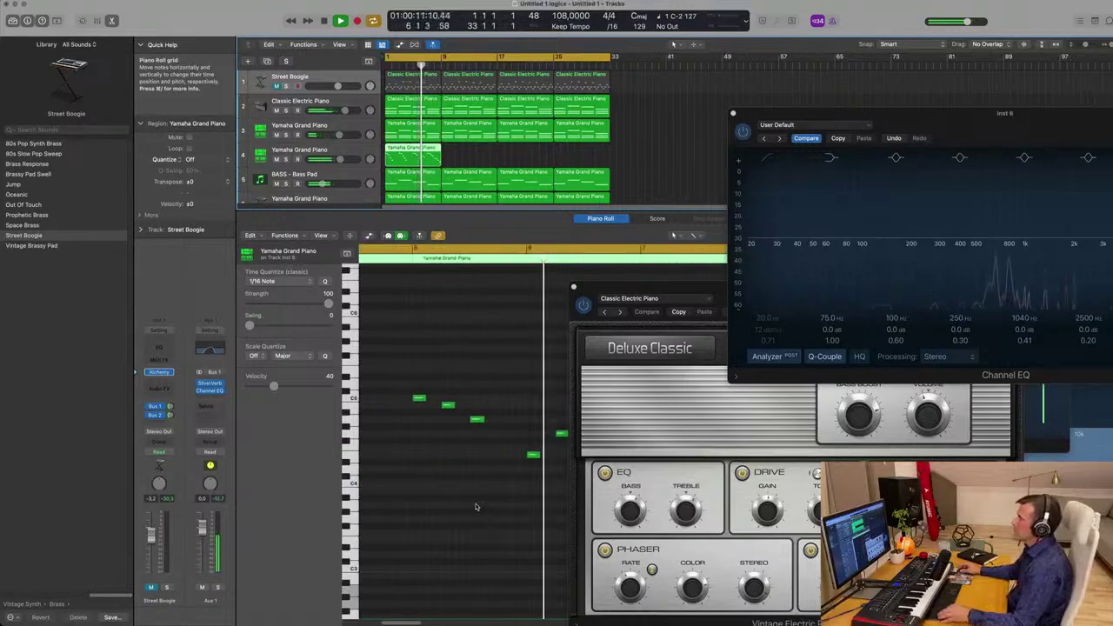
{"action": "scroll", "coordinate": [477, 507], "scroll_direction": "down", "scroll_amount": 3}
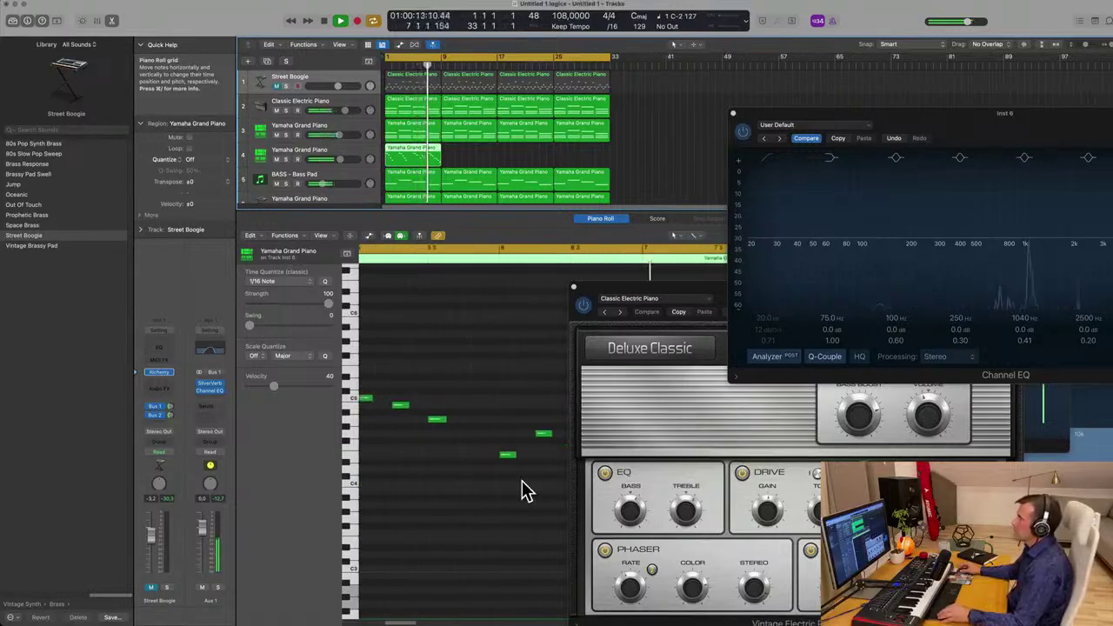
Show the Note Velocity lane for the melody region in the Piano Roll.
{"action": "left_click", "coordinate": [368, 238]}
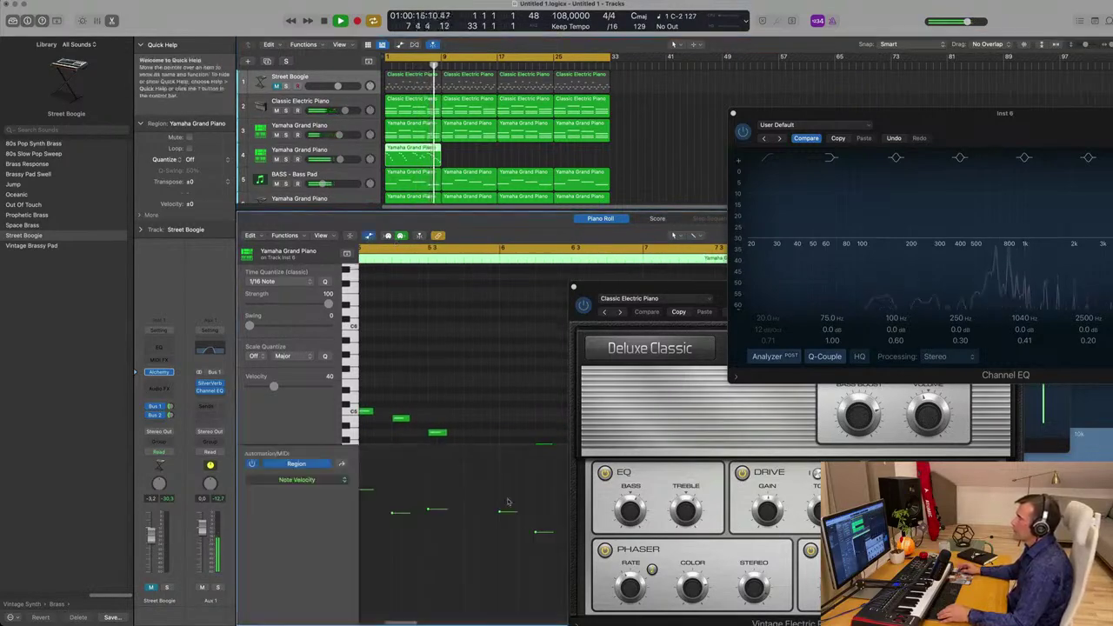
{"action": "left_click", "coordinate": [537, 531]}
{"action": "scroll", "coordinate": [479, 472], "scroll_direction": "down", "scroll_amount": 3}
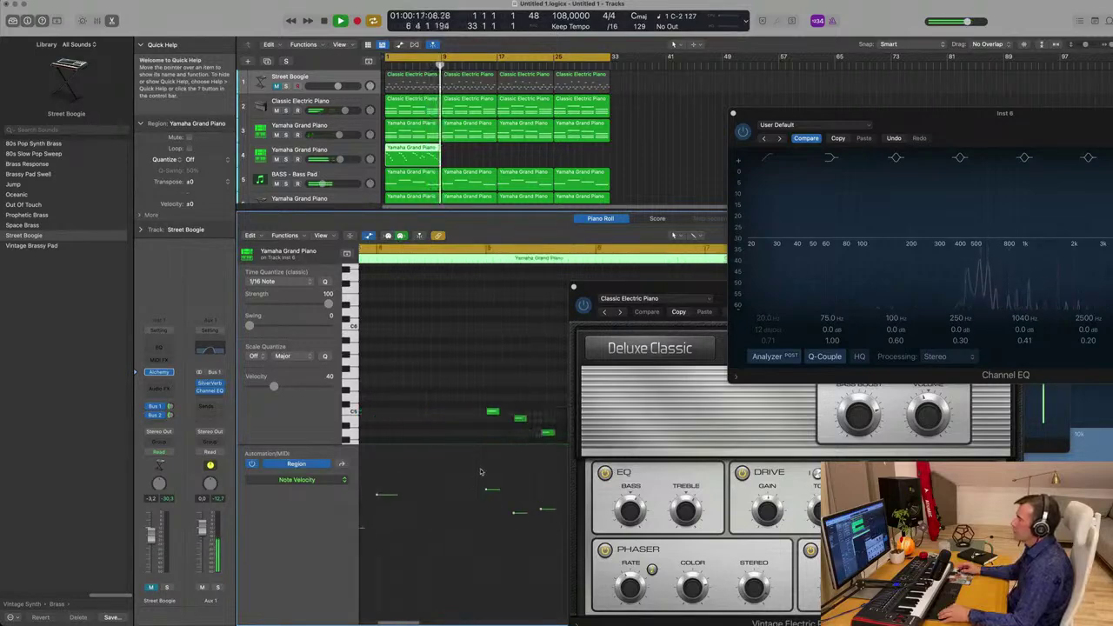
{"action": "scroll", "coordinate": [478, 399], "scroll_direction": "down", "scroll_amount": 3}
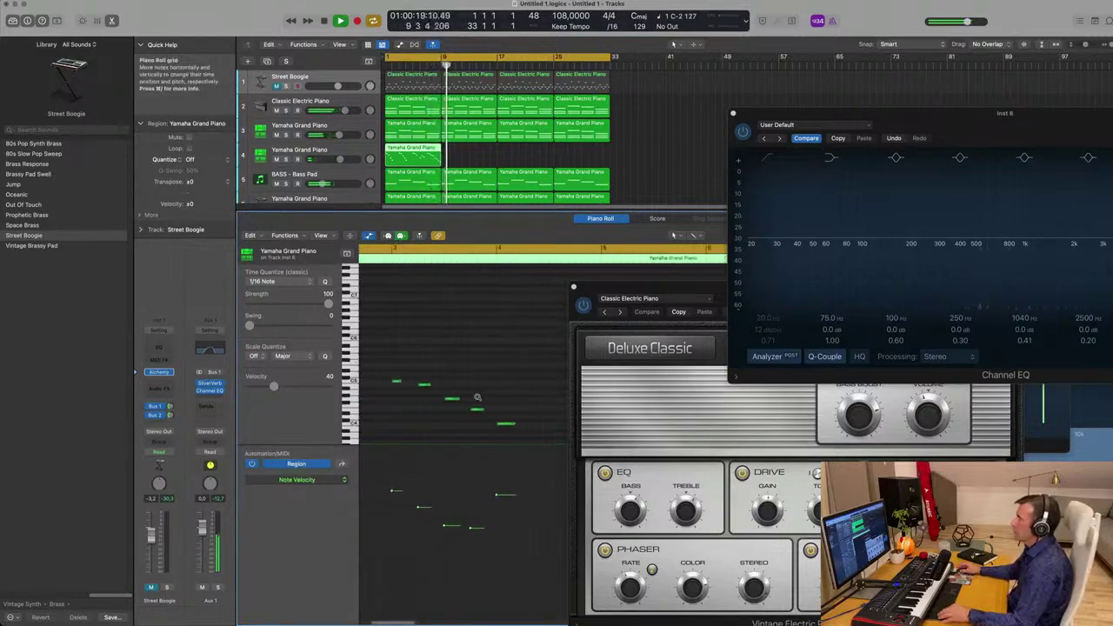
Close the Classic Electric Piano window and both Channel EQ windows, and restart playback from bar 1.
{"action": "left_click", "coordinate": [573, 288]}
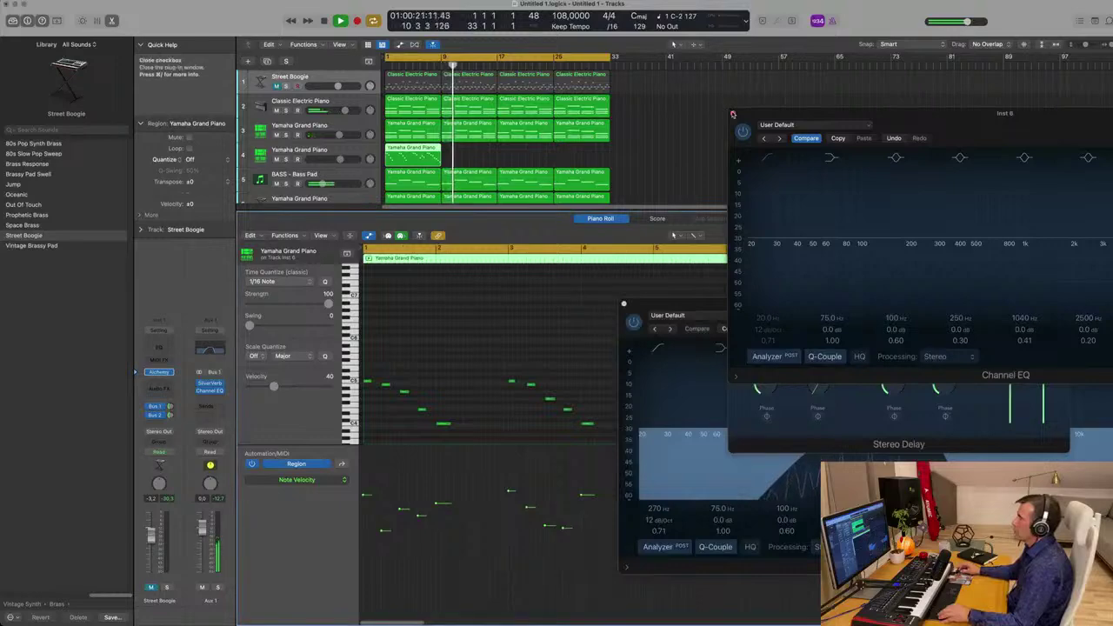
{"action": "left_click", "coordinate": [732, 114]}
{"action": "left_click", "coordinate": [623, 305]}
{"action": "key", "text": "Return"}
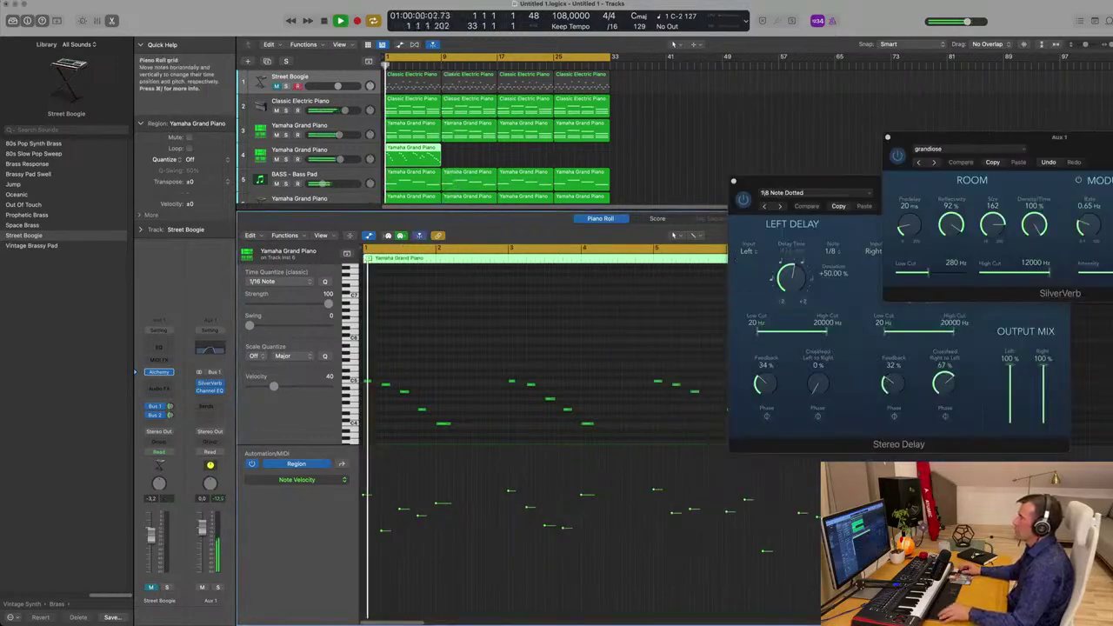
Raise the velocities of the quiet melody notes in bars 3, 6 and 8, setting the one in bar 6 to 76.
{"action": "scroll", "coordinate": [524, 333], "scroll_direction": "down", "scroll_amount": 3}
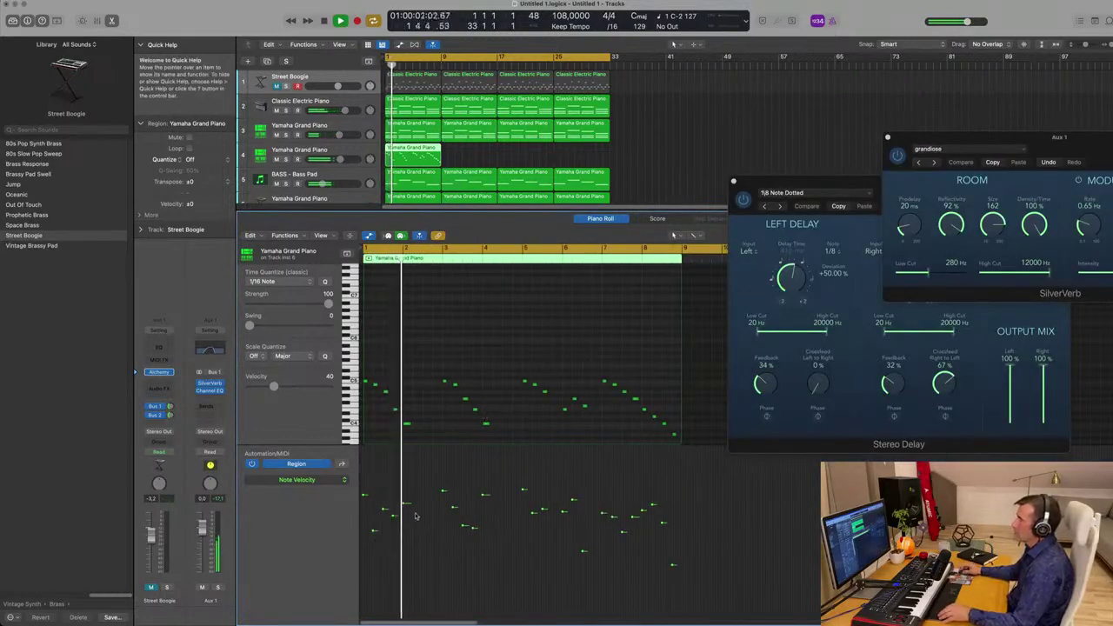
{"action": "left_click", "coordinate": [472, 527]}
{"action": "left_click_drag", "start_coordinate": [472, 513], "coordinate": [456, 526]}
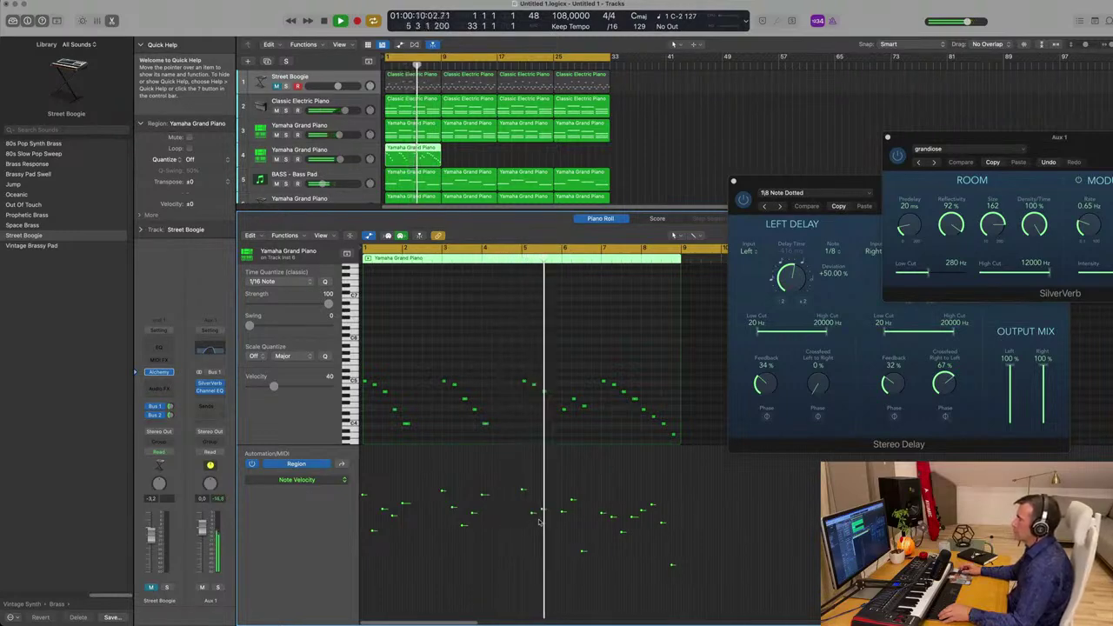
{"action": "left_click_drag", "start_coordinate": [582, 554], "coordinate": [583, 516]}
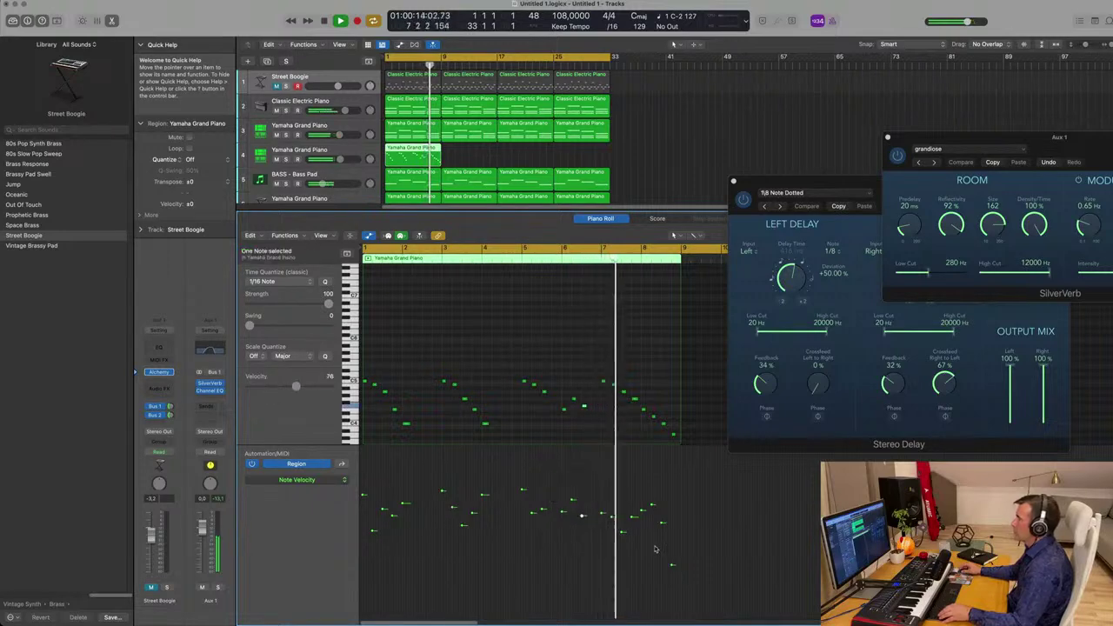
{"action": "left_click_drag", "start_coordinate": [672, 563], "coordinate": [671, 526]}
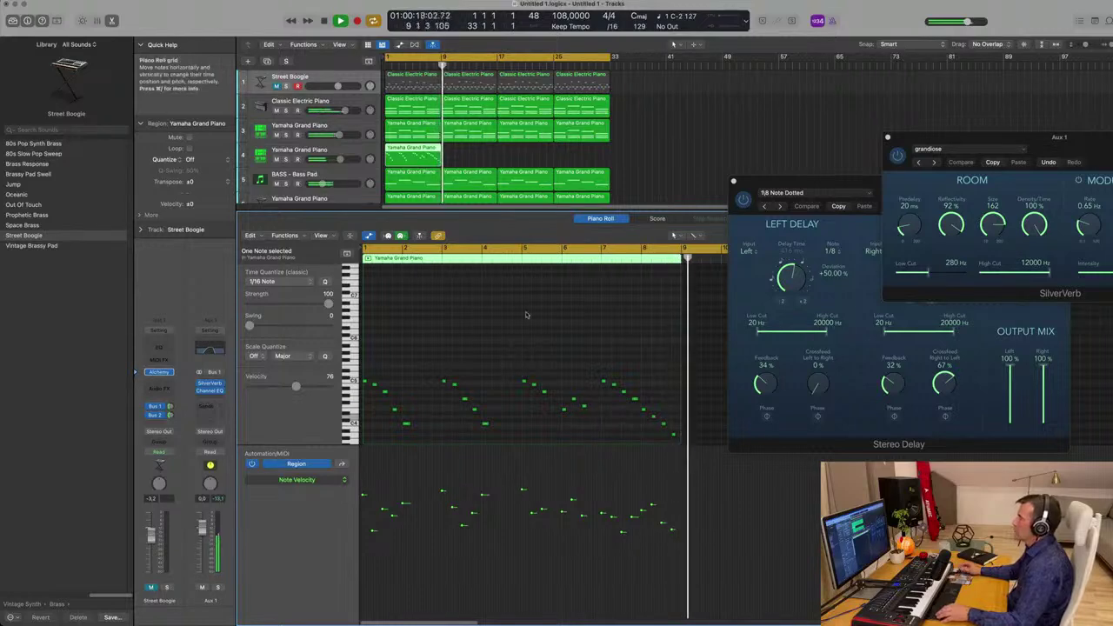
{"action": "key", "text": "Return"}
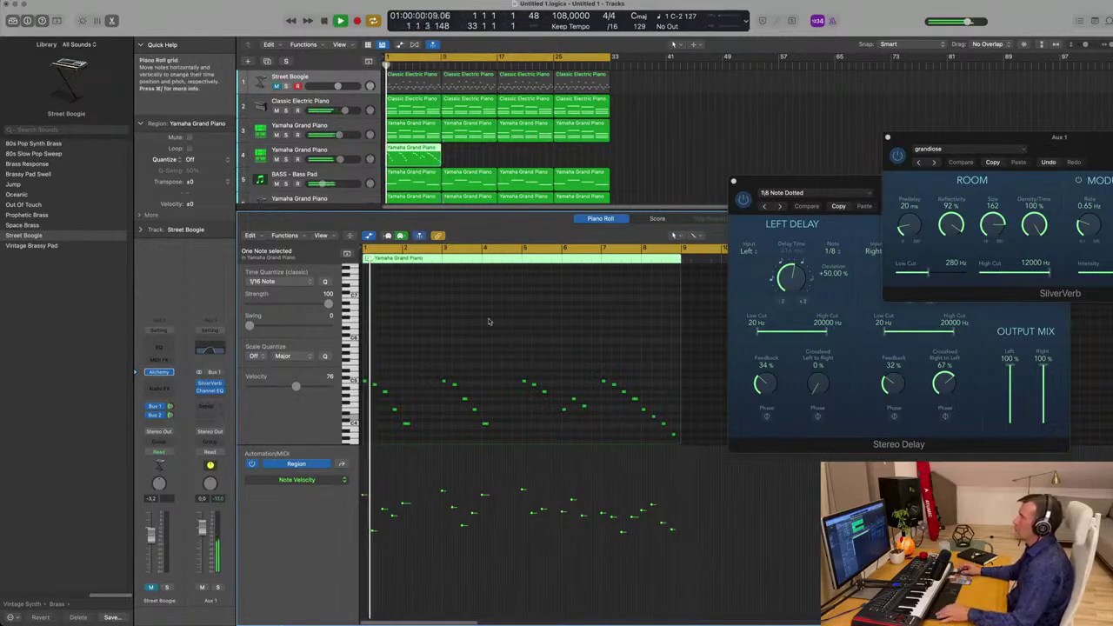
Select the melody track, switch to the chord Yamaha Grand Piano track above it and replay the arrangement from bar 1.
{"action": "left_click", "coordinate": [474, 159]}
{"action": "left_click", "coordinate": [410, 154]}
{"action": "left_click", "coordinate": [352, 153]}
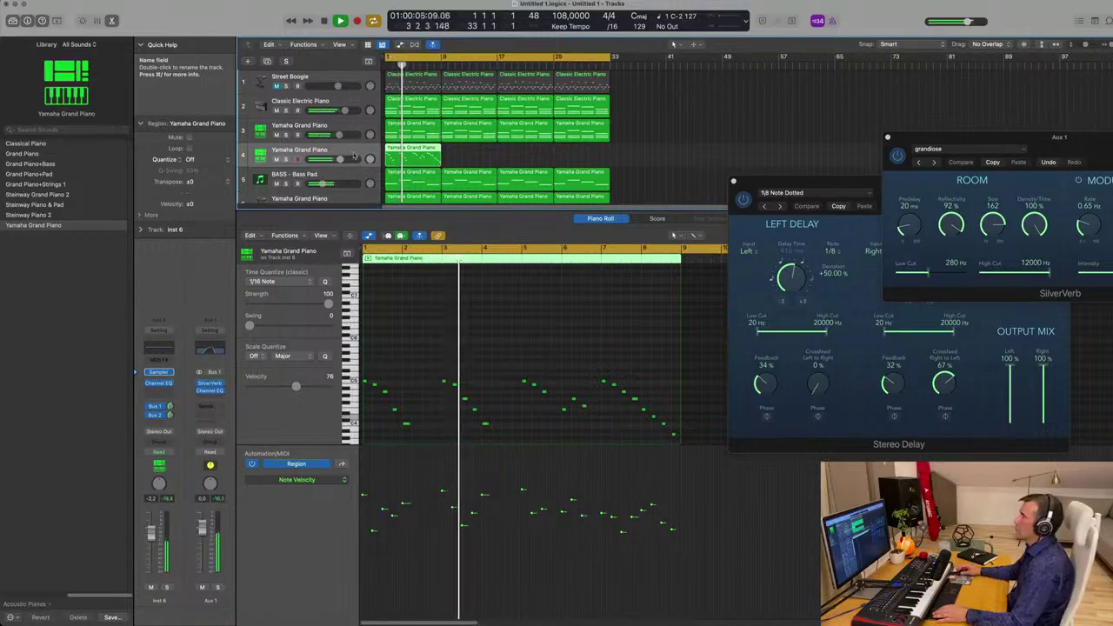
{"action": "left_click", "coordinate": [348, 126]}
{"action": "key", "text": "space"}
{"action": "key", "text": "space"}
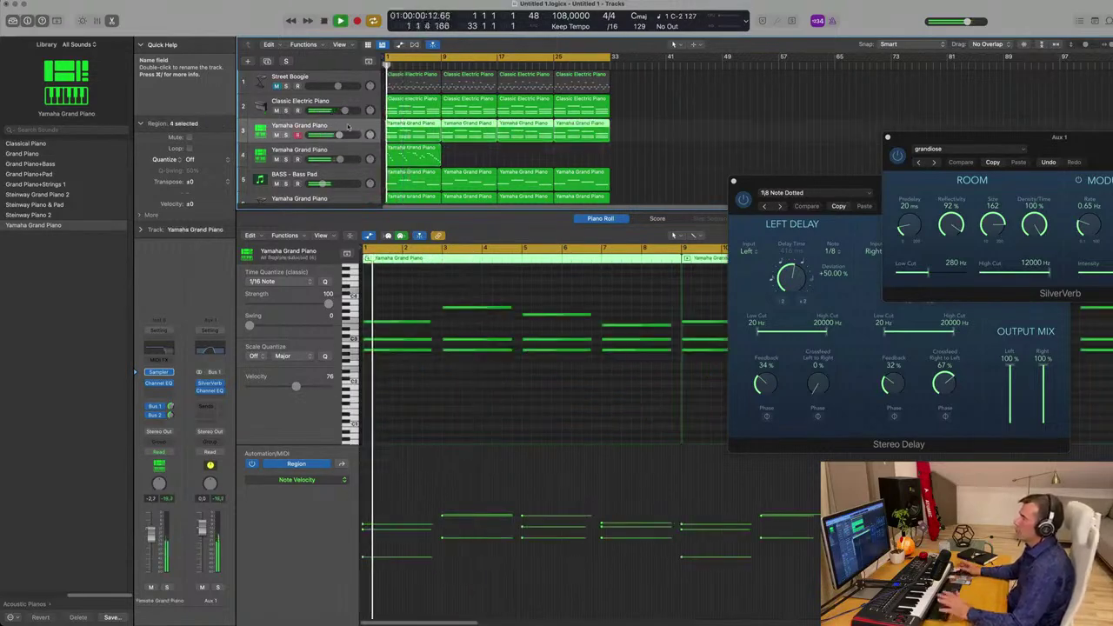
{"action": "key", "text": "space"}
{"action": "key", "text": "space"}
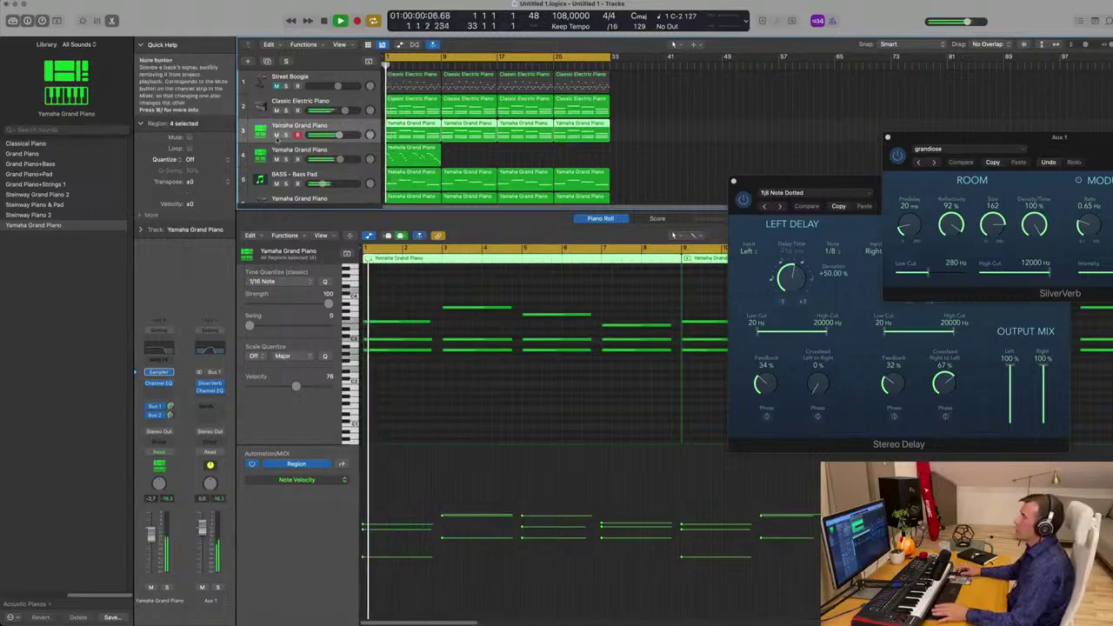
Audition the mix with the chord Yamaha Grand Piano track muted, then soloed, and turn both settings off again.
{"action": "left_click", "coordinate": [276, 135]}
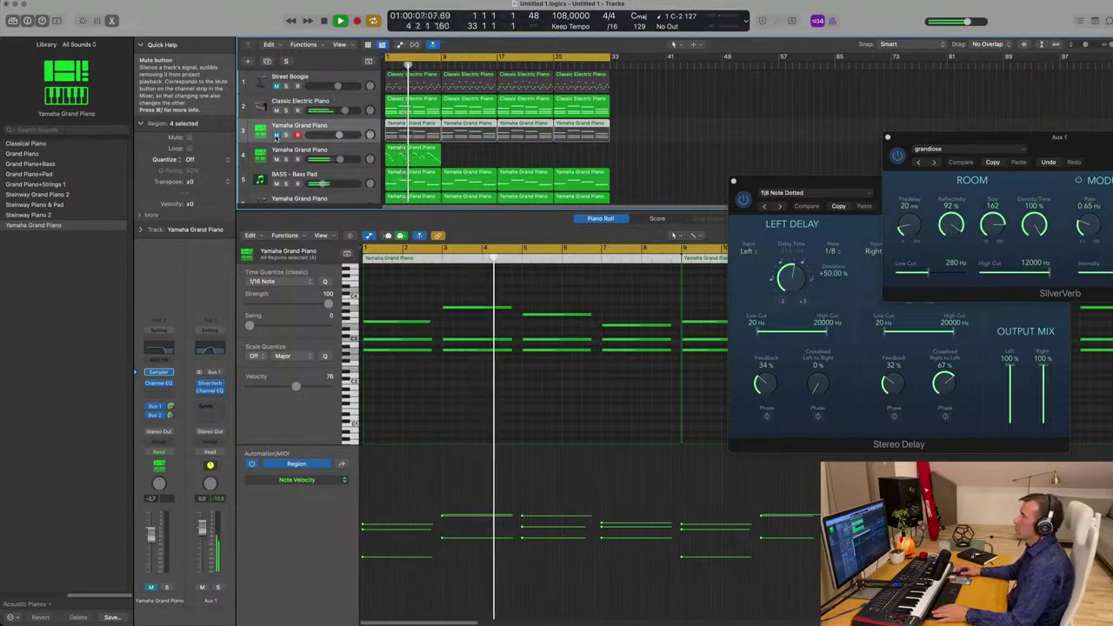
{"action": "left_click", "coordinate": [276, 135]}
{"action": "left_click", "coordinate": [285, 135]}
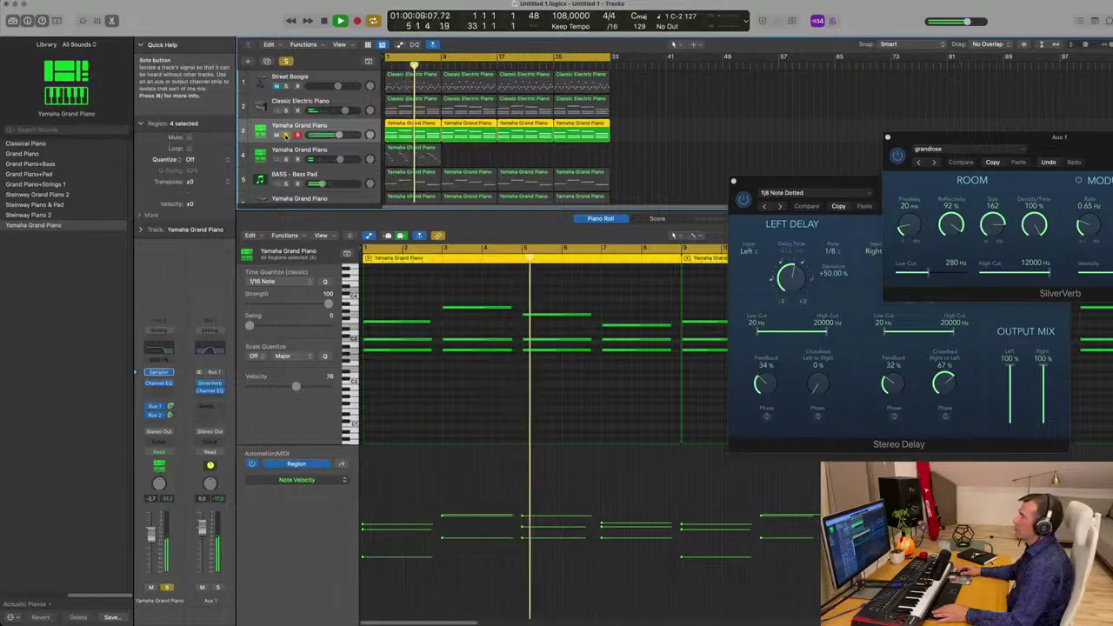
{"action": "left_click", "coordinate": [285, 135]}
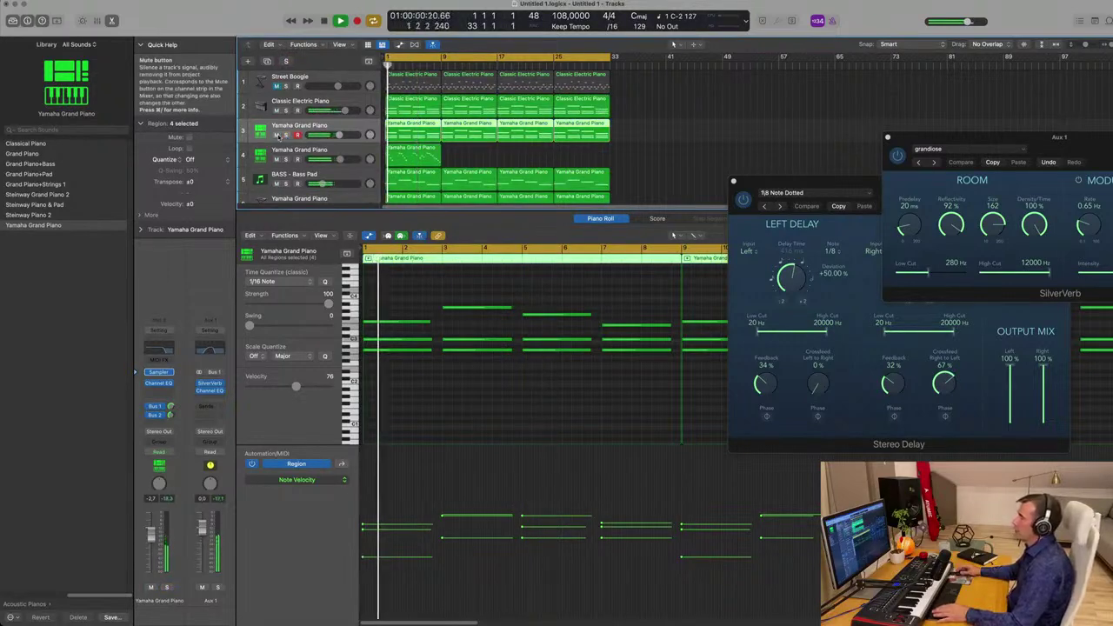
Apply a 12 dB/Oct low cut at 965 Hz in the melody track's Channel EQ and close its window.
{"action": "left_click", "coordinate": [261, 157]}
{"action": "key", "text": "Return"}
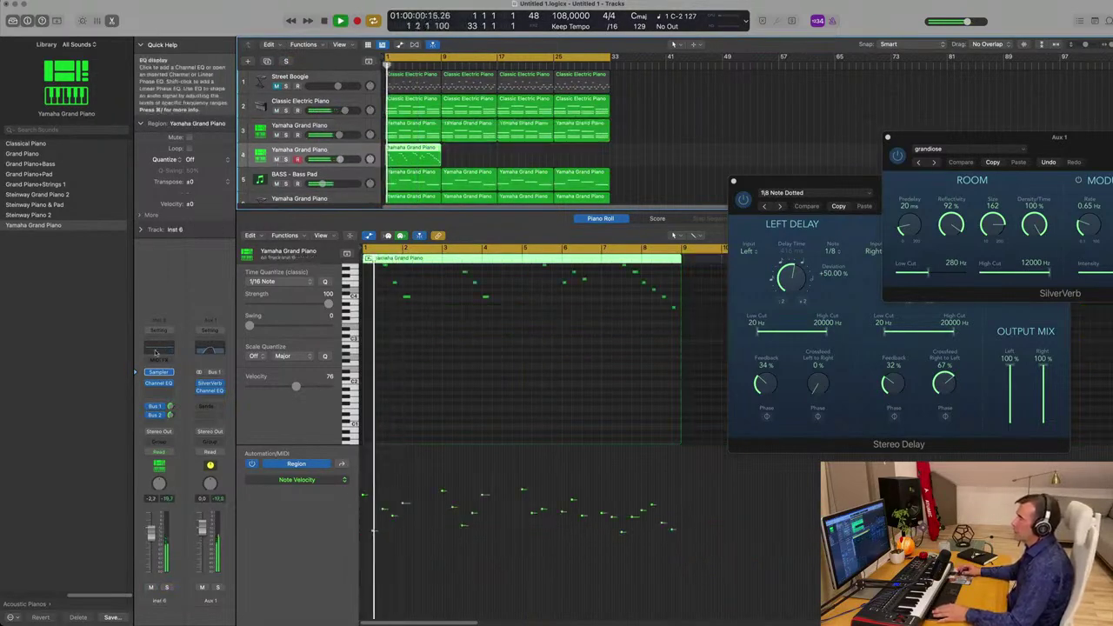
{"action": "left_click", "coordinate": [156, 352]}
{"action": "key", "text": "Return"}
{"action": "left_click_drag", "start_coordinate": [959, 114], "coordinate": [649, 125]}
{"action": "key", "text": "space"}
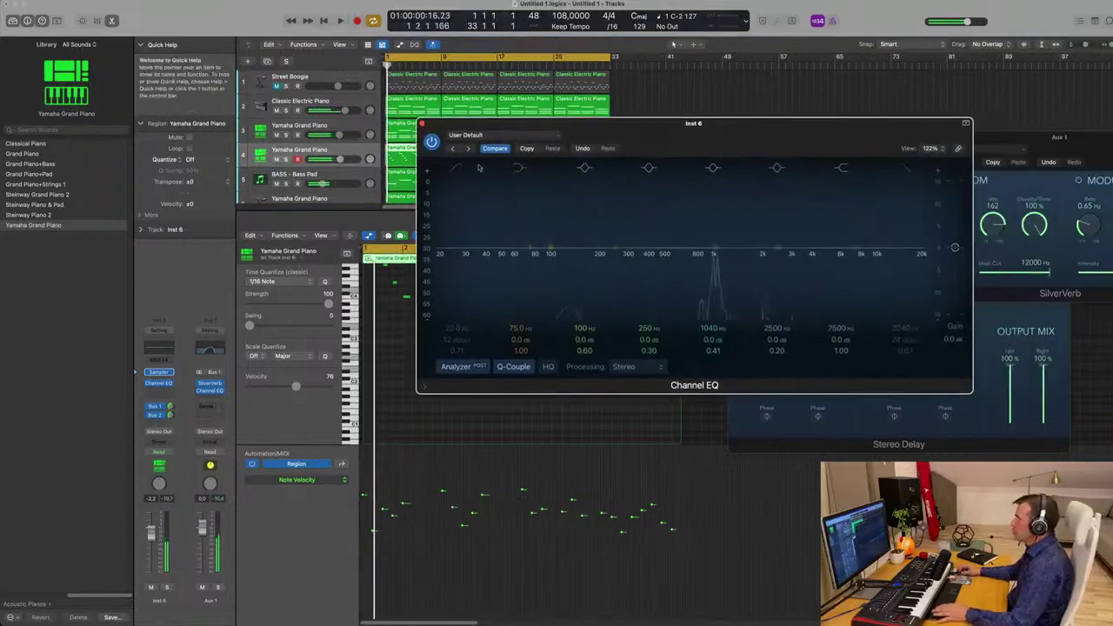
{"action": "left_click_drag", "start_coordinate": [478, 167], "coordinate": [745, 261]}
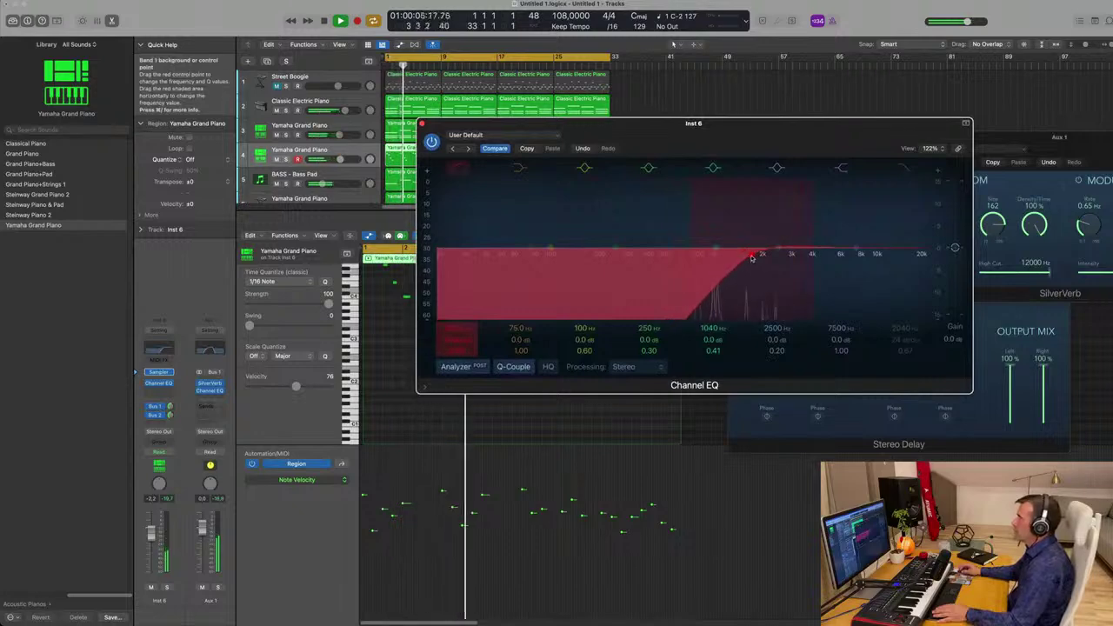
{"action": "left_click_drag", "start_coordinate": [752, 258], "coordinate": [726, 258]}
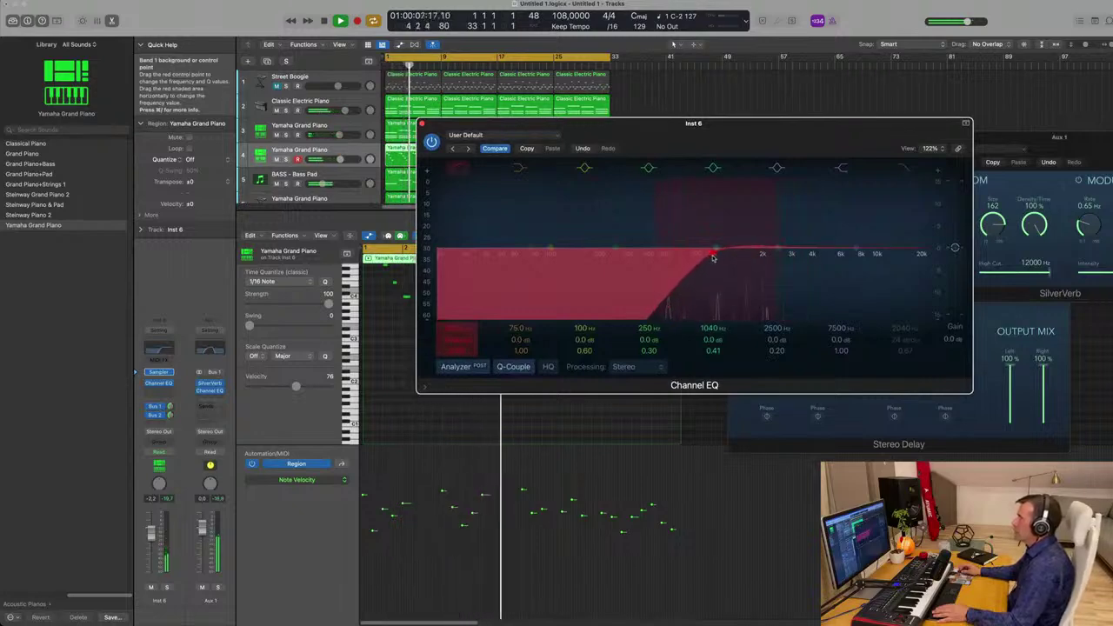
{"action": "left_click_drag", "start_coordinate": [709, 258], "coordinate": [712, 253]}
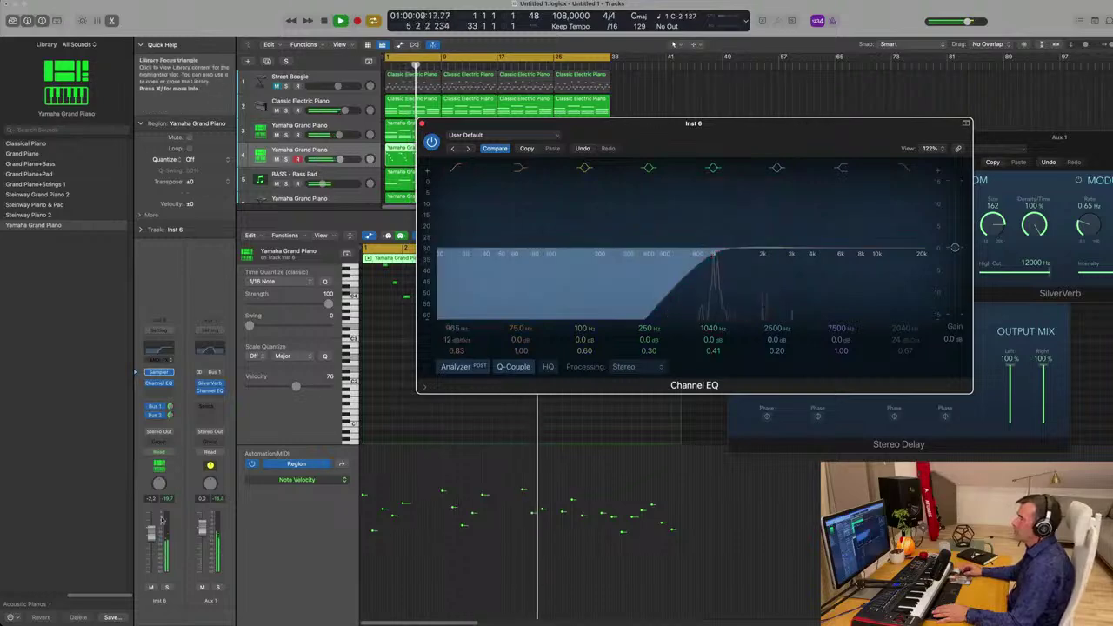
{"action": "left_click", "coordinate": [422, 123]}
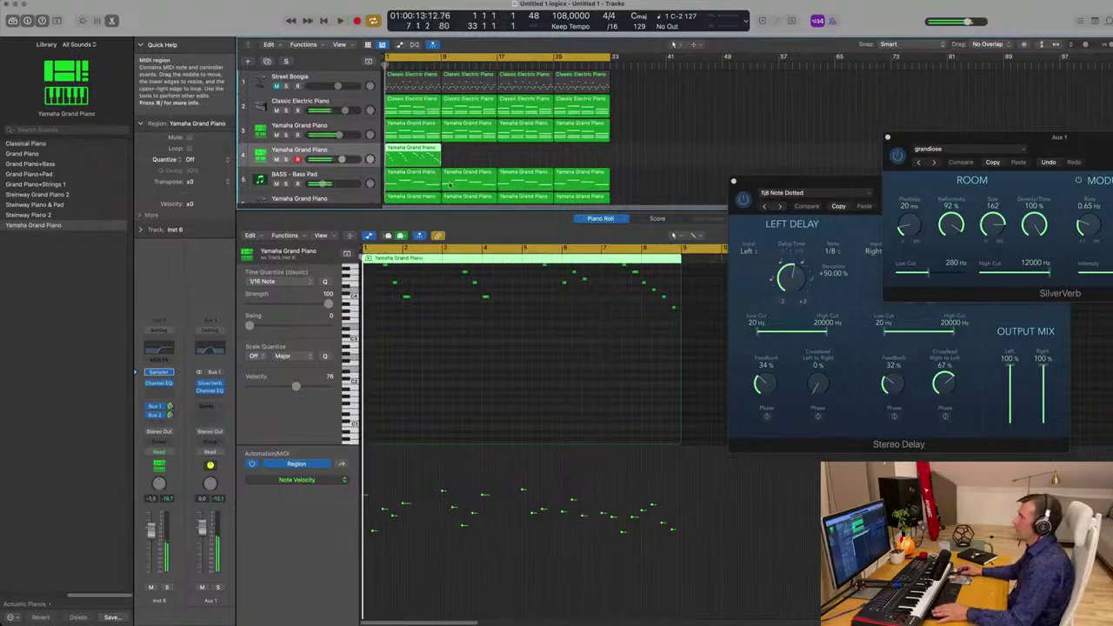
Adjust the melody track's send levels to about -1.1 on Bus 1 and about -0.8 on Bus 2.
{"action": "scroll", "coordinate": [500, 367], "scroll_direction": "up", "scroll_amount": 5}
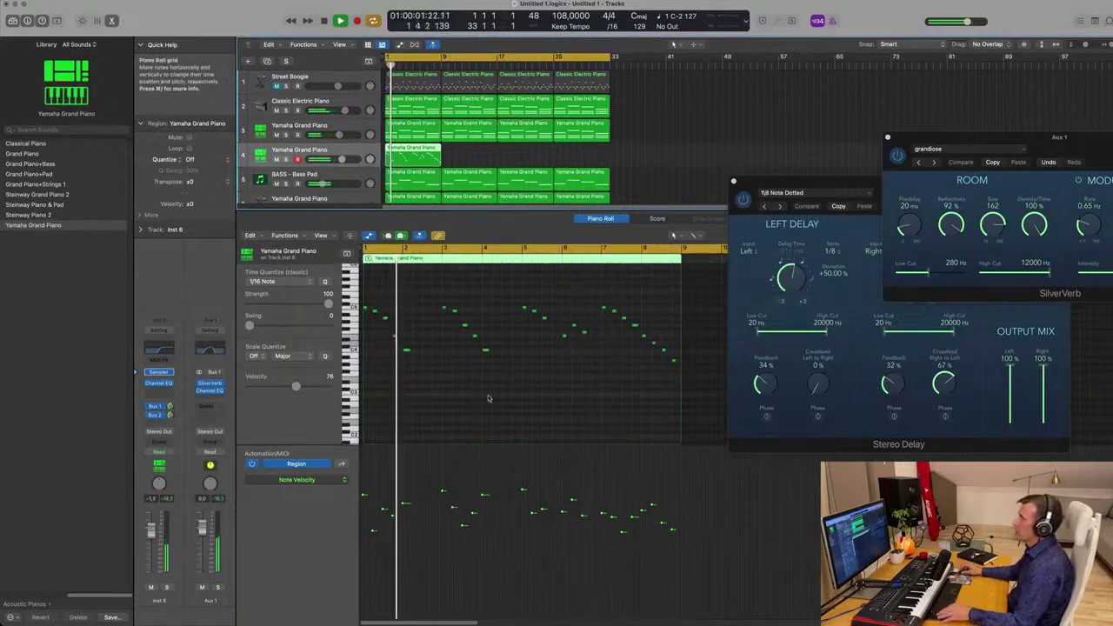
{"action": "scroll", "coordinate": [500, 397], "scroll_direction": "up", "scroll_amount": 3}
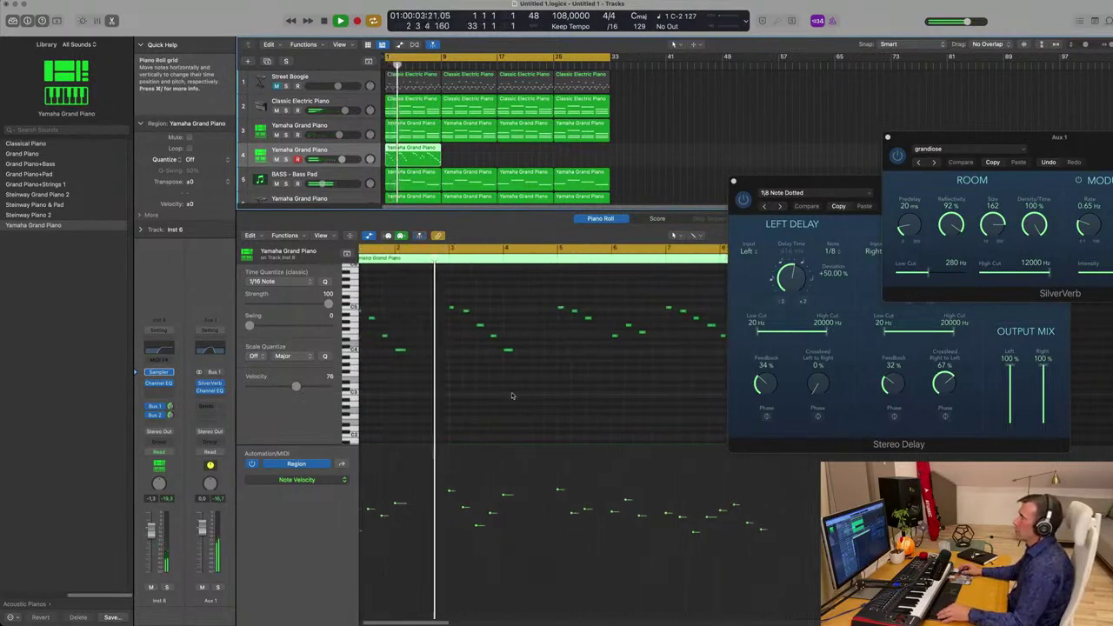
{"action": "scroll", "coordinate": [512, 396], "scroll_direction": "down", "scroll_amount": 3}
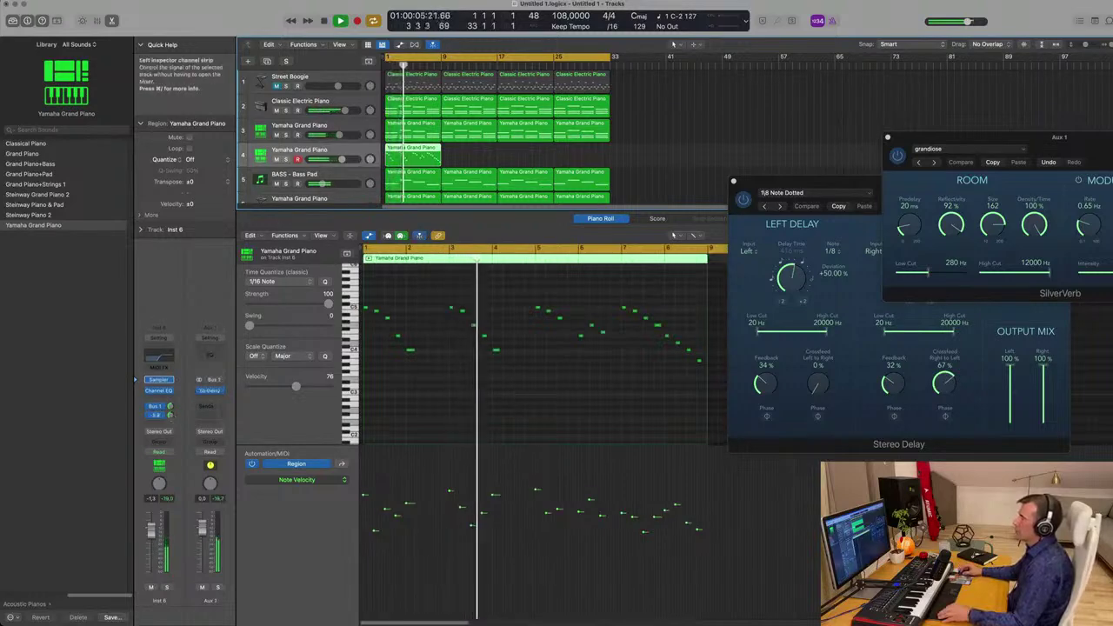
{"action": "left_click", "coordinate": [171, 406]}
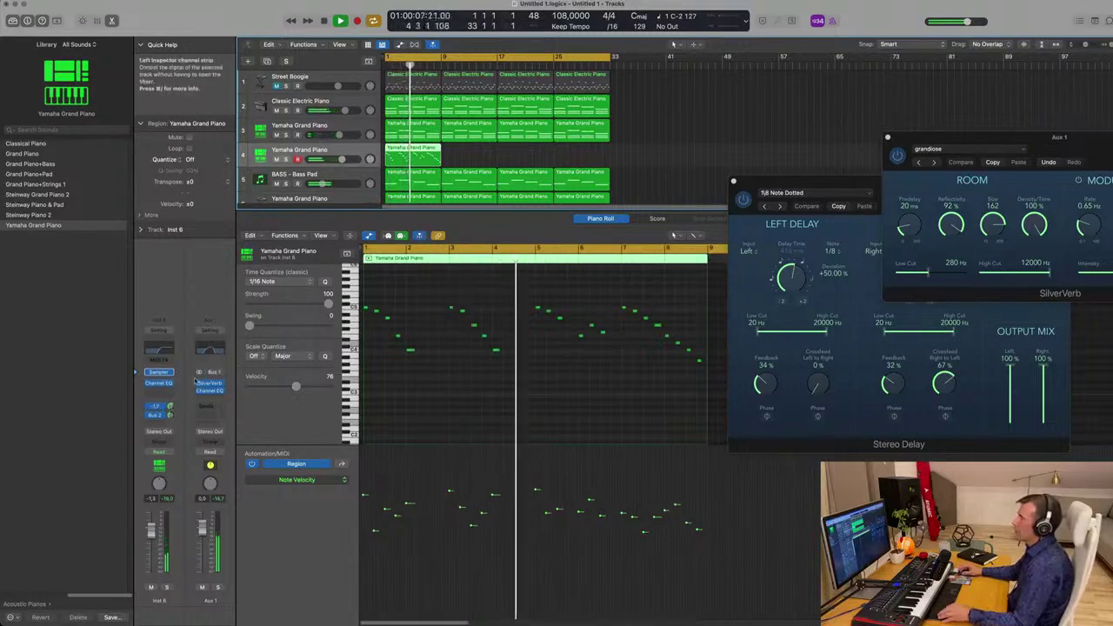
Raise the high cut in the Aux 1 reverb's Channel EQ to about 2 kHz and move its window aside.
{"action": "left_click", "coordinate": [212, 352]}
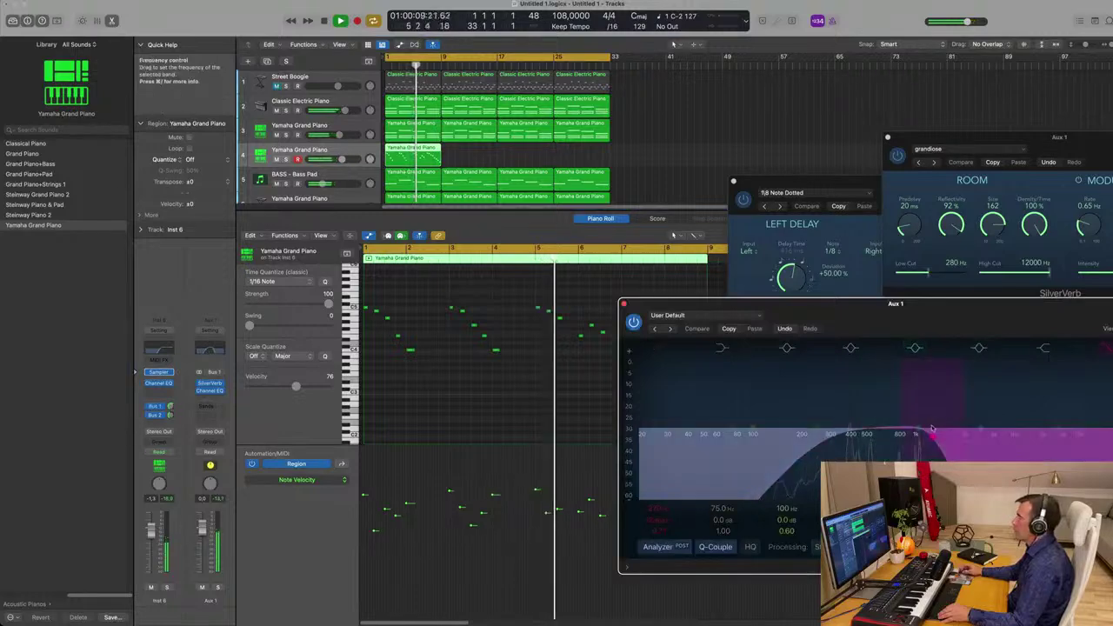
{"action": "left_click_drag", "start_coordinate": [960, 305], "coordinate": [665, 214]}
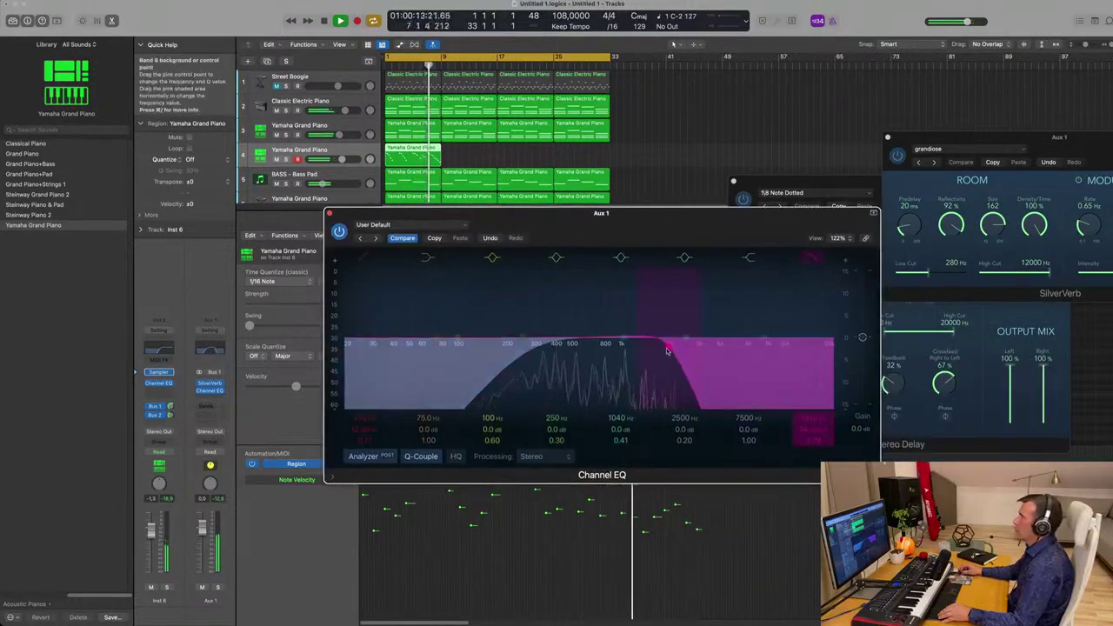
{"action": "left_click_drag", "start_coordinate": [597, 221], "coordinate": [968, 243]}
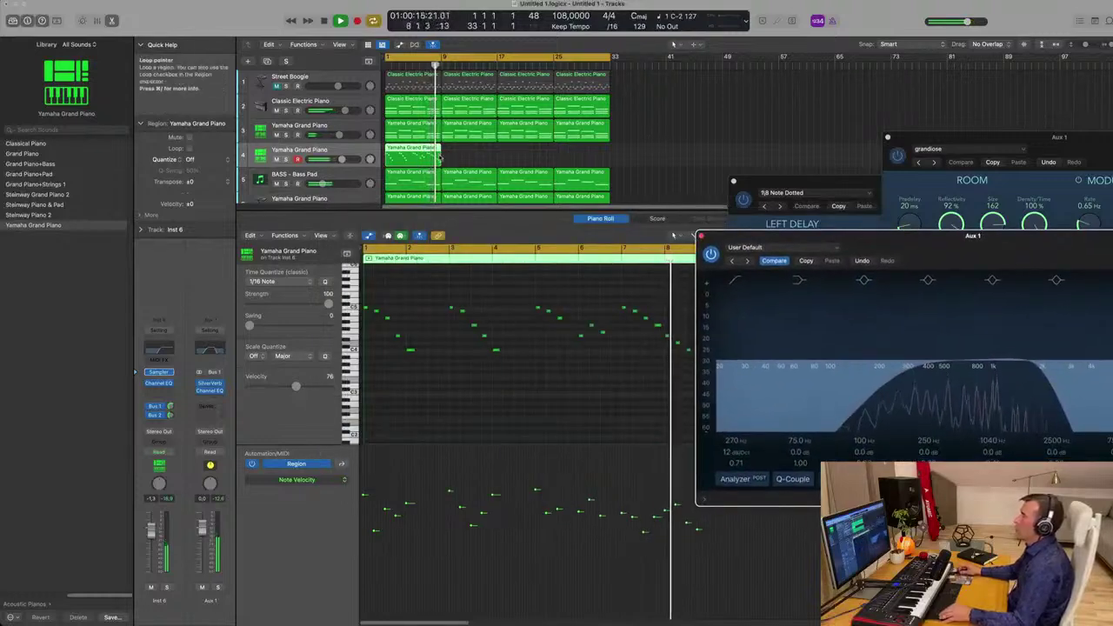
Replay from bar 1, mute the chord Yamaha Grand Piano track and lower the Classic Electric Piano track's volume to -2.2 dB.
{"action": "left_click", "coordinate": [477, 155]}
{"action": "key", "text": "Return"}
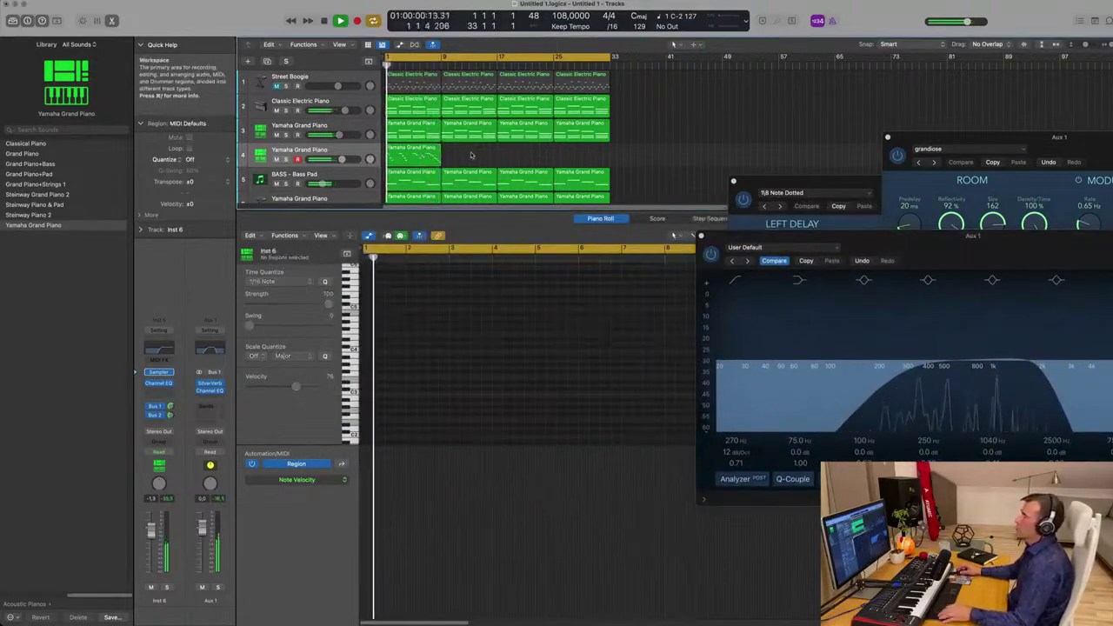
{"action": "key", "text": "Return"}
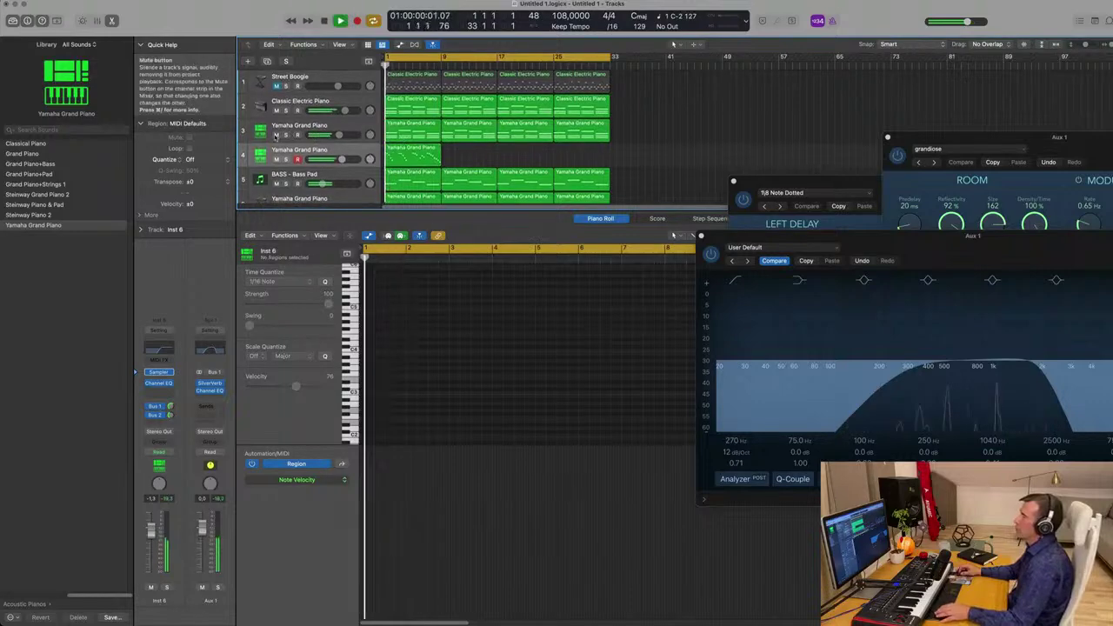
{"action": "left_click", "coordinate": [276, 135]}
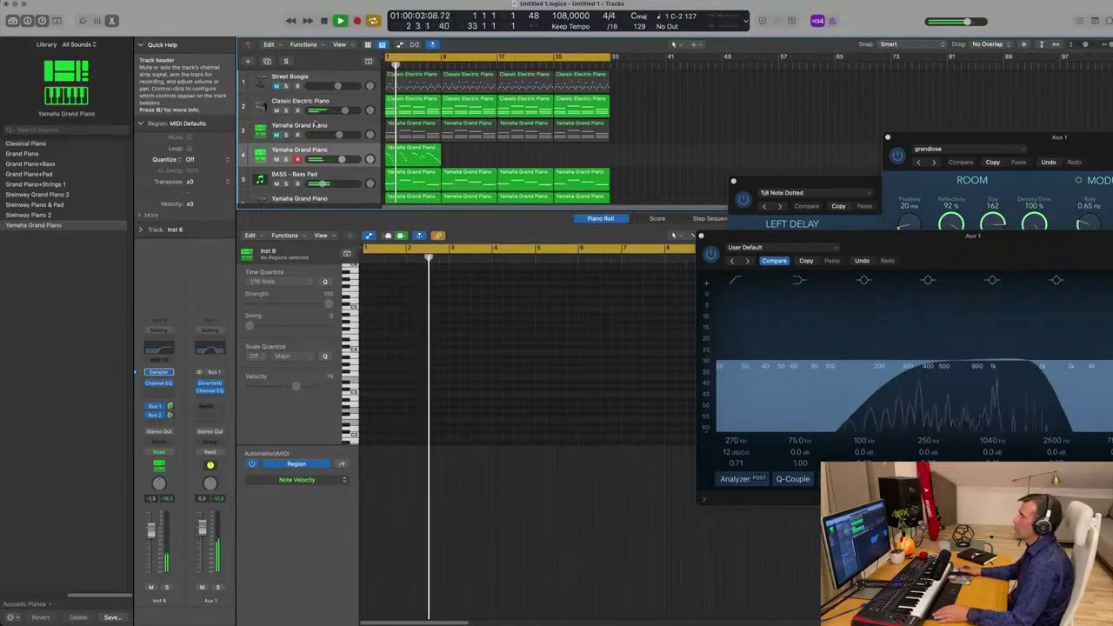
{"action": "left_click", "coordinate": [261, 106]}
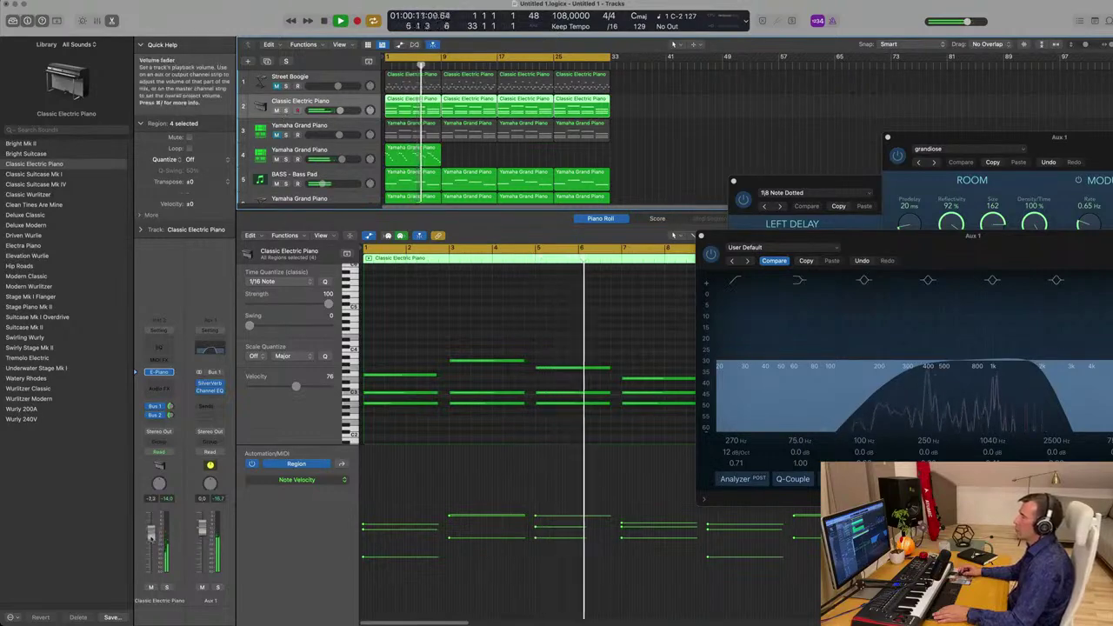
Shift the group of three melody notes around bar 6 one beat earlier in the Yamaha Grand Piano melody region.
{"action": "scroll", "coordinate": [541, 313], "scroll_direction": "up", "scroll_amount": 4}
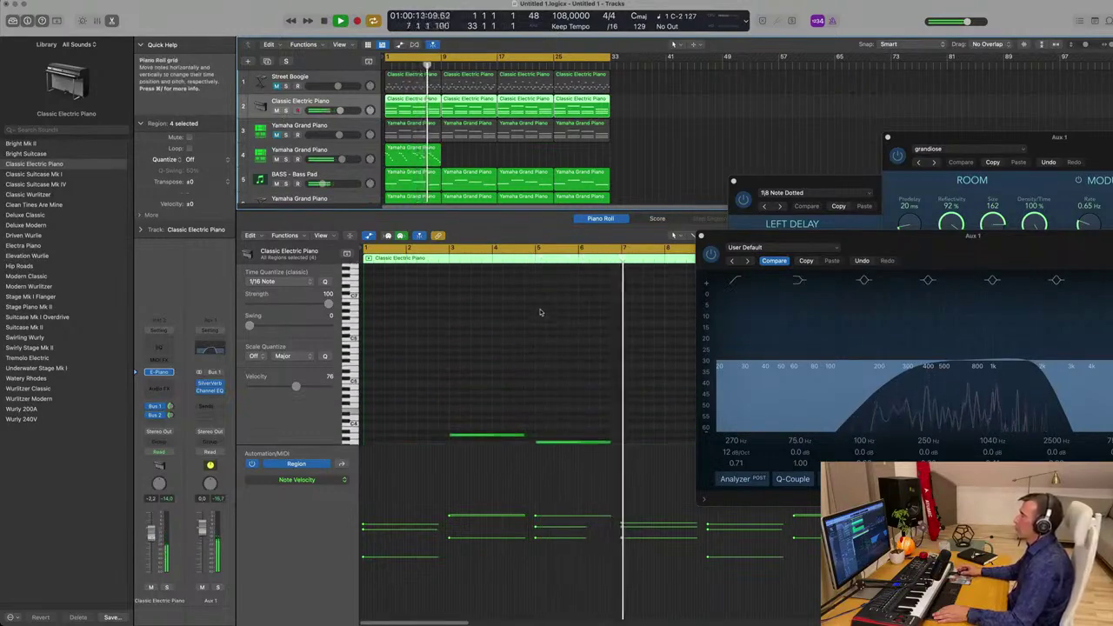
{"action": "scroll", "coordinate": [541, 313], "scroll_direction": "down", "scroll_amount": 3}
{"action": "left_click", "coordinate": [419, 155]}
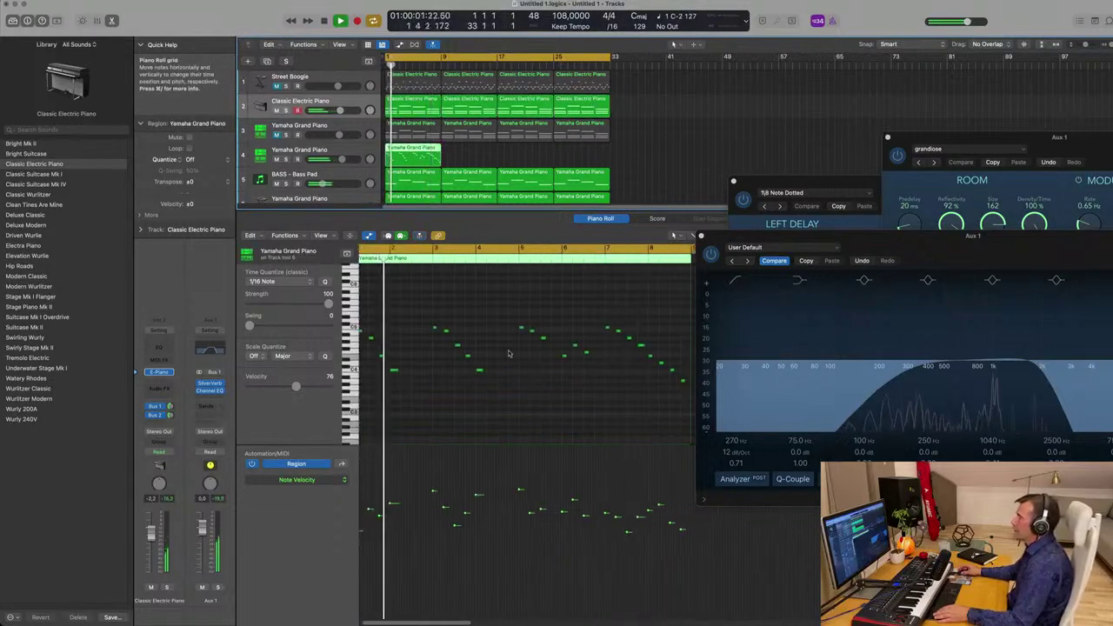
{"action": "mouse_move", "coordinate": [560, 338]}
{"action": "left_mouse_down"}
{"action": "mouse_move", "coordinate": [591, 366]}
{"action": "mouse_move", "coordinate": [553, 357]}
{"action": "left_mouse_up"}
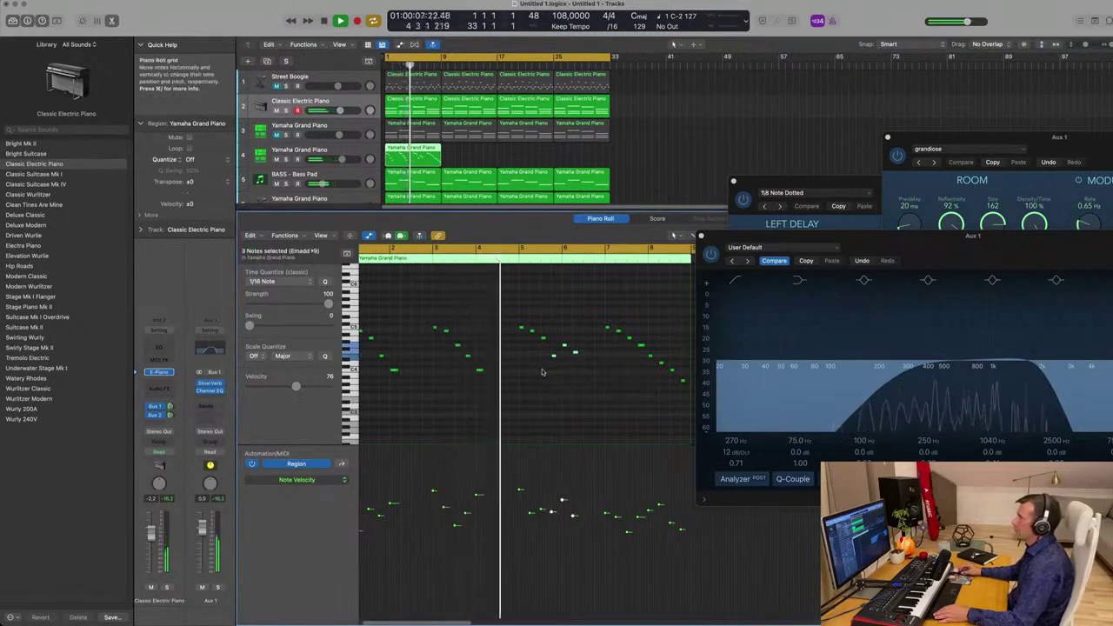
{"action": "left_click", "coordinate": [467, 368]}
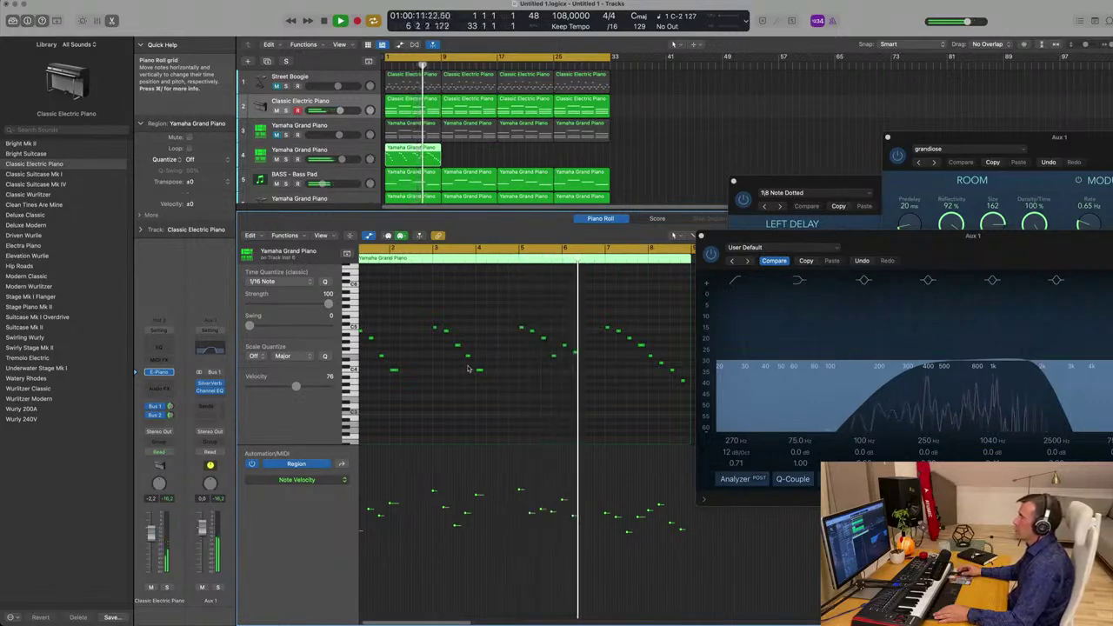
Repeat the eight-bar melody region on track 4 three times so it fills the arrangement up to bar 33.
{"action": "scroll", "coordinate": [511, 368], "scroll_direction": "left", "scroll_amount": 1}
{"action": "scroll", "coordinate": [509, 365], "scroll_direction": "left", "scroll_amount": 3}
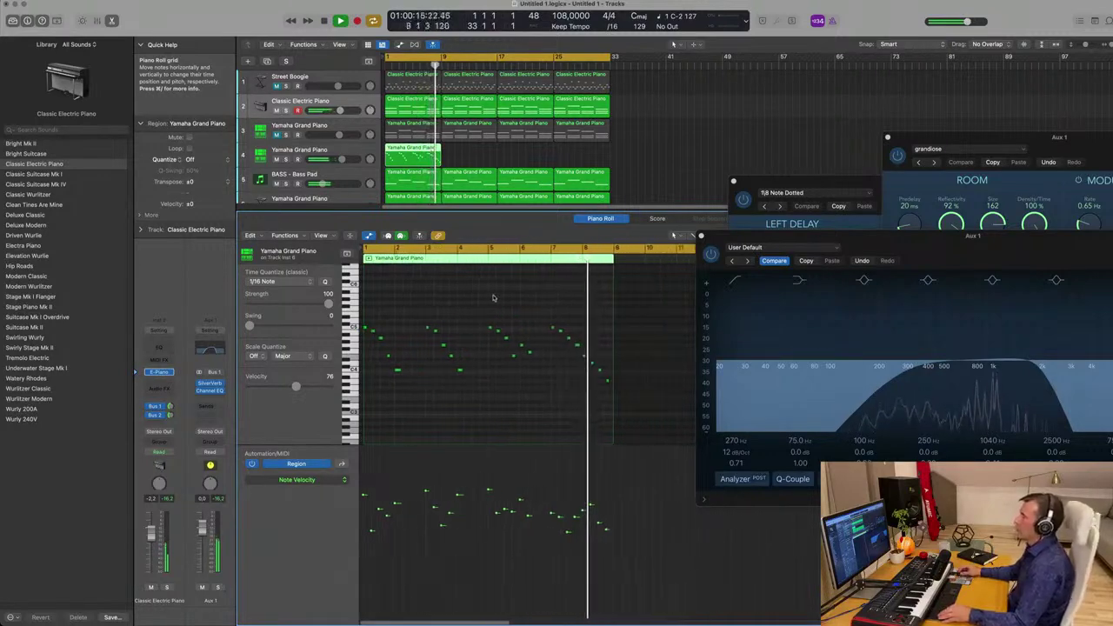
{"action": "left_click", "coordinate": [468, 157]}
{"action": "left_click", "coordinate": [389, 162]}
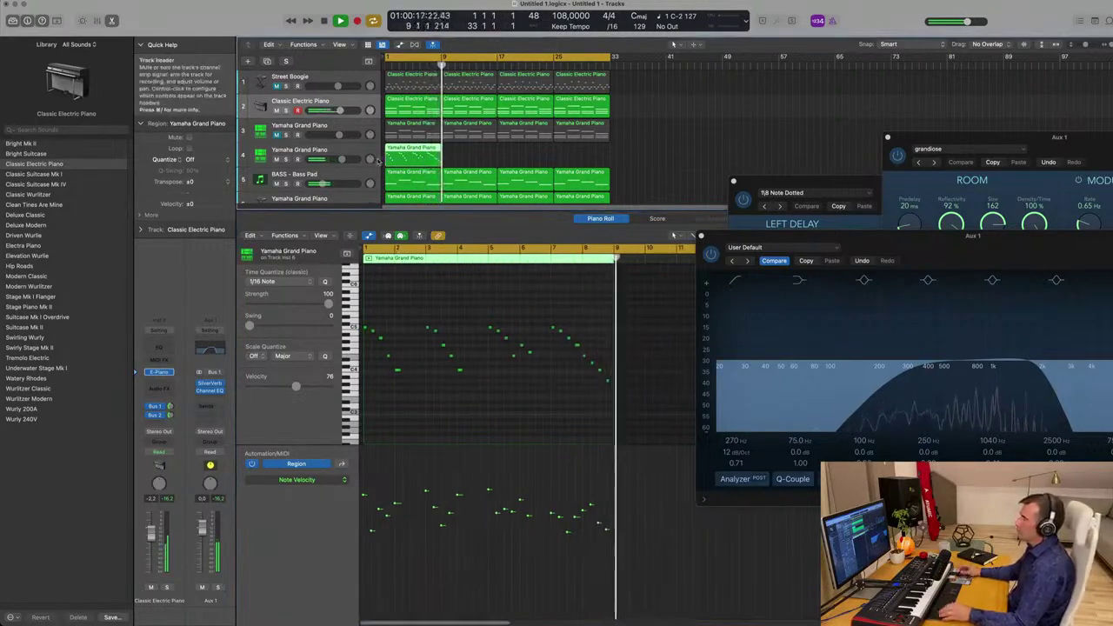
{"action": "key", "text": "super+r"}
{"action": "key", "text": "super+r"}
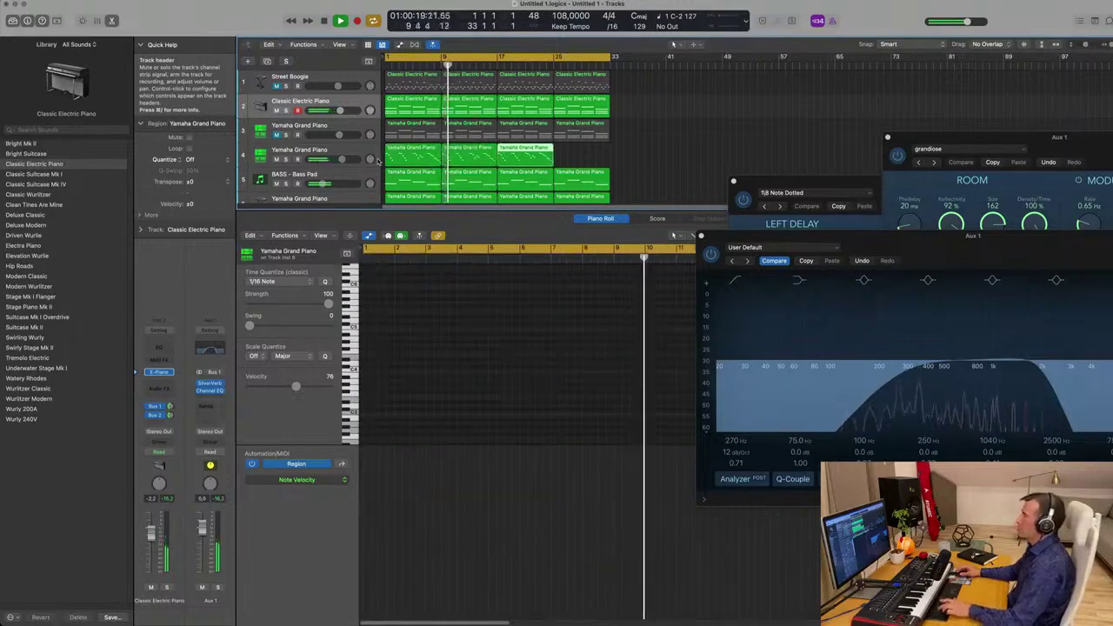
{"action": "key", "text": "super+r"}
{"action": "scroll", "coordinate": [629, 141], "scroll_direction": "down", "scroll_amount": 1}
{"action": "key", "text": "x"}
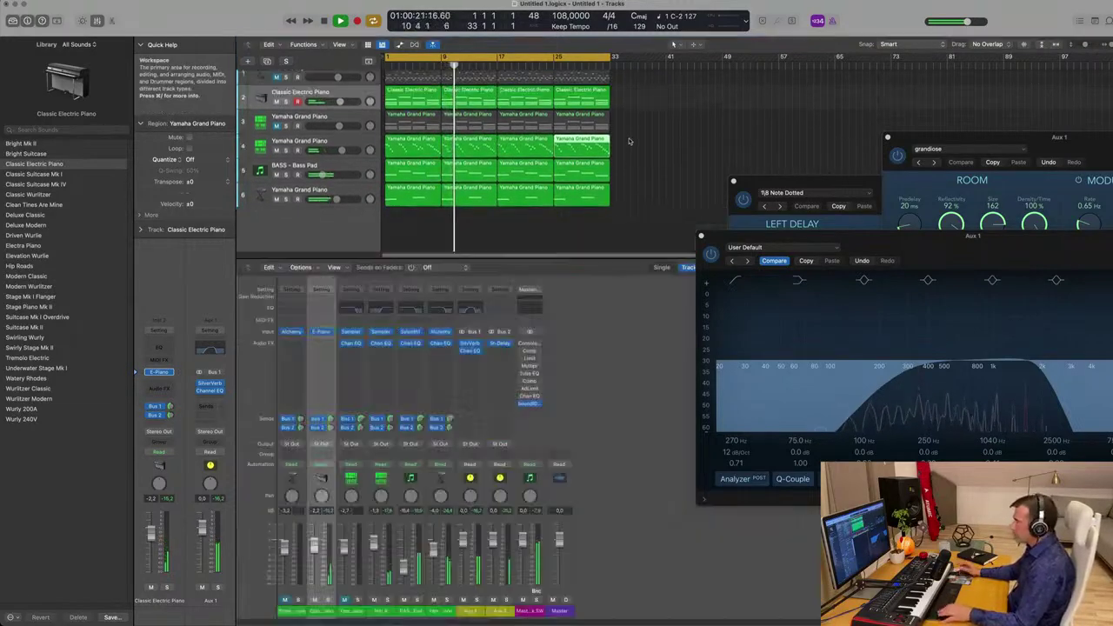
{"action": "key", "text": "x"}
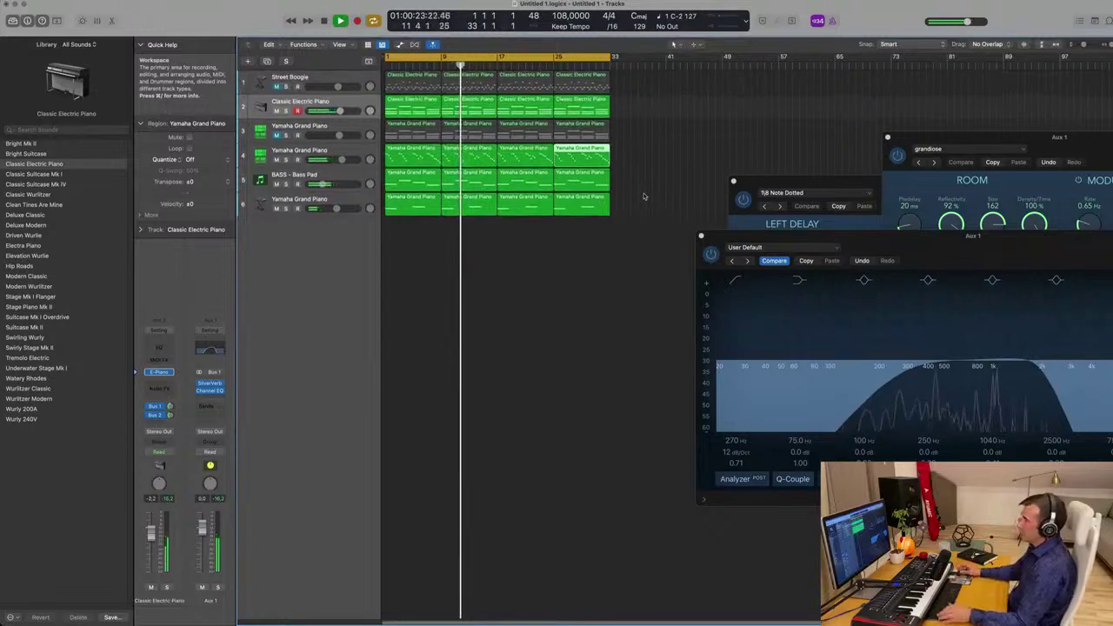
{"action": "left_click", "coordinate": [537, 265]}
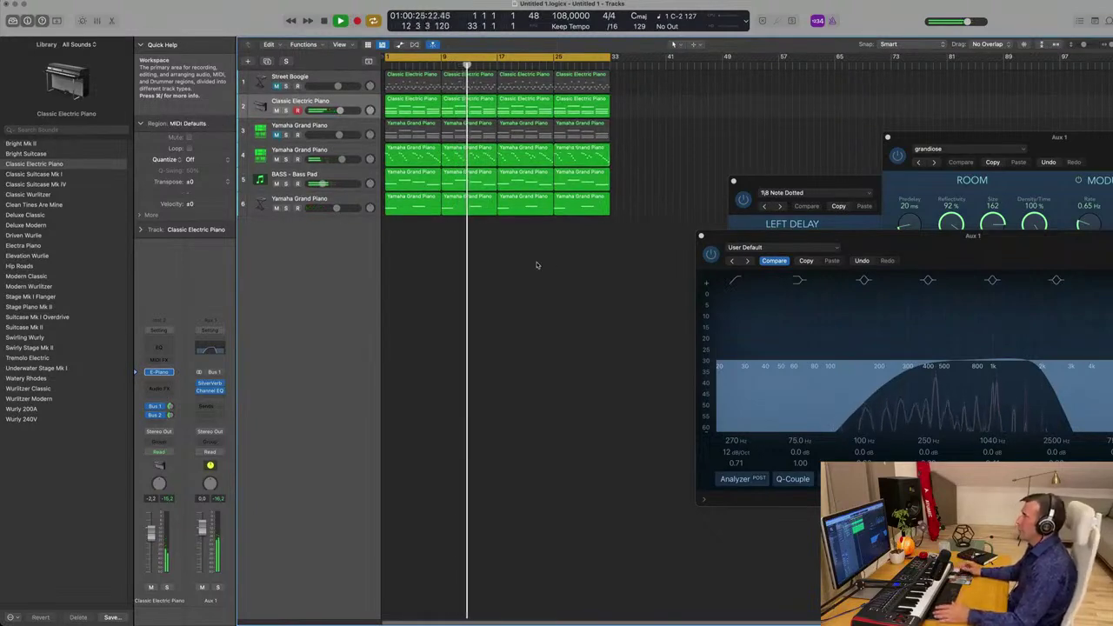
Duplicate the BASS - Bass Pad track and load a stereo Alchemy instrument on the new track.
{"action": "left_click", "coordinate": [353, 177]}
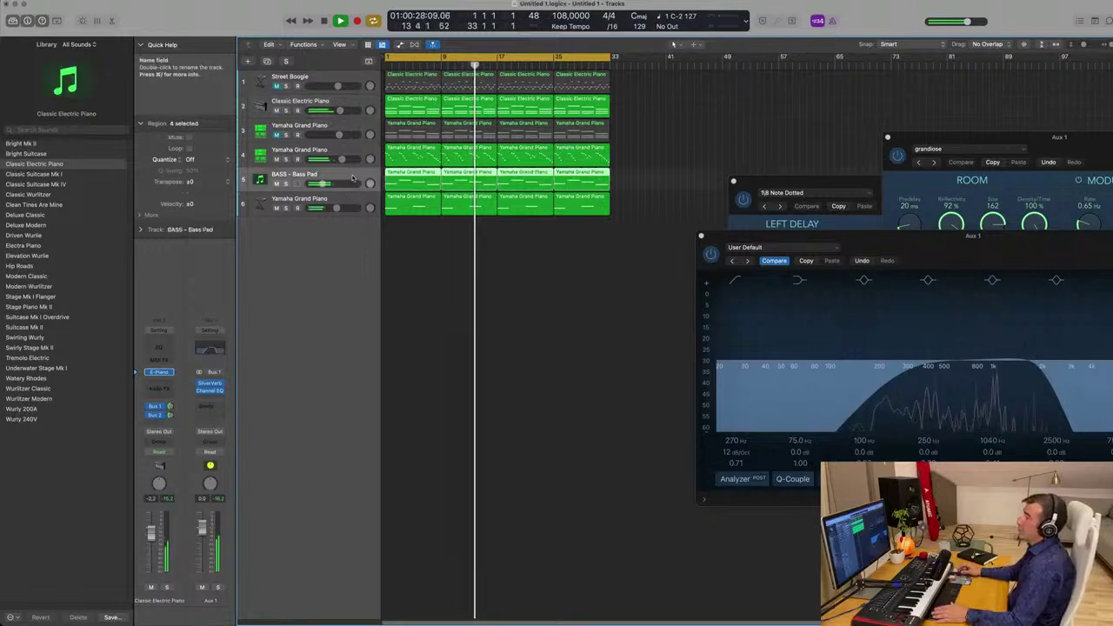
{"action": "left_click", "coordinate": [267, 61]}
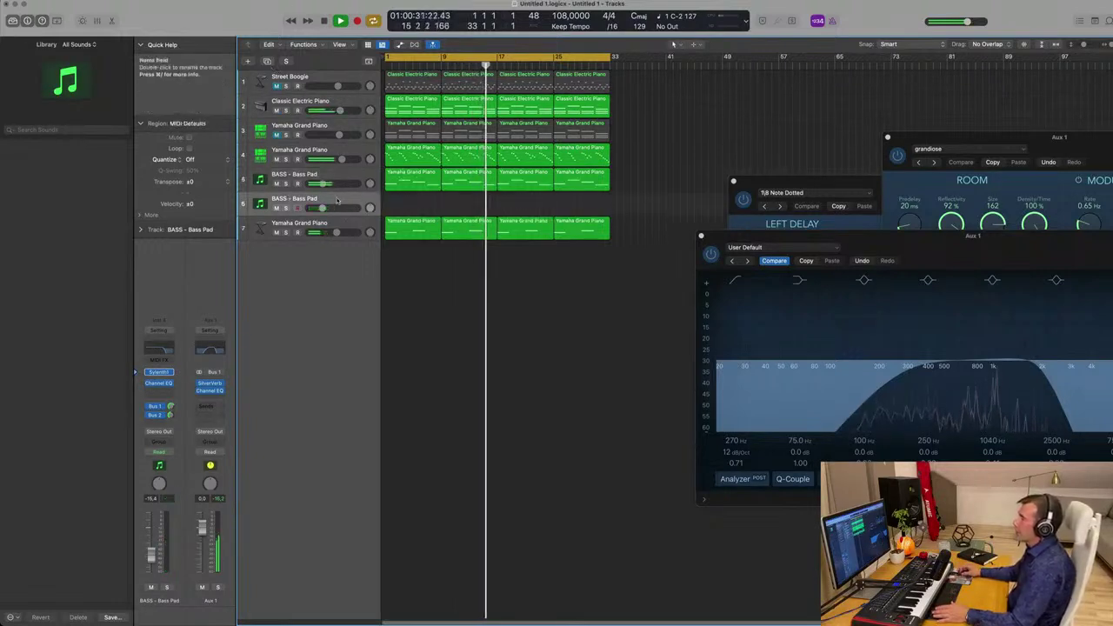
{"action": "left_click", "coordinate": [173, 376]}
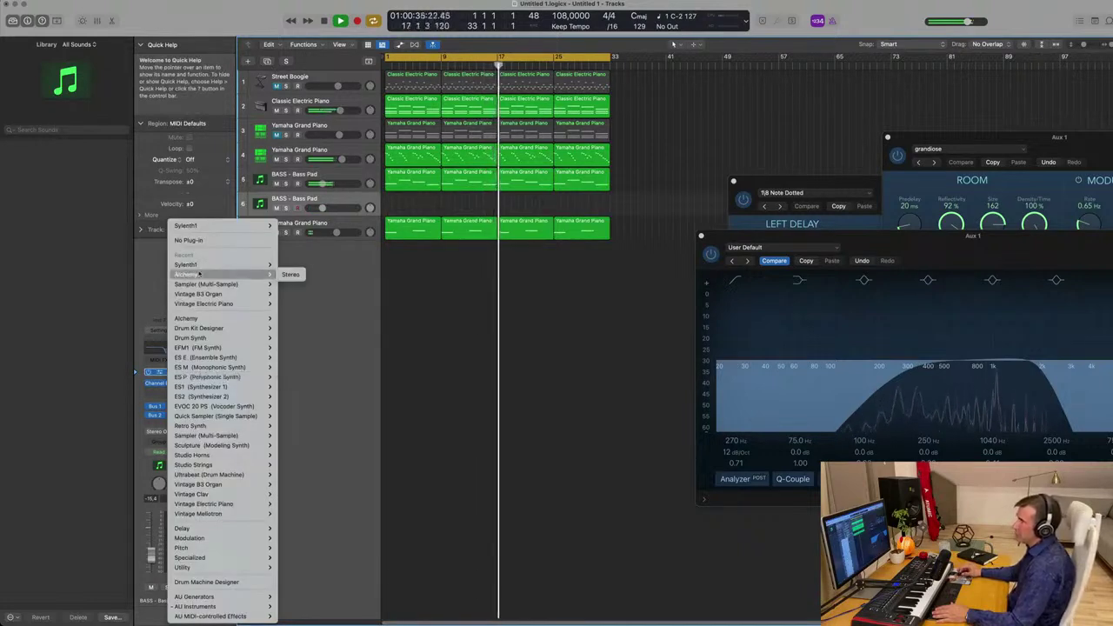
{"action": "left_click", "coordinate": [291, 275]}
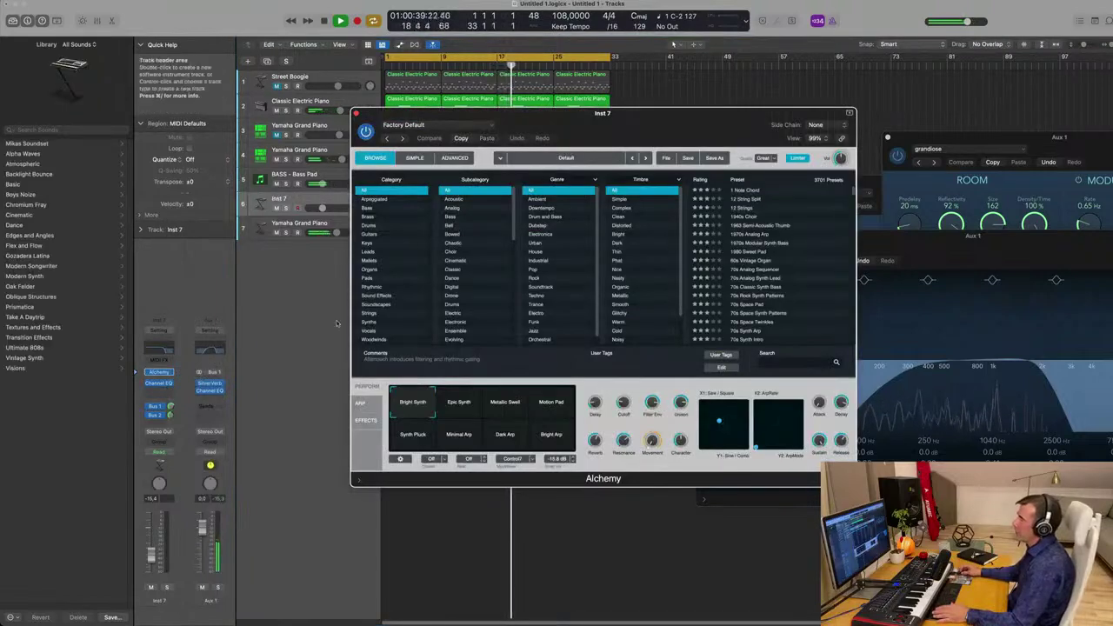
Filter the Alchemy presets to the Rhythmic category and copy the first BASS - Bass Pad region onto the Alchemy track.
{"action": "left_click", "coordinate": [370, 288]}
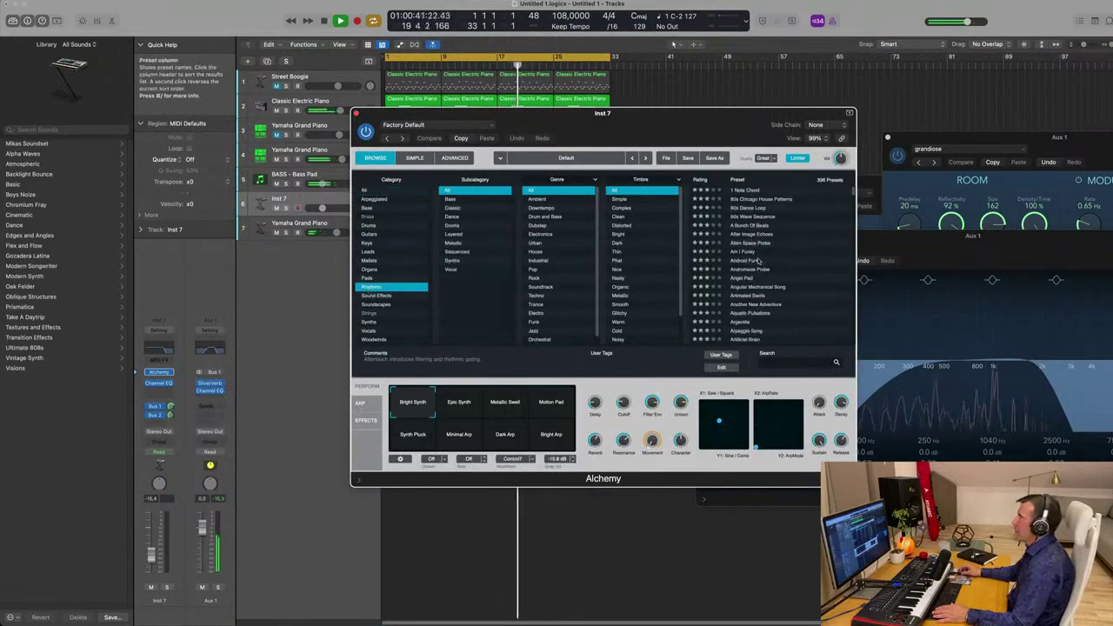
{"action": "left_click_drag", "start_coordinate": [645, 125], "coordinate": [827, 220]}
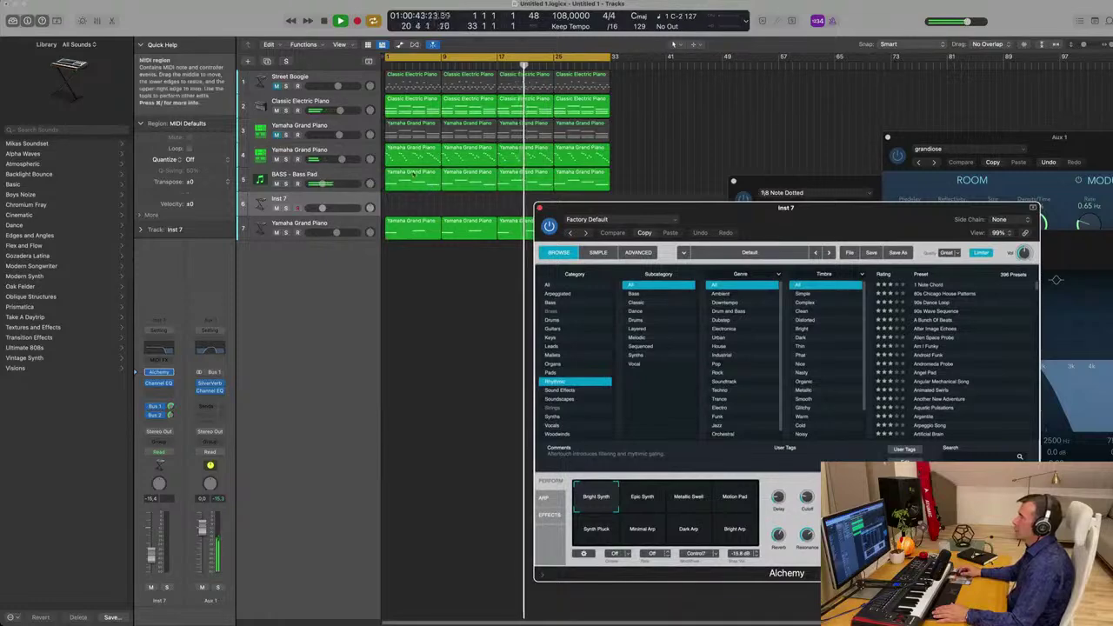
{"action": "left_click", "coordinate": [408, 183]}
{"action": "left_click_drag", "start_coordinate": [408, 183], "coordinate": [411, 206]}
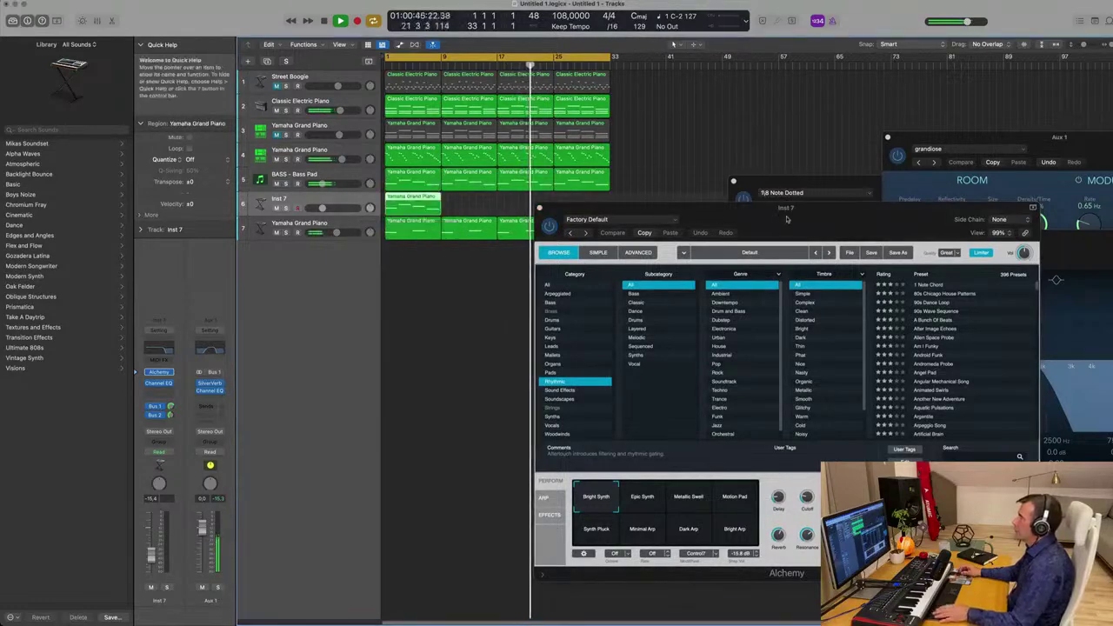
Load the Andromeda Probe preset and repeat the copied region along its track up to bar 33.
{"action": "left_click_drag", "start_coordinate": [788, 213], "coordinate": [687, 151]}
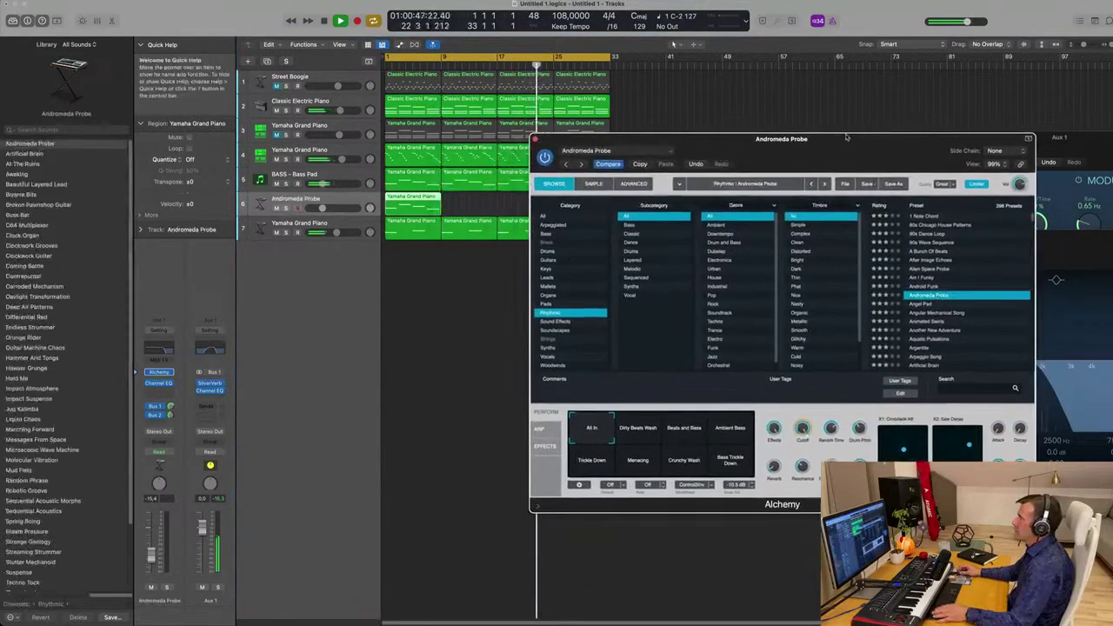
{"action": "left_click", "coordinate": [413, 206]}
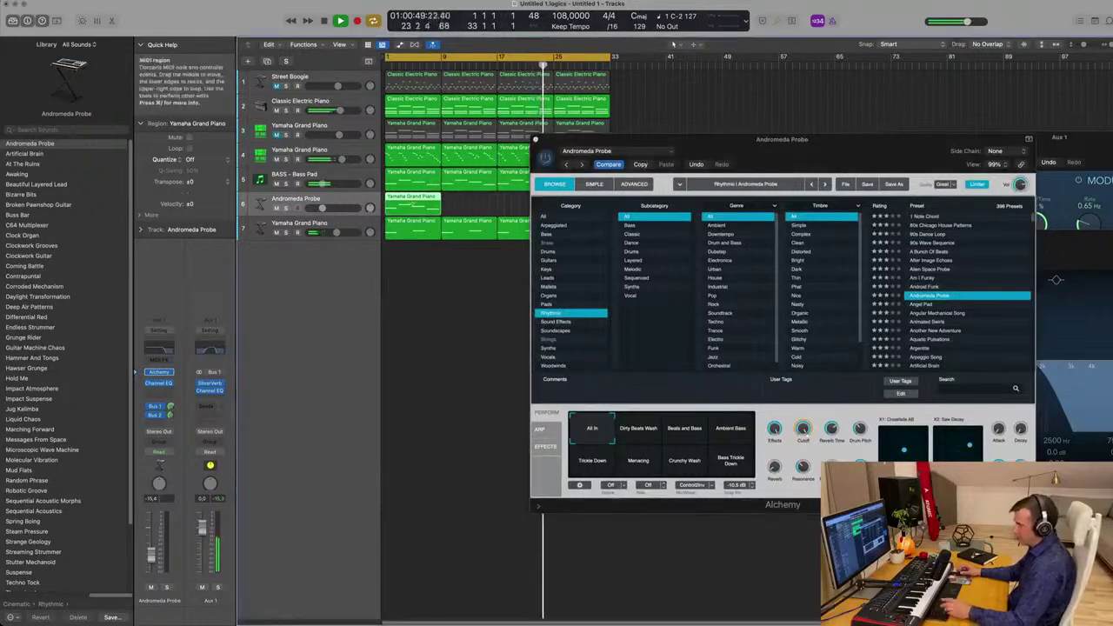
{"action": "key", "text": "super+r"}
{"action": "key", "text": "super+r"}
{"action": "left_click_drag", "start_coordinate": [802, 143], "coordinate": [760, 137]}
{"action": "key", "text": "space"}
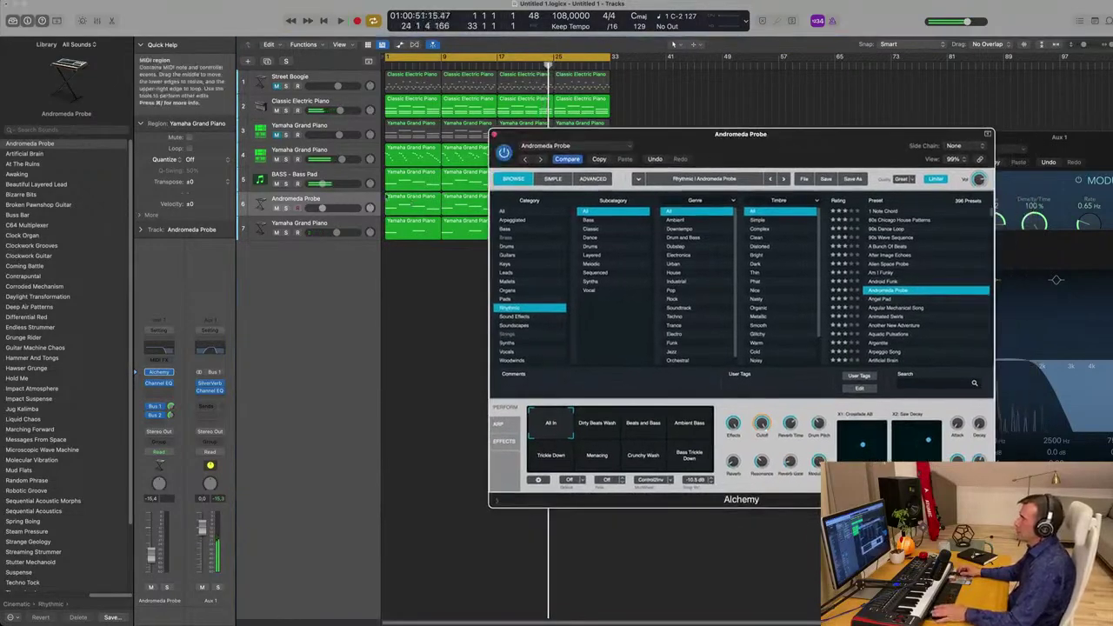
Play the Andromeda Probe track from the start and switch off the high-cut band in its Channel EQ.
{"action": "left_click", "coordinate": [356, 202]}
{"action": "key", "text": "Return"}
{"action": "key", "text": "space"}
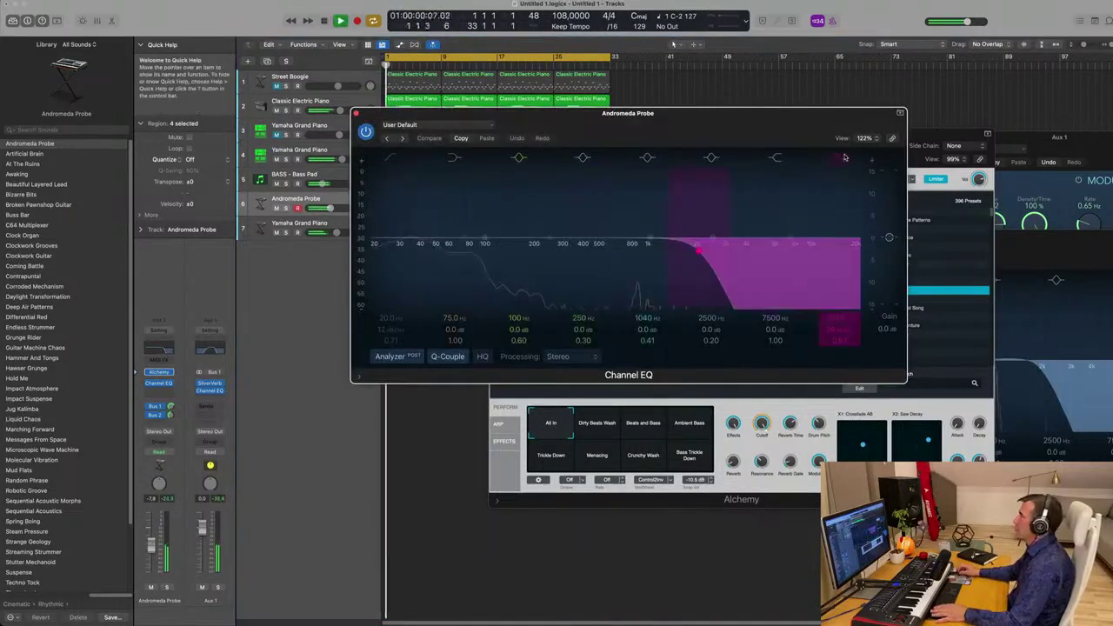
{"action": "left_click", "coordinate": [843, 156]}
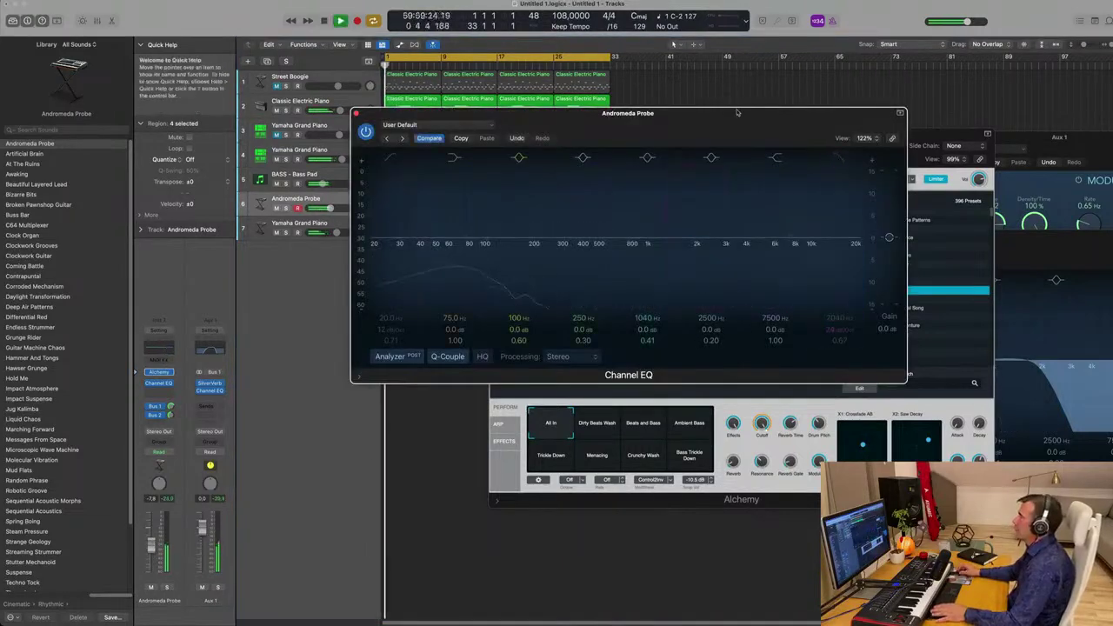
{"action": "left_click_drag", "start_coordinate": [736, 112], "coordinate": [726, 119]}
{"action": "left_click", "coordinate": [347, 120]}
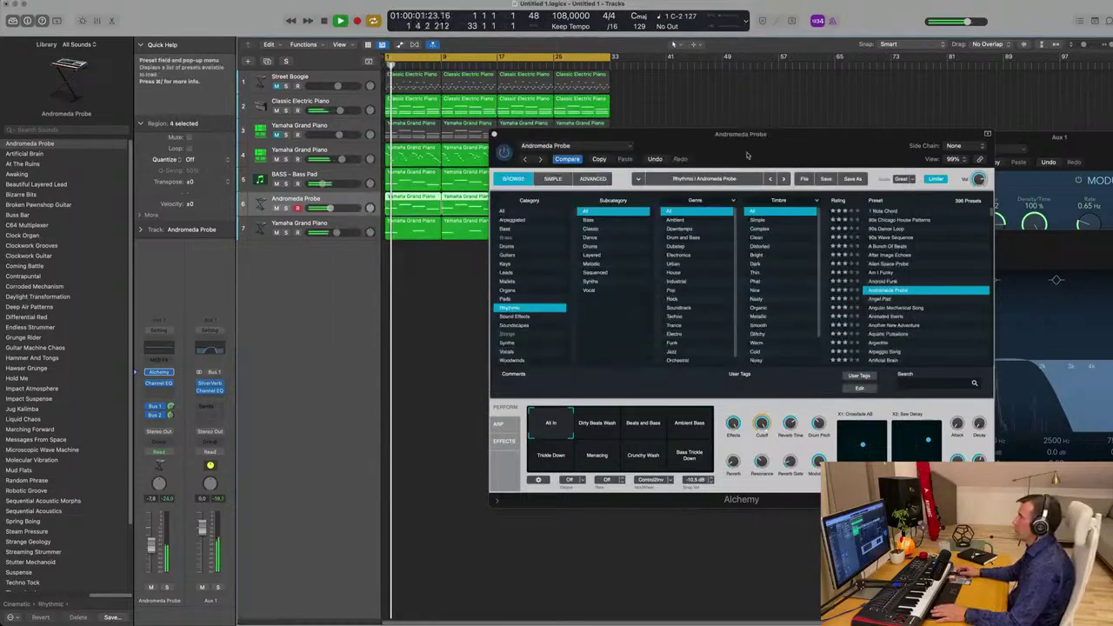
Raise the Andromeda Probe track's volume to -2.3 dB and play the arrangement.
{"action": "left_click_drag", "start_coordinate": [599, 133], "coordinate": [629, 150]}
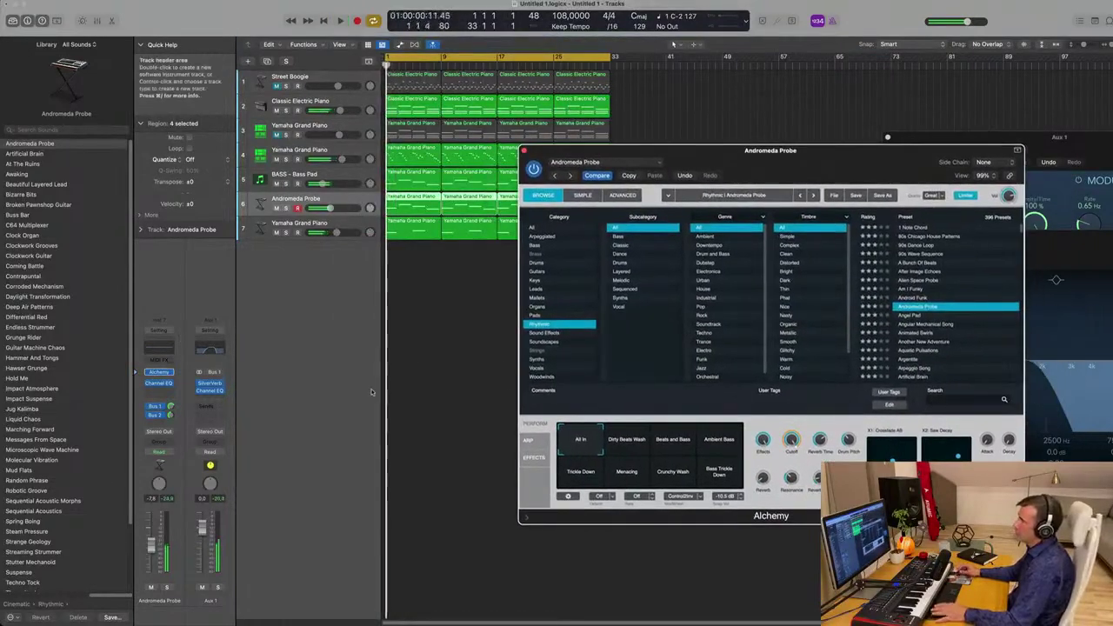
{"action": "key", "text": "space"}
{"action": "left_click", "coordinate": [672, 44]}
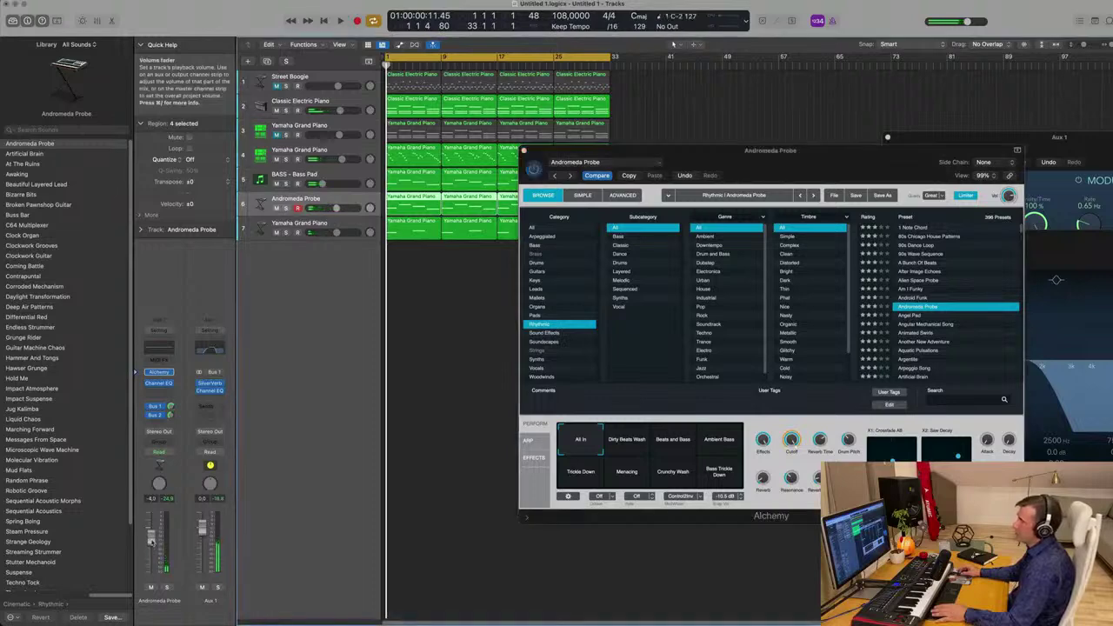
{"action": "key", "text": "space"}
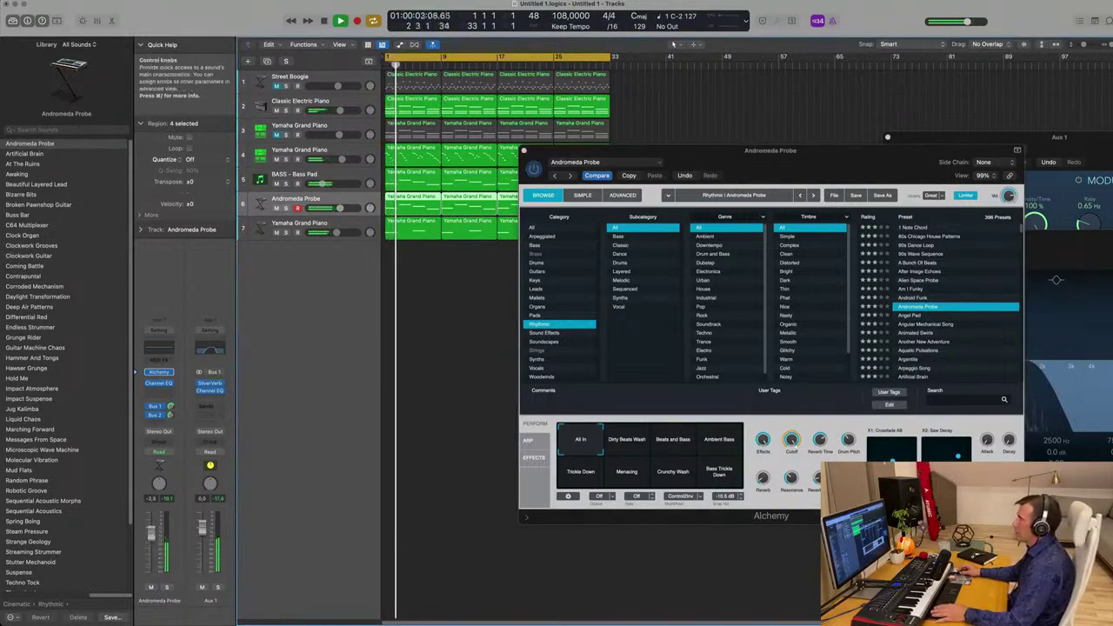
Audition Alchemy's transform pad snapshots from Dirty Beats Wash through Bass Trickle Down, and return to All In.
{"action": "left_click", "coordinate": [620, 440]}
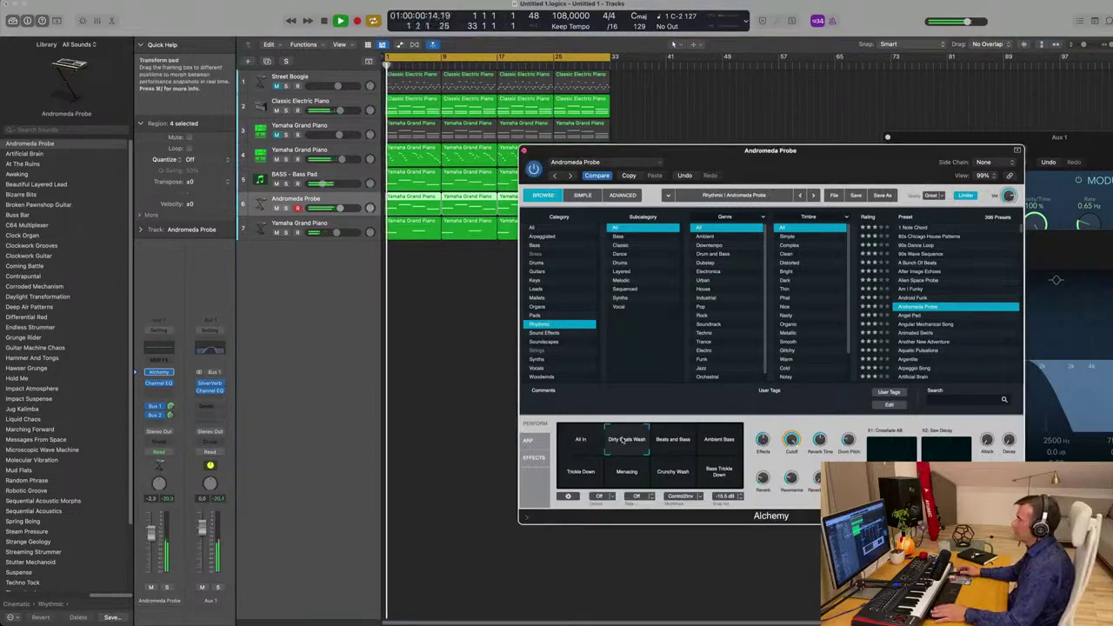
{"action": "left_click", "coordinate": [670, 441]}
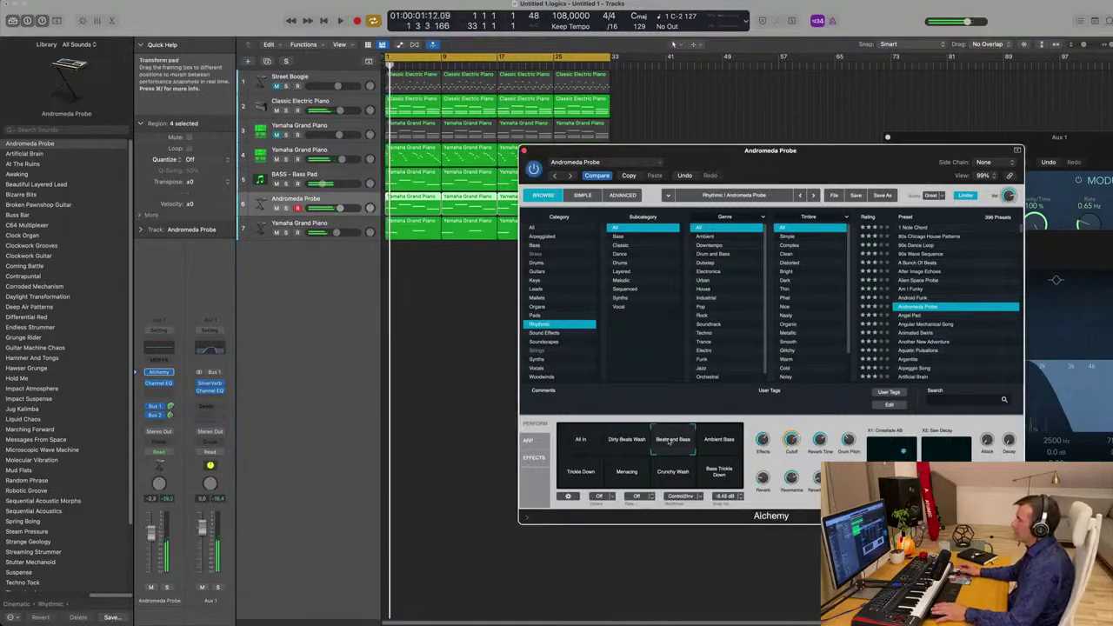
{"action": "left_click", "coordinate": [716, 444]}
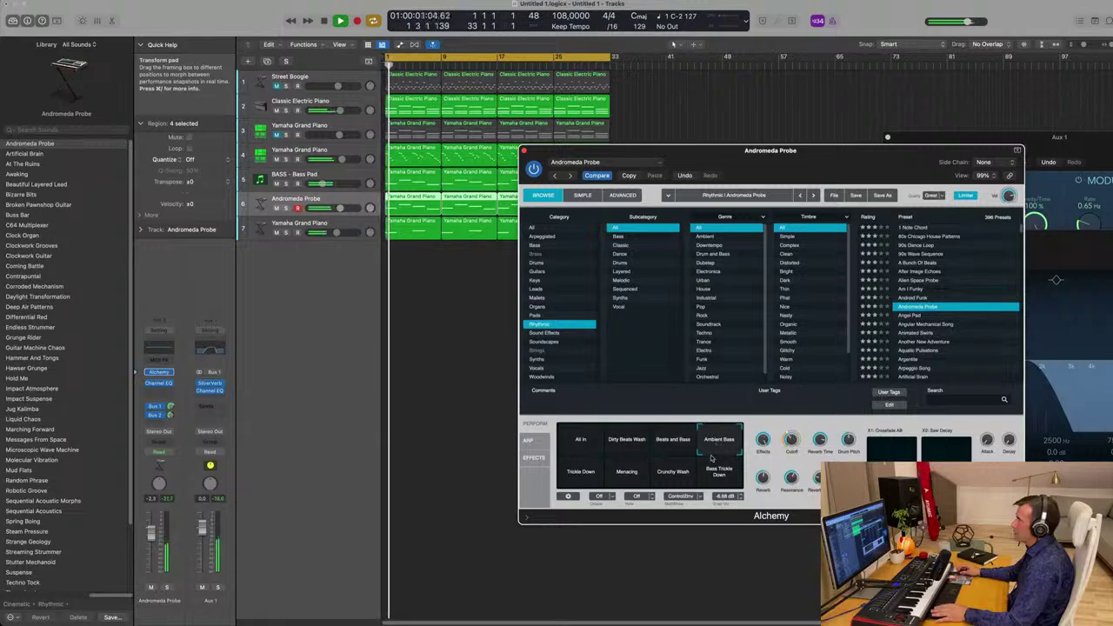
{"action": "left_click", "coordinate": [577, 478]}
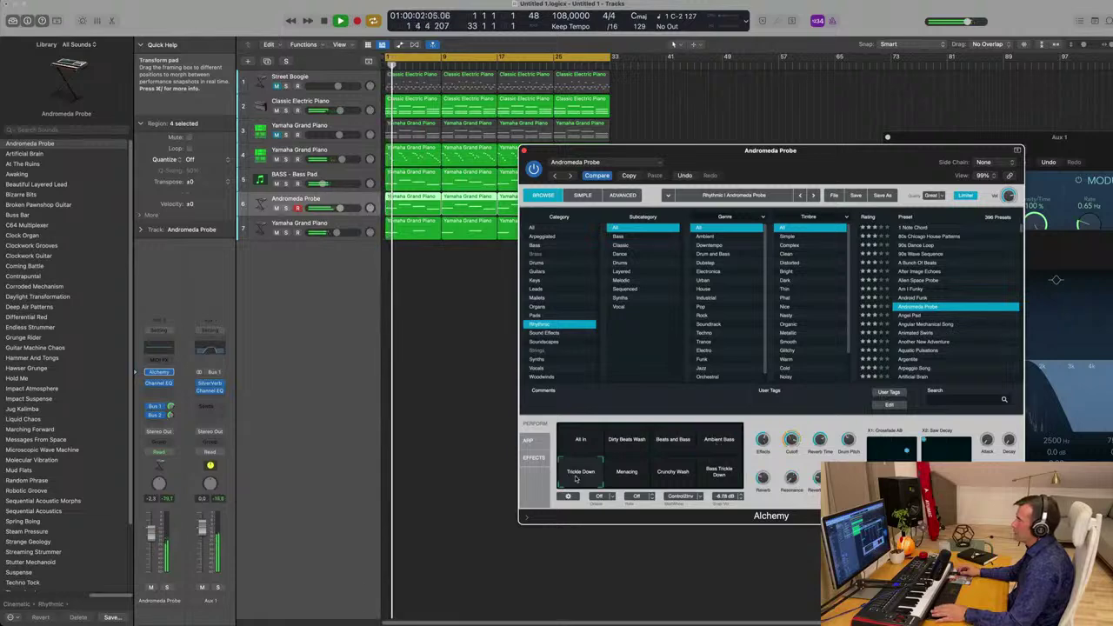
{"action": "left_click", "coordinate": [632, 474]}
{"action": "left_click", "coordinate": [680, 475]}
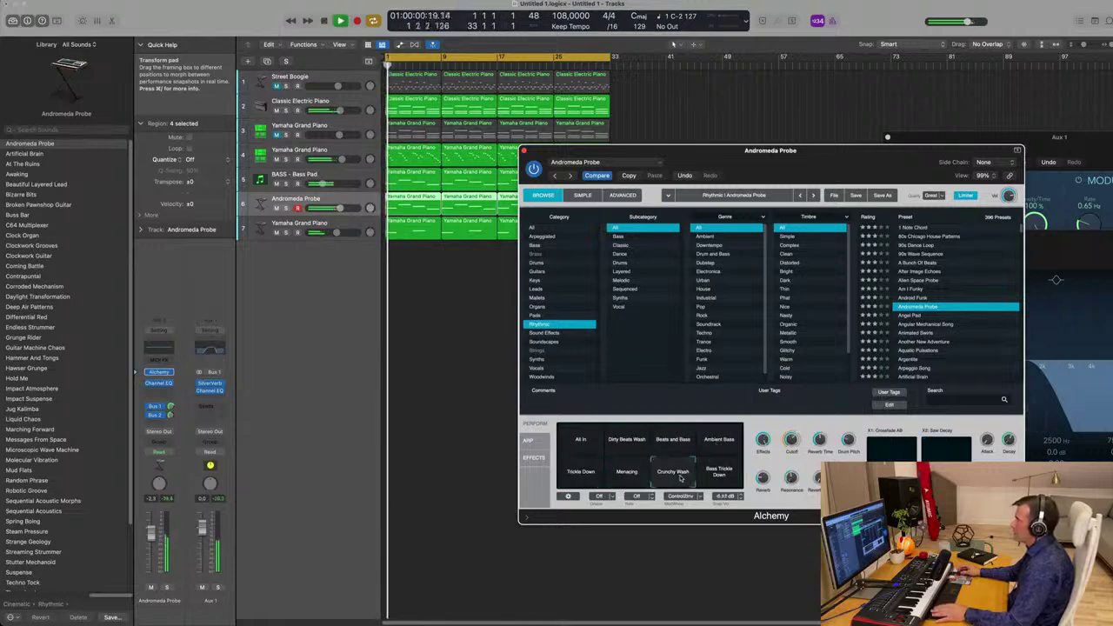
{"action": "left_click", "coordinate": [720, 475]}
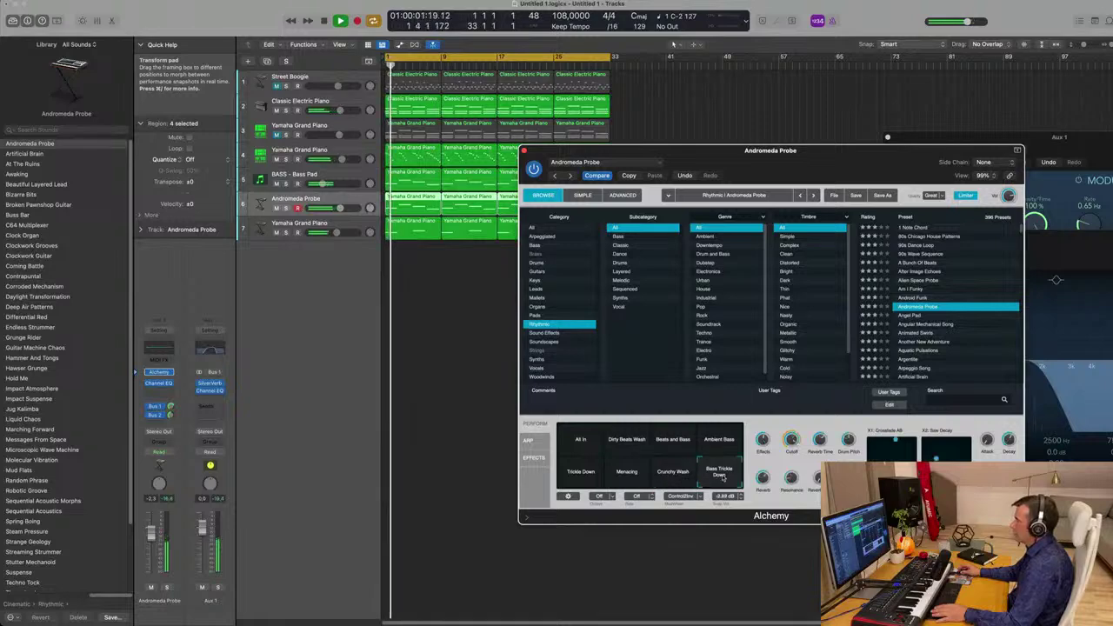
{"action": "left_click", "coordinate": [575, 443]}
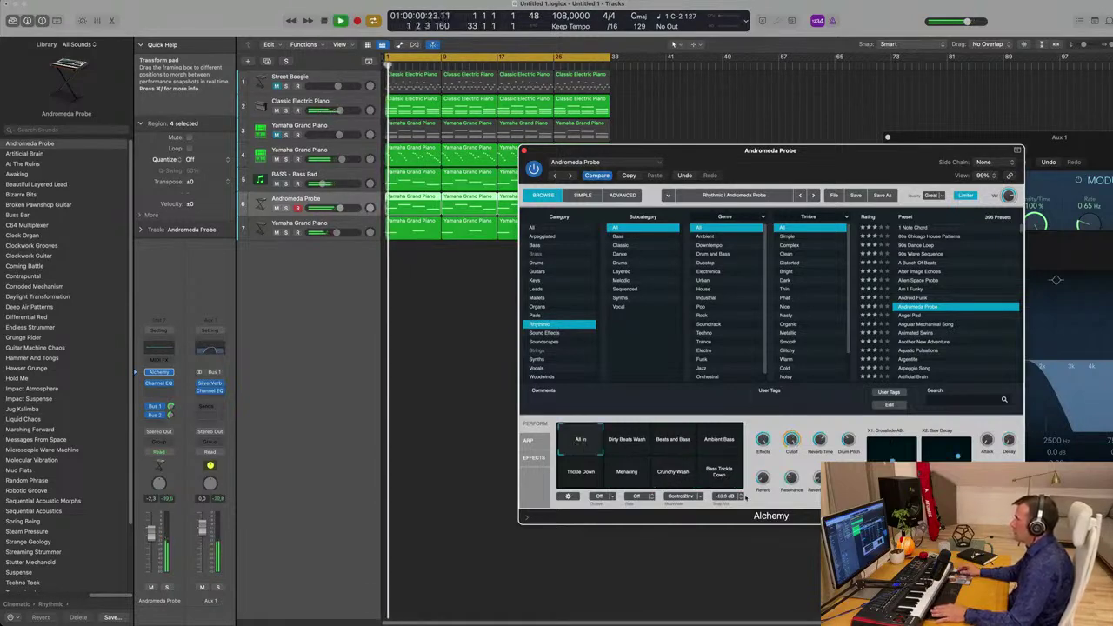
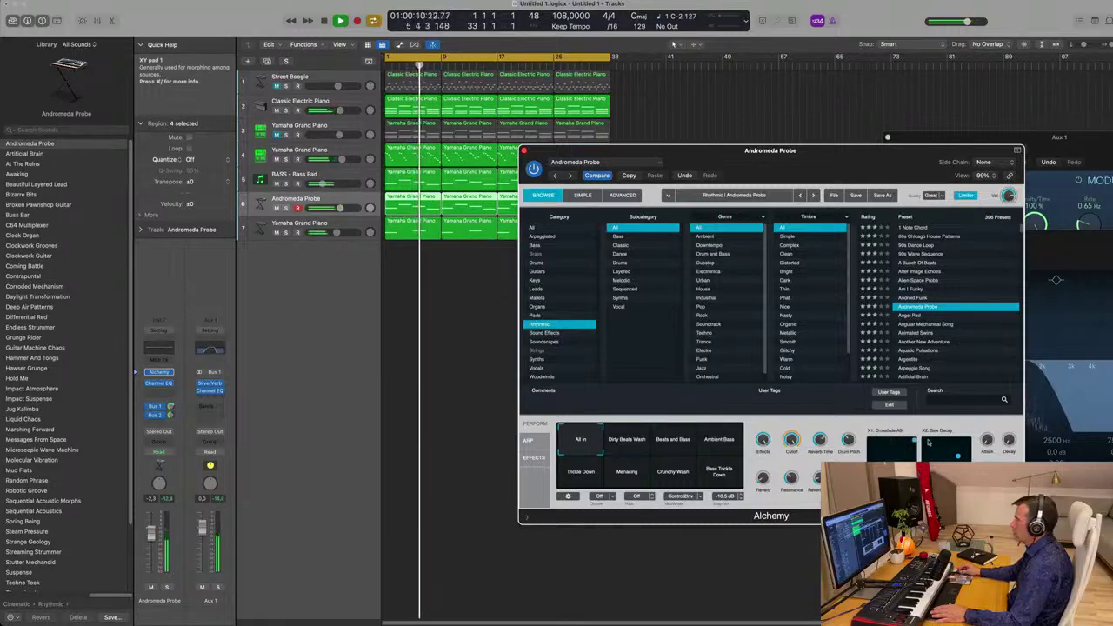
Replay the arrangement from the beginning and solo the Andromeda Probe track.
{"action": "key", "text": "Return"}
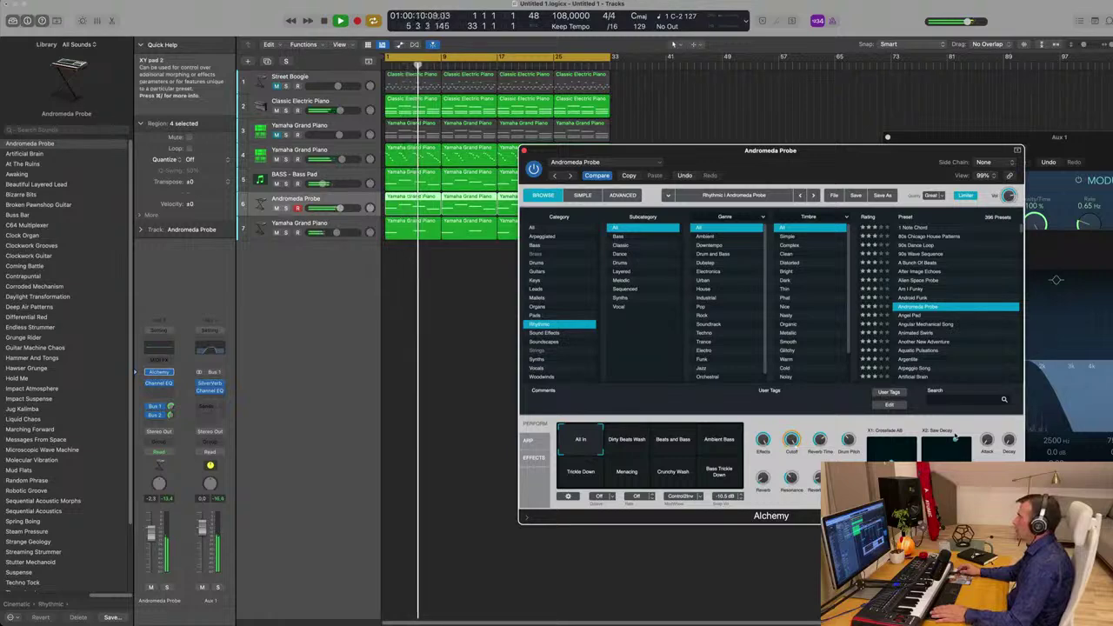
{"action": "key", "text": "Return"}
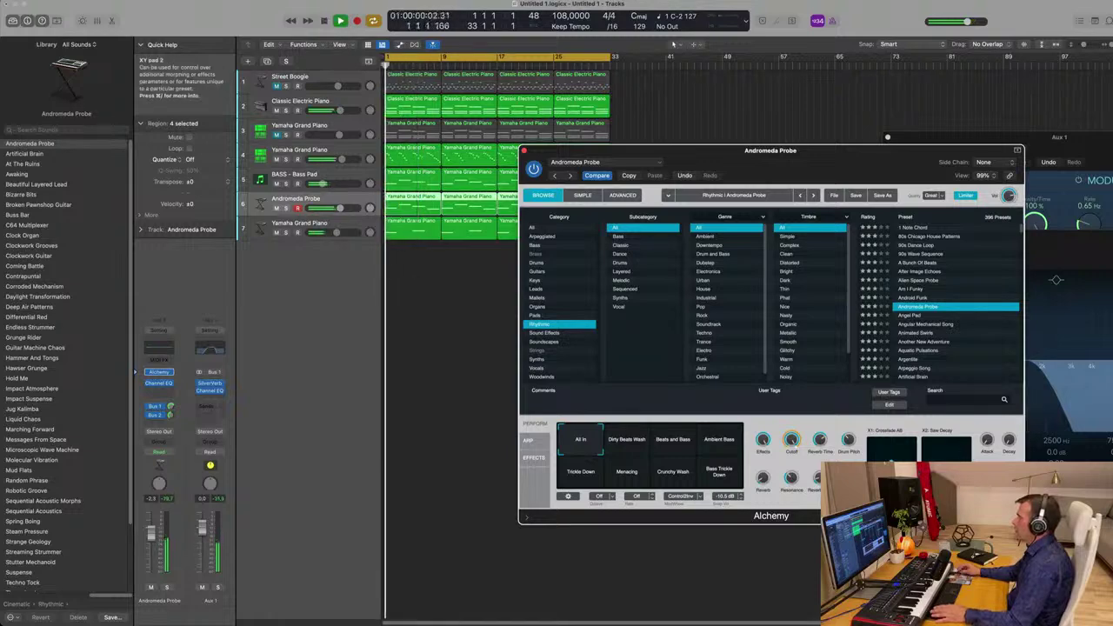
{"action": "key", "text": "space"}
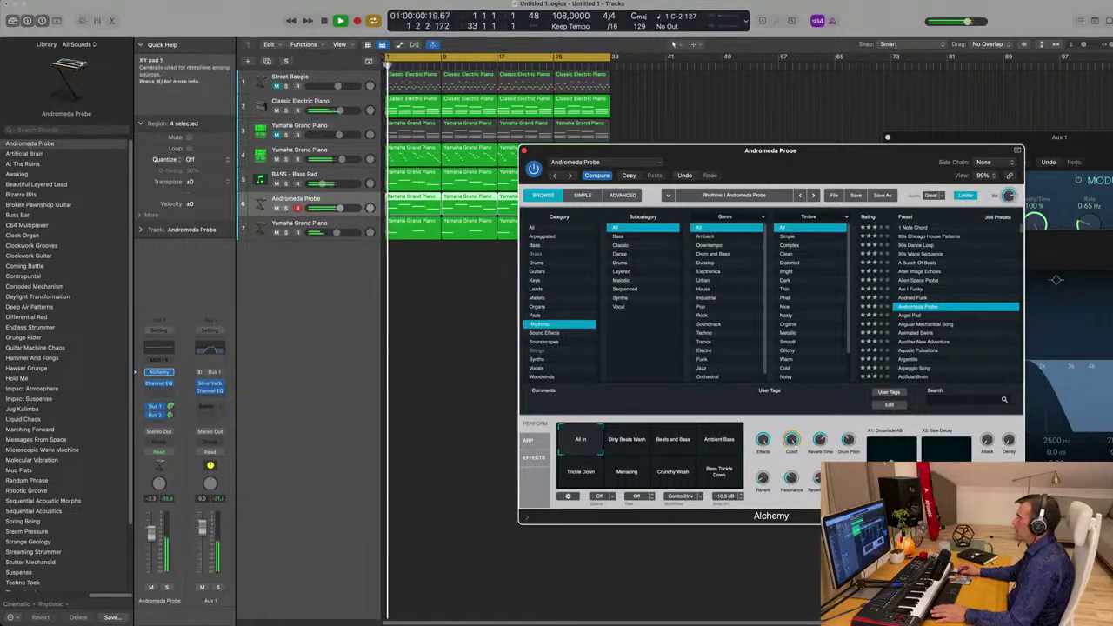
{"action": "key", "text": "Return"}
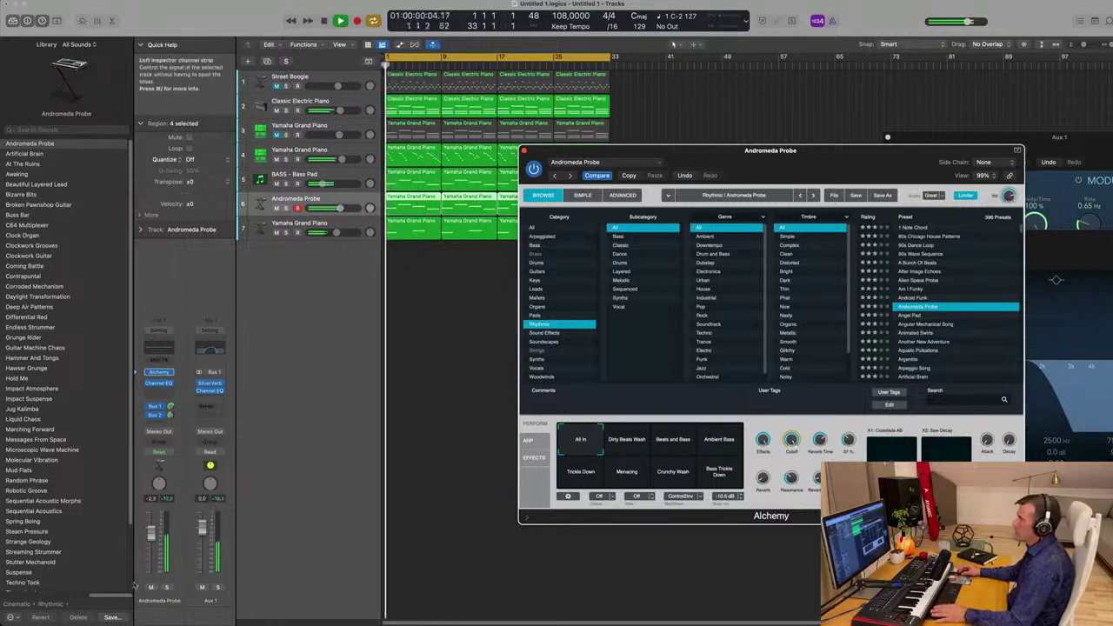
{"action": "left_click", "coordinate": [167, 587]}
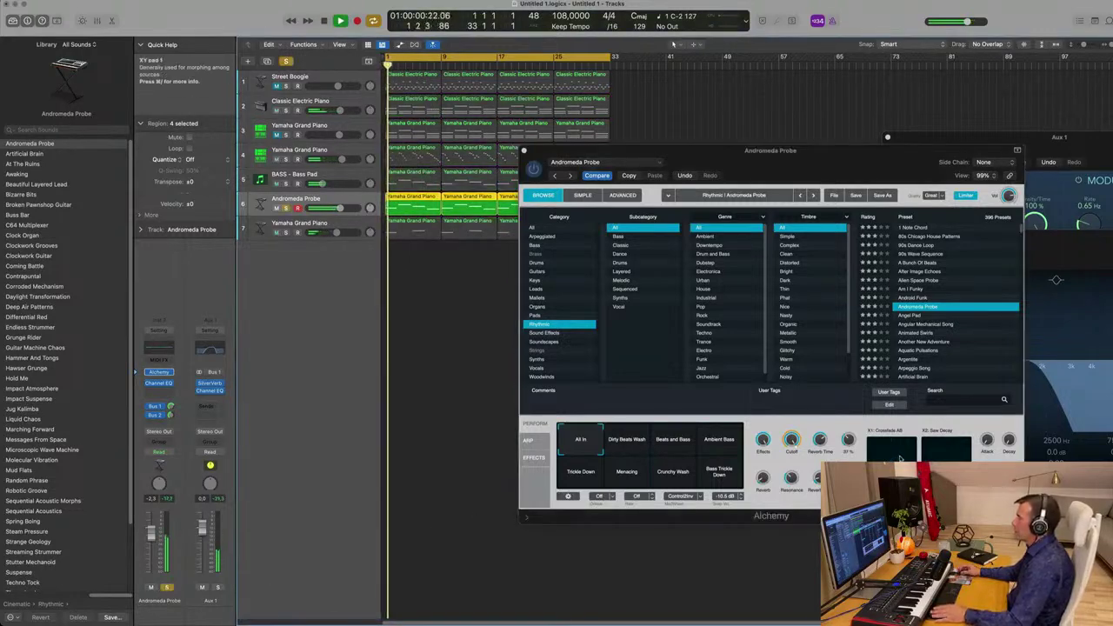
Try Alchemy's X2 Saw Decay pad and replay the soloed Andromeda Probe track from the beginning.
{"action": "left_click", "coordinate": [946, 472]}
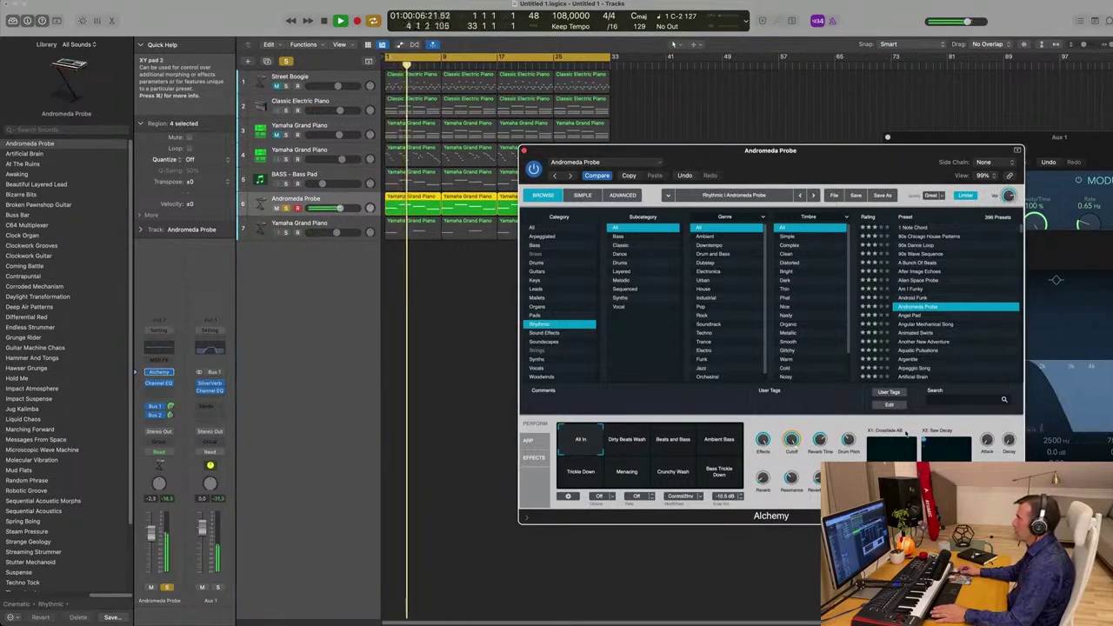
{"action": "key", "text": "Return"}
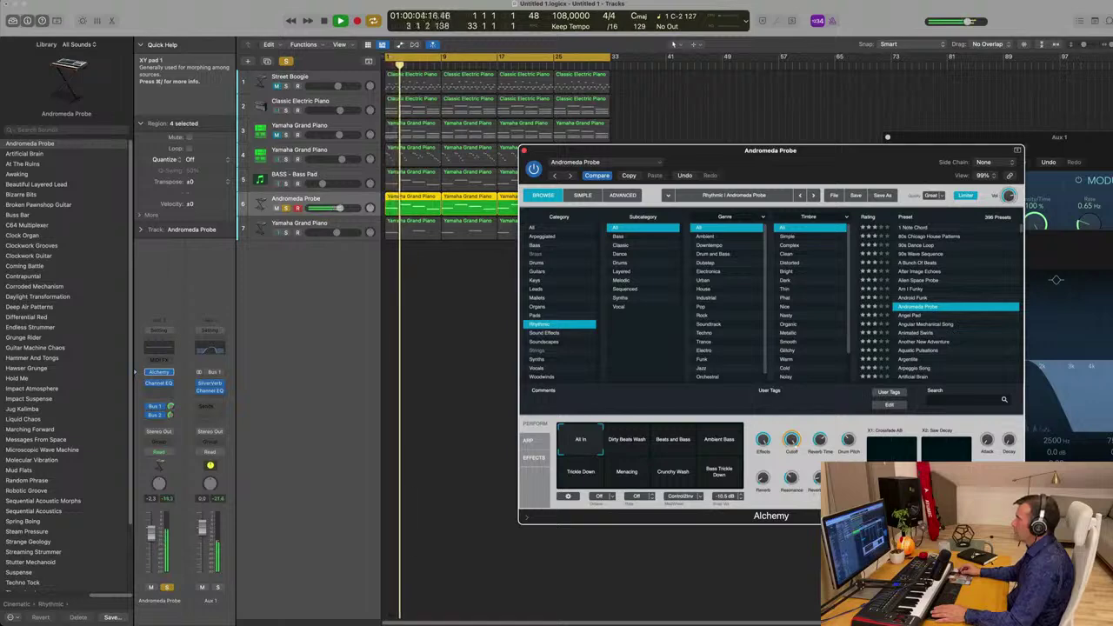
{"action": "key", "text": "Return"}
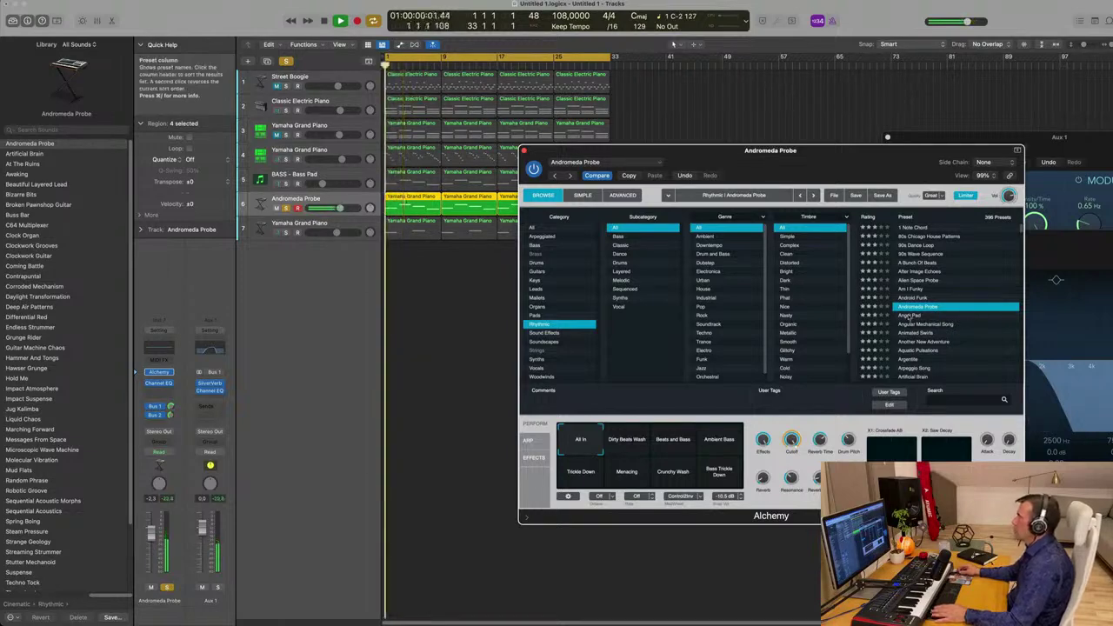
Unsolo the track, audition the Angel Pad and Animated Swirls presets in Alchemy, and load the Argentite preset.
{"action": "key", "text": "Down"}
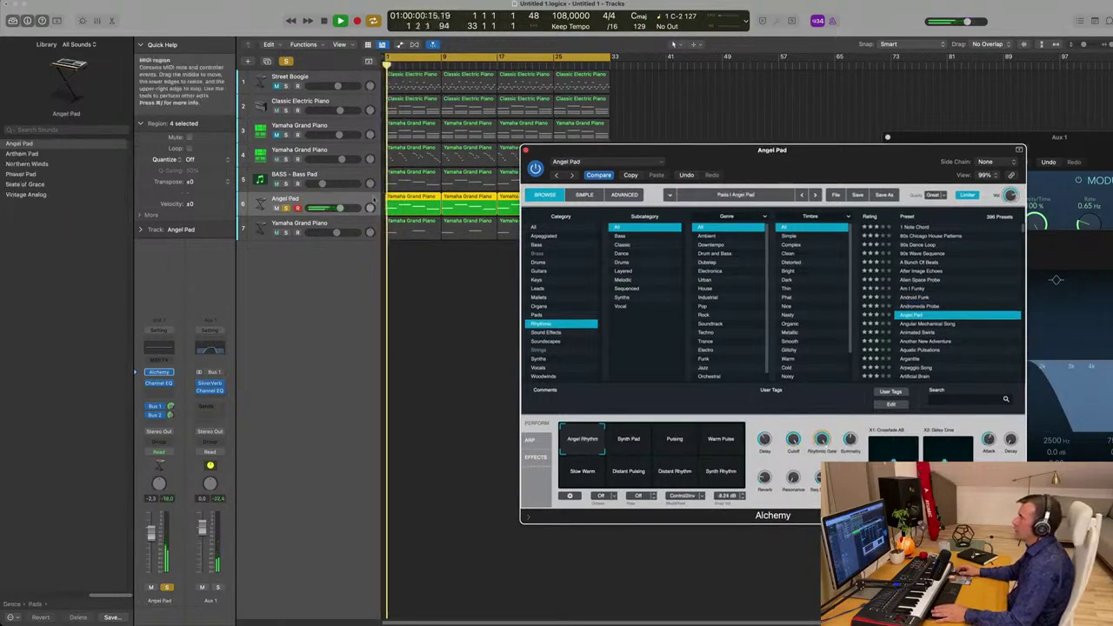
{"action": "left_click", "coordinate": [287, 208]}
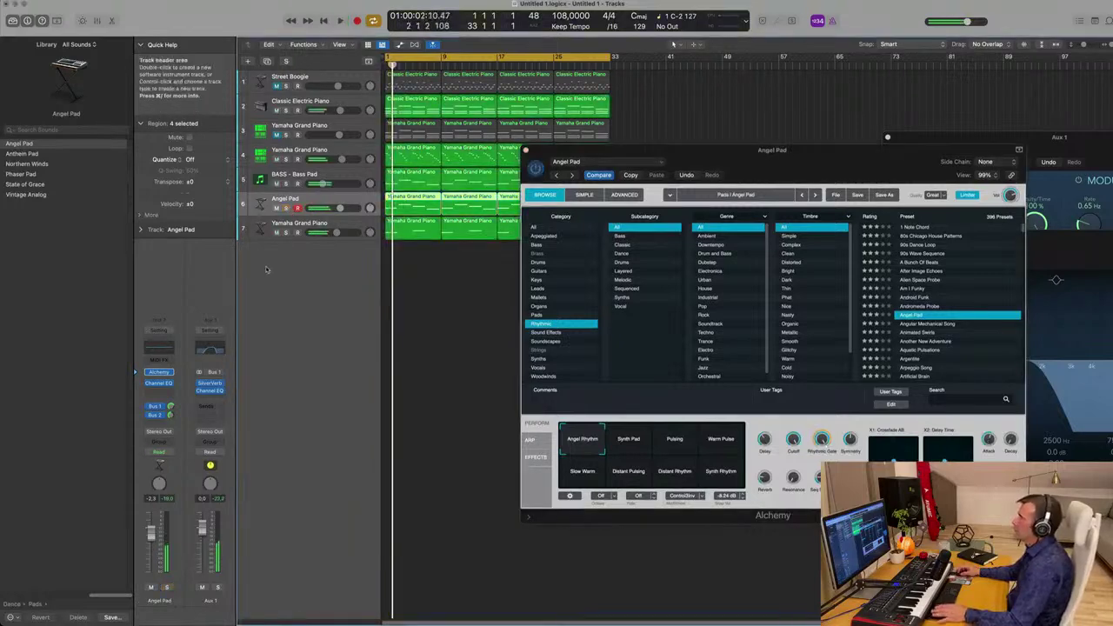
{"action": "left_click", "coordinate": [928, 333]}
{"action": "scroll", "coordinate": [948, 309], "scroll_direction": "down", "scroll_amount": 2}
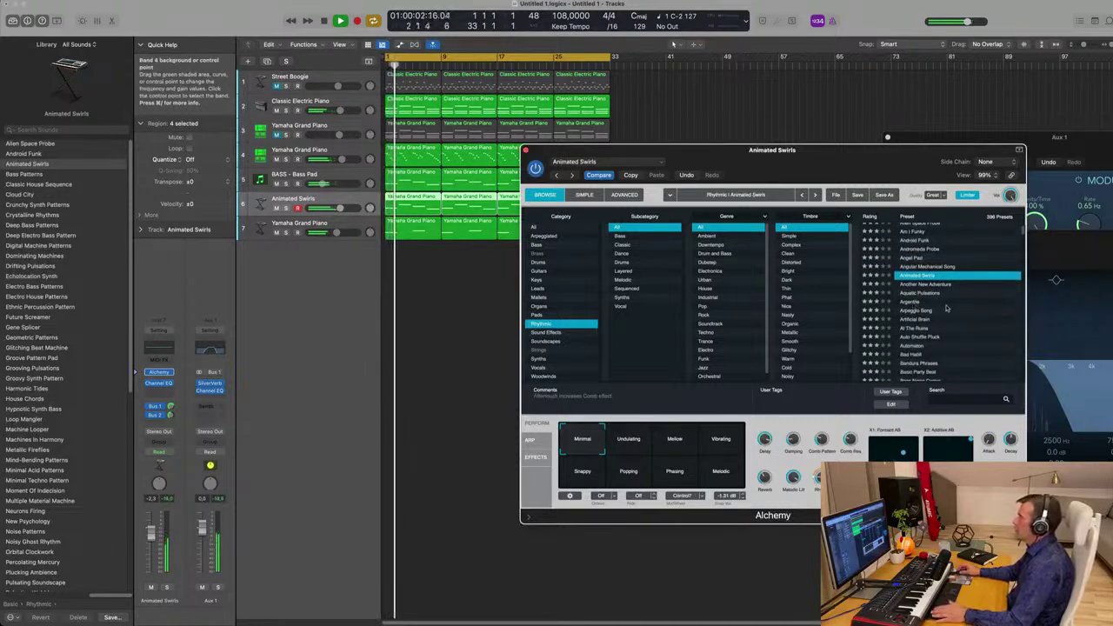
{"action": "left_click", "coordinate": [946, 302]}
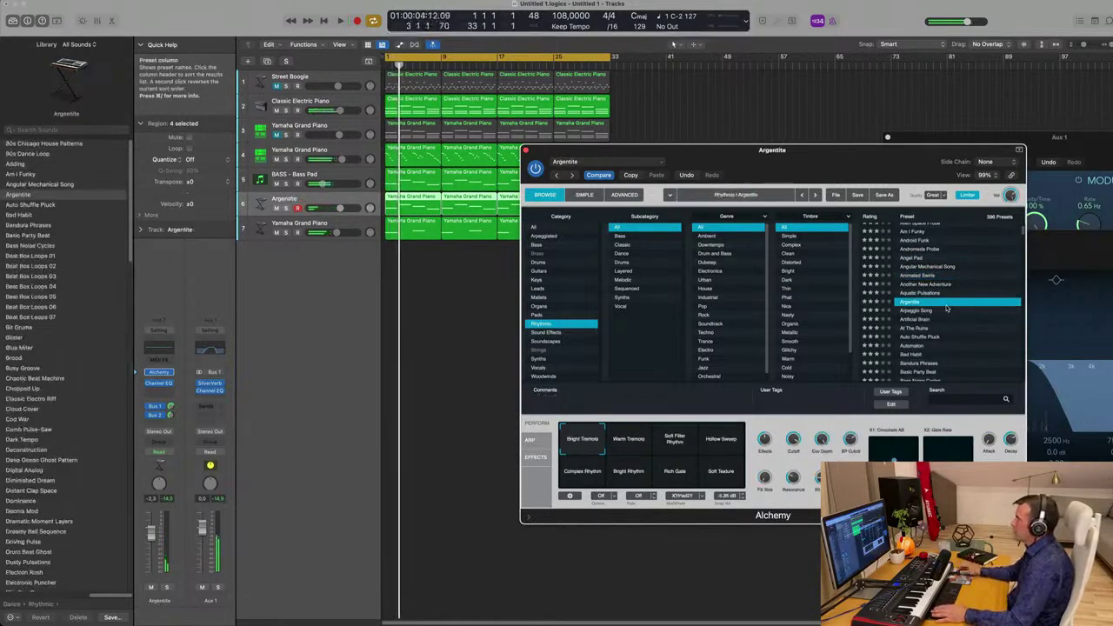
Raise the Argentite track's volume to about 1.2 dB and audition Alchemy's transform pad snapshots, returning to Bright Tremolo.
{"action": "left_click_drag", "start_coordinate": [808, 150], "coordinate": [820, 147]}
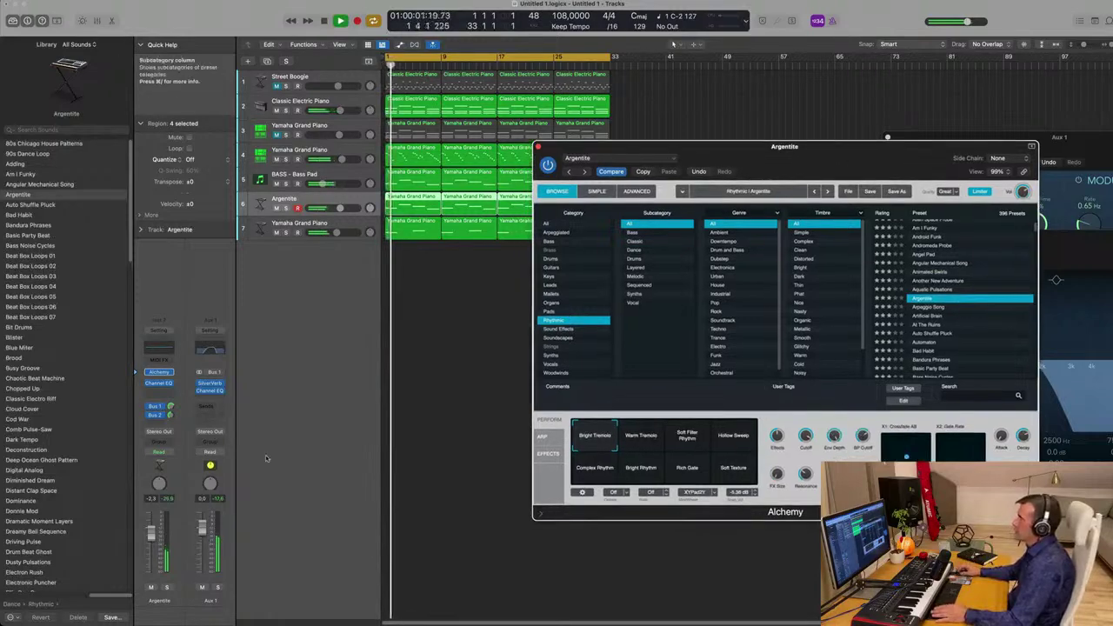
{"action": "left_click", "coordinate": [343, 208]}
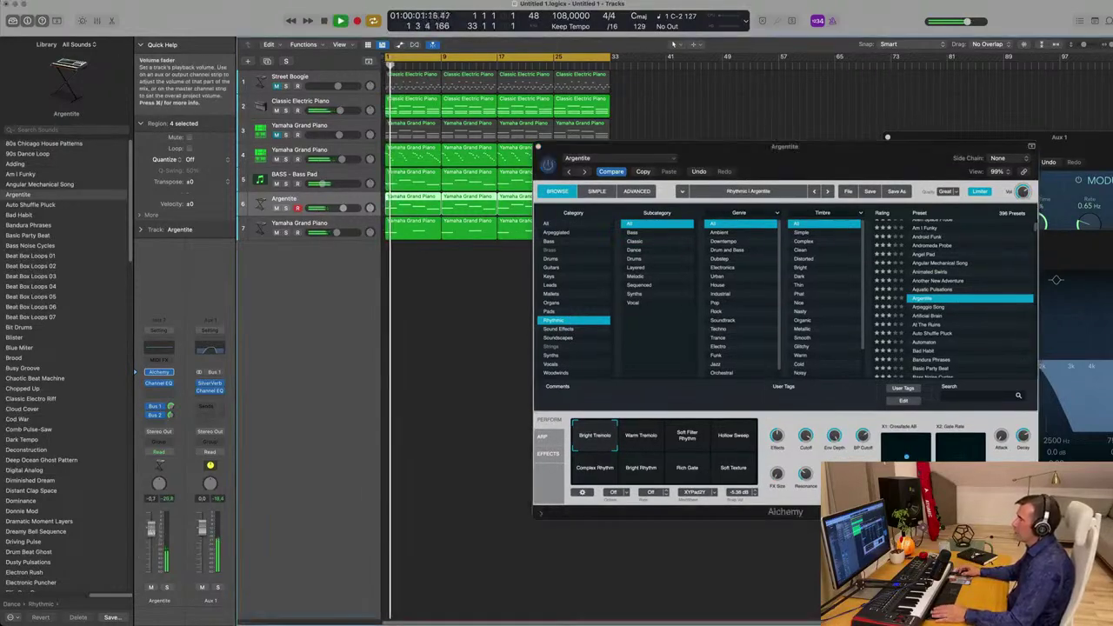
{"action": "left_click", "coordinate": [645, 436]}
{"action": "left_click", "coordinate": [690, 438]}
{"action": "key", "text": "space"}
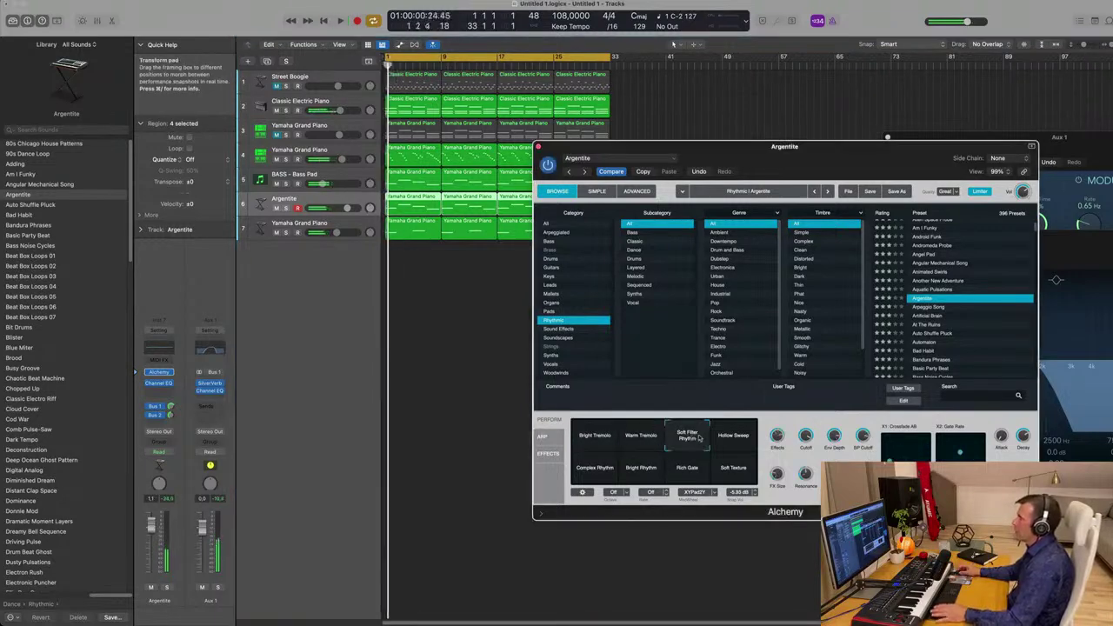
{"action": "left_click", "coordinate": [735, 437]}
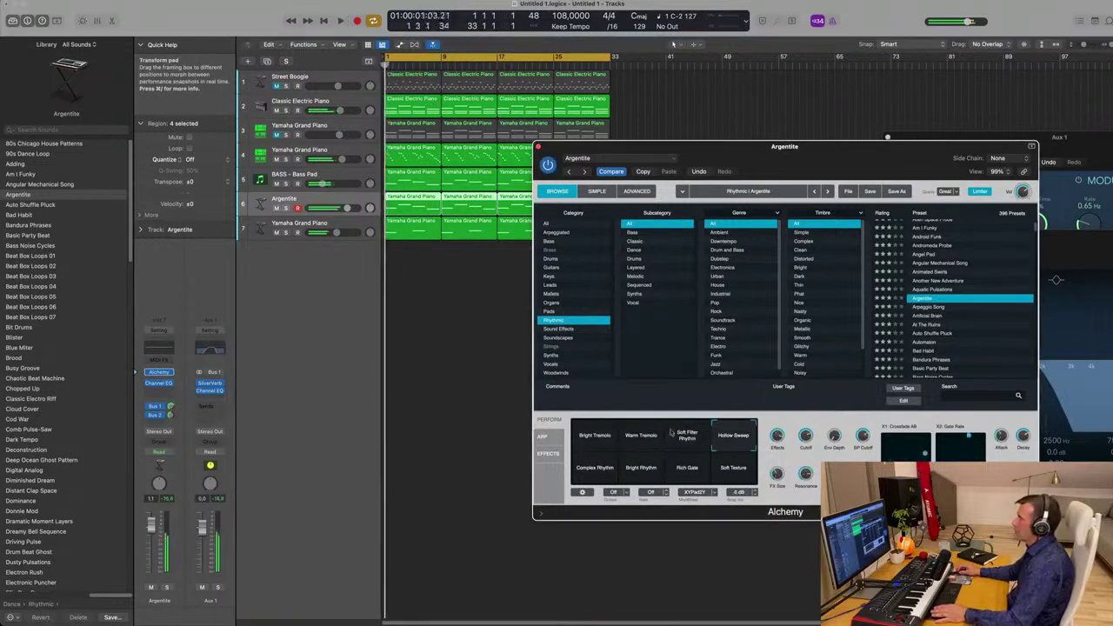
{"action": "left_click", "coordinate": [586, 438]}
{"action": "left_click", "coordinate": [589, 469]}
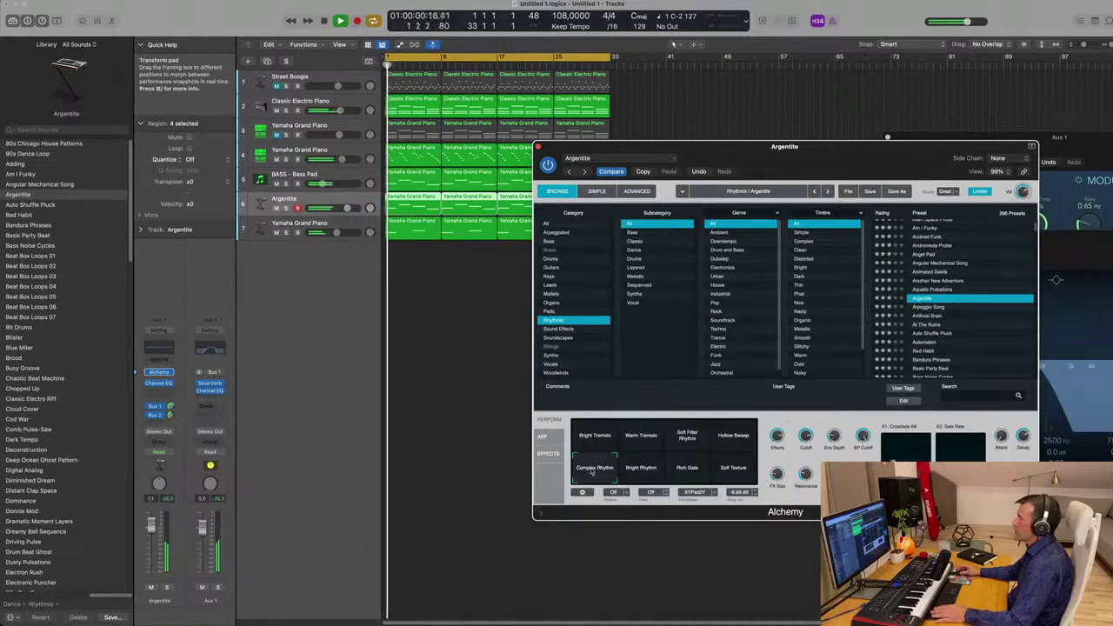
{"action": "left_click", "coordinate": [595, 440]}
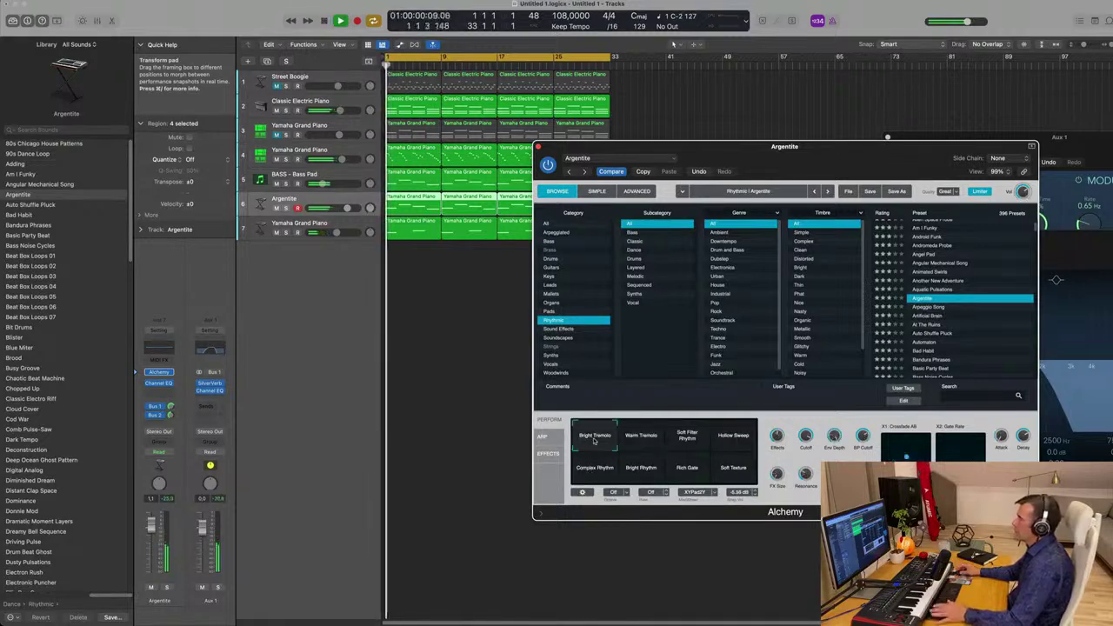
Close the Argentite track's Alchemy window and deselect the regions in the arrangement.
{"action": "left_click", "coordinate": [646, 120]}
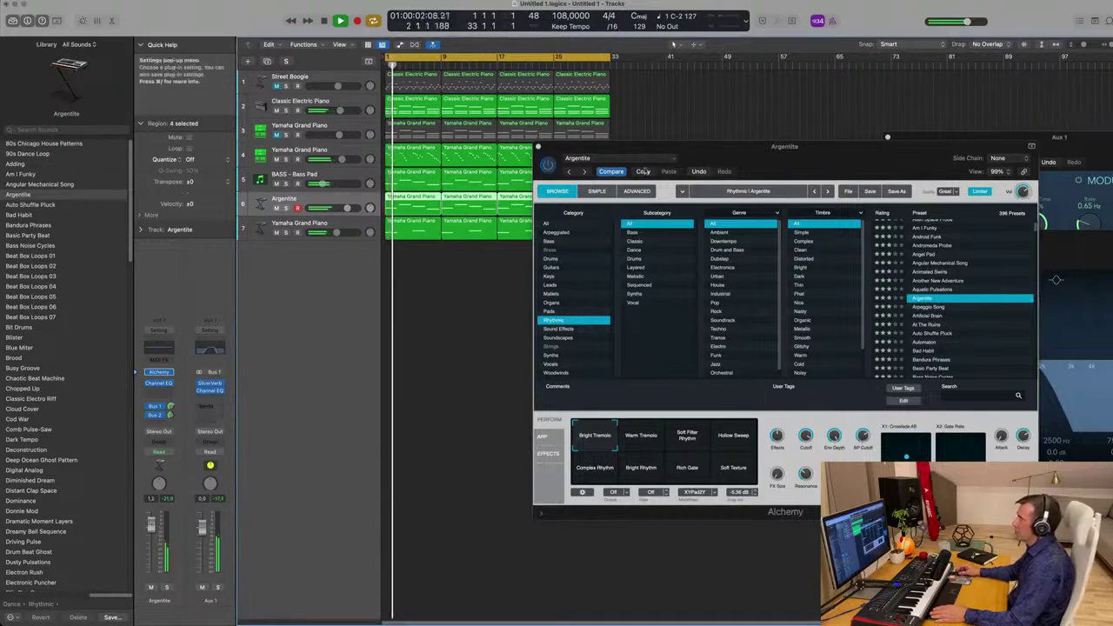
{"action": "left_click_drag", "start_coordinate": [643, 147], "coordinate": [496, 264]}
{"action": "left_click", "coordinate": [391, 263]}
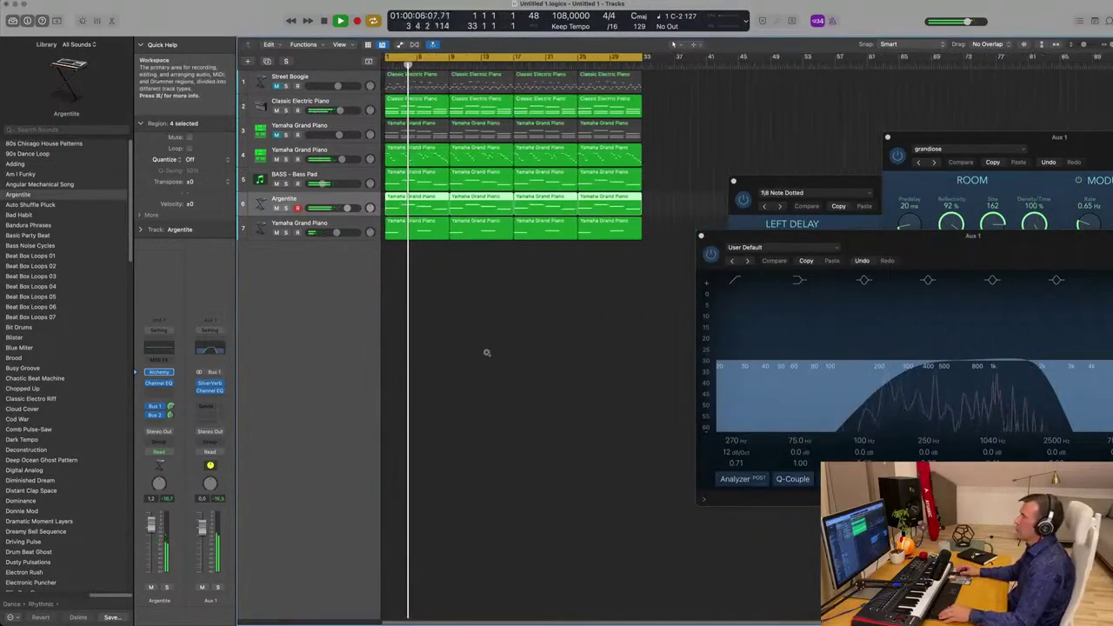
{"action": "left_click", "coordinate": [689, 105]}
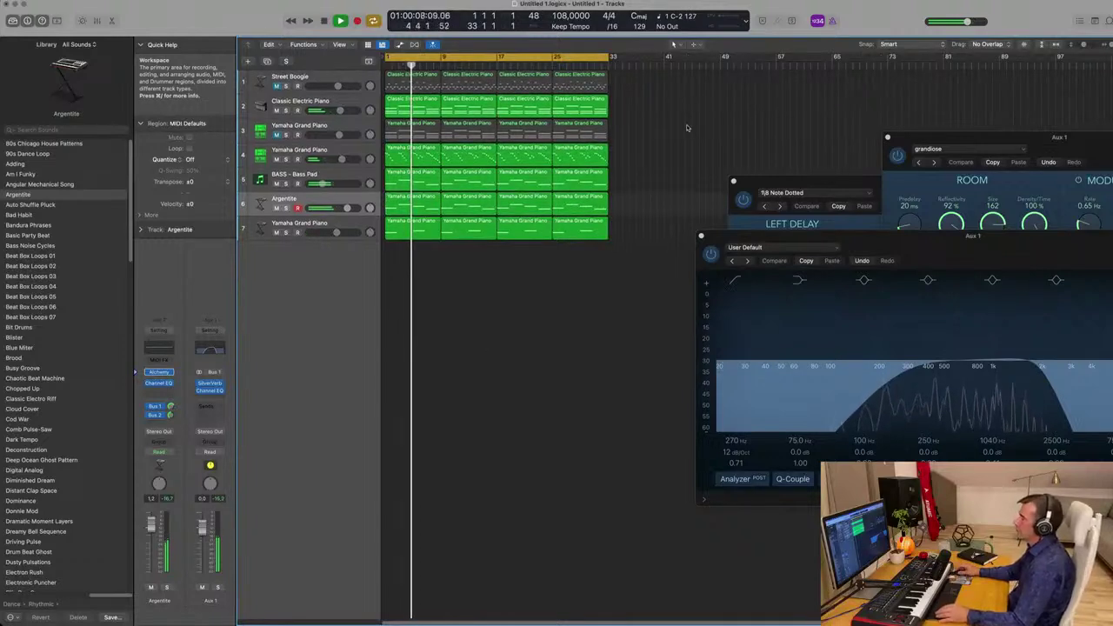
{"action": "key", "text": "super+Left"}
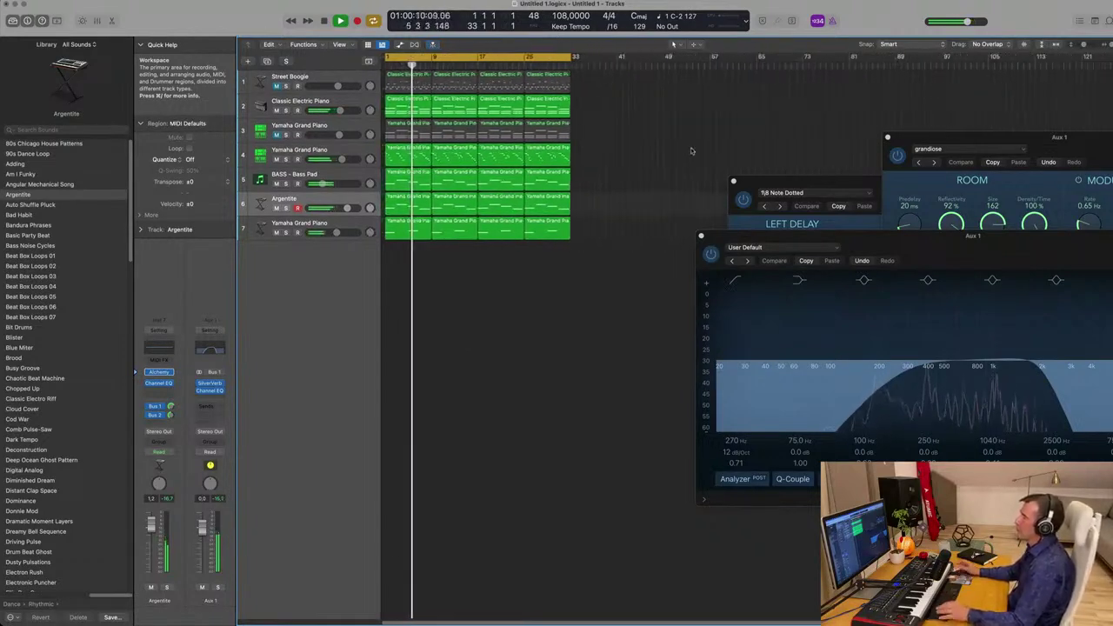
Briefly solo the Argentite track, replay the full arrangement from the start, and mute the Classic Electric Piano track.
{"action": "left_click", "coordinate": [286, 209]}
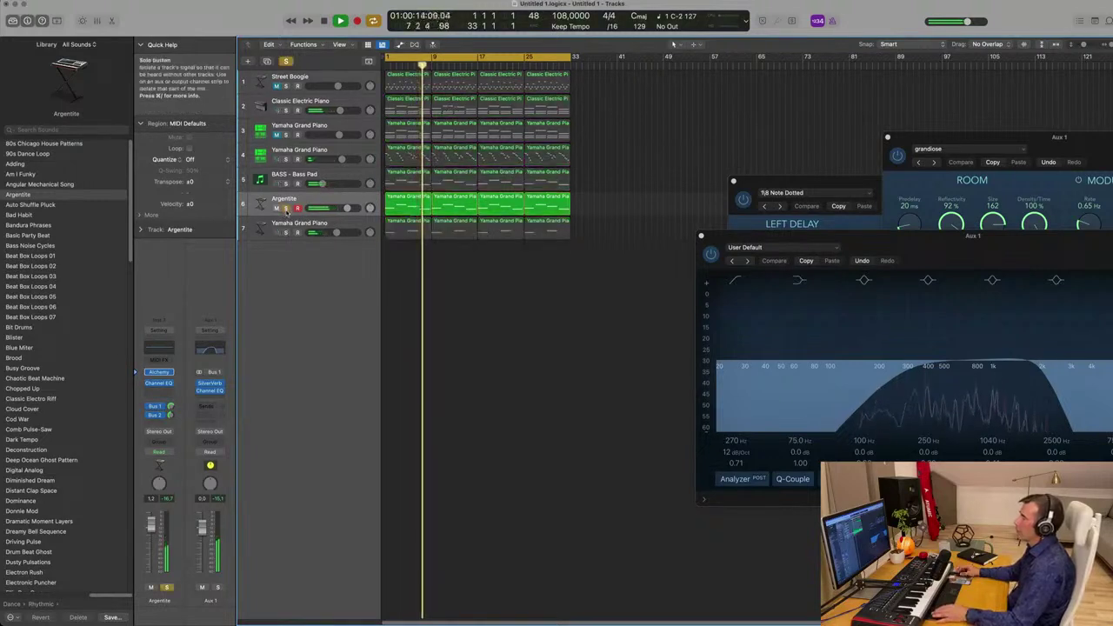
{"action": "left_click", "coordinate": [286, 208]}
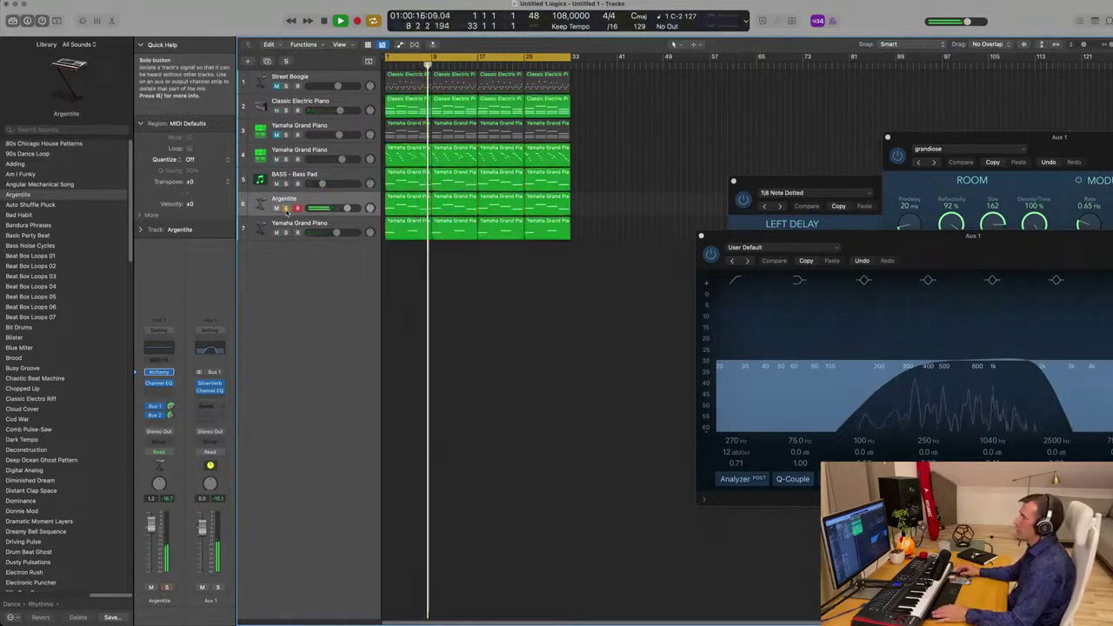
{"action": "key", "text": "Return"}
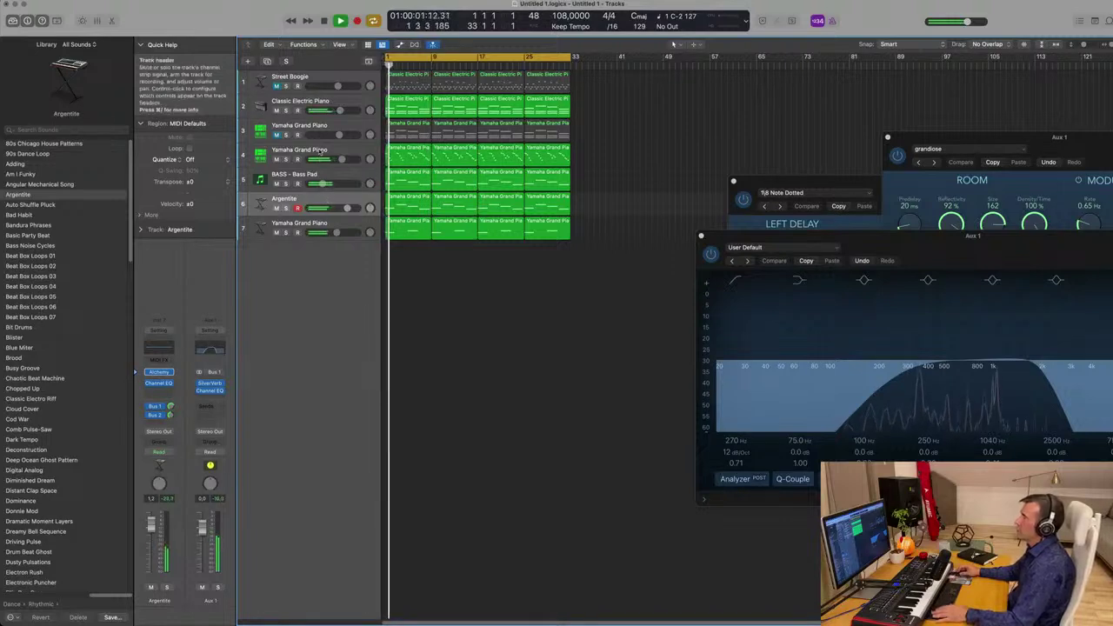
{"action": "left_click", "coordinate": [275, 111]}
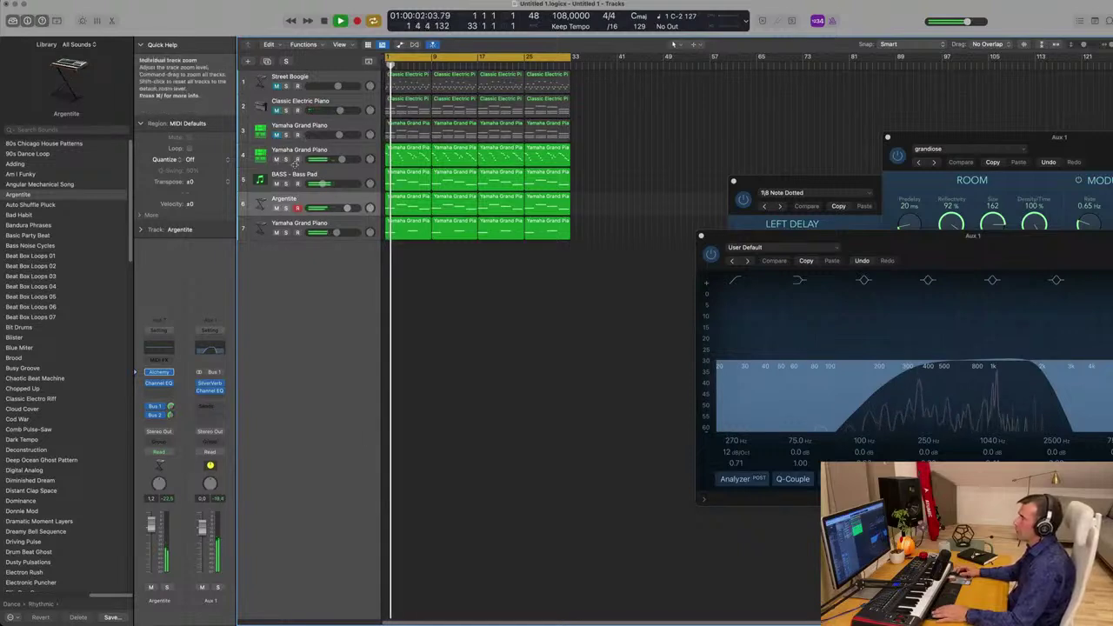
Add an empty track below the last Yamaha Grand Piano track and duplicate the Argentite track.
{"action": "left_click", "coordinate": [351, 228]}
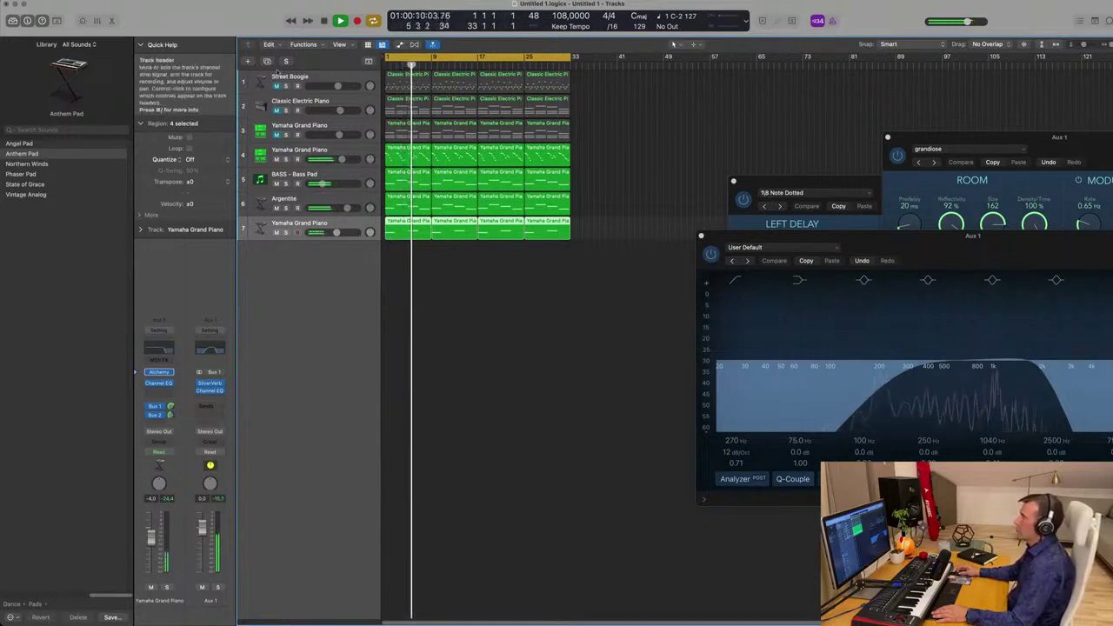
{"action": "double_click", "coordinate": [289, 279]}
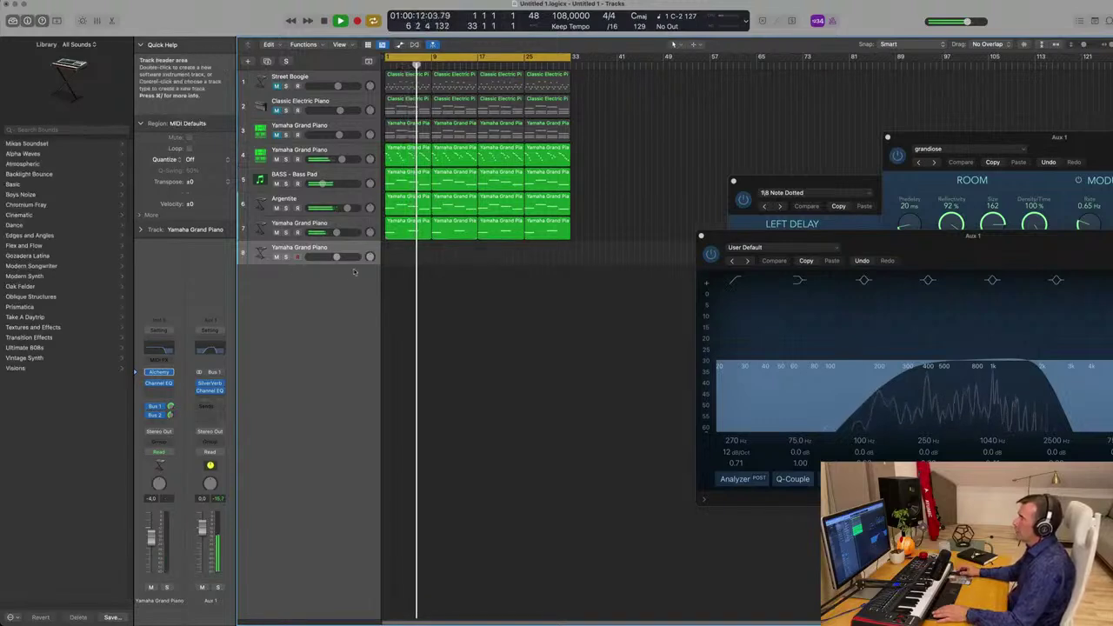
{"action": "left_click", "coordinate": [354, 199]}
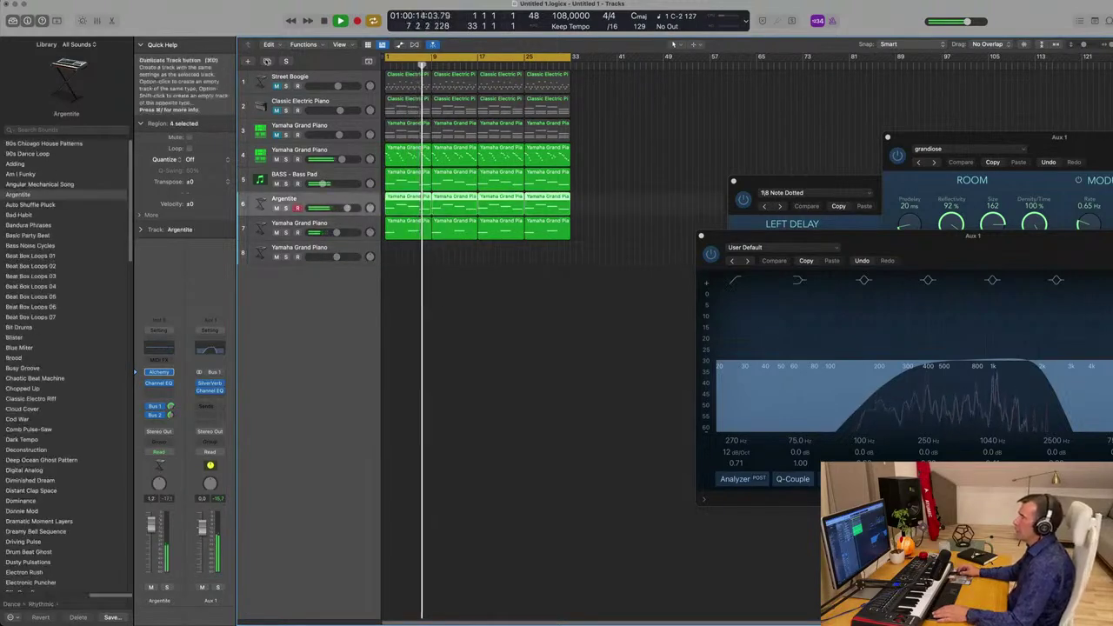
{"action": "key", "text": "super+d"}
Copy the first Argentite region onto the duplicate track and repeat it three times to fill the arrangement.
{"action": "left_click_drag", "start_coordinate": [410, 206], "coordinate": [408, 227]}
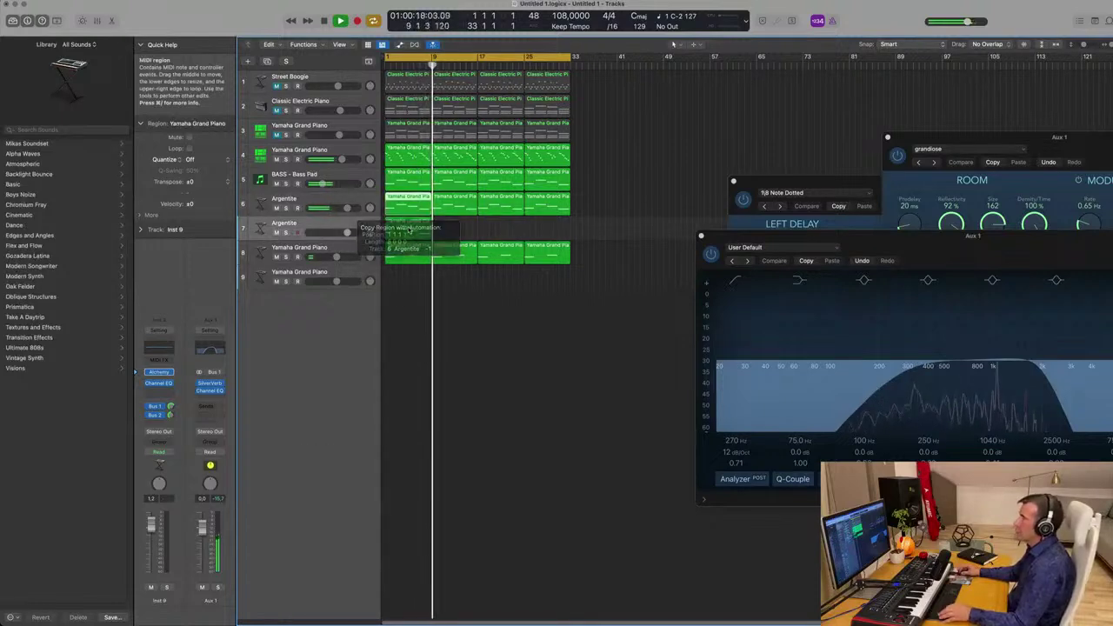
{"action": "key", "text": "super+r"}
{"action": "key", "text": "super+r"}
{"action": "key", "text": "super+r"}
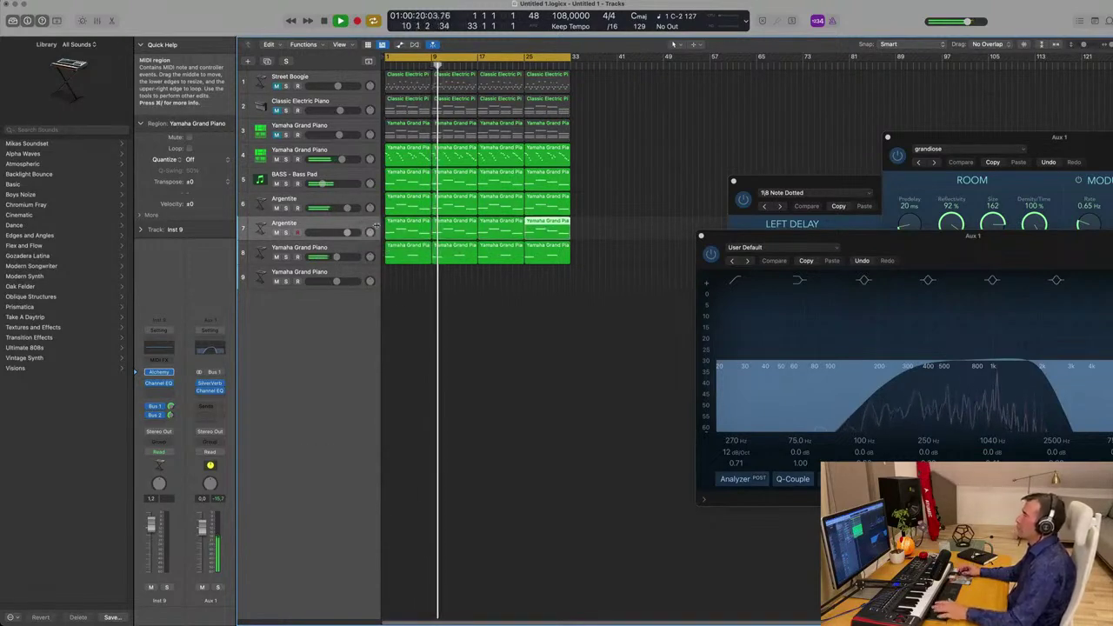
Open Alchemy on the duplicate Argentite track during playback from the start and load the Rhythmic preset Bad Habit.
{"action": "left_click", "coordinate": [333, 224]}
{"action": "key", "text": "Return"}
{"action": "left_click", "coordinate": [160, 372]}
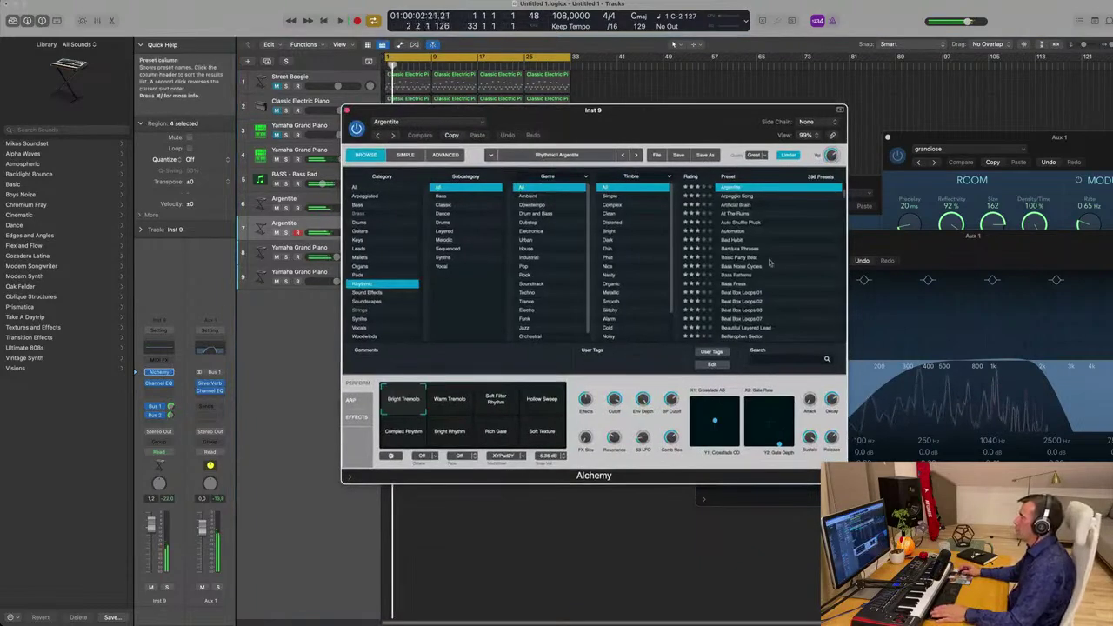
{"action": "scroll", "coordinate": [779, 263], "scroll_direction": "up", "scroll_amount": 10}
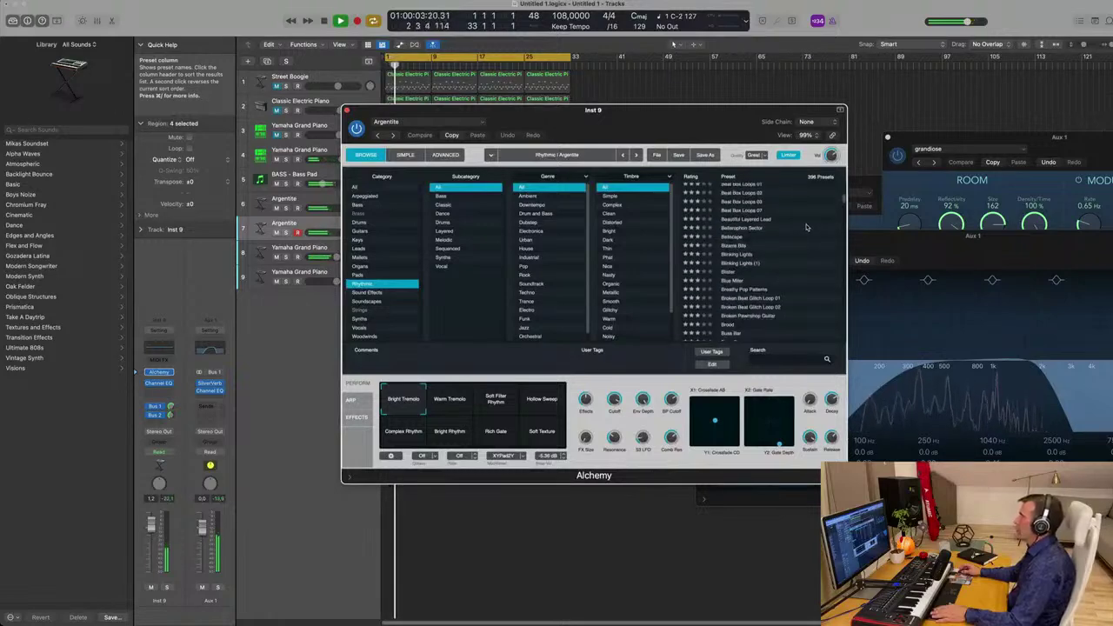
{"action": "scroll", "coordinate": [806, 228], "scroll_direction": "up", "scroll_amount": 2}
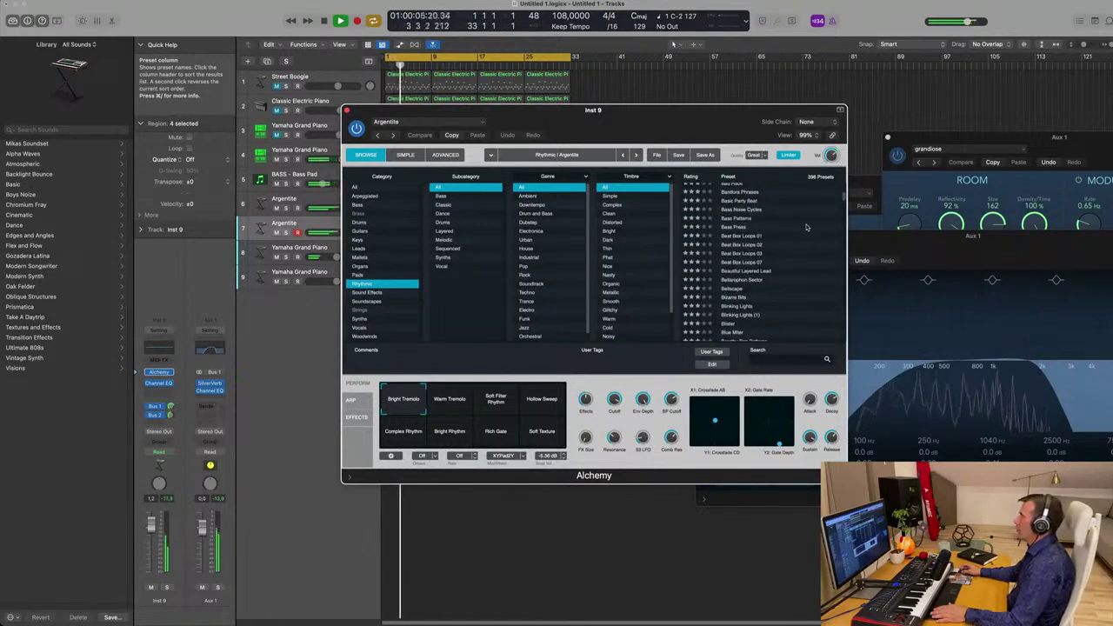
{"action": "scroll", "coordinate": [806, 228], "scroll_direction": "up", "scroll_amount": 5}
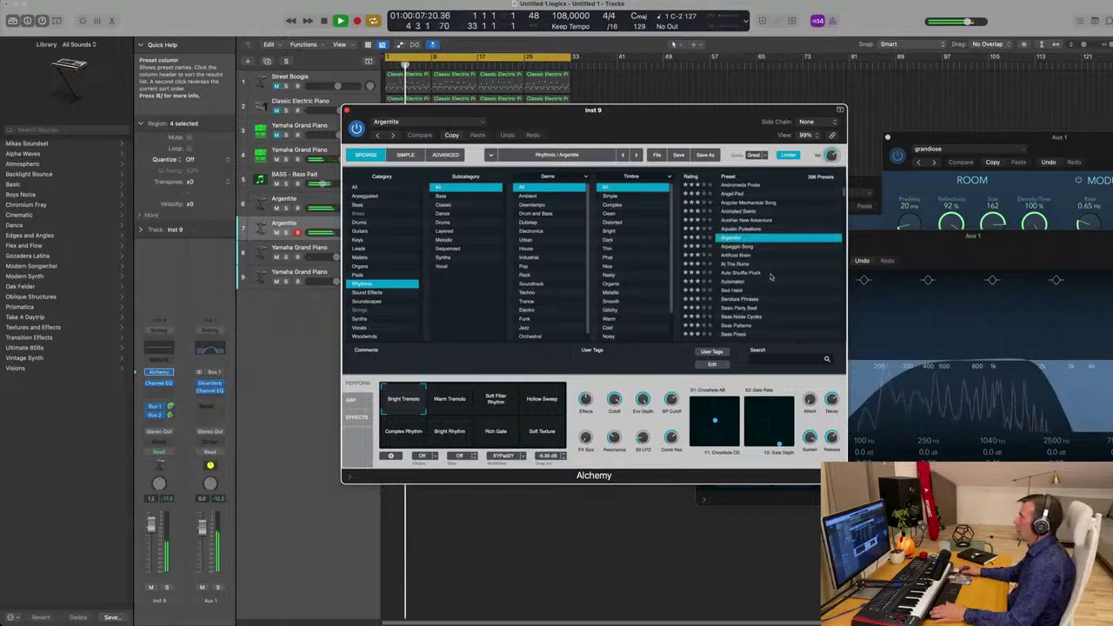
{"action": "left_click", "coordinate": [737, 291]}
{"action": "left_click_drag", "start_coordinate": [656, 113], "coordinate": [868, 97]}
Disarm recording on the Bad Habit track, restart playback from the beginning and solo the track.
{"action": "key", "text": "space"}
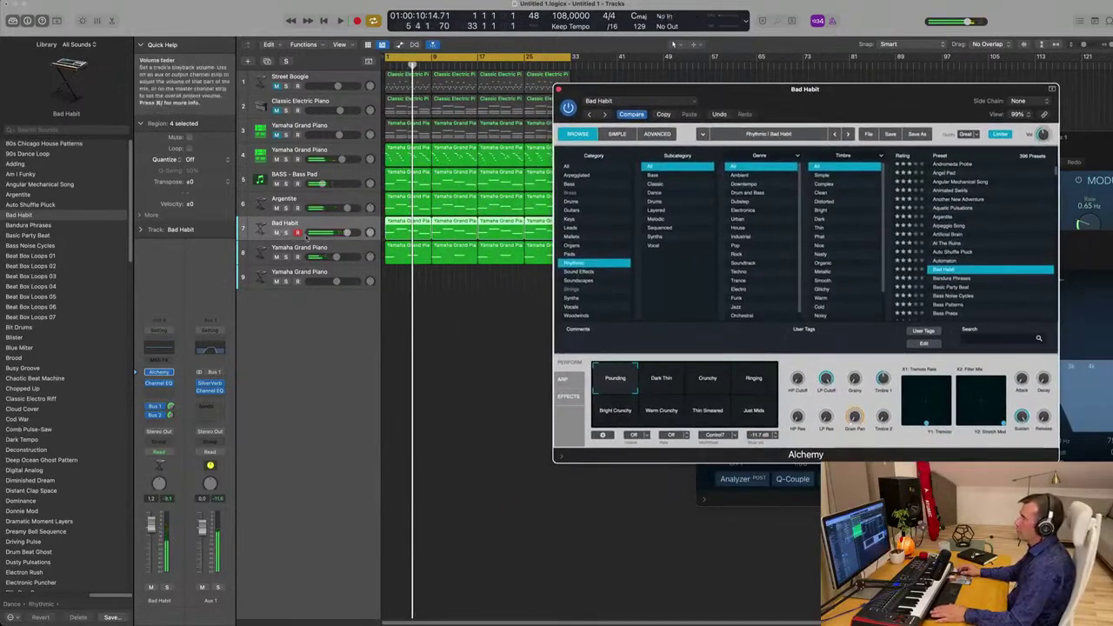
{"action": "left_click", "coordinate": [296, 233]}
{"action": "key", "text": "space"}
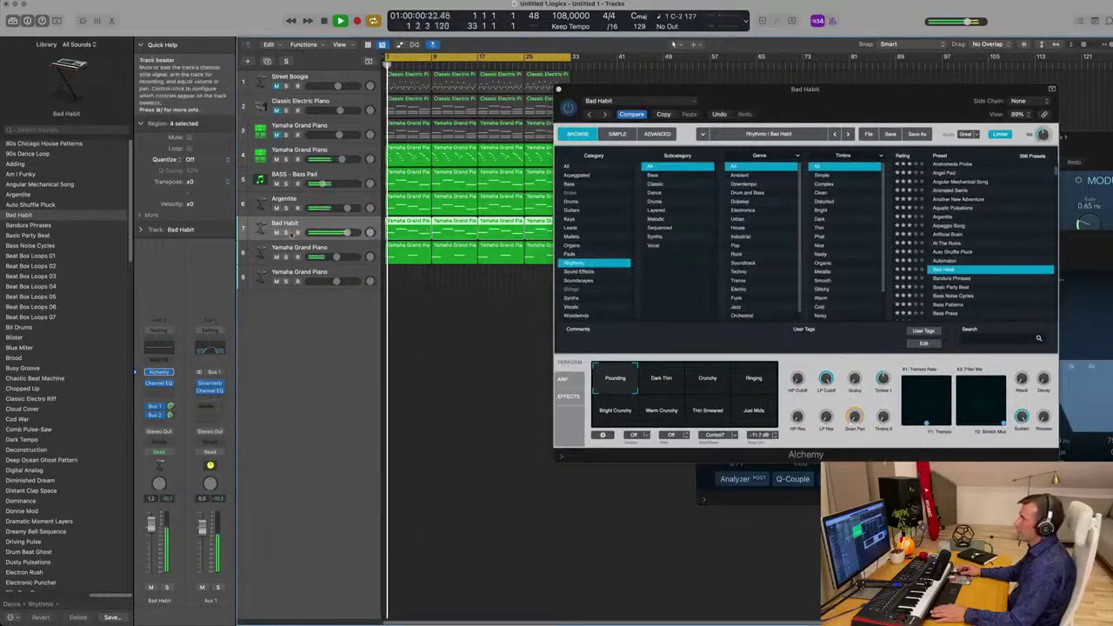
{"action": "left_click", "coordinate": [285, 233]}
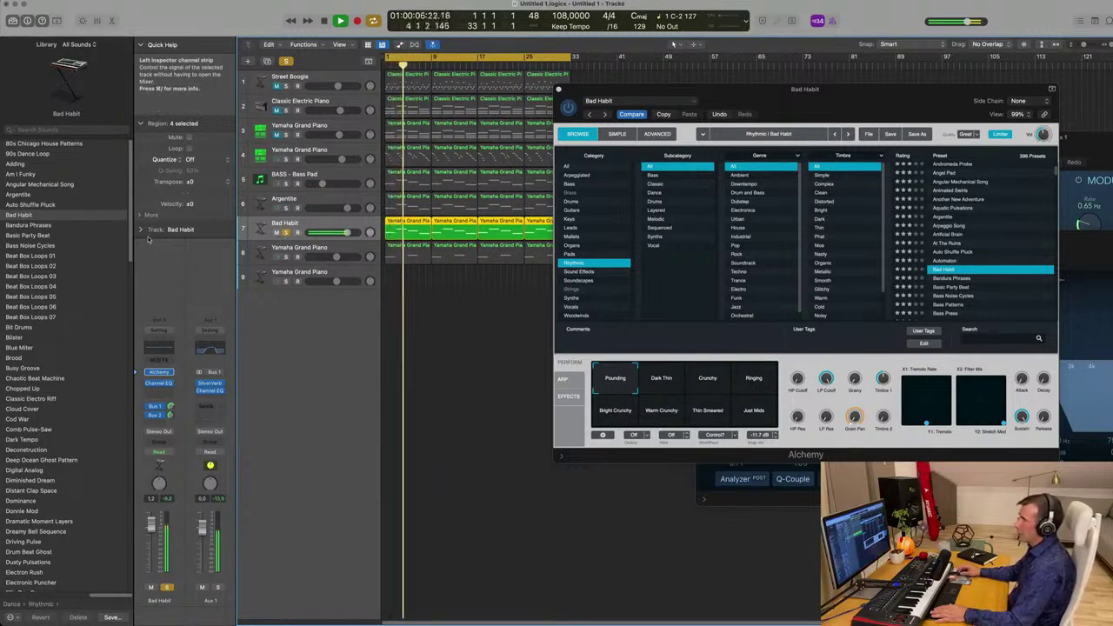
Turn down the Bus 1 and Bus 2 send levels on the soloed Bad Habit track.
{"action": "left_click_drag", "start_coordinate": [171, 406], "coordinate": [181, 453]}
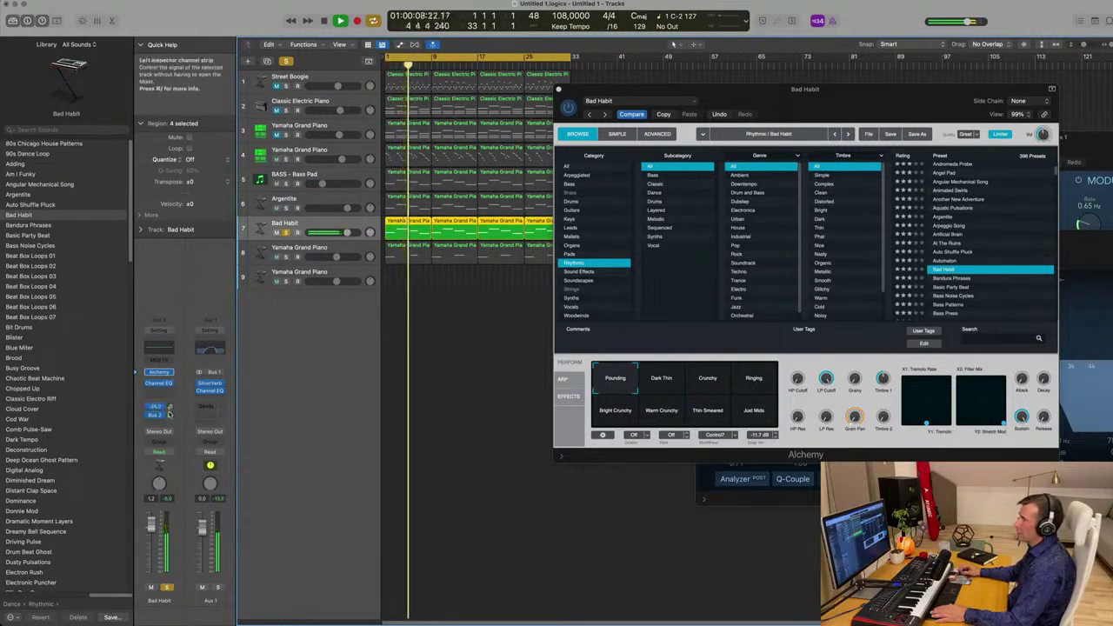
{"action": "left_click_drag", "start_coordinate": [171, 415], "coordinate": [185, 473]}
{"action": "left_click_drag", "start_coordinate": [170, 406], "coordinate": [179, 442]}
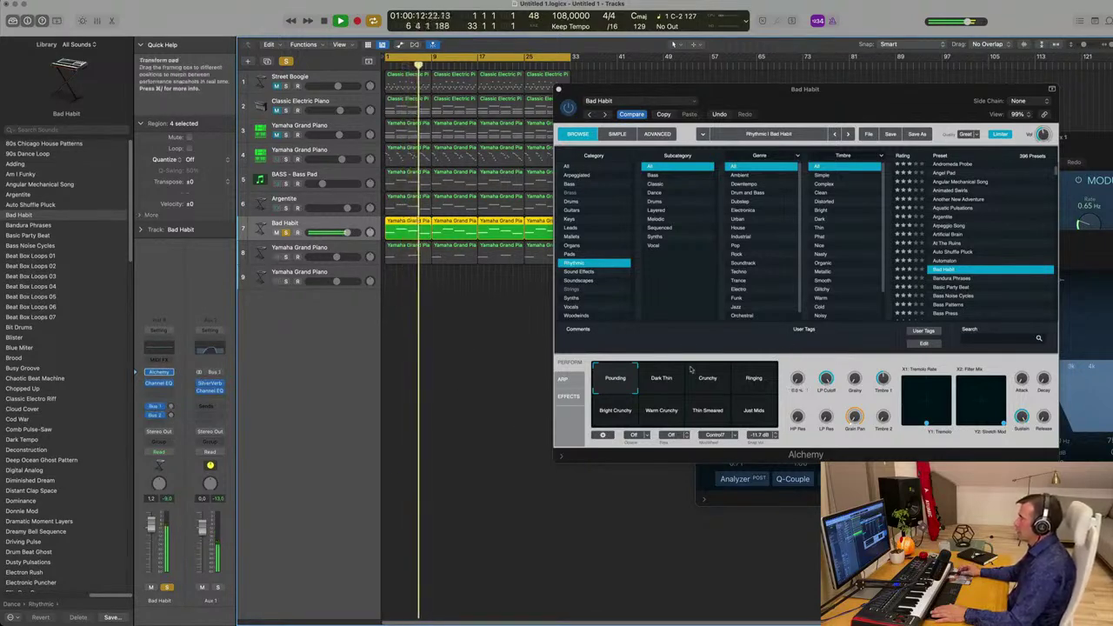
Unsolo the Bad Habit track with its Dark Thin variation chosen and lower its volume to about -5.3 dB during playback.
{"action": "left_click", "coordinate": [667, 385]}
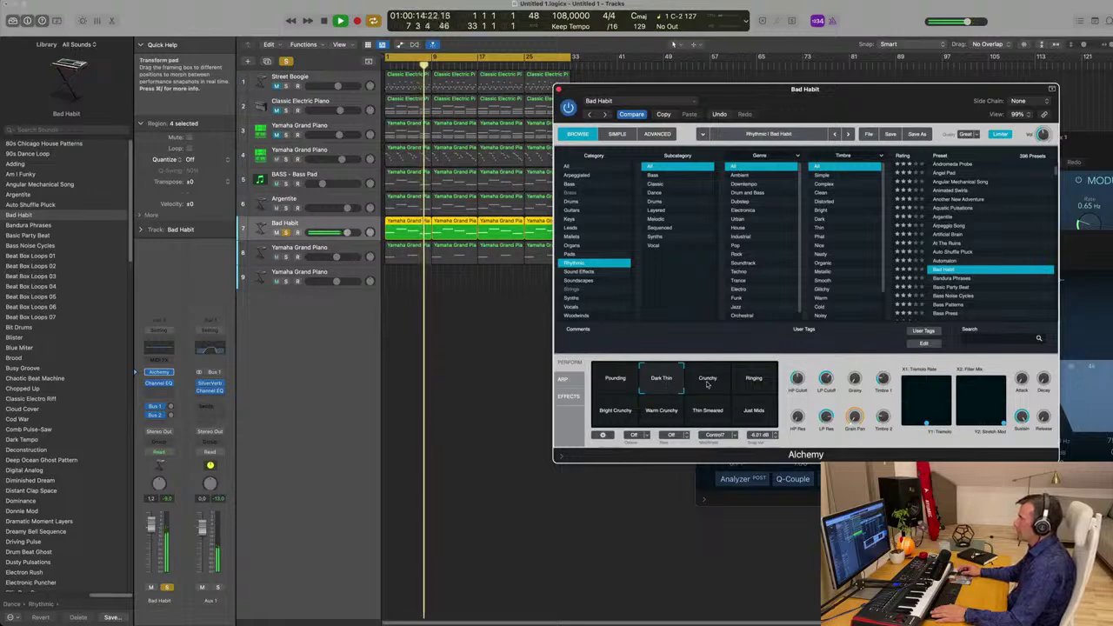
{"action": "left_click", "coordinate": [286, 233]}
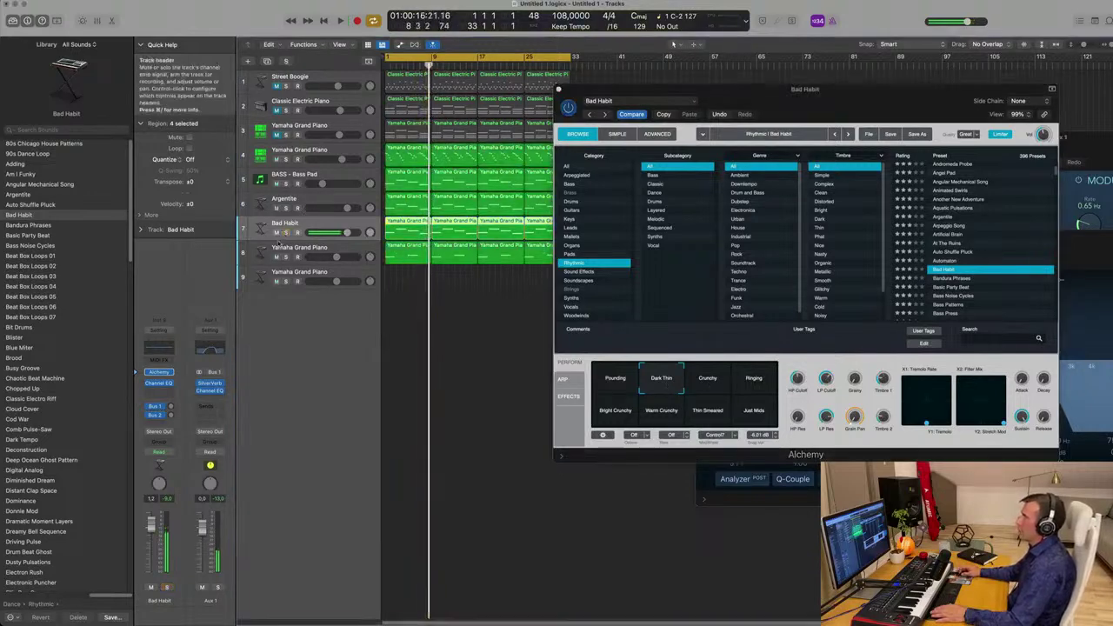
{"action": "key", "text": "Return"}
{"action": "left_click_drag", "start_coordinate": [346, 233], "coordinate": [335, 233]}
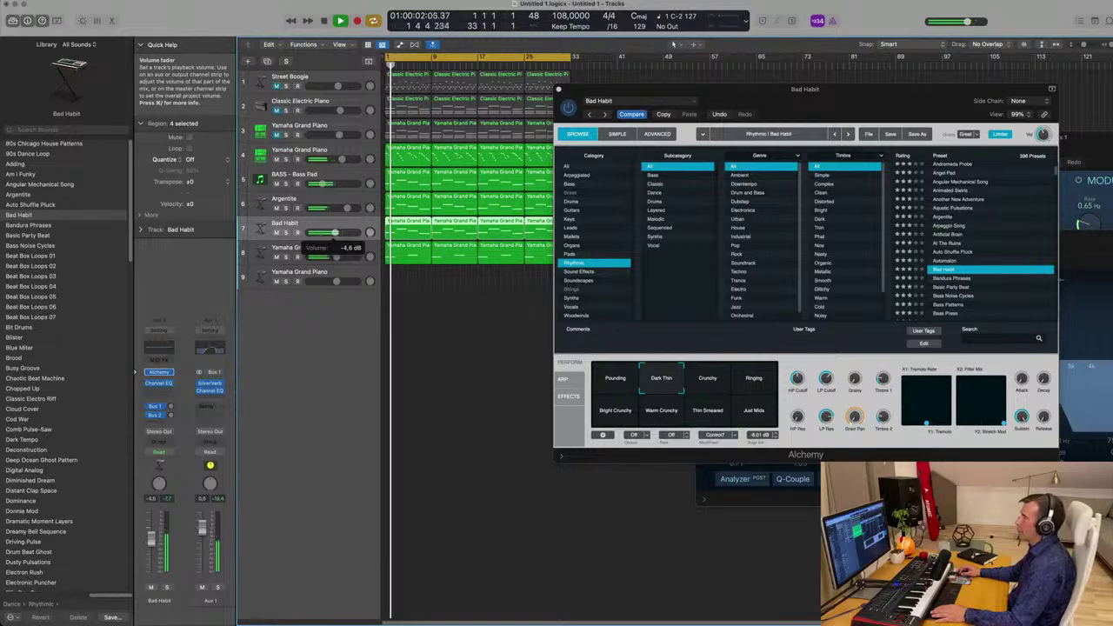
Audition Bad Habit's Ringing, Bright Crunchy, Warm Crunchy, Thin Smeared and other variations in the mix and return to Dark Thin.
{"action": "left_click", "coordinate": [713, 383]}
{"action": "left_click", "coordinate": [746, 383]}
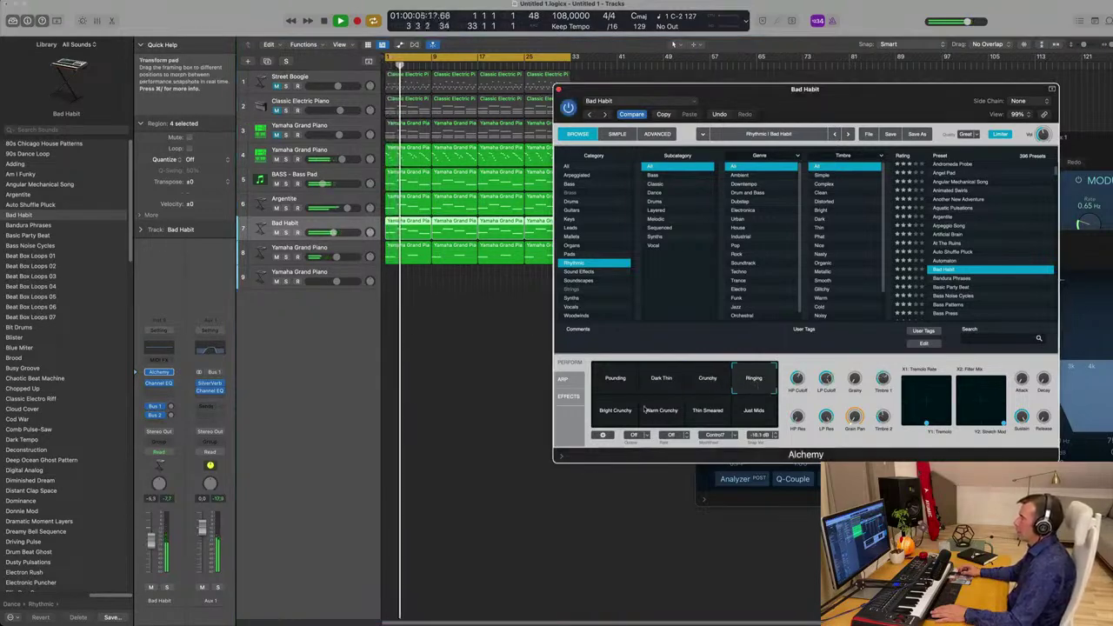
{"action": "left_click", "coordinate": [619, 417]}
{"action": "left_click", "coordinate": [650, 416]}
{"action": "left_click", "coordinate": [698, 415]}
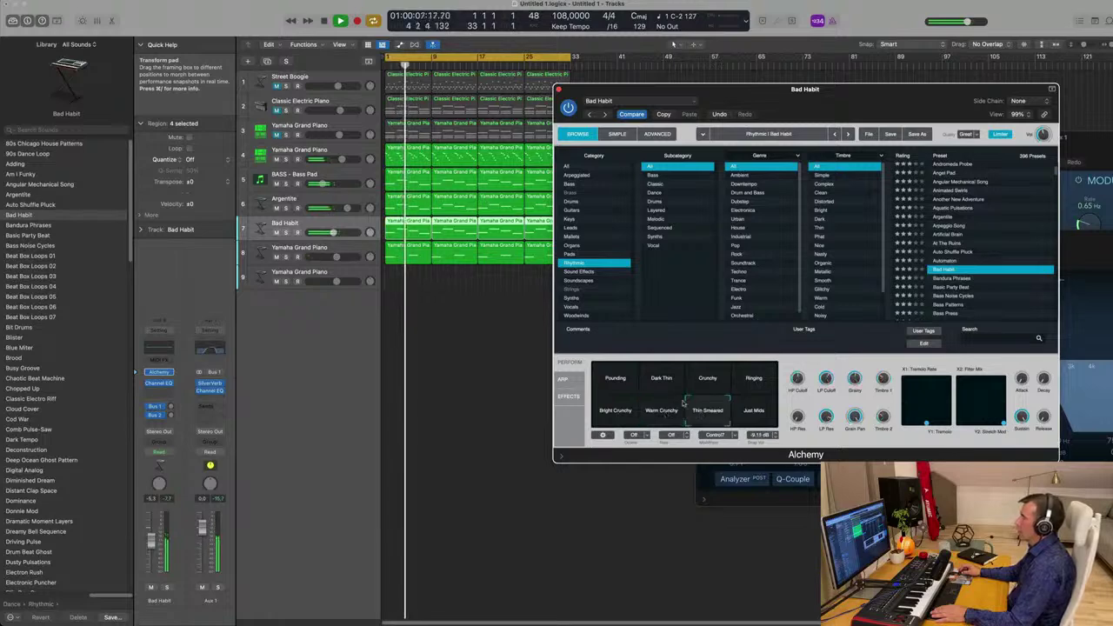
{"action": "left_click", "coordinate": [669, 388]}
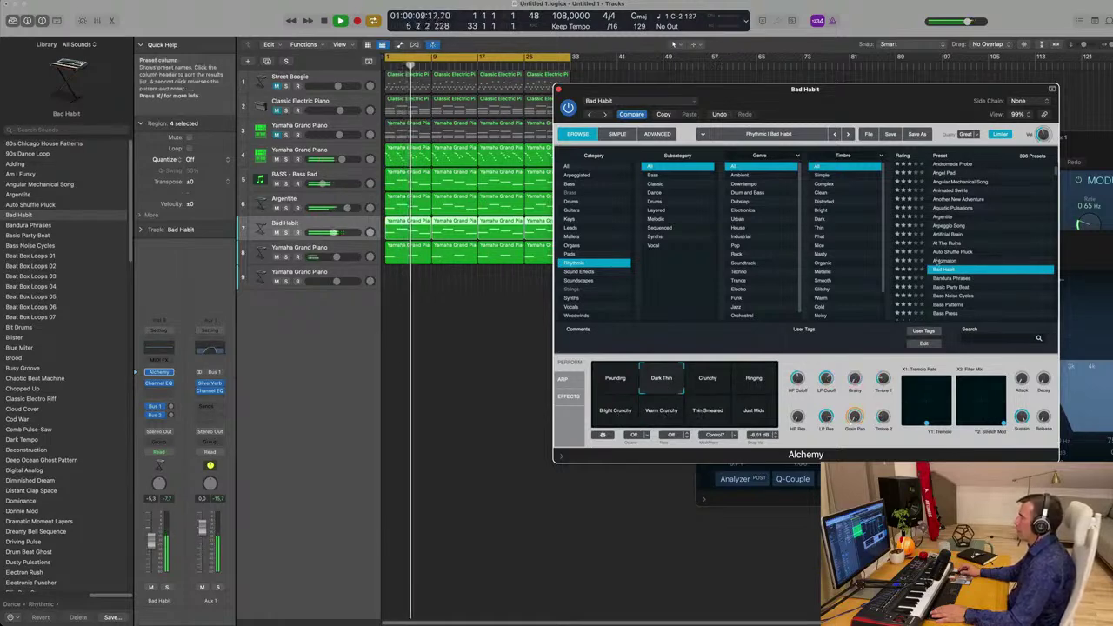
Try the Rhythmic presets Bandura Phrases and Basic Party Beat, auditioning the latter's variations and returning to Full Beat.
{"action": "left_click", "coordinate": [954, 278]}
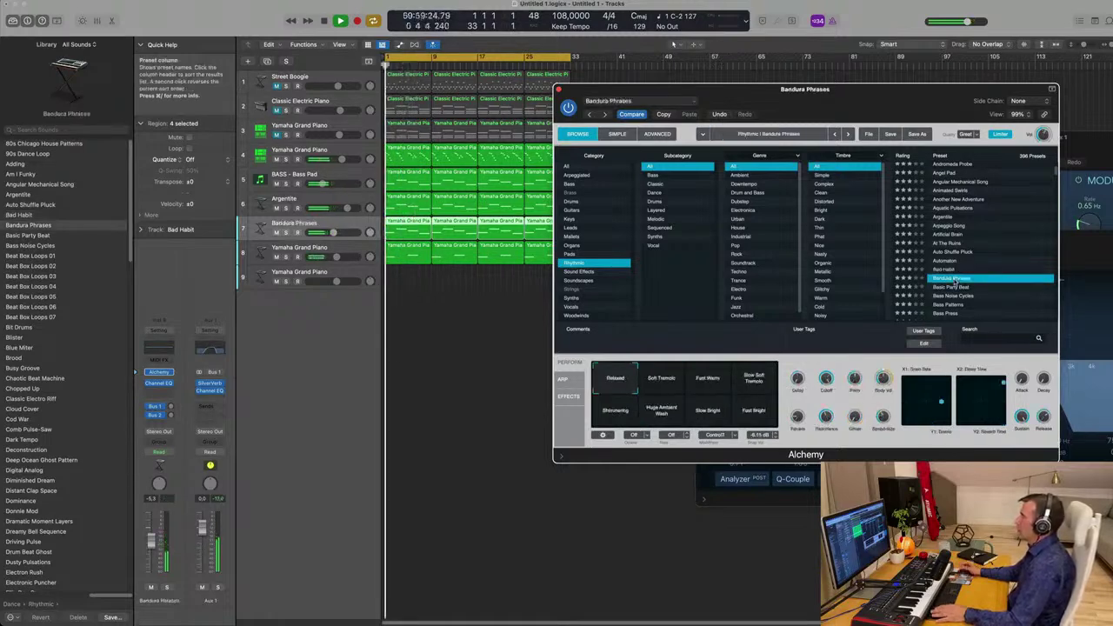
{"action": "key", "text": "Down"}
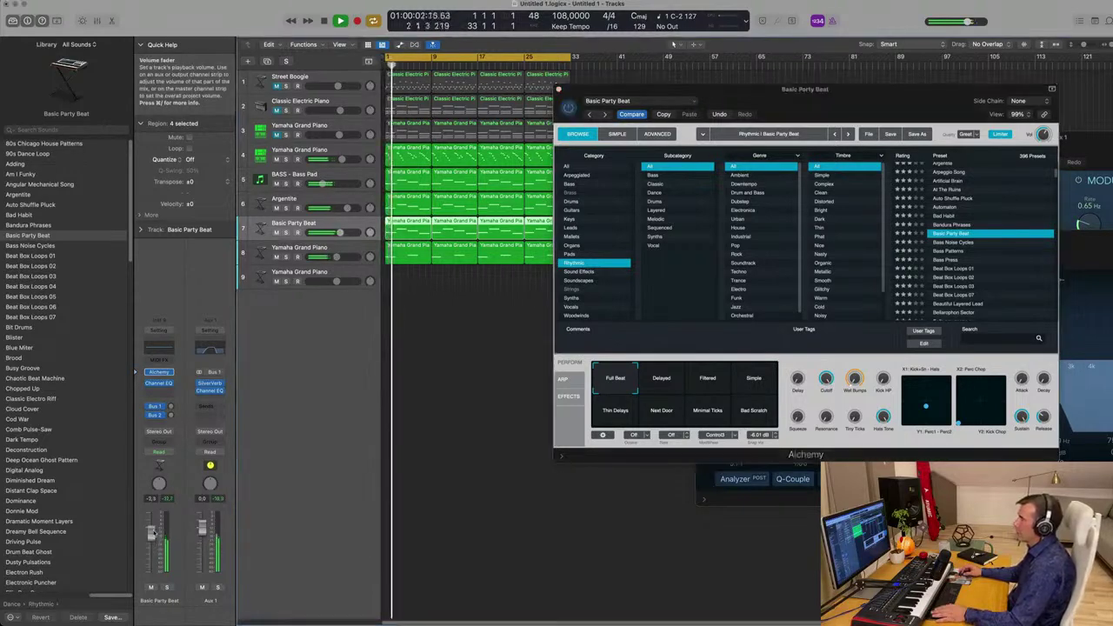
{"action": "left_click", "coordinate": [658, 380]}
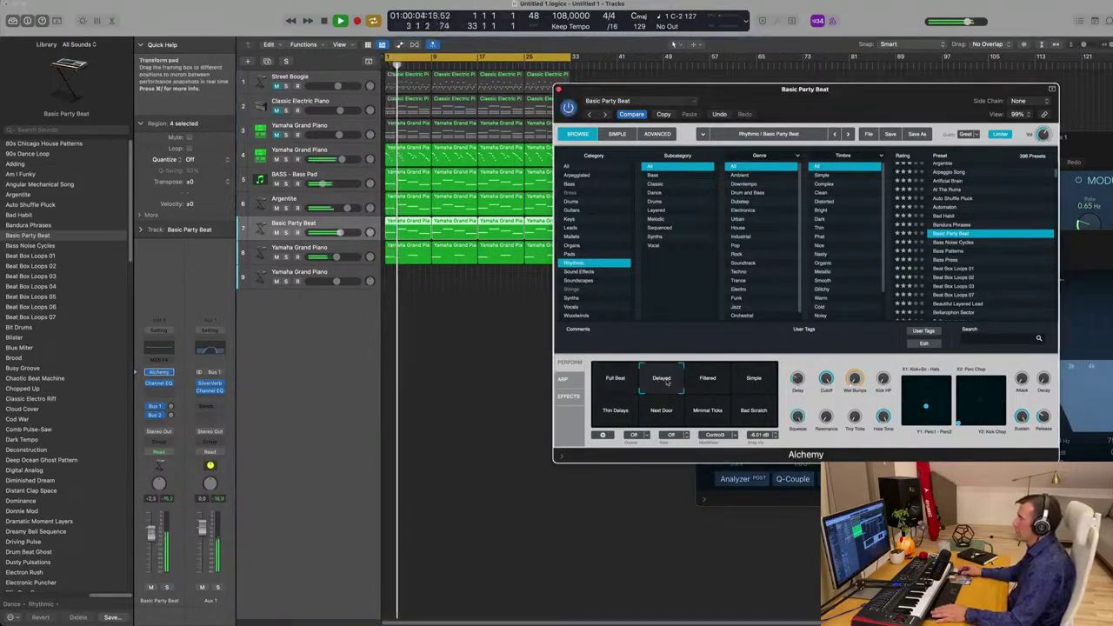
{"action": "left_click", "coordinate": [718, 383]}
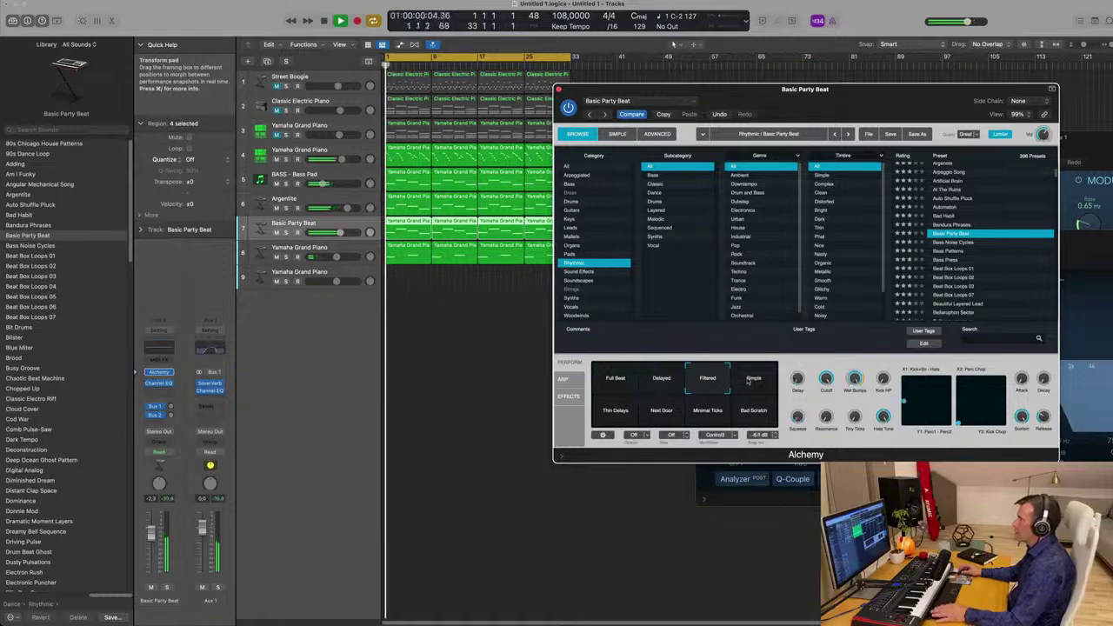
{"action": "left_click", "coordinate": [754, 381]}
{"action": "left_click", "coordinate": [620, 411]}
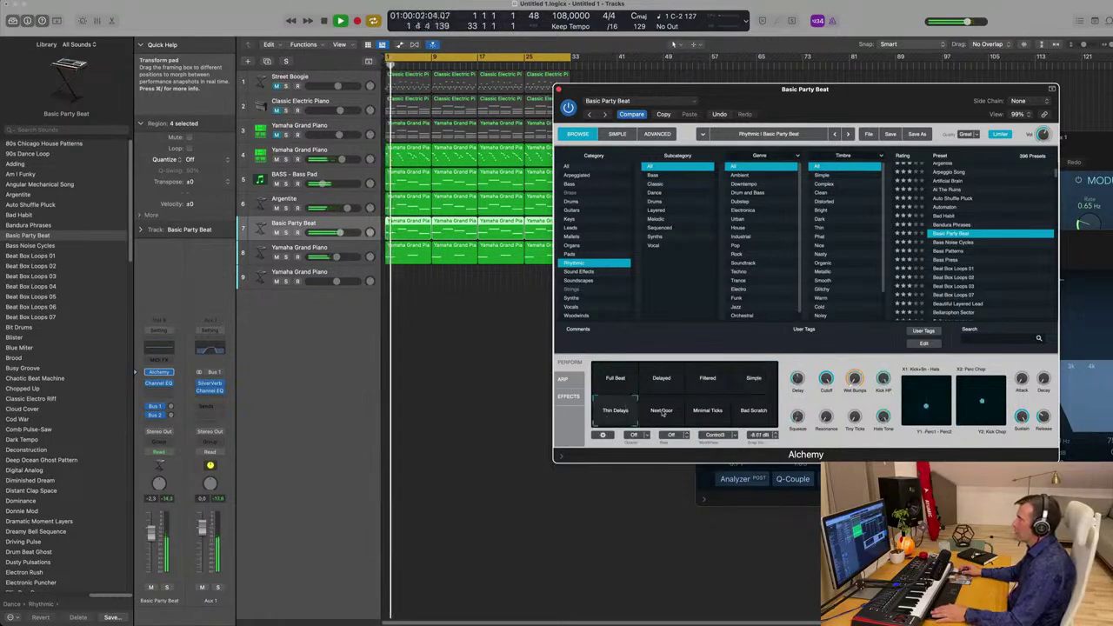
{"action": "left_click", "coordinate": [664, 413]}
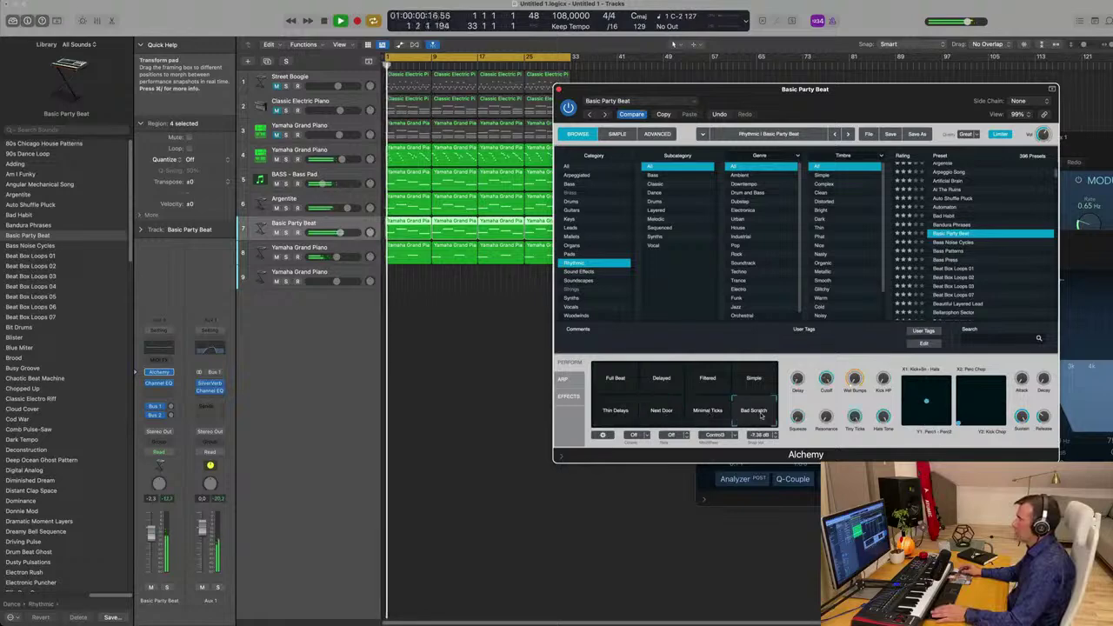
{"action": "left_click", "coordinate": [613, 379]}
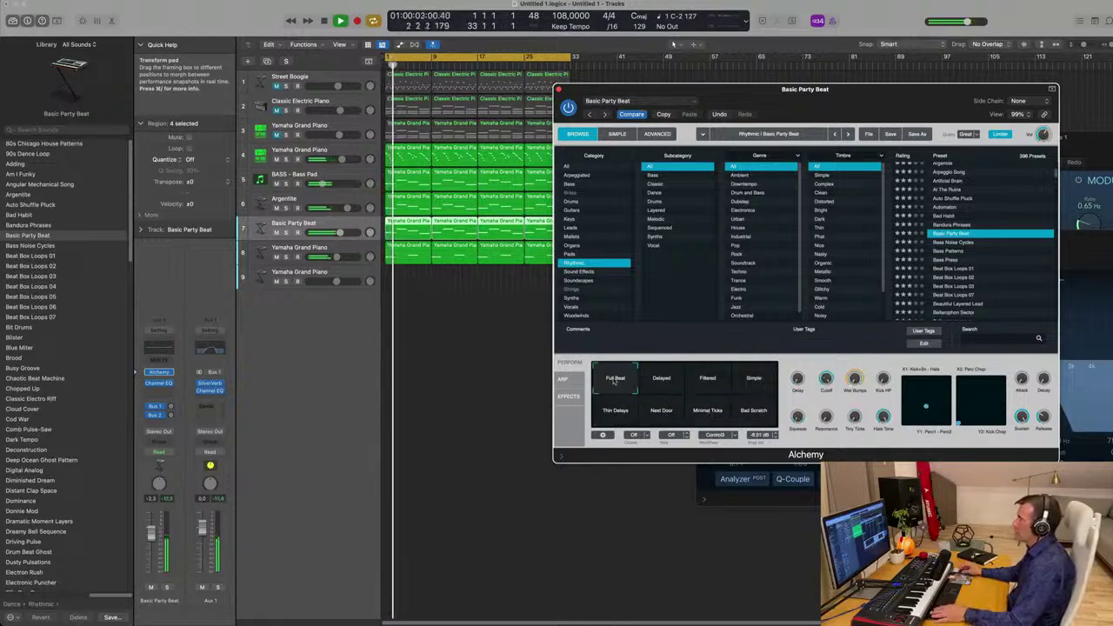
Solo the Basic Party Beat track briefly during playback to hear it alone and unsolo it.
{"action": "left_click_drag", "start_coordinate": [600, 90], "coordinate": [582, 91]}
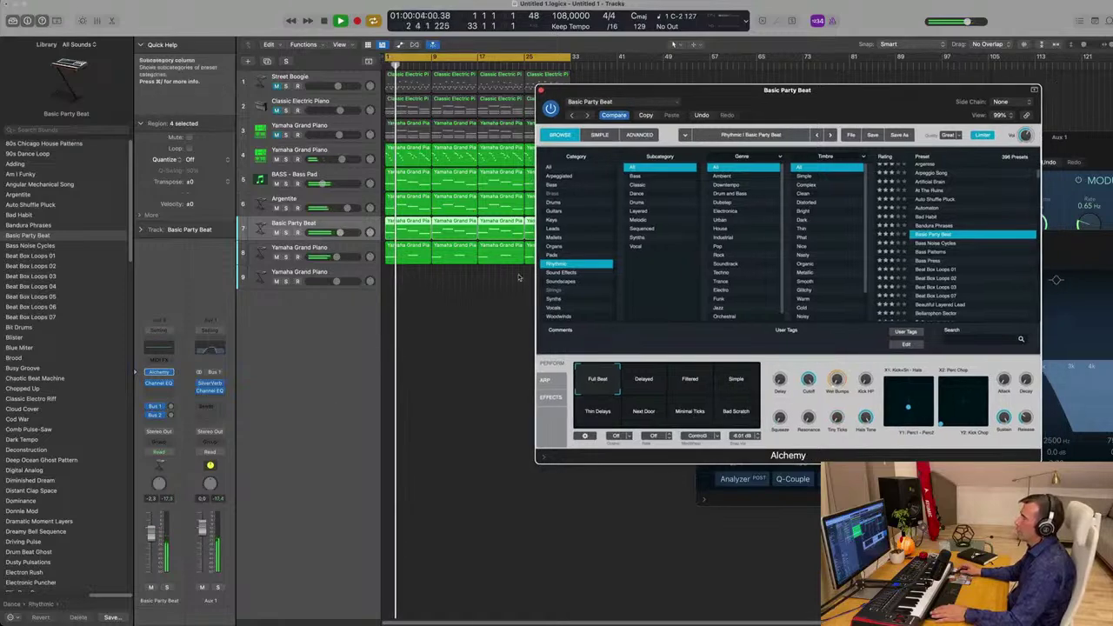
{"action": "left_click", "coordinate": [168, 588]}
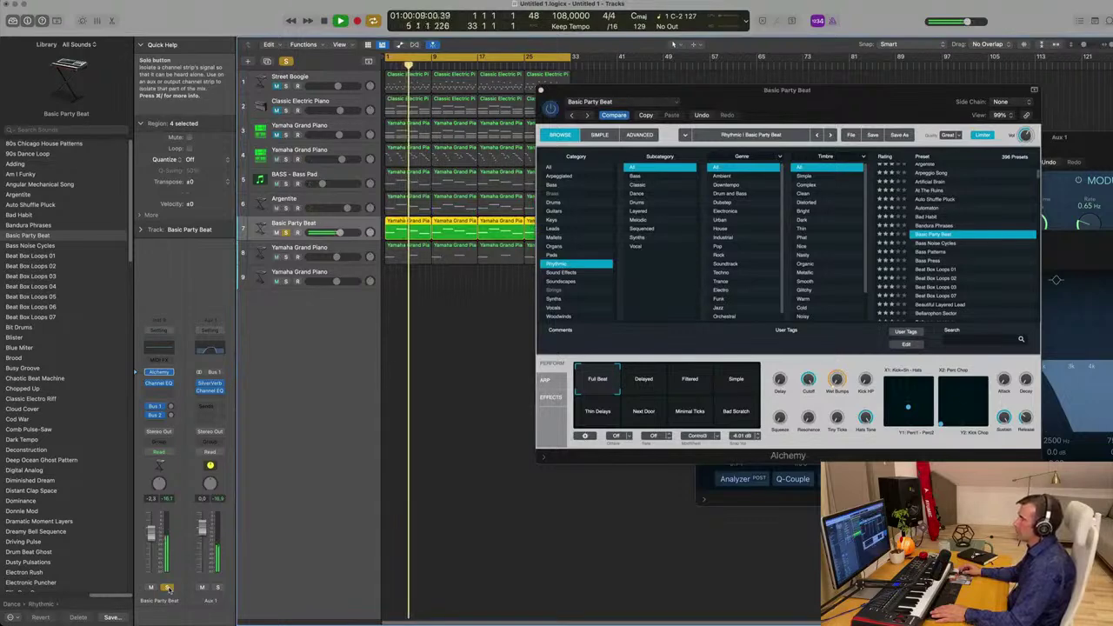
{"action": "left_click", "coordinate": [168, 589]}
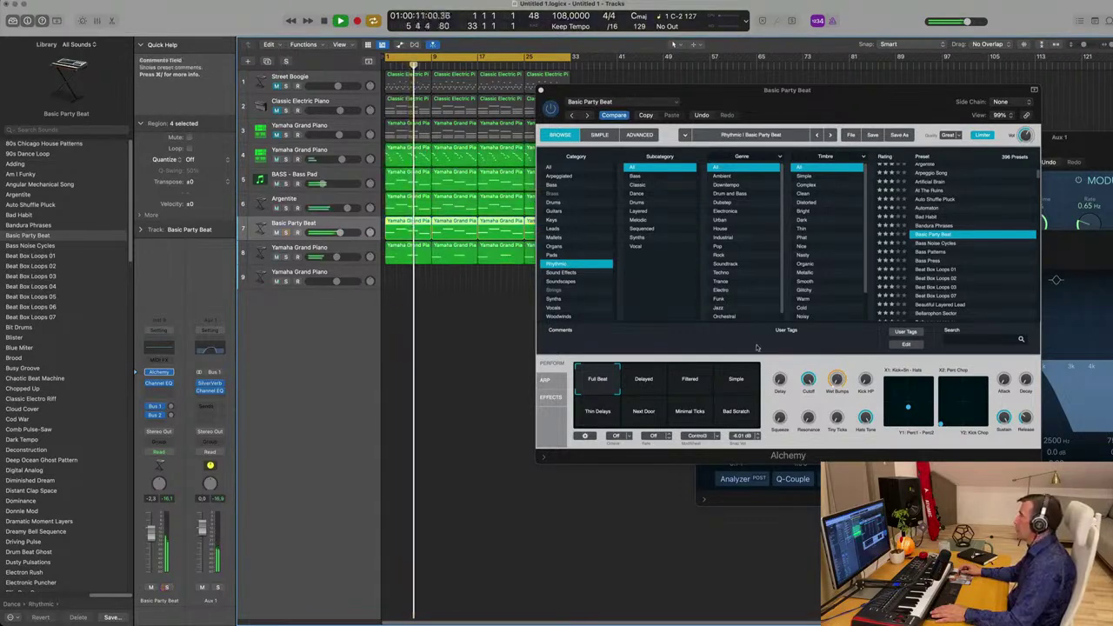
Audition the Rhythmic presets Beat Box Loops 01, Beautiful Layered Lead, Bellaphon Sector and Bizarre Bits on track 7.
{"action": "scroll", "coordinate": [867, 270], "scroll_direction": "down", "scroll_amount": 2}
{"action": "left_click", "coordinate": [945, 252]}
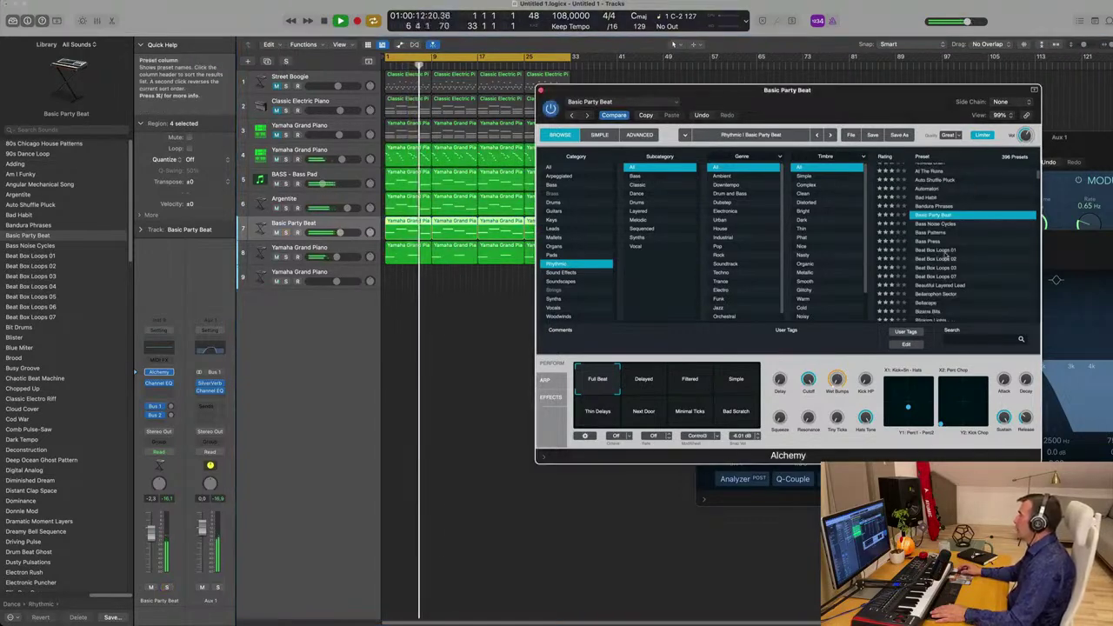
{"action": "left_click", "coordinate": [945, 252]}
{"action": "key", "text": "Return"}
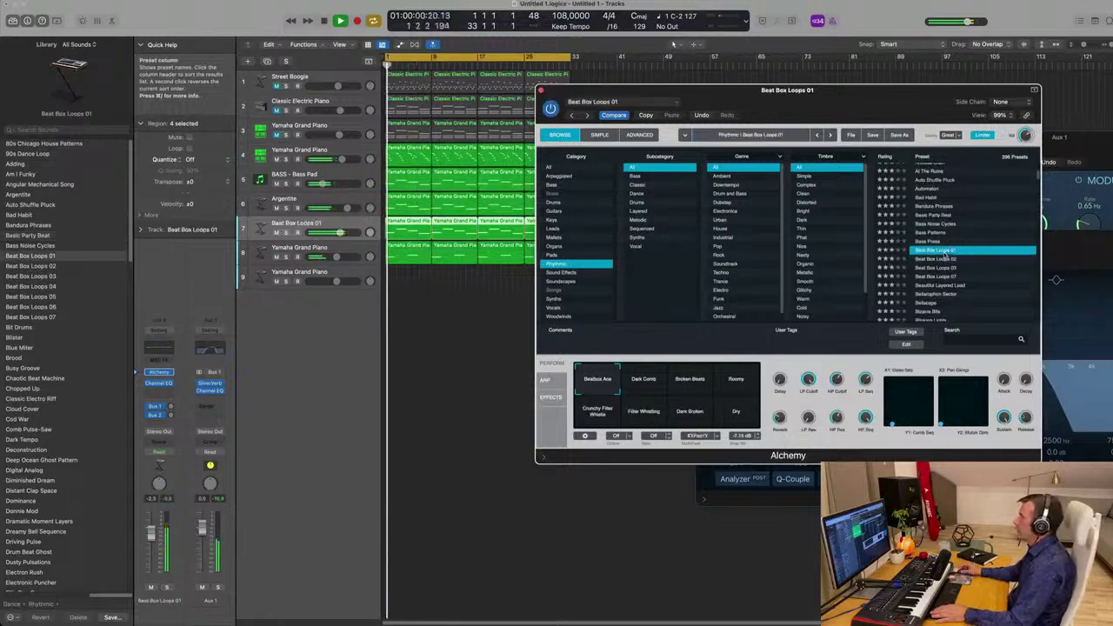
{"action": "left_click", "coordinate": [949, 285]}
{"action": "scroll", "coordinate": [954, 261], "scroll_direction": "down", "scroll_amount": 3}
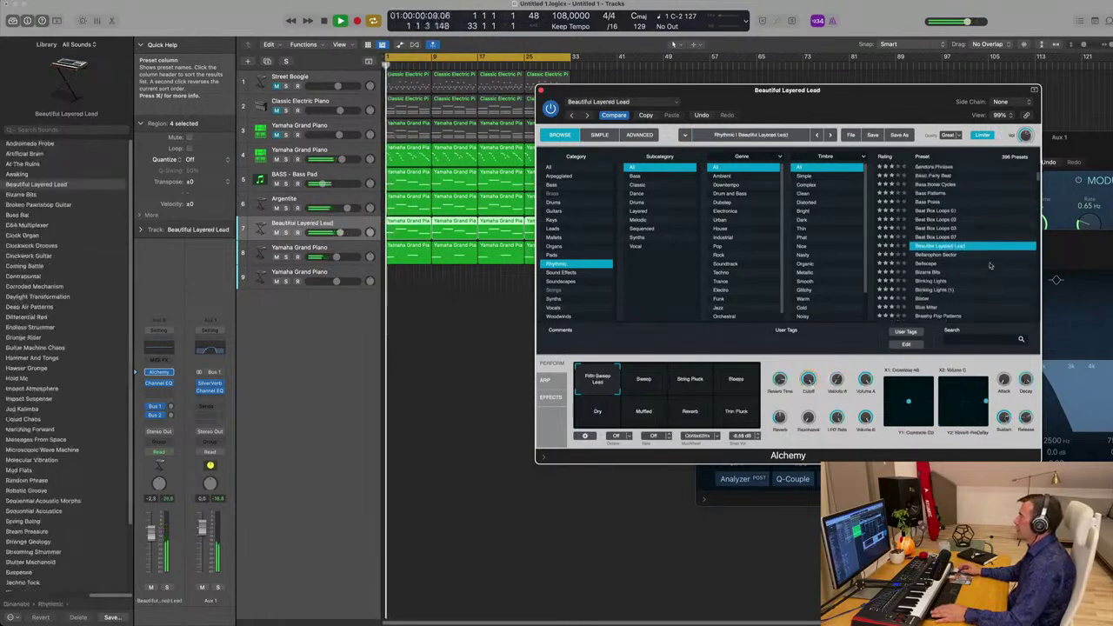
{"action": "left_click", "coordinate": [944, 248]}
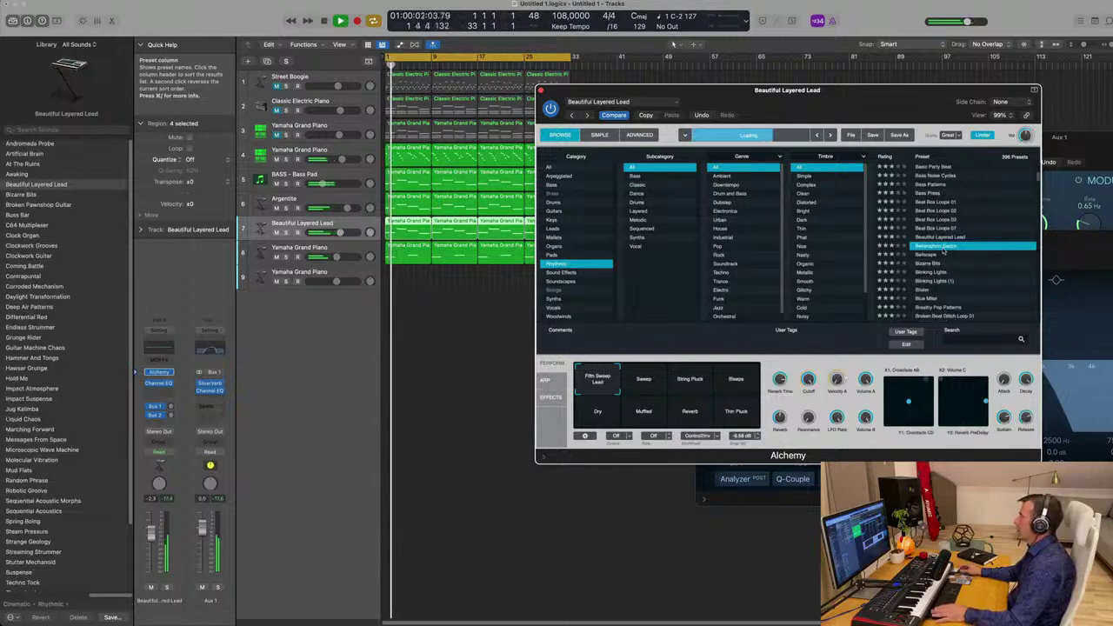
{"action": "left_click", "coordinate": [957, 262]}
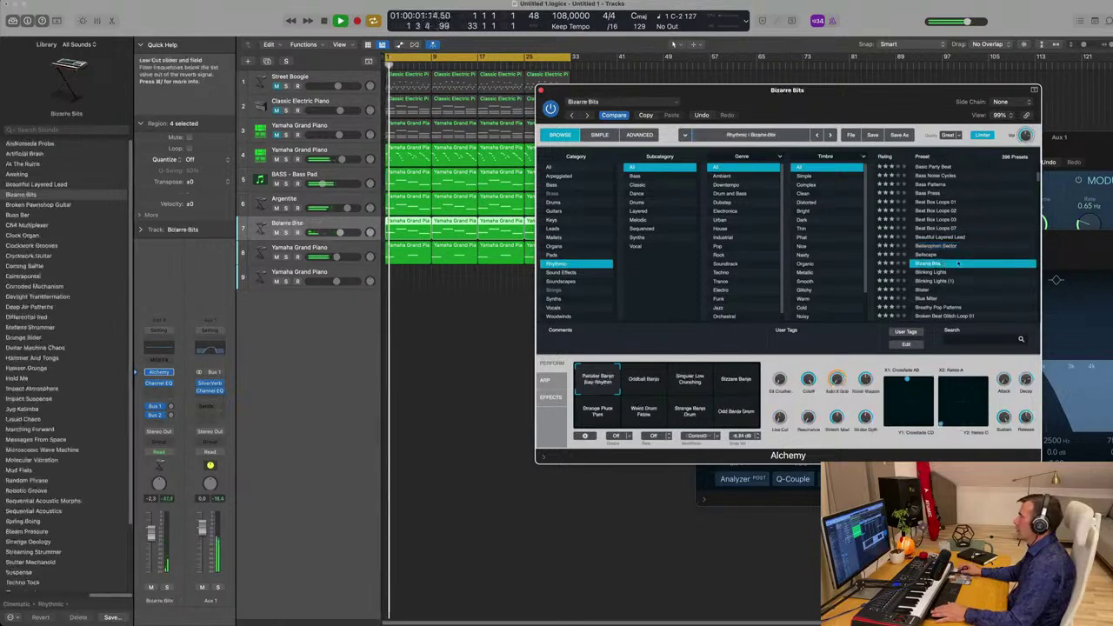
Audition the Bizarre Bits variations Oddball Banjo, Singular Low Crunching, Bizzare Banjo and Strange Pluck Pant.
{"action": "scroll", "coordinate": [985, 247], "scroll_direction": "down", "scroll_amount": 2}
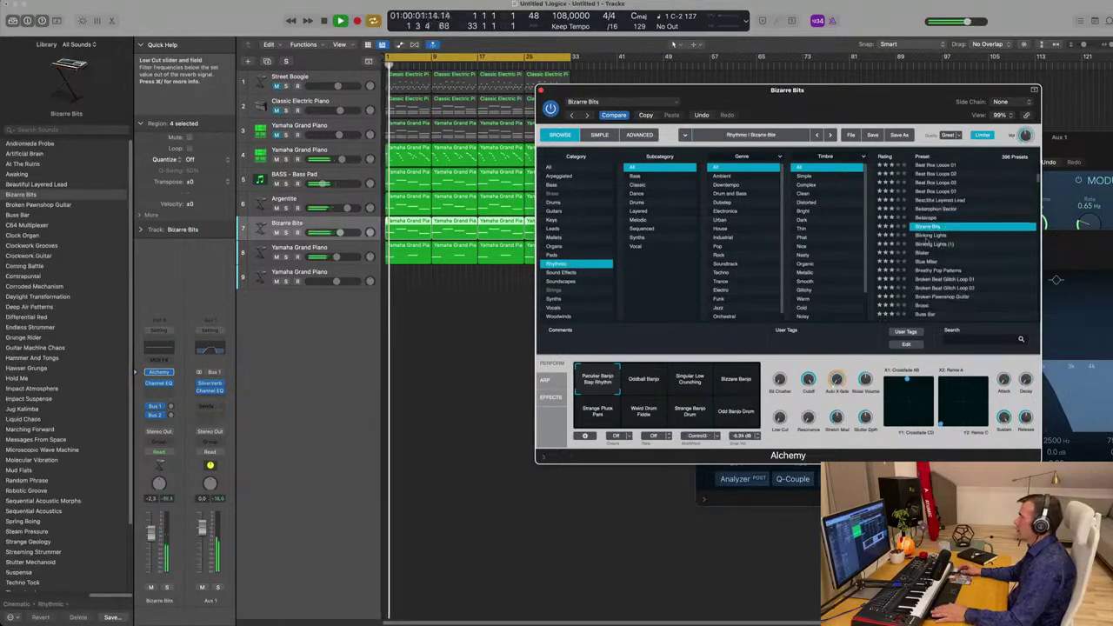
{"action": "left_click", "coordinate": [649, 379]}
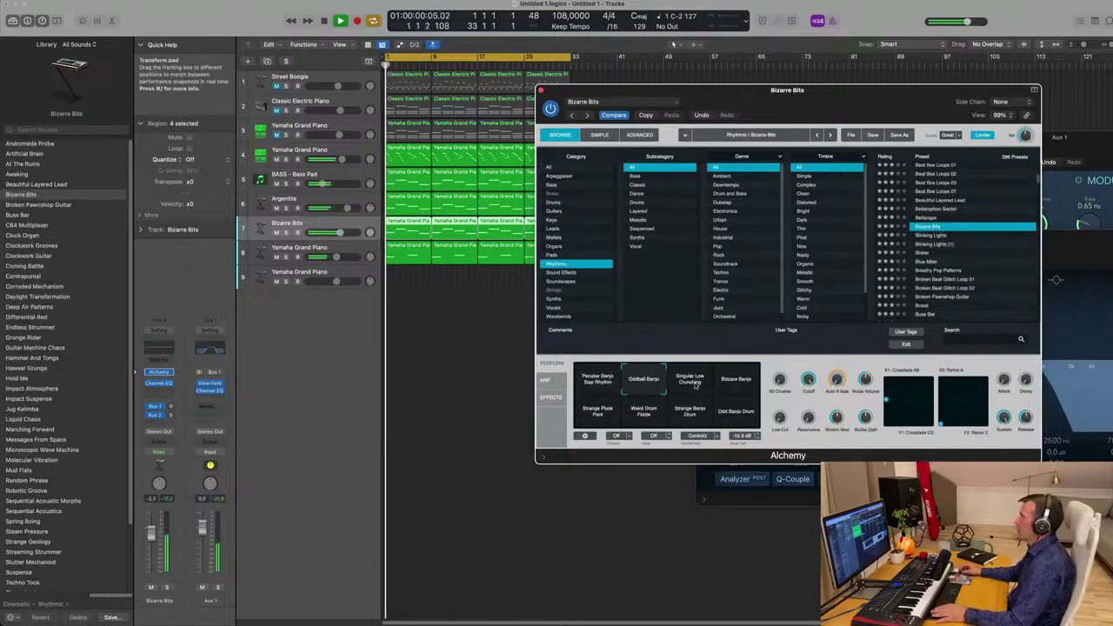
{"action": "left_click", "coordinate": [695, 386]}
{"action": "left_click", "coordinate": [739, 391]}
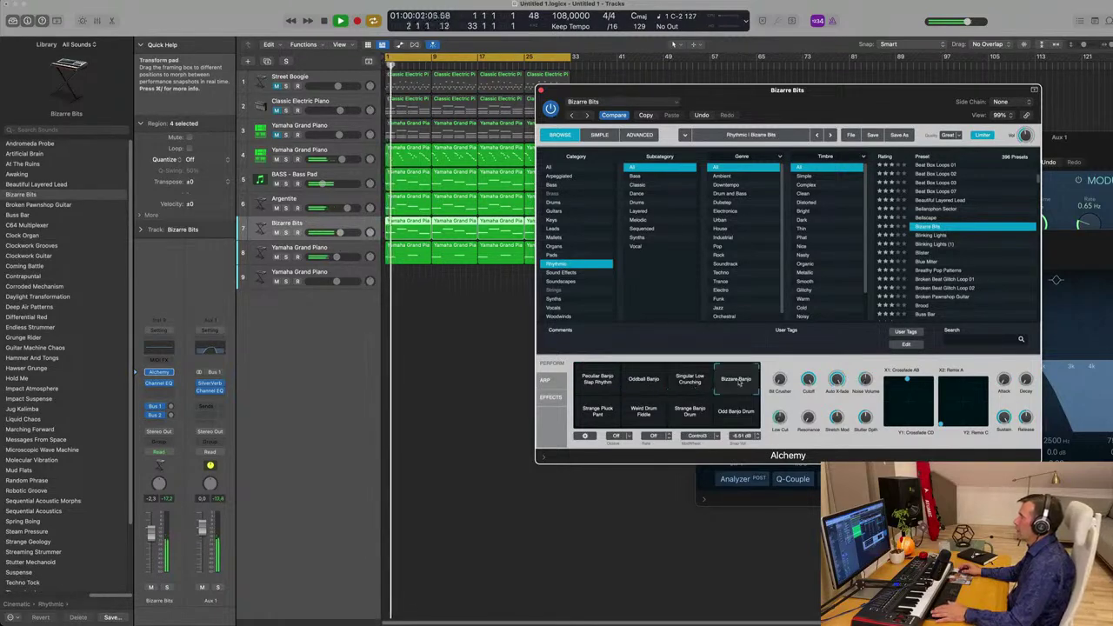
{"action": "left_click", "coordinate": [595, 413]}
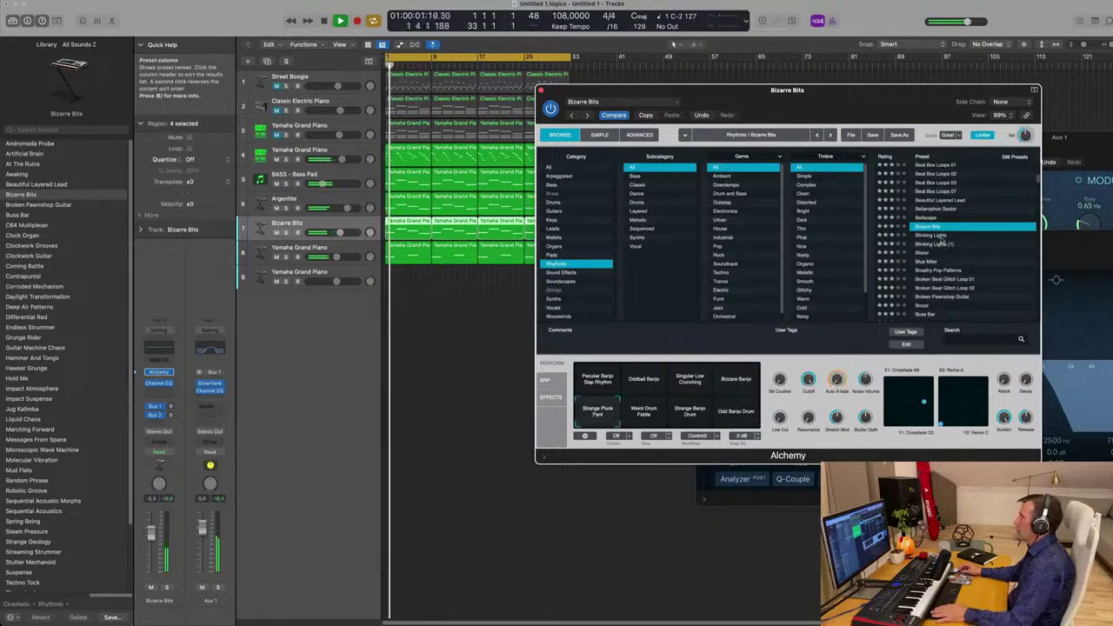
Try the preset Blinking Lights and load Broken Beat Glitch Loop 01 on track 7 instead.
{"action": "left_click", "coordinate": [937, 235]}
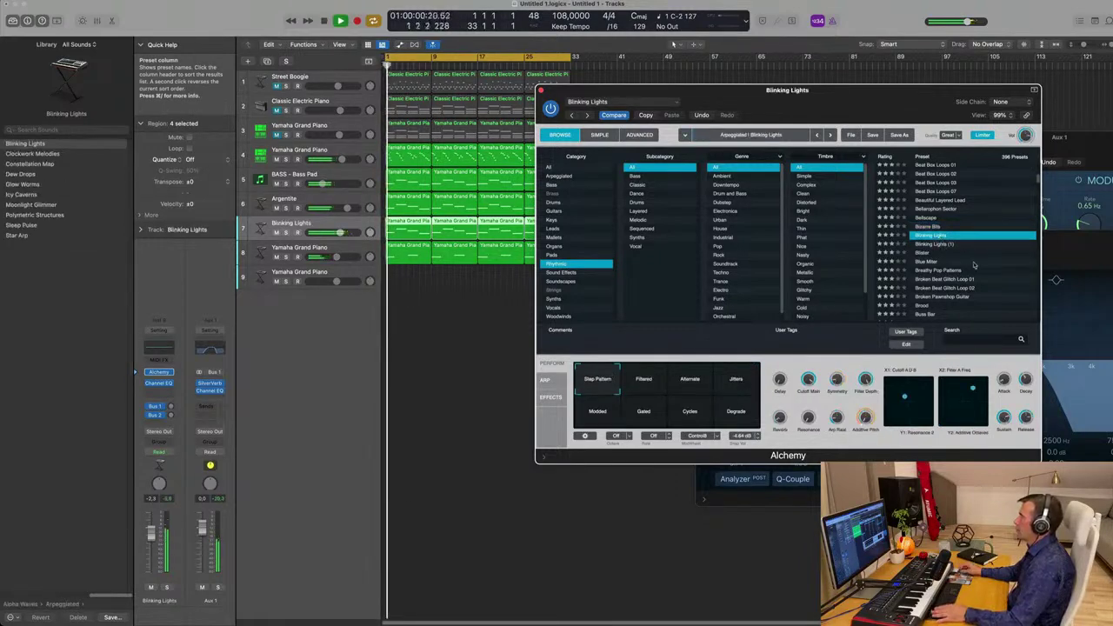
{"action": "scroll", "coordinate": [965, 258], "scroll_direction": "down", "scroll_amount": 2}
{"action": "left_click", "coordinate": [944, 249]}
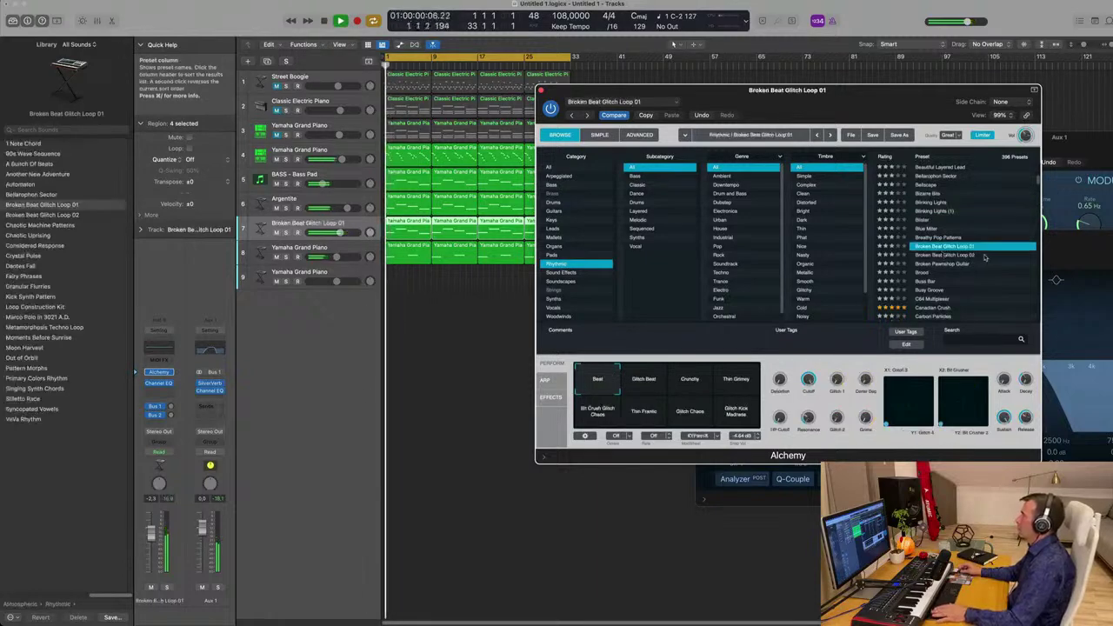
{"action": "scroll", "coordinate": [940, 263], "scroll_direction": "down", "scroll_amount": 1}
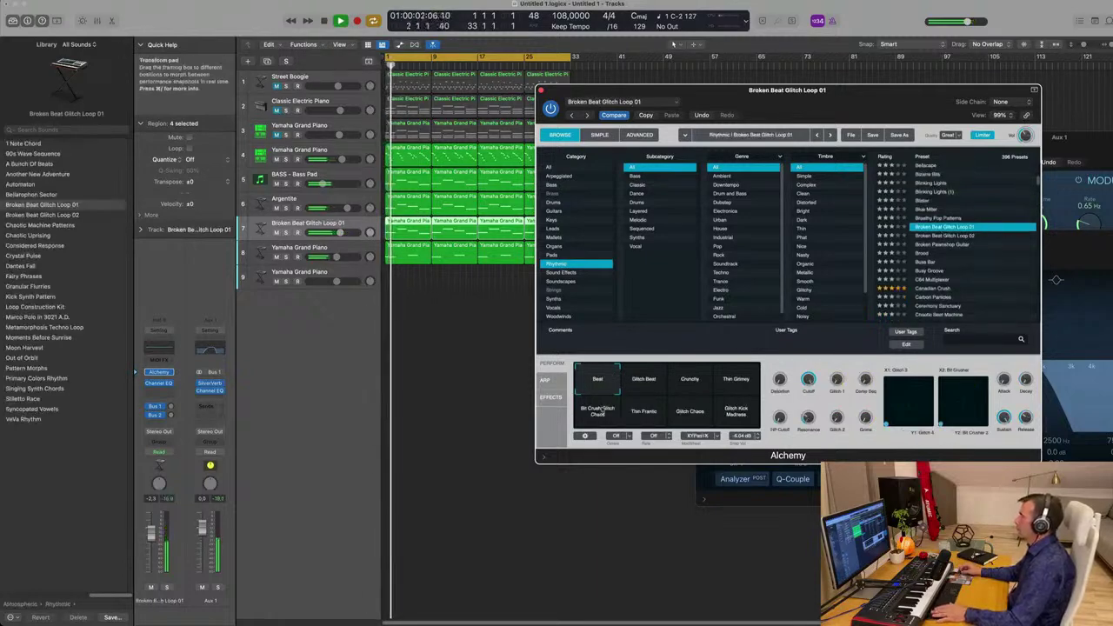
Compare the Glitch Beat, Crunchy and Thin Grimey variations of Broken Beat Glitch Loop 01 and return to Beat.
{"action": "left_click", "coordinate": [648, 385]}
{"action": "left_click", "coordinate": [690, 385]}
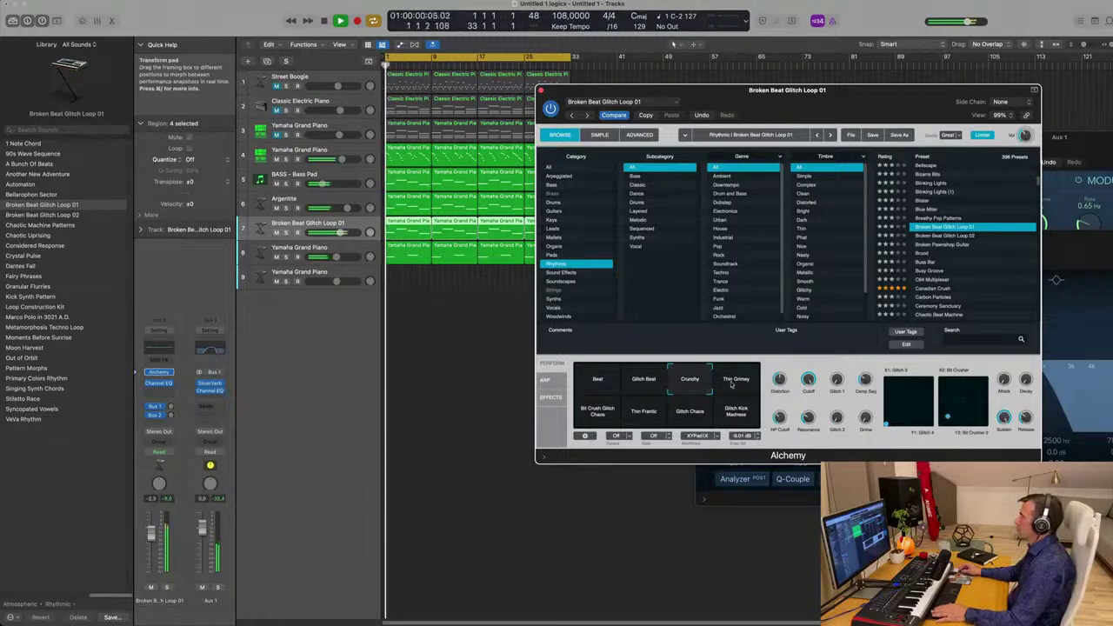
{"action": "left_click", "coordinate": [732, 392]}
{"action": "left_click", "coordinate": [601, 386]}
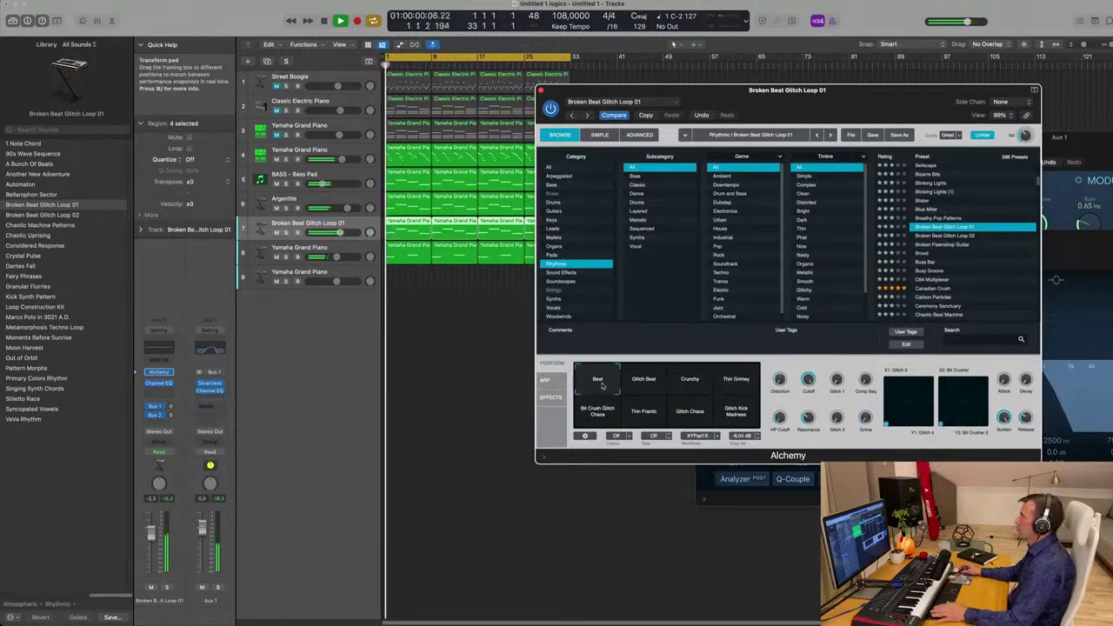
Lower the volume of the Broken Beat Glitch Loop 01 track to about -5.8 dB.
{"action": "left_click", "coordinate": [348, 223]}
{"action": "left_click_drag", "start_coordinate": [155, 537], "coordinate": [156, 543]}
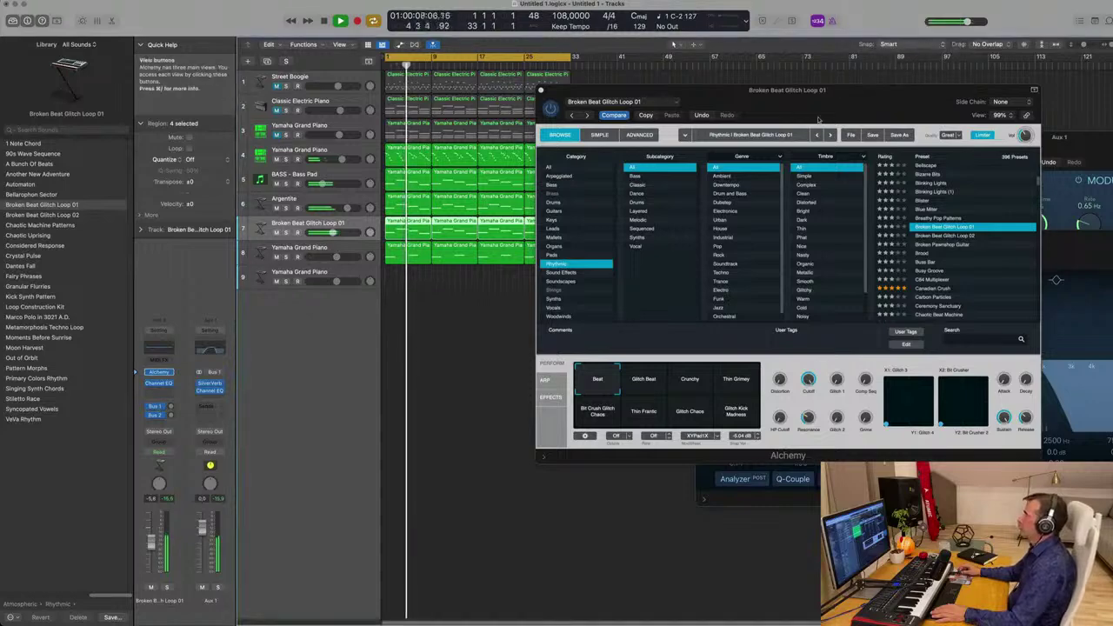
Close the open Alchemy, Channel EQ, Stereo Delay and SilverVerb plug-in windows to clear the arrangement.
{"action": "left_click_drag", "start_coordinate": [840, 101], "coordinate": [722, 187]}
{"action": "left_click", "coordinate": [424, 176]}
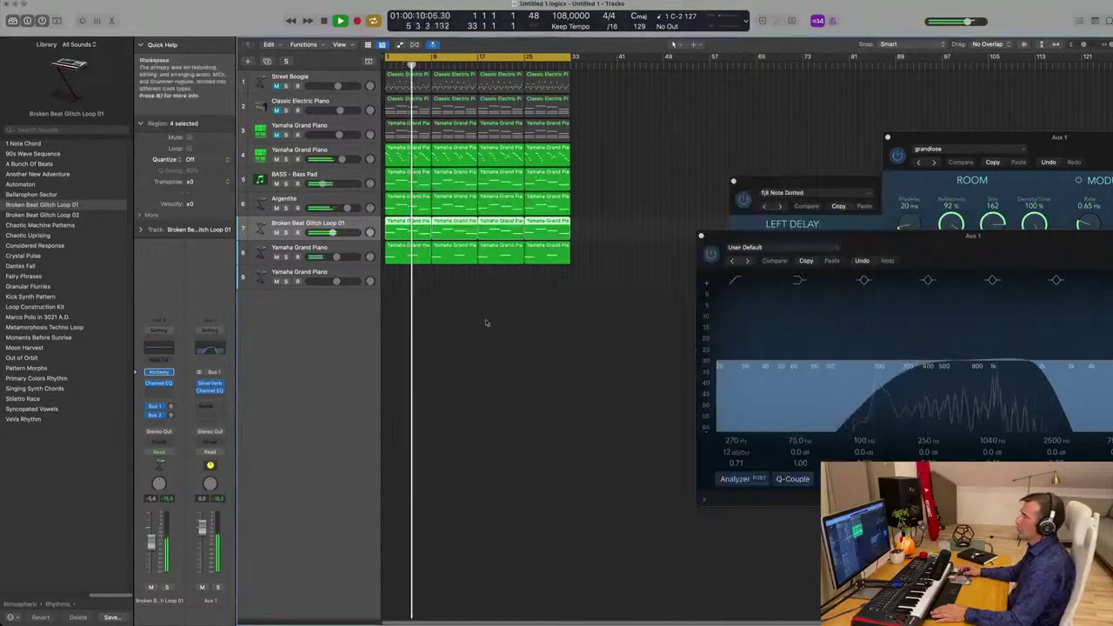
{"action": "key", "text": "super+Down"}
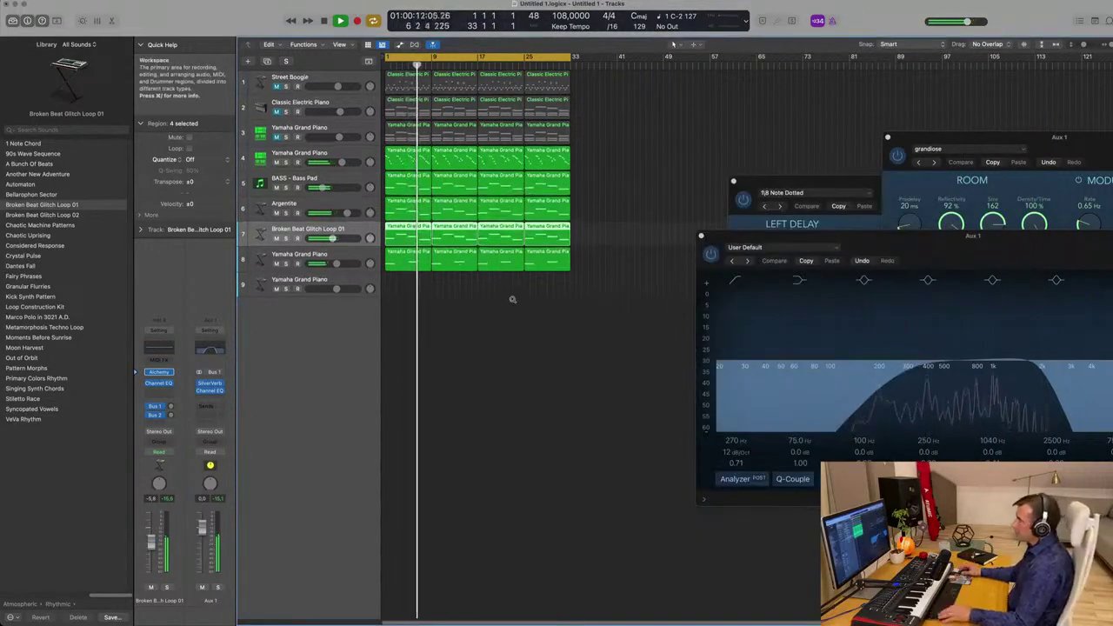
{"action": "left_click_drag", "start_coordinate": [765, 237], "coordinate": [487, 268]}
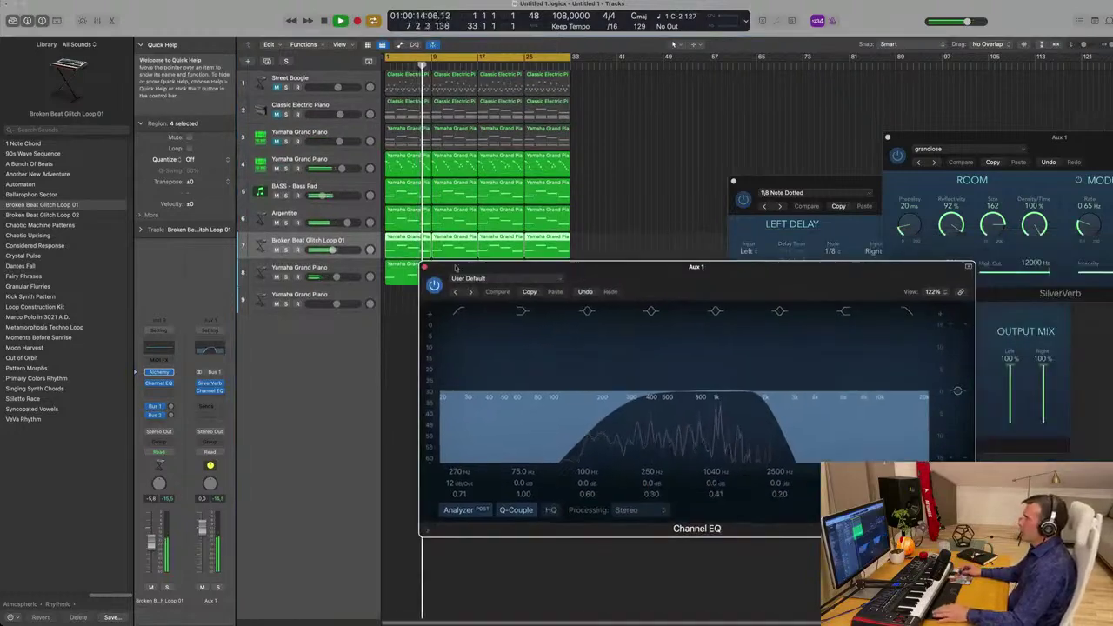
{"action": "left_click", "coordinate": [425, 267]}
{"action": "left_click_drag", "start_coordinate": [741, 185], "coordinate": [555, 197]}
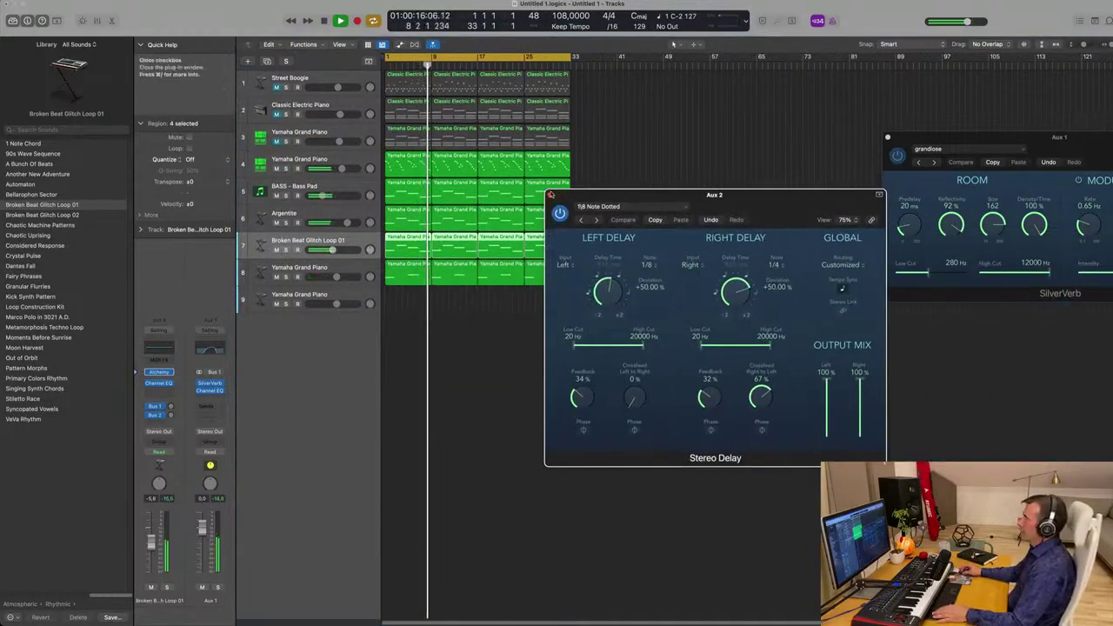
{"action": "left_click", "coordinate": [549, 195]}
{"action": "left_click_drag", "start_coordinate": [999, 144], "coordinate": [639, 207]}
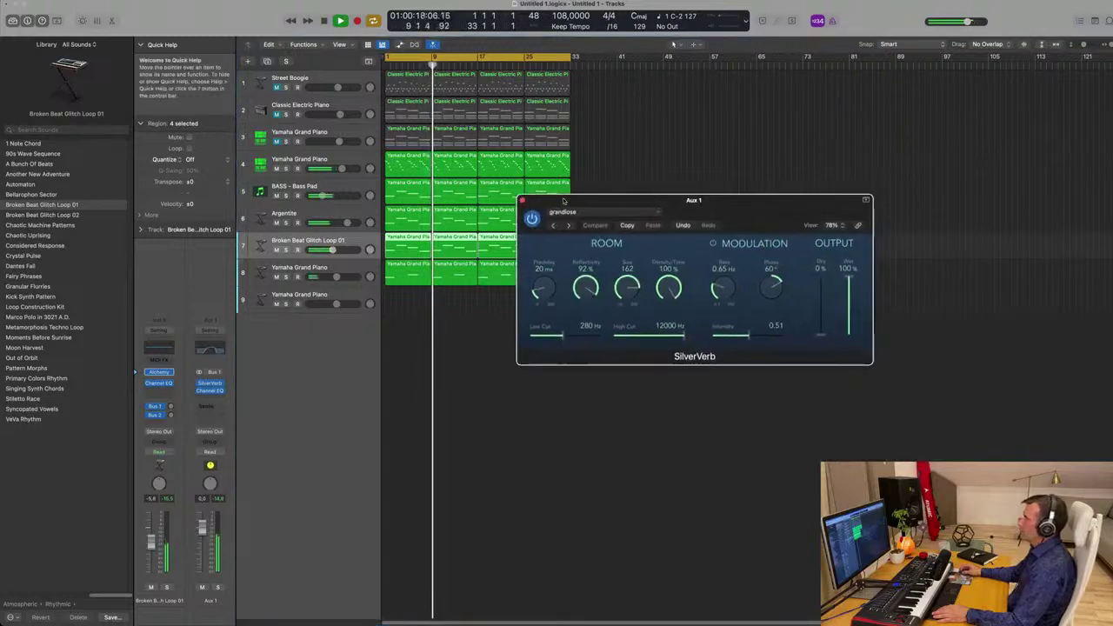
{"action": "left_click", "coordinate": [523, 201]}
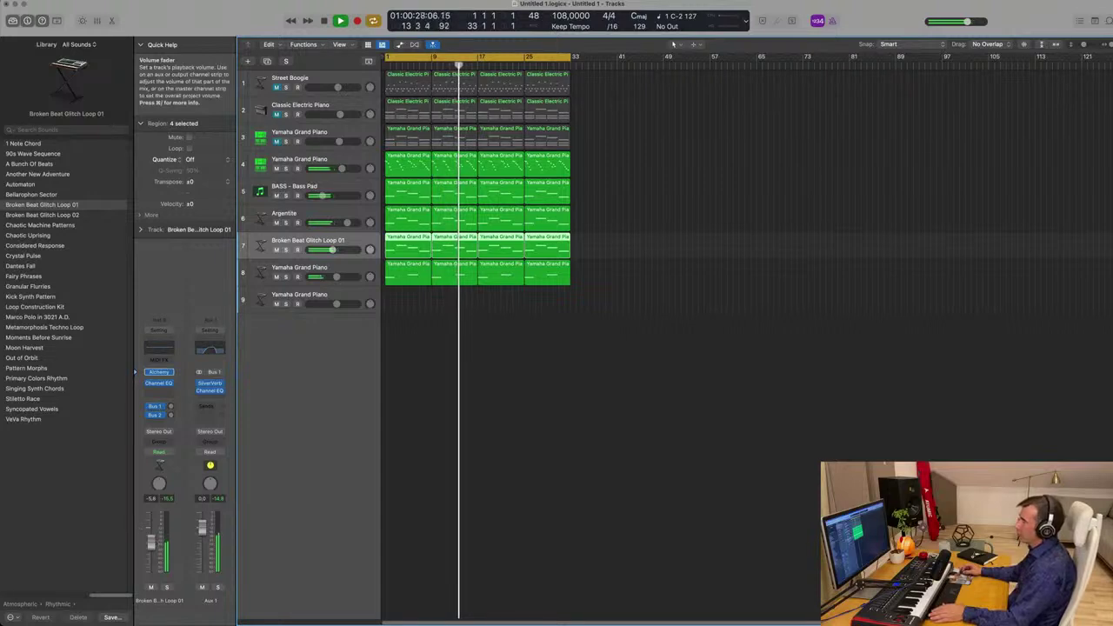
Lower the Broken Beat Glitch Loop 01 track's volume to about -8.2 dB and listen to the arrangement from the start.
{"action": "left_click_drag", "start_coordinate": [332, 251], "coordinate": [329, 250]}
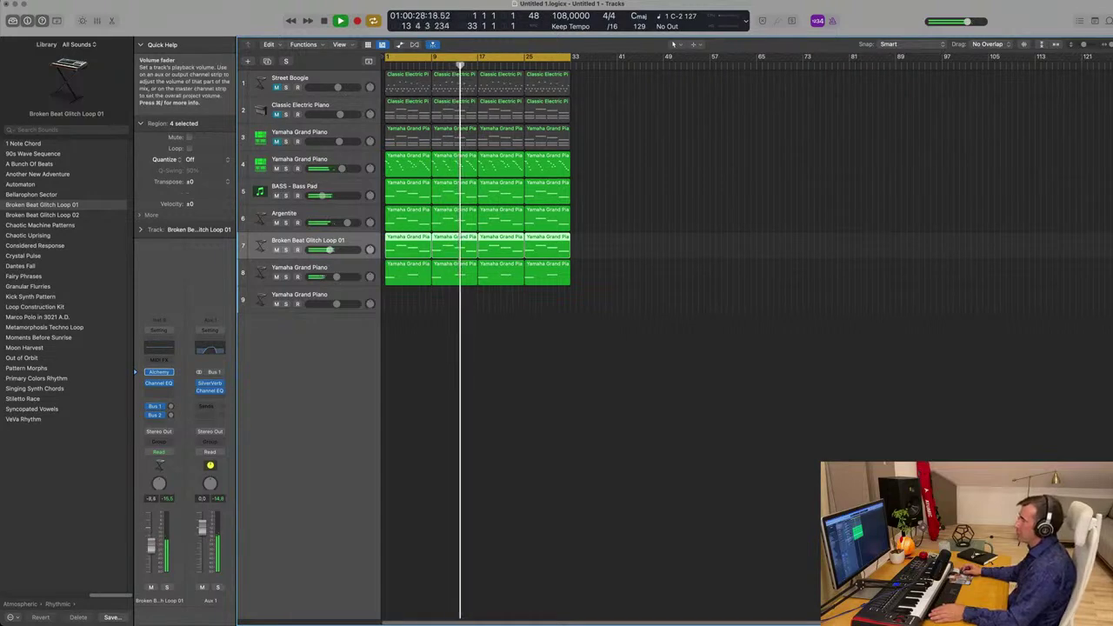
{"action": "key", "text": "space"}
{"action": "key", "text": "Return"}
{"action": "key", "text": "space"}
{"action": "left_click", "coordinate": [679, 164]}
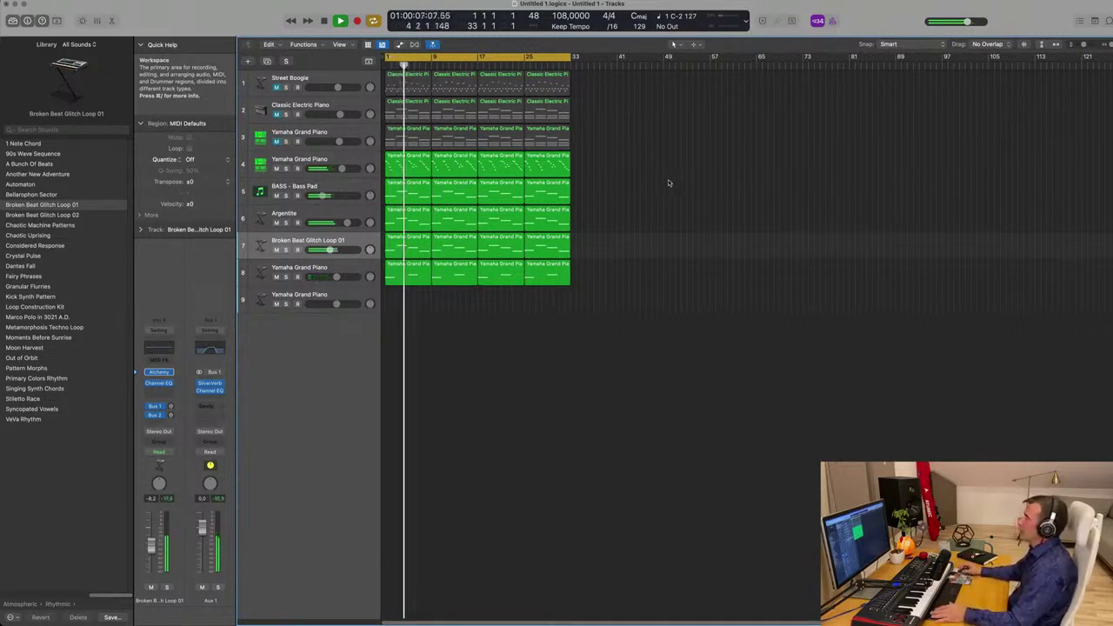
{"action": "key", "text": "space"}
{"action": "key", "text": "space"}
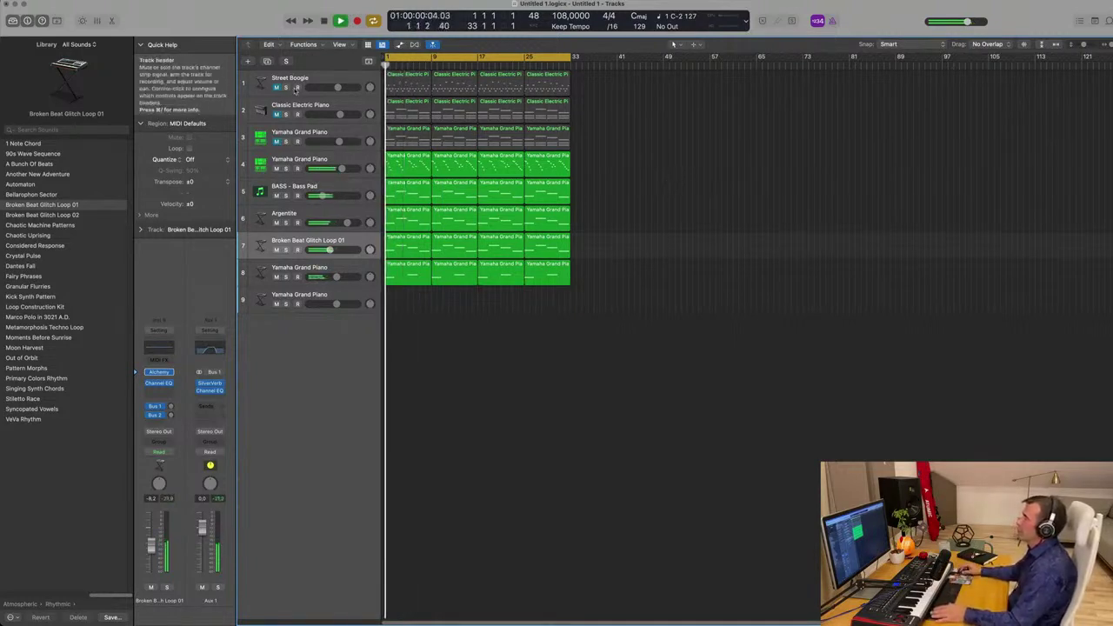
{"action": "key", "text": "space"}
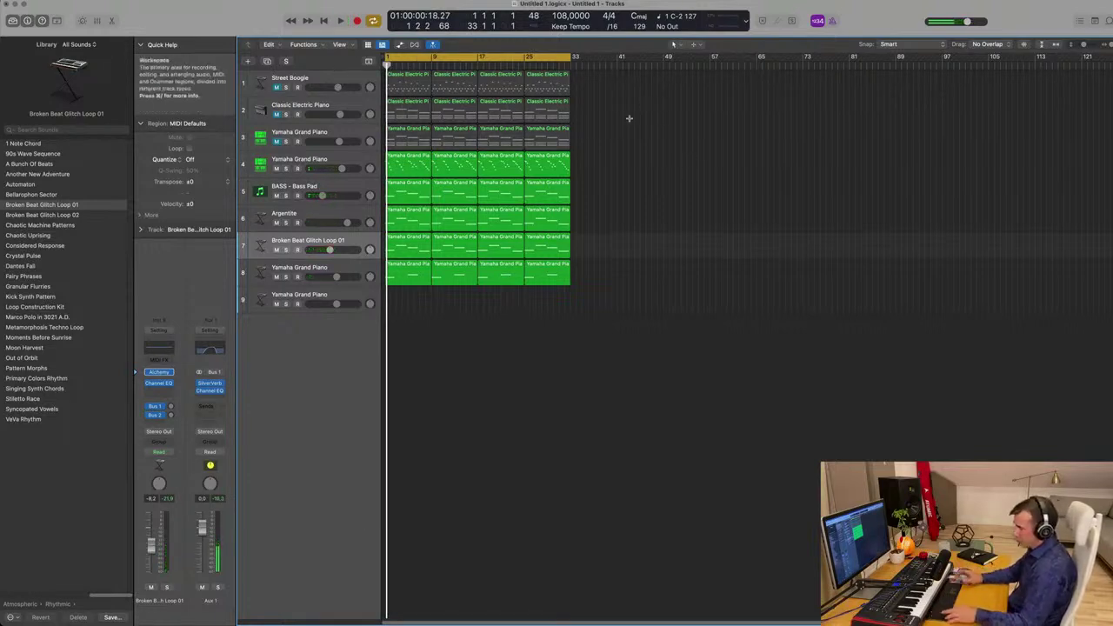
Repeat the 32-bar cycle section across all tracks so the arrangement extends to bar 129.
{"action": "key", "text": "ctrl+super+r"}
{"action": "key", "text": "ctrl+super+r"}
{"action": "key", "text": "ctrl+super+r"}
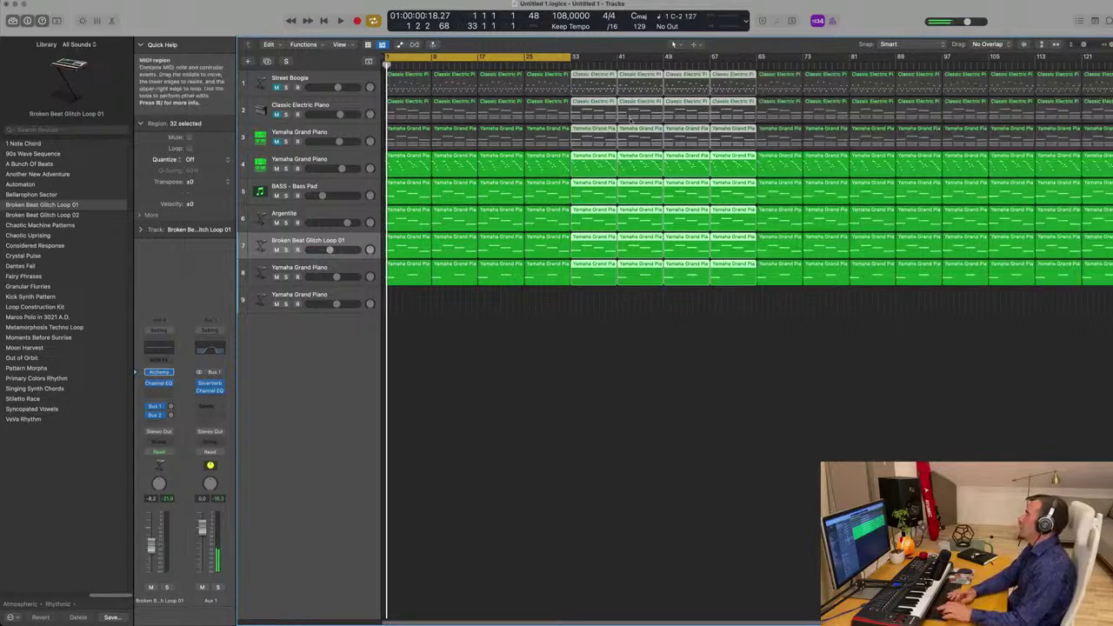
Show the secondary ruler and extend the cycle range to bar 129, ending with playback back at the start.
{"action": "left_click", "coordinate": [339, 45]}
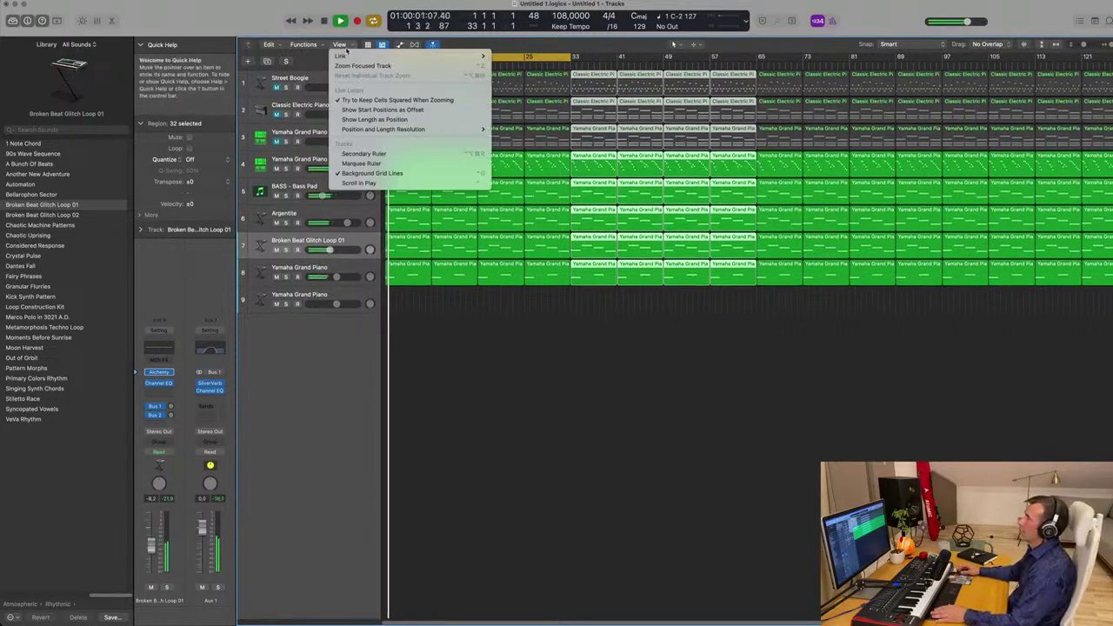
{"action": "left_click", "coordinate": [363, 154]}
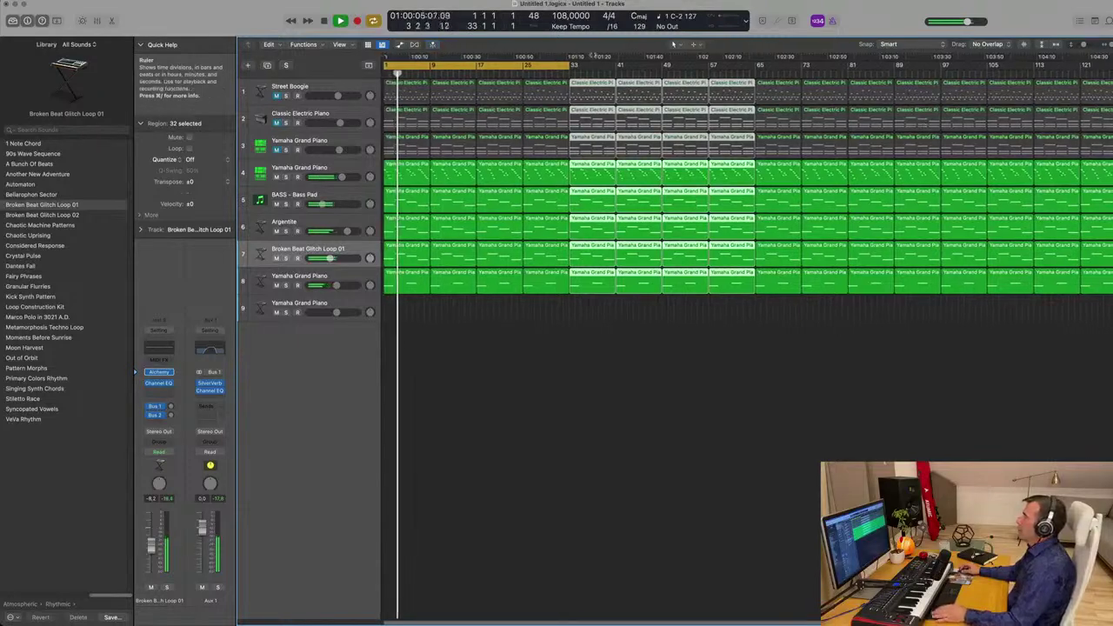
{"action": "left_click_drag", "start_coordinate": [570, 64], "coordinate": [1112, 73]}
{"action": "key", "text": "super+Left"}
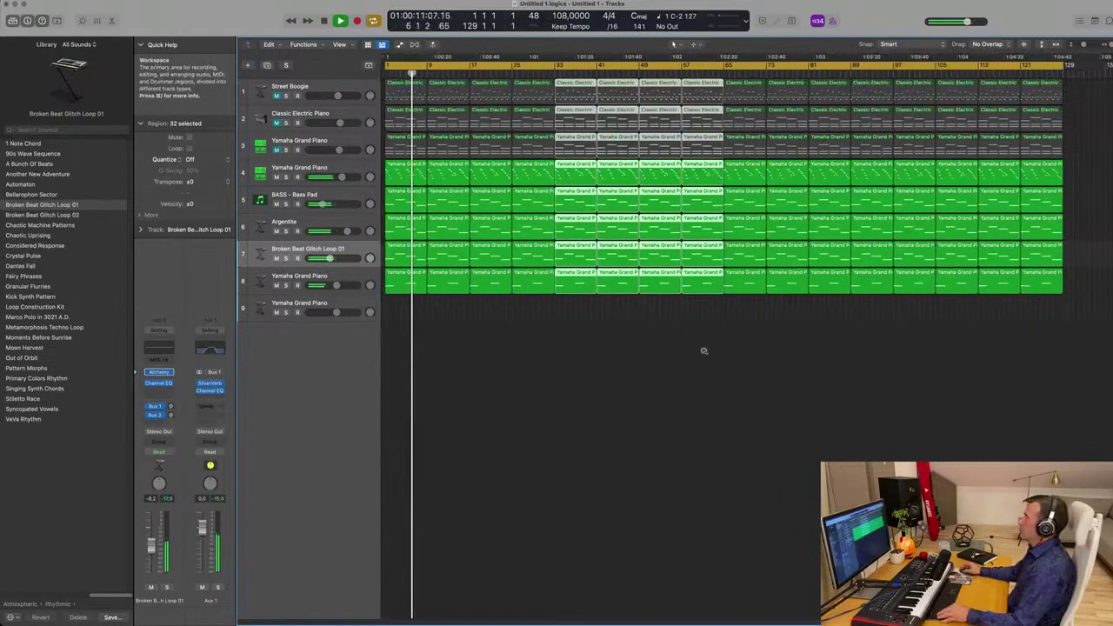
{"action": "left_click", "coordinate": [519, 386]}
{"action": "key", "text": "Return"}
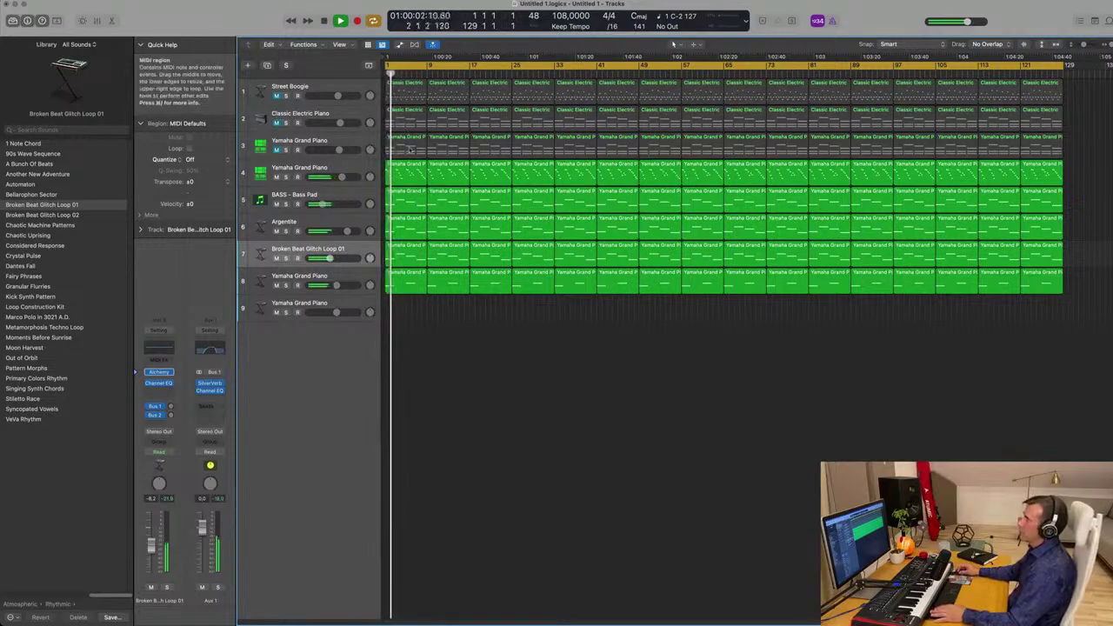
Delete the first four regions, bars 1 to 32, on the Classic Electric Piano and the Yamaha Grand Piano on track 3.
{"action": "key", "text": "Delete"}
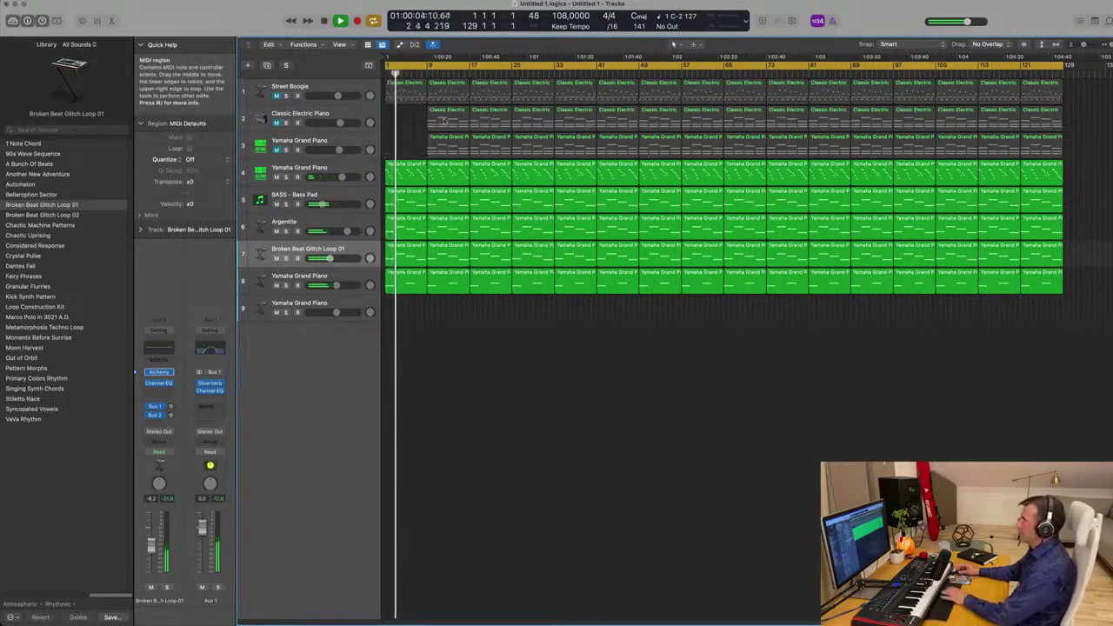
{"action": "key", "text": "Delete"}
{"action": "left_click", "coordinate": [491, 149]}
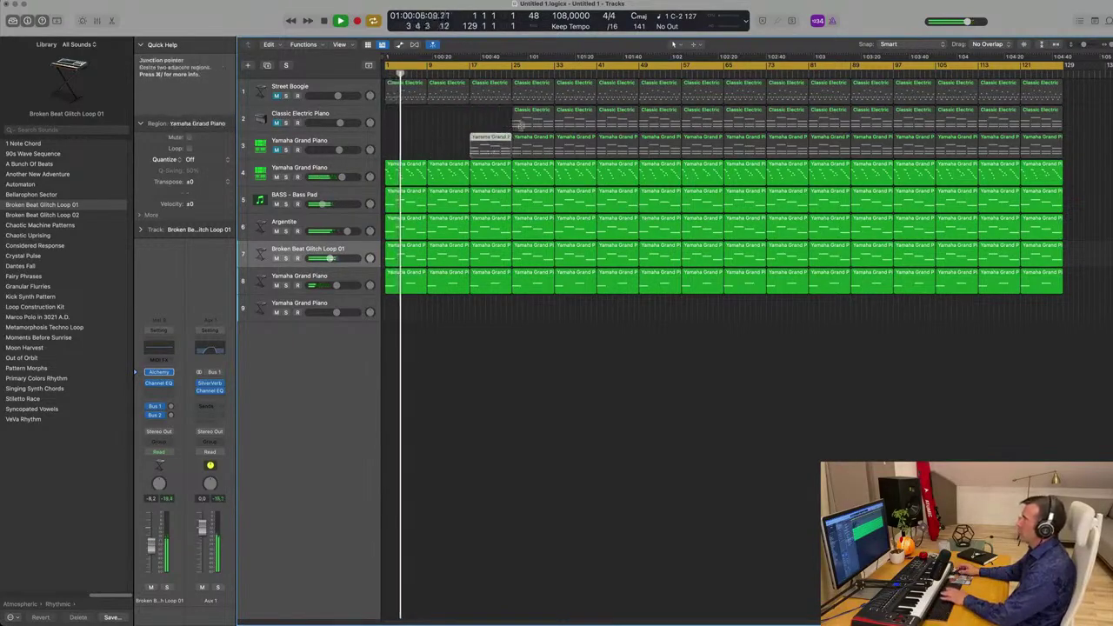
{"action": "key", "text": "Delete"}
{"action": "left_click", "coordinate": [545, 114]}
{"action": "key", "text": "Delete"}
{"action": "left_click", "coordinate": [536, 141]}
{"action": "key", "text": "Delete"}
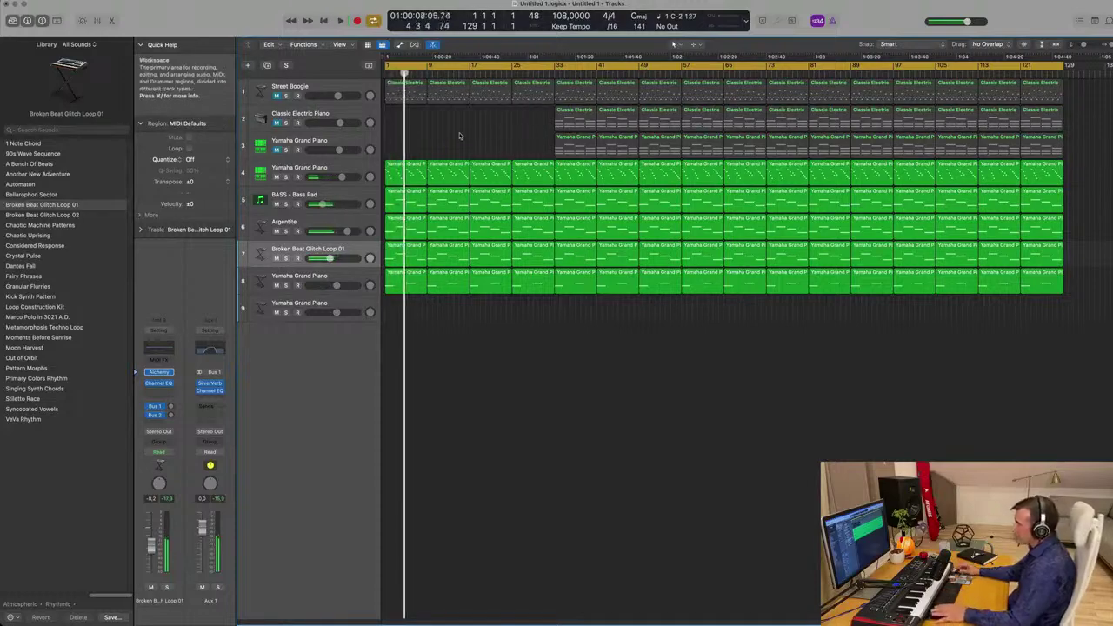
Delete the first two regions, bars 1 to 16, on Yamaha Grand Piano track 4, Broken Beat Glitch Loop 01 and Argentite.
{"action": "key", "text": "space"}
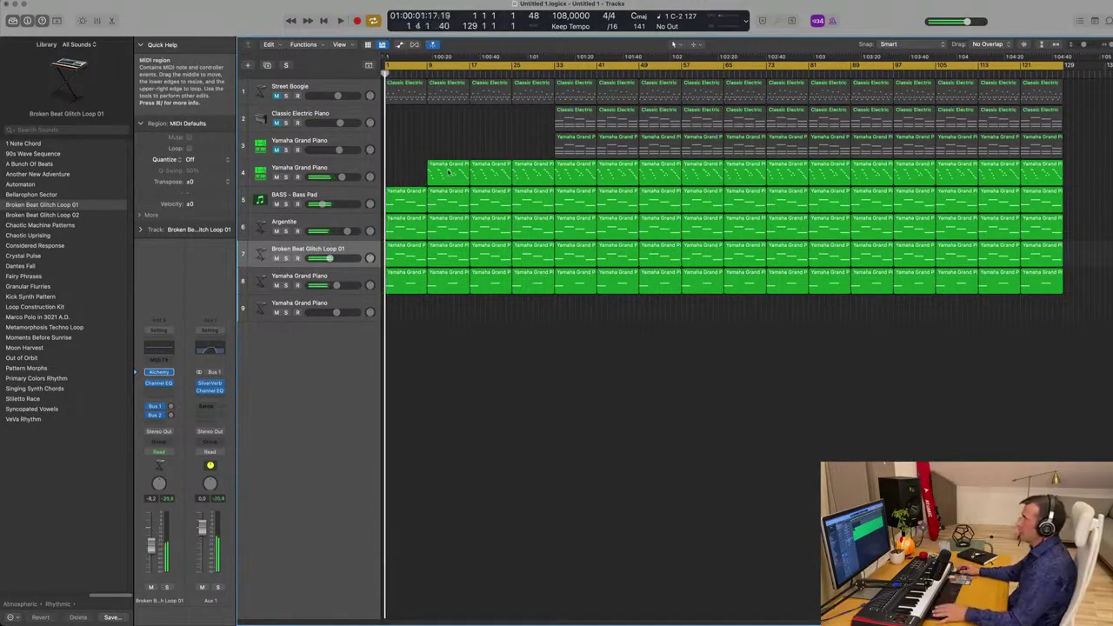
{"action": "key", "text": "Delete"}
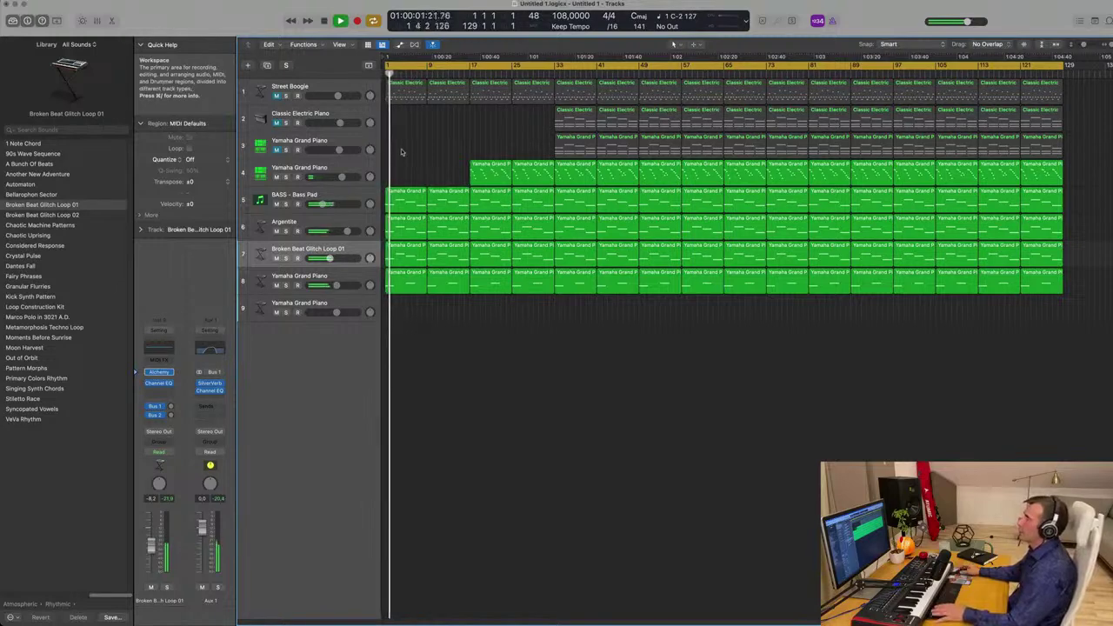
{"action": "left_click", "coordinate": [448, 256]}
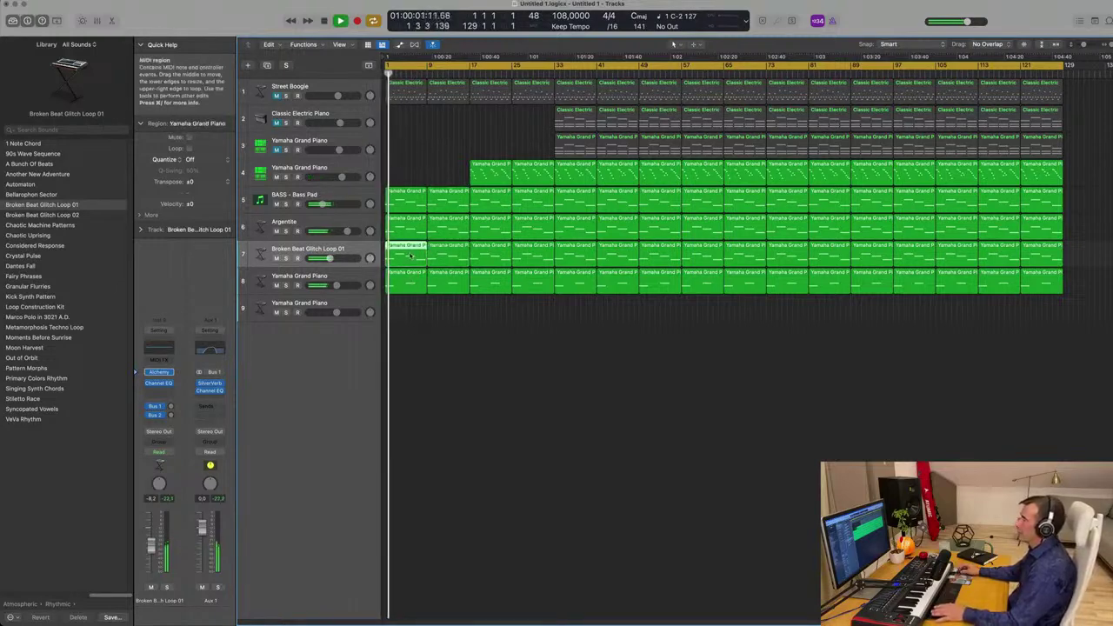
{"action": "key", "text": "Delete"}
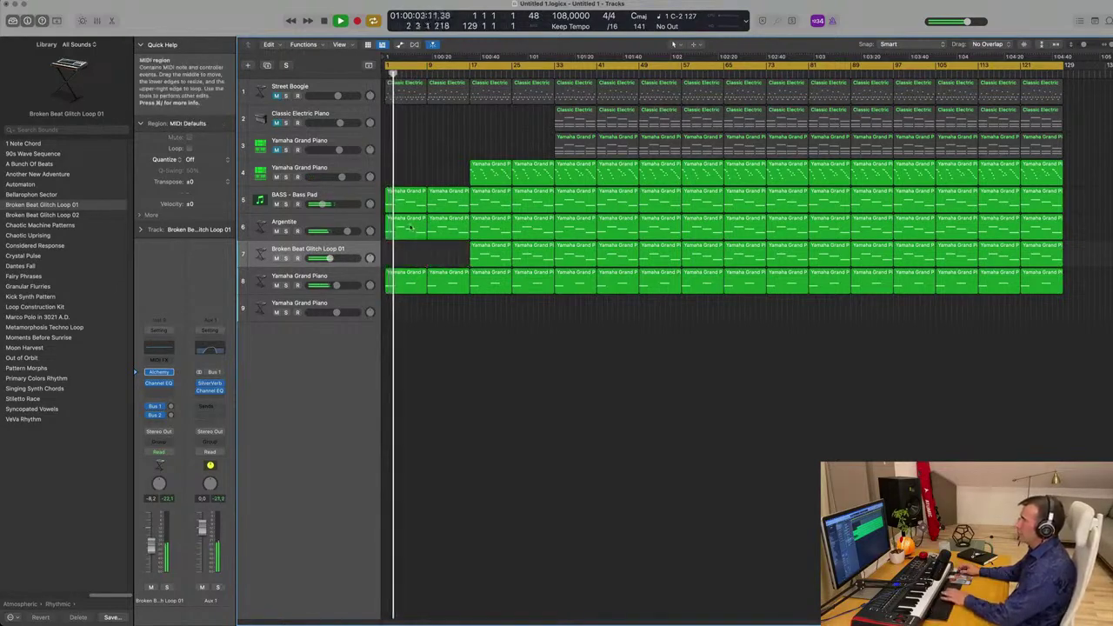
{"action": "left_click", "coordinate": [442, 228]}
{"action": "key", "text": "Delete"}
{"action": "key", "text": "Return"}
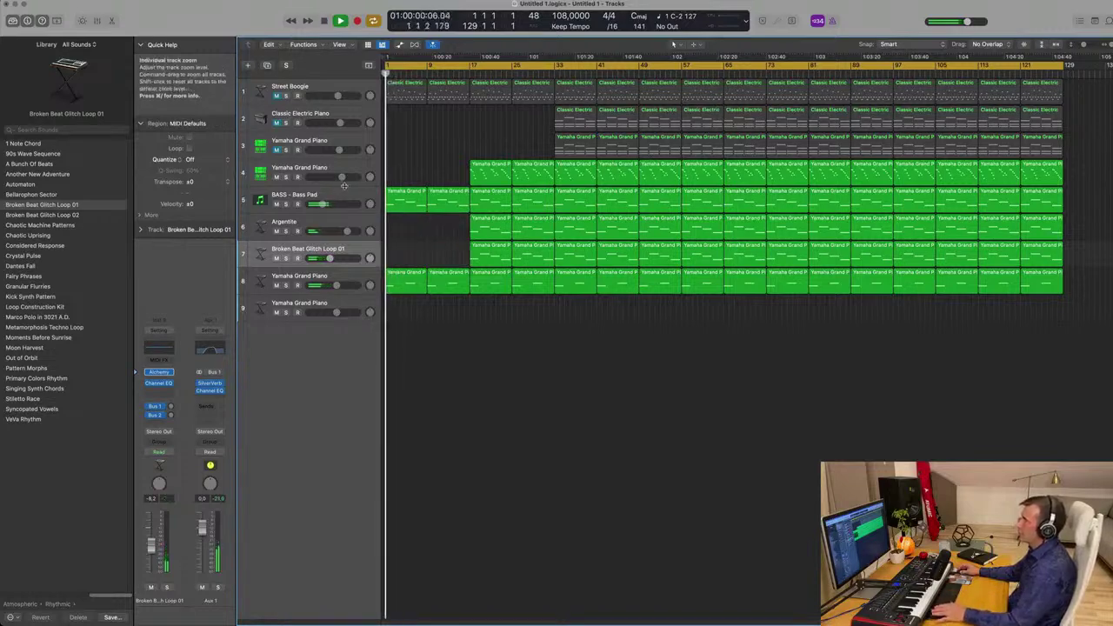
Unmute the Street Boogie track, restart playback from the beginning and select that track.
{"action": "left_click", "coordinate": [322, 195]}
{"action": "key", "text": "space"}
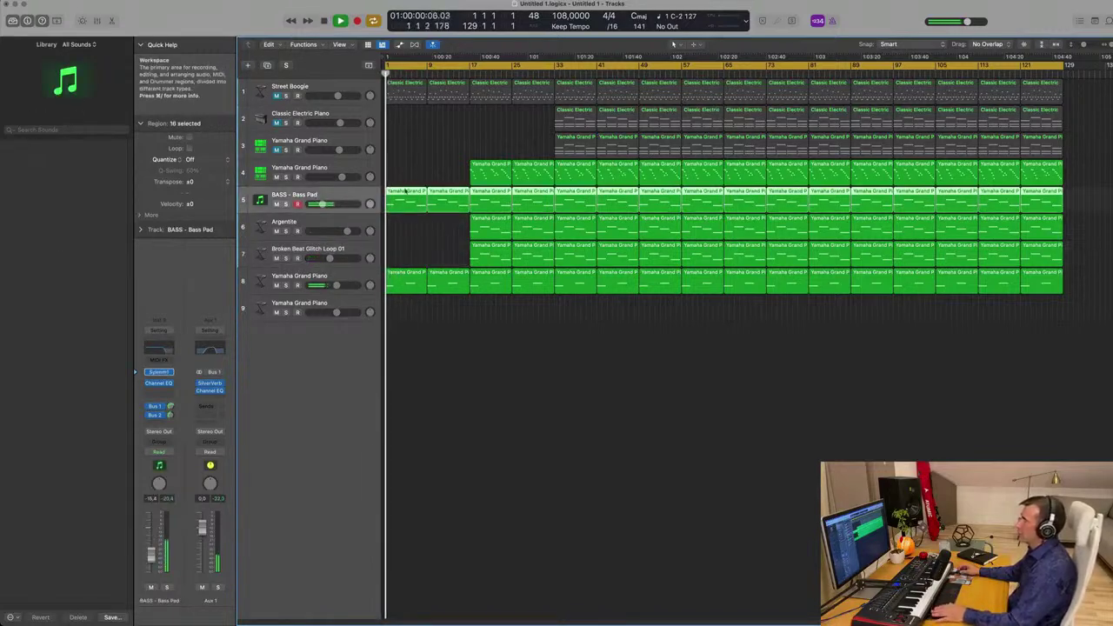
{"action": "left_click", "coordinate": [276, 95]}
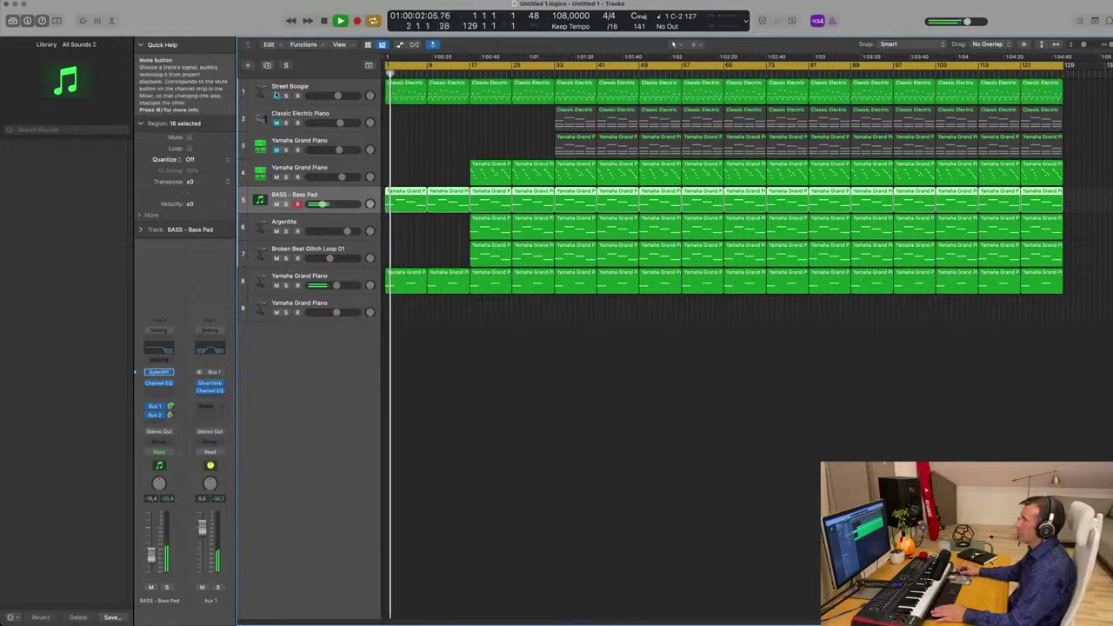
{"action": "key", "text": "Return"}
{"action": "left_click", "coordinate": [333, 92]}
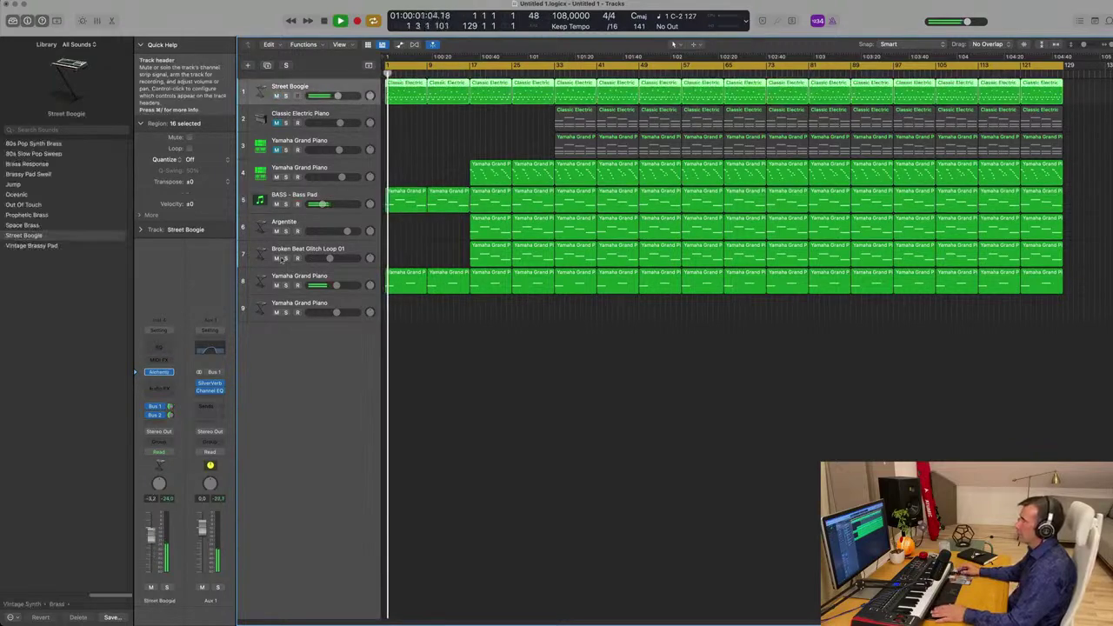
Adjust the perform control between Chorus and LP Attack to about 7.04% in Street Boogie's Alchemy instrument.
{"action": "left_click", "coordinate": [159, 373]}
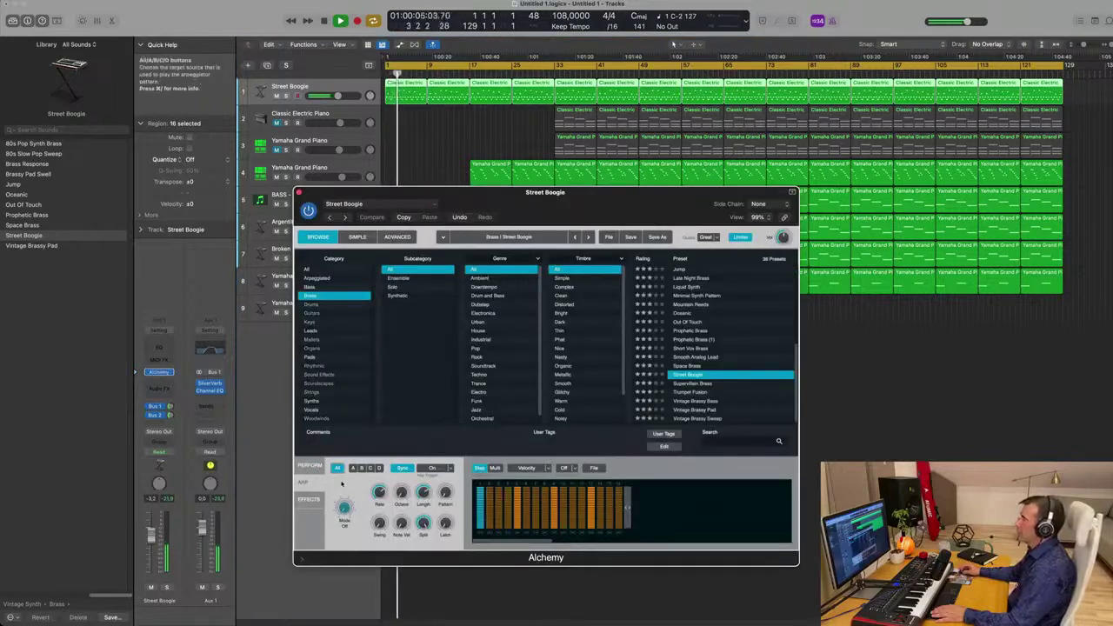
{"action": "left_click", "coordinate": [309, 466]}
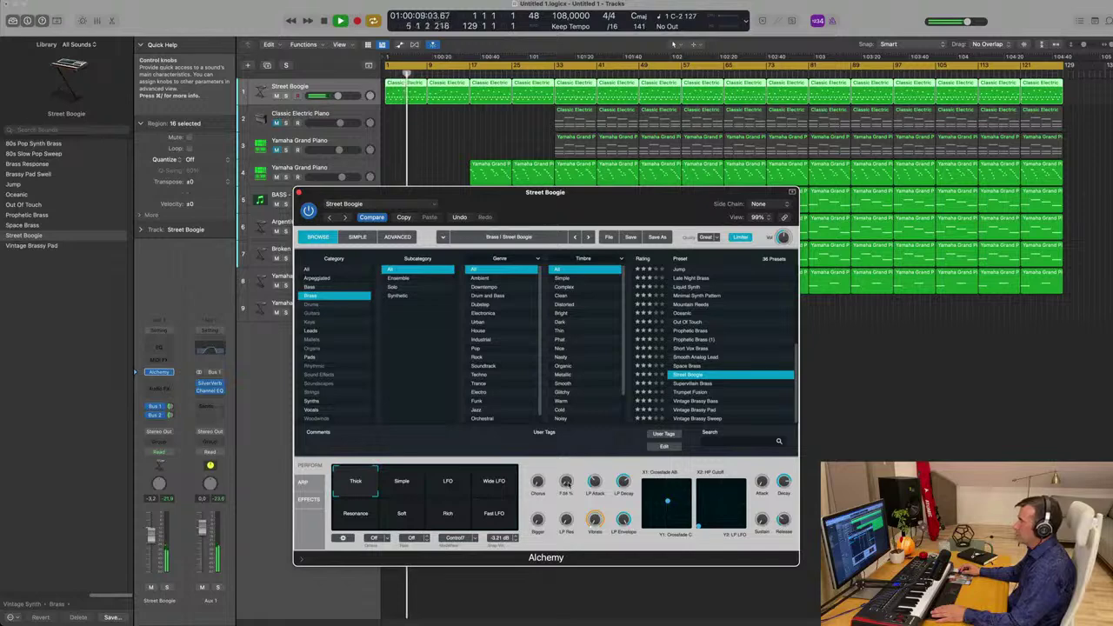
{"action": "left_click", "coordinate": [298, 192]}
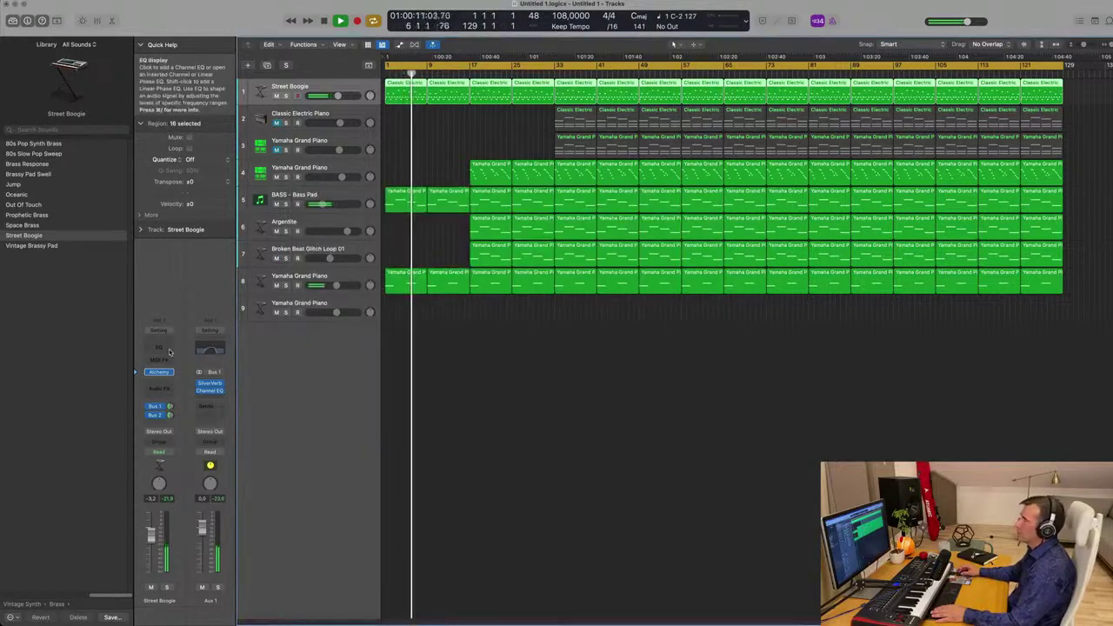
Add a Channel EQ to Street Boogie with a high cut at 500 Hz, 48 dB/oct slope and Q 1.20.
{"action": "left_click", "coordinate": [210, 390]}
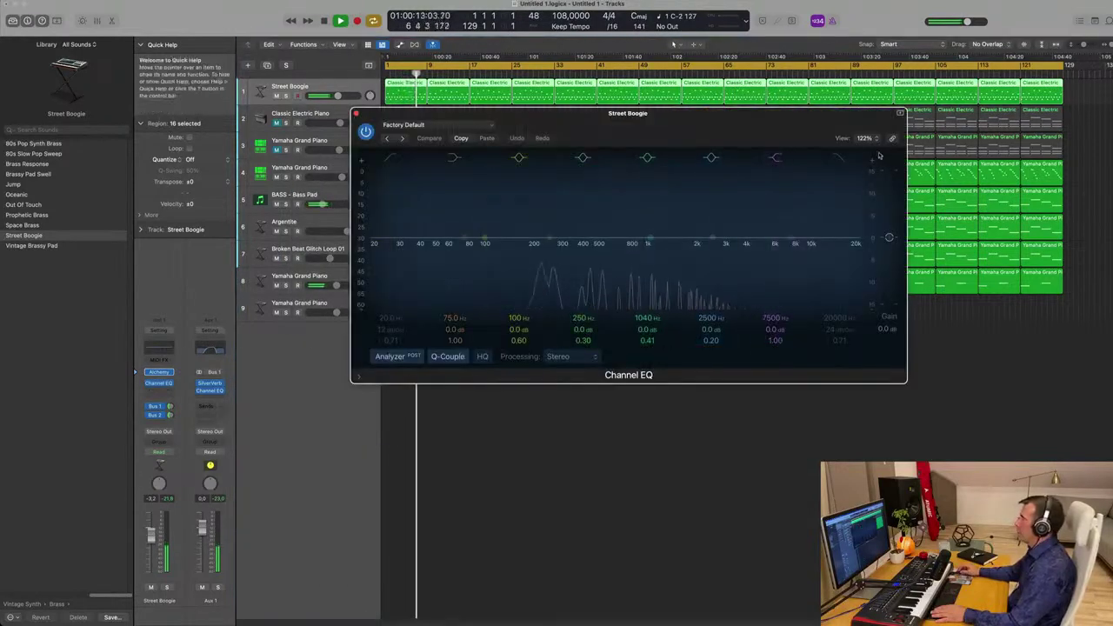
{"action": "left_click", "coordinate": [843, 318]}
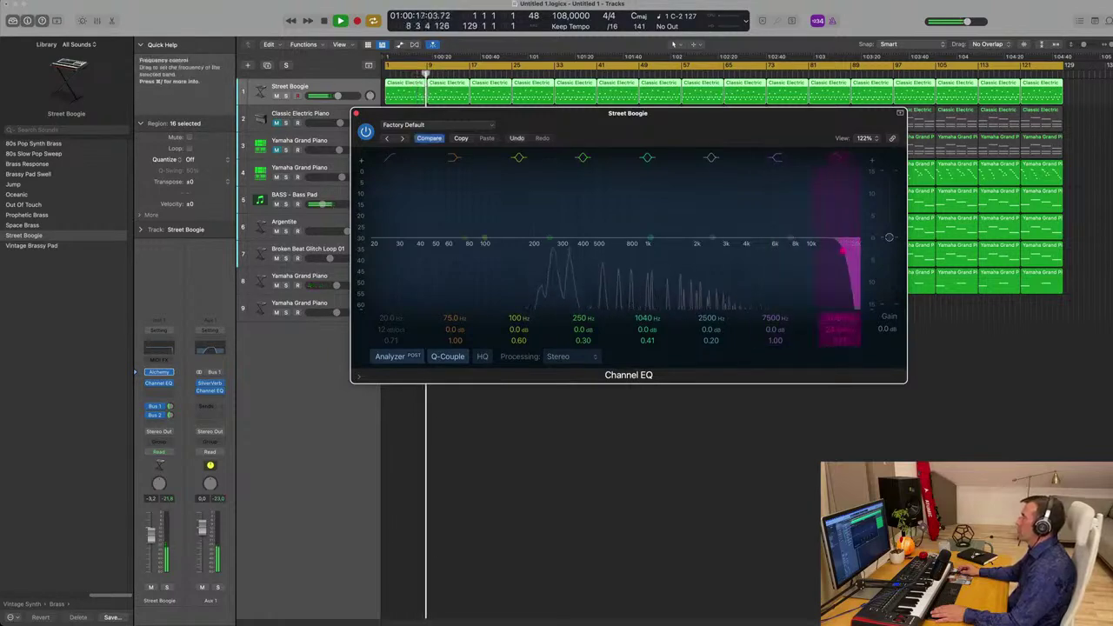
{"action": "left_click_drag", "start_coordinate": [840, 319], "coordinate": [840, 353]}
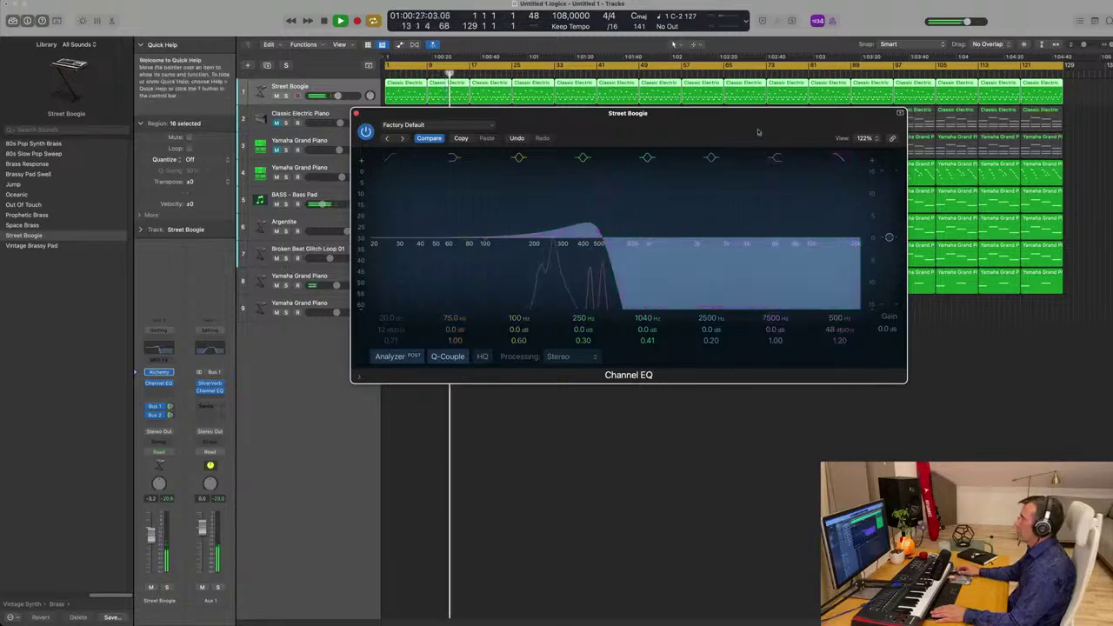
{"action": "left_click_drag", "start_coordinate": [725, 123], "coordinate": [840, 369]}
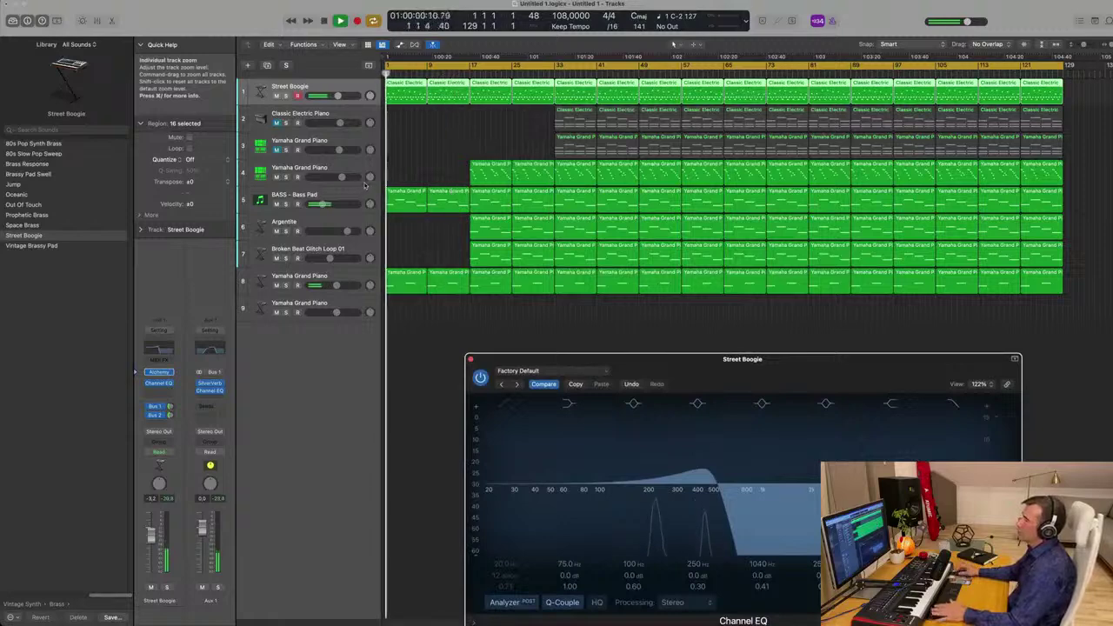
Set the automation mode of the BASS - Bass Pad track to Touch.
{"action": "left_click", "coordinate": [354, 195]}
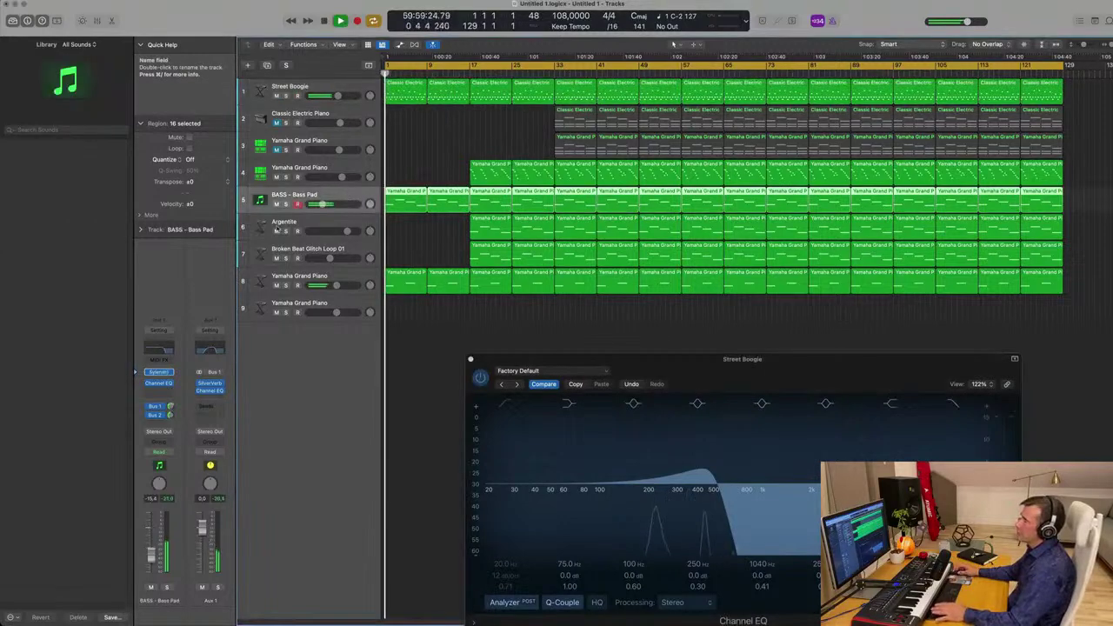
{"action": "left_click", "coordinate": [158, 452]}
{"action": "left_click", "coordinate": [158, 462]}
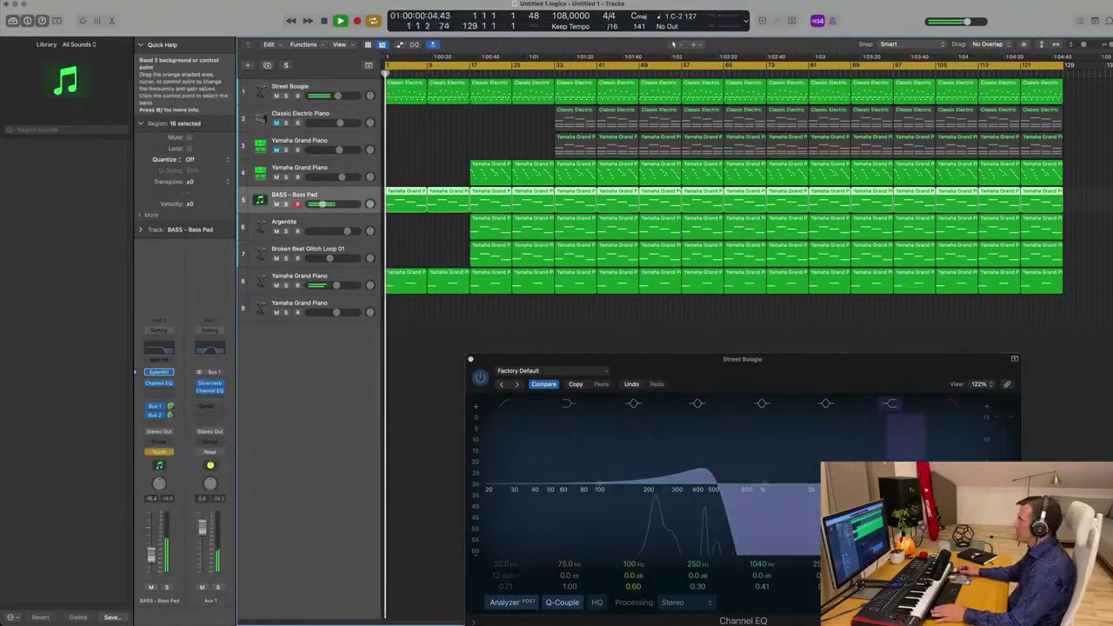
Raise the high cut in Street Boogie's Channel EQ to 900 Hz, stop playback and close the EQ.
{"action": "left_click_drag", "start_coordinate": [711, 476], "coordinate": [756, 477]}
{"action": "key", "text": "space"}
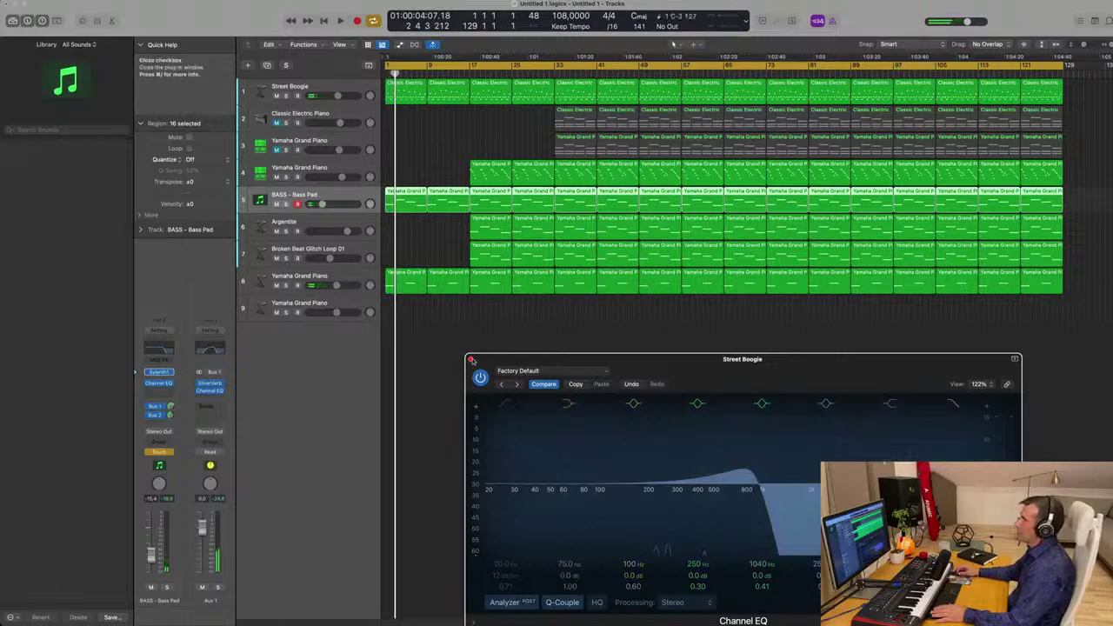
{"action": "left_click", "coordinate": [471, 359]}
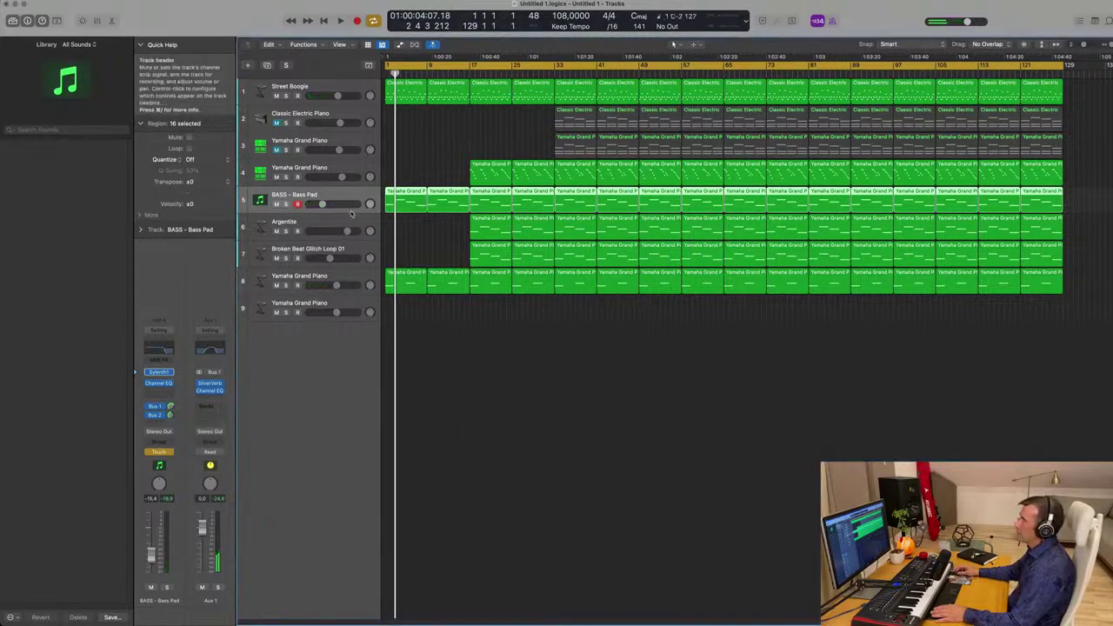
Increase the height of the BASS - Bass Pad track and show the automation lanes of all tracks.
{"action": "left_click_drag", "start_coordinate": [351, 213], "coordinate": [351, 252]}
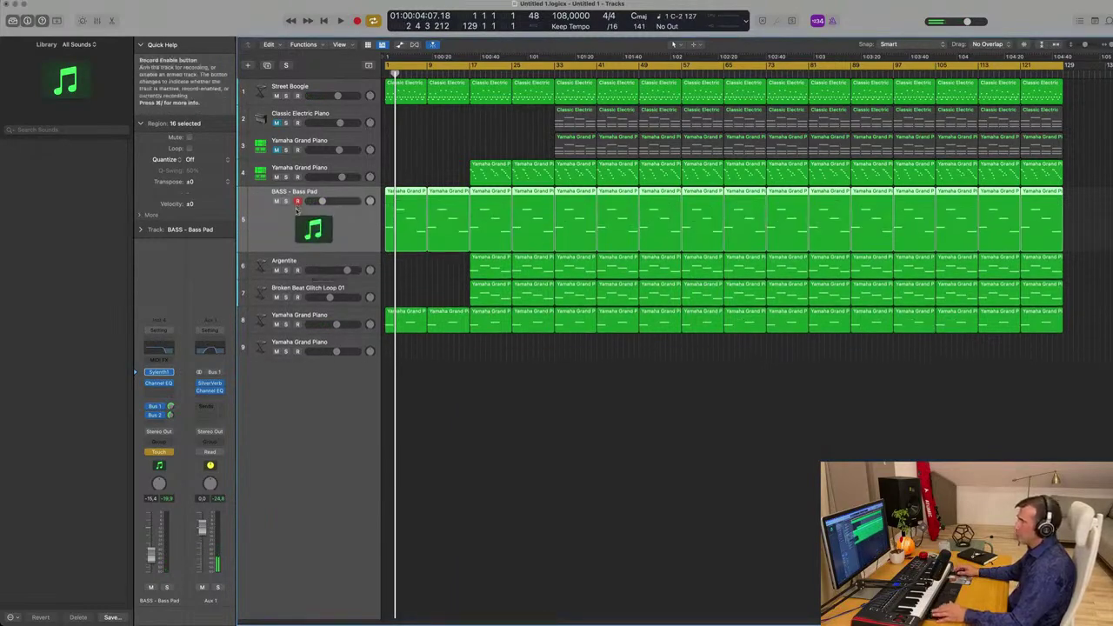
{"action": "key", "text": "a"}
{"action": "left_click", "coordinate": [345, 271]}
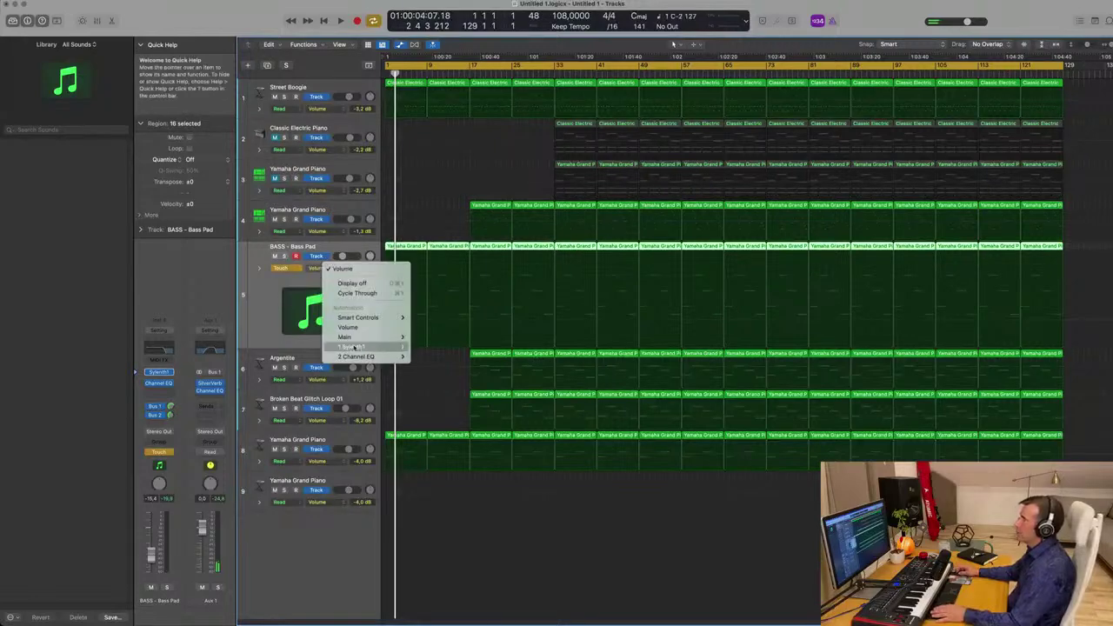
{"action": "mouse_move", "coordinate": [368, 358]}
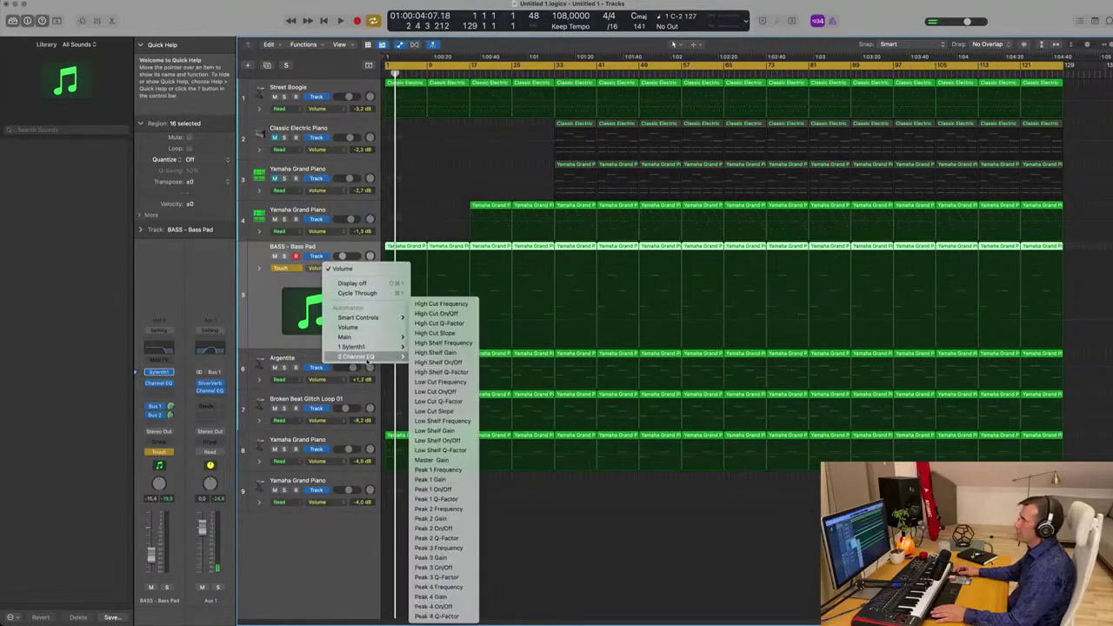
{"action": "left_click", "coordinate": [267, 320]}
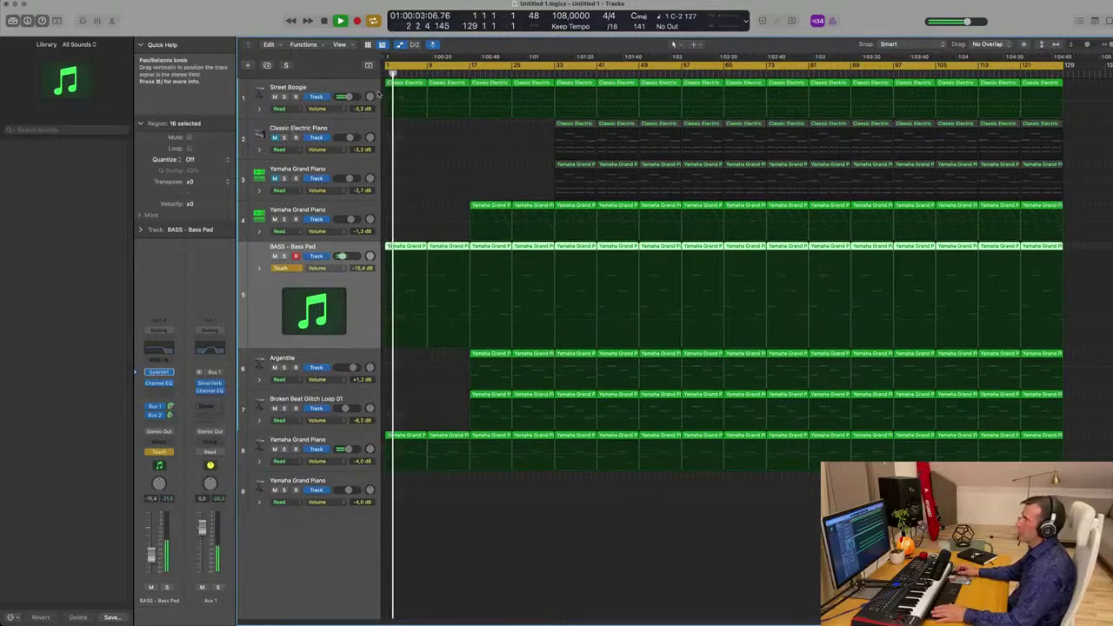
Open the Channel EQ of the Street Boogie track and set the track's automation mode to Touch.
{"action": "left_click", "coordinate": [344, 106]}
{"action": "left_click", "coordinate": [341, 109]}
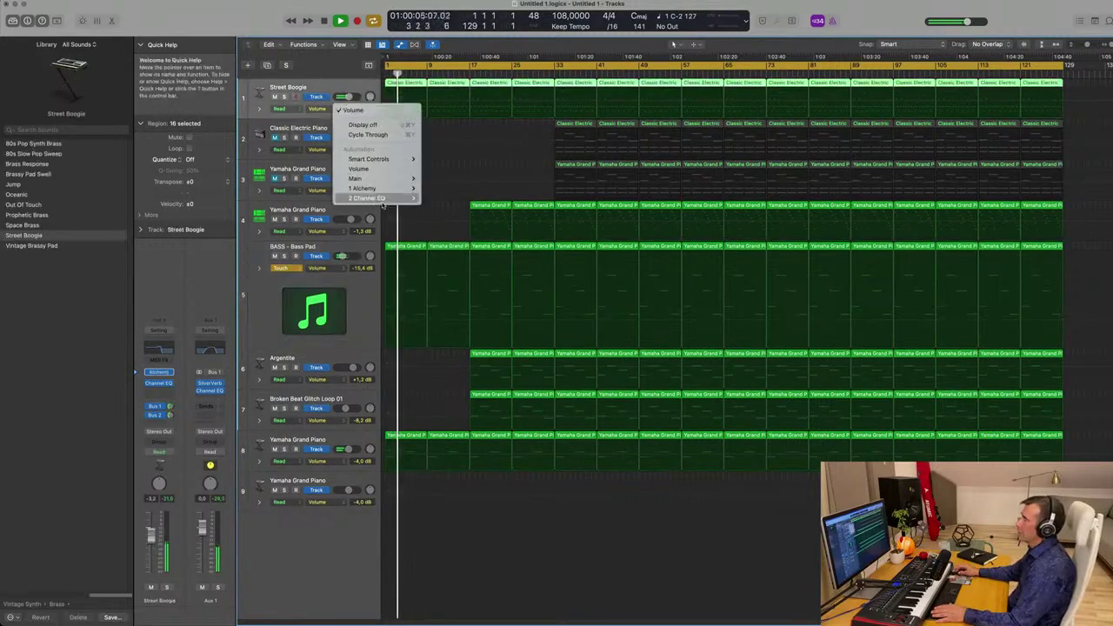
{"action": "mouse_move", "coordinate": [391, 190]}
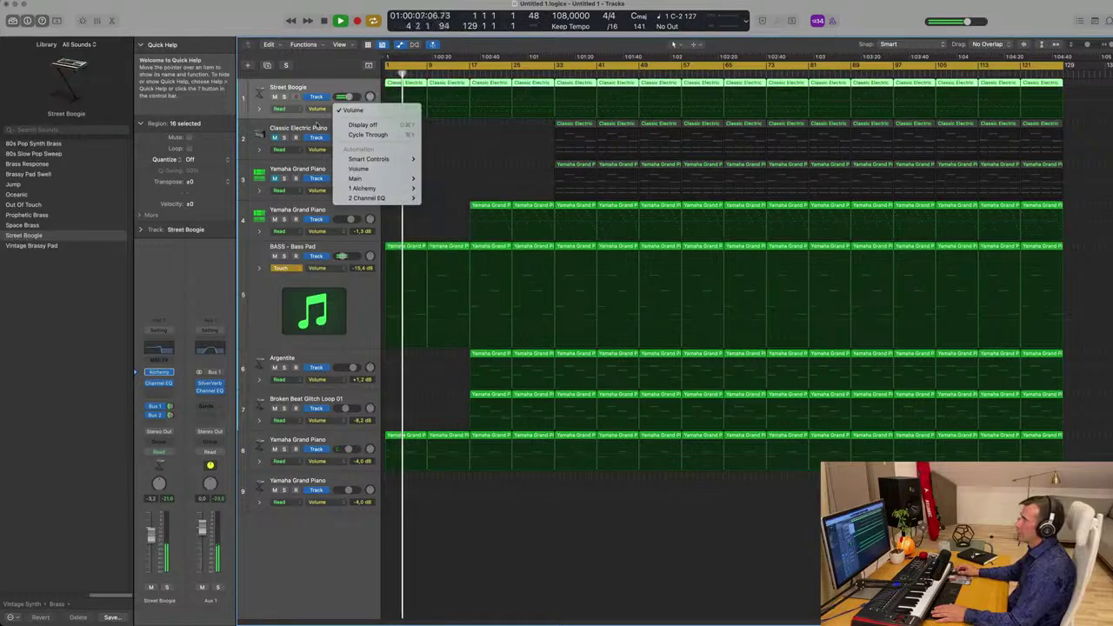
{"action": "key", "text": "Escape"}
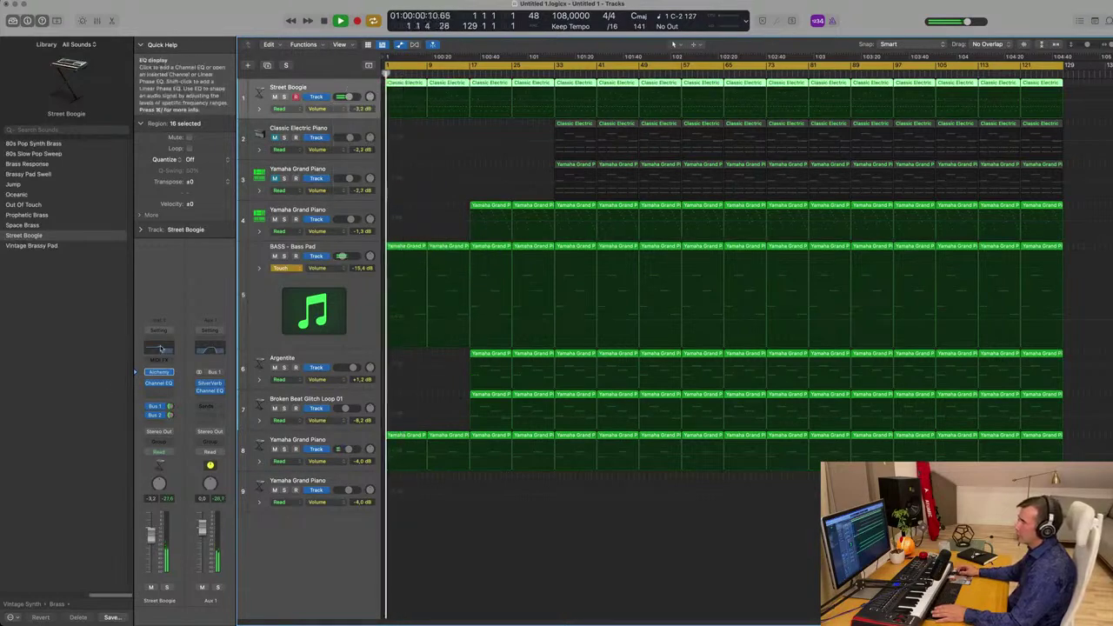
{"action": "left_click", "coordinate": [160, 349]}
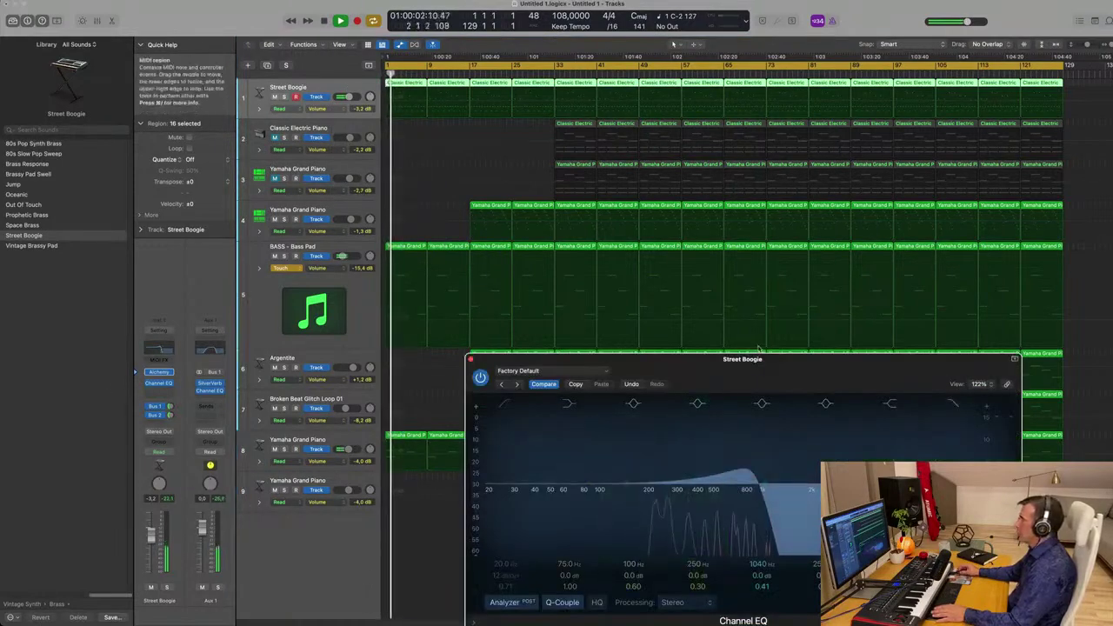
{"action": "left_click", "coordinate": [324, 108]}
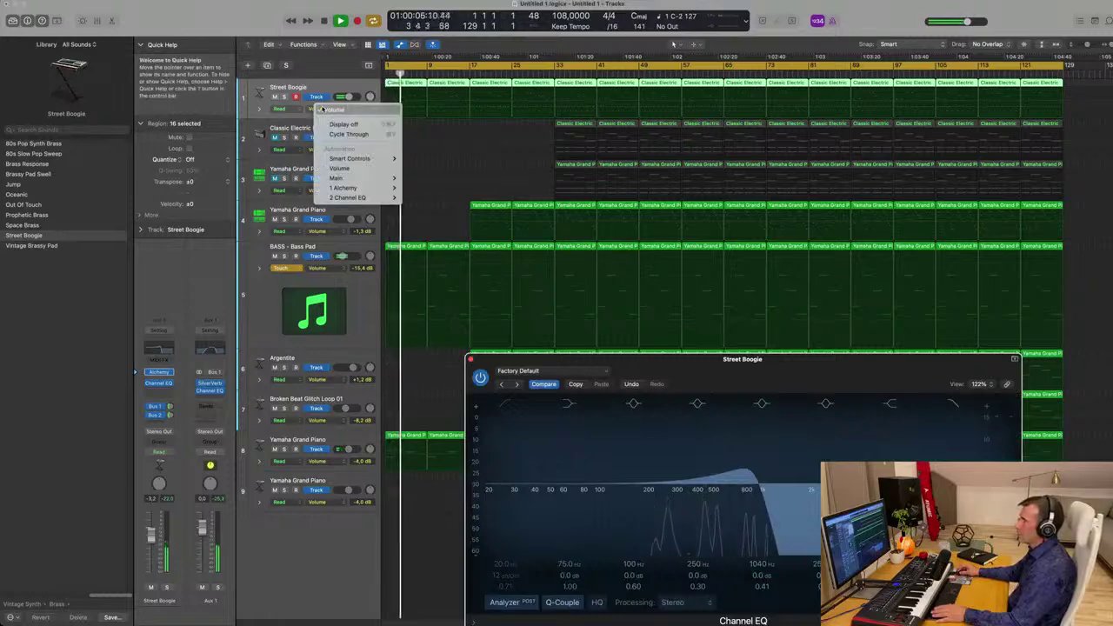
{"action": "mouse_move", "coordinate": [357, 188]}
{"action": "mouse_move", "coordinate": [381, 200]}
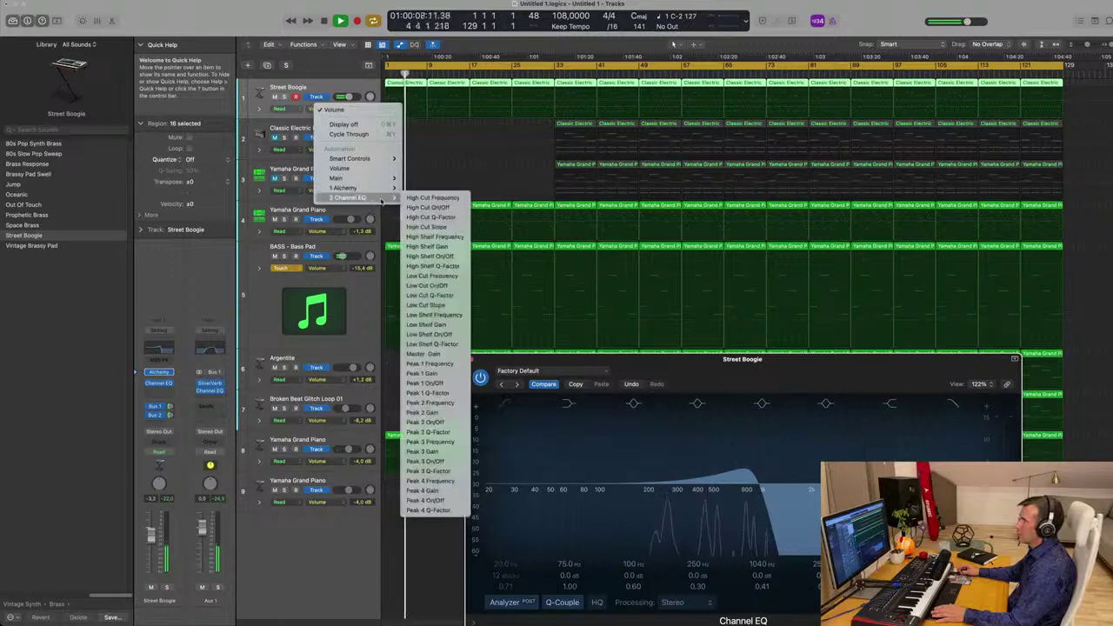
{"action": "left_click_drag", "start_coordinate": [674, 359], "coordinate": [662, 179]}
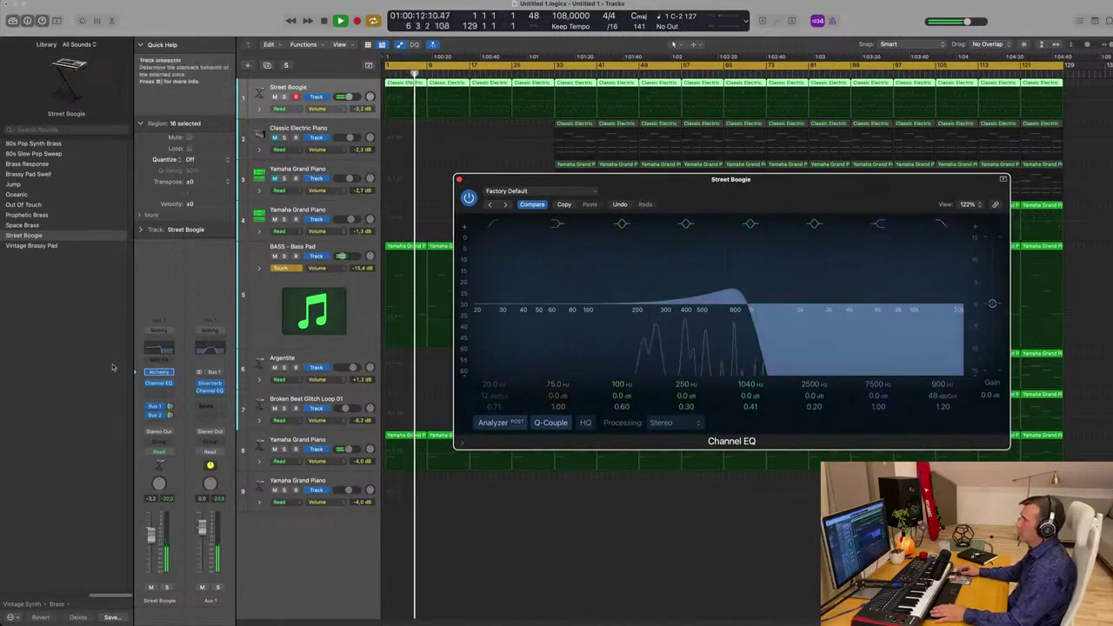
{"action": "left_click", "coordinate": [148, 449]}
{"action": "left_click", "coordinate": [154, 460]}
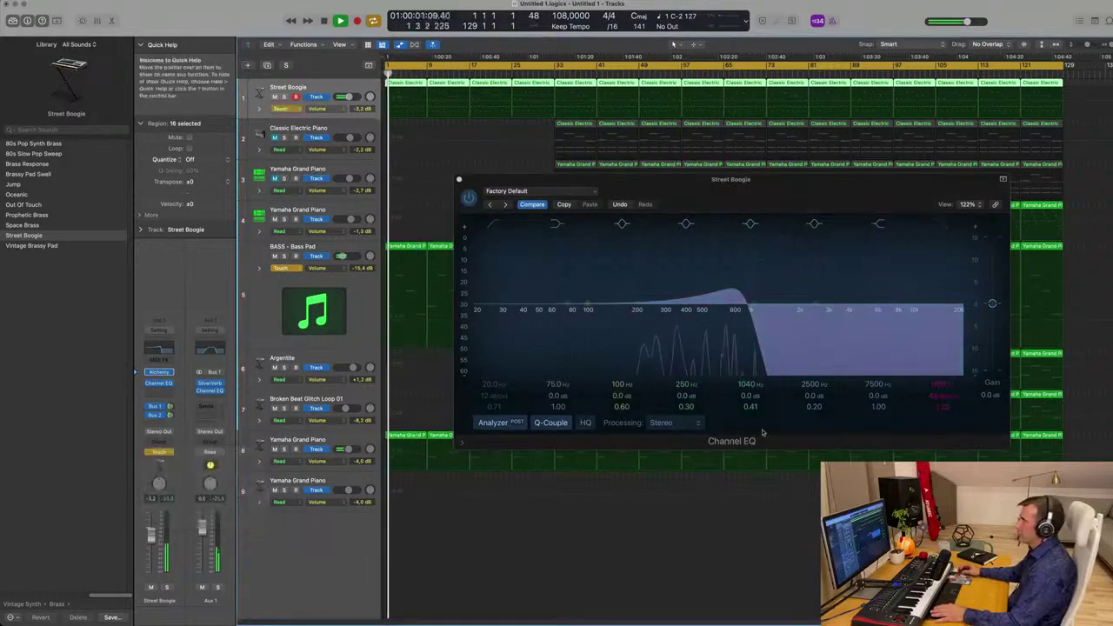
Record a high cut frequency move on Street Boogie through its Channel EQ during playback, then close the EQ.
{"action": "key", "text": "space"}
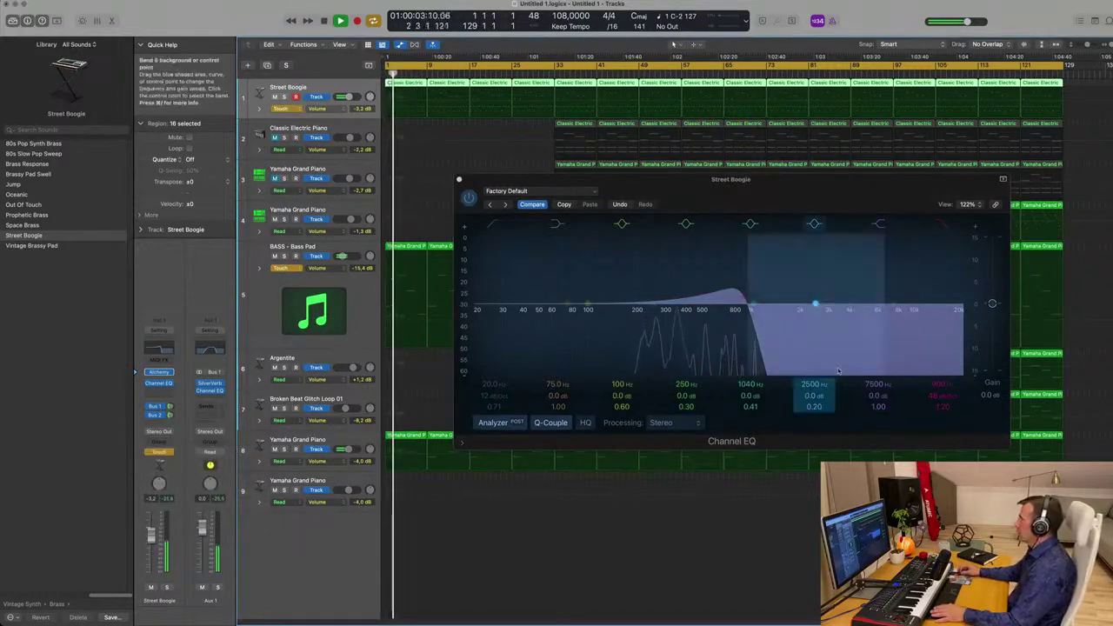
{"action": "left_click_drag", "start_coordinate": [743, 299], "coordinate": [730, 318]}
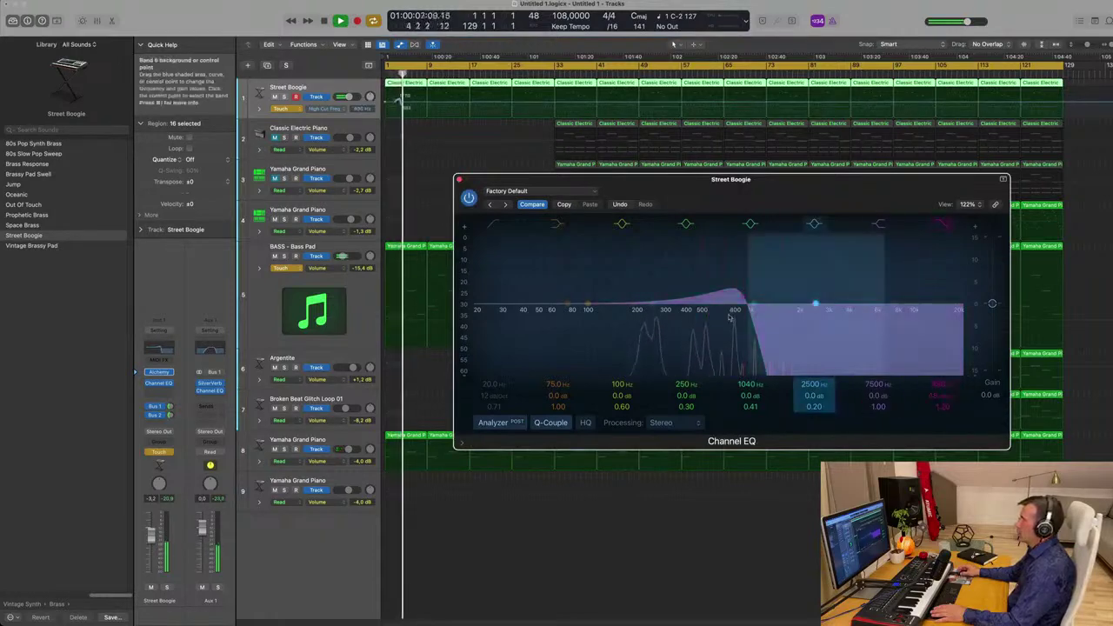
{"action": "left_click", "coordinate": [459, 179]}
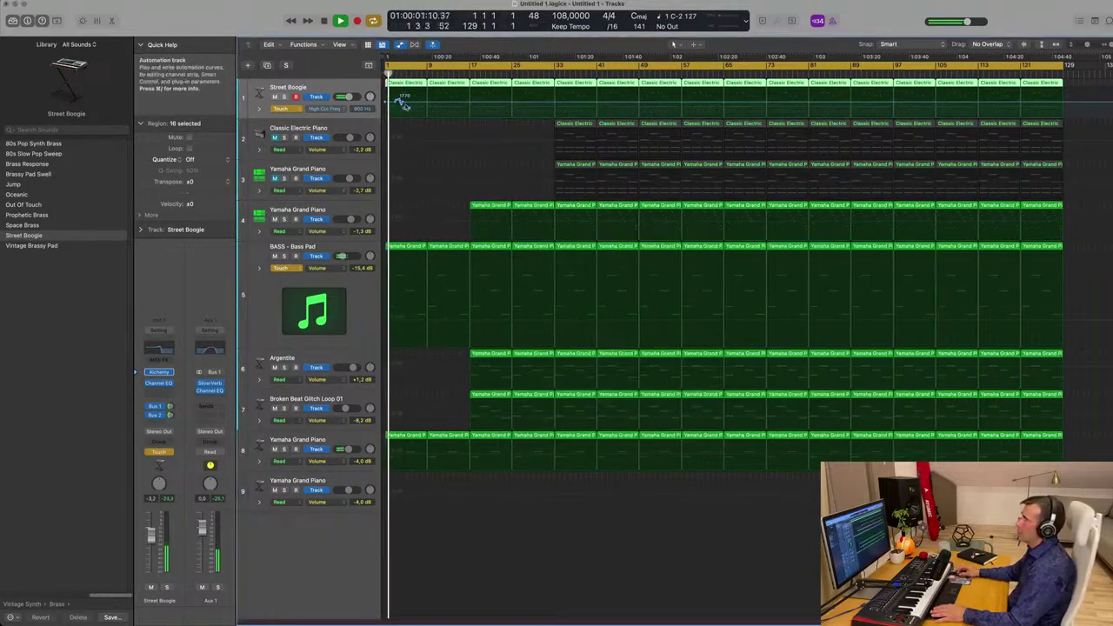
Shape Street Boogie's high cut automation into a ramp from about 256 Hz at bar 1 to 458 Hz at bar 9, and set Read mode.
{"action": "left_click", "coordinate": [397, 105]}
{"action": "key", "text": "space"}
{"action": "left_click_drag", "start_coordinate": [386, 104], "coordinate": [429, 102]}
{"action": "left_click", "coordinate": [282, 110]}
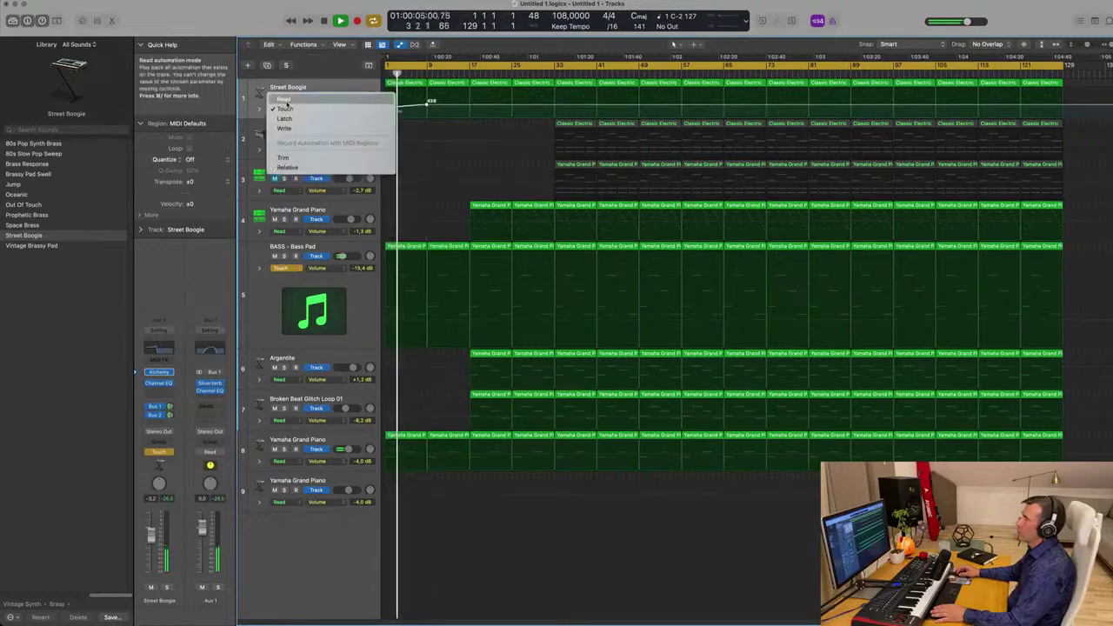
{"action": "left_click", "coordinate": [284, 99]}
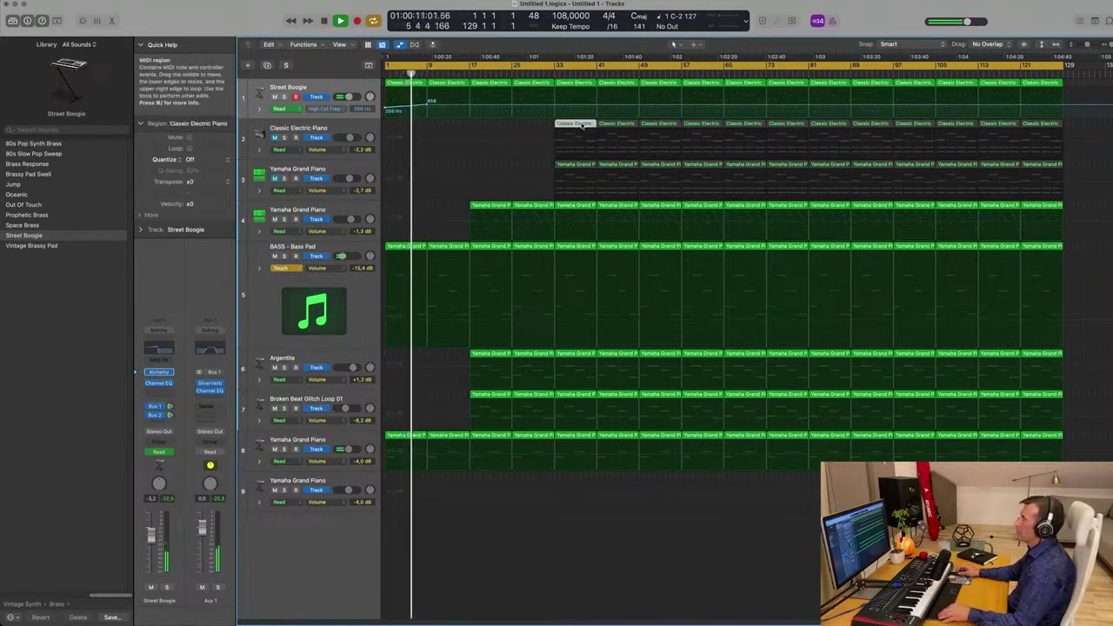
Copy the first Classic Electric Piano region to bar 9 and delete all its chords except the first.
{"action": "left_click_drag", "start_coordinate": [583, 125], "coordinate": [453, 123]}
{"action": "double_click", "coordinate": [452, 124]}
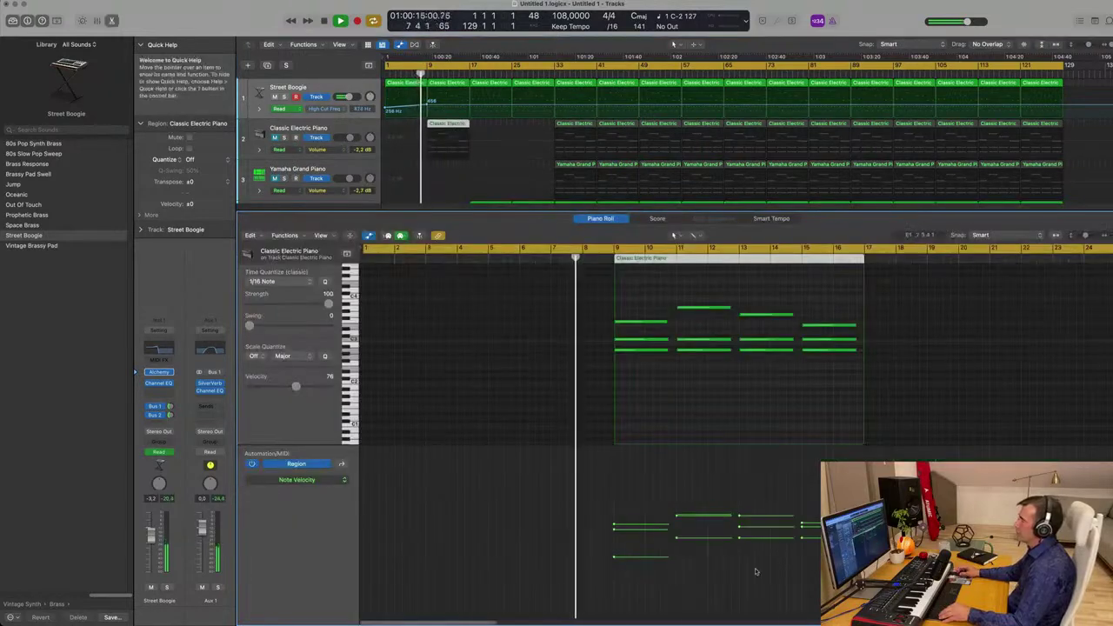
{"action": "left_click_drag", "start_coordinate": [706, 296], "coordinate": [859, 380]}
{"action": "key", "text": "Delete"}
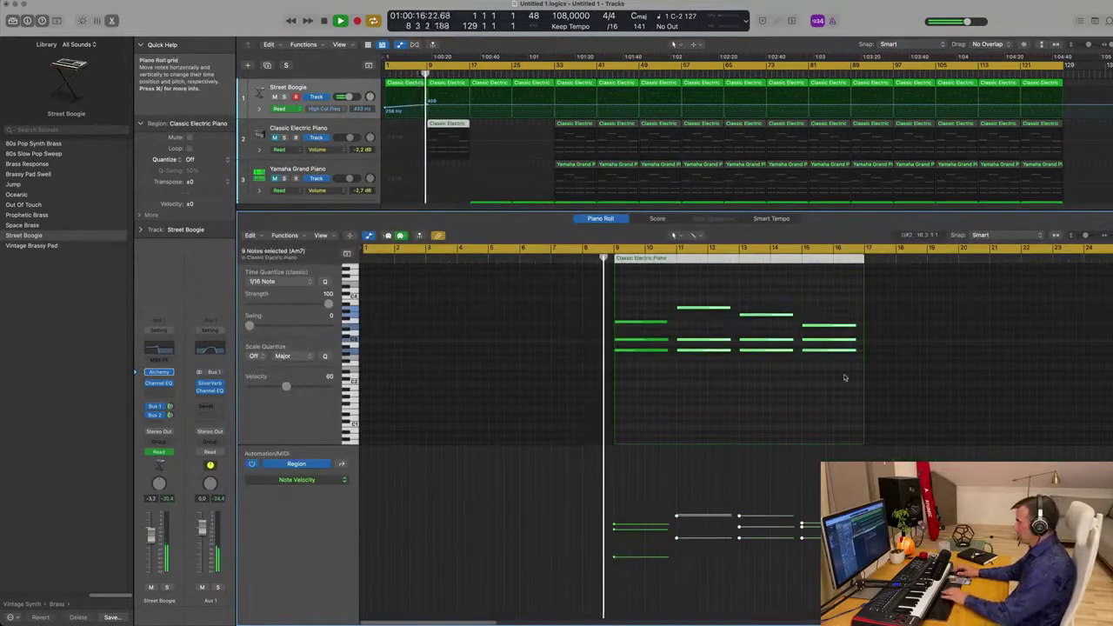
Shorten the remaining chord to end just after bar 10, unmute the Classic Electric Piano track and close the Piano Roll.
{"action": "left_click_drag", "start_coordinate": [681, 308], "coordinate": [645, 364]}
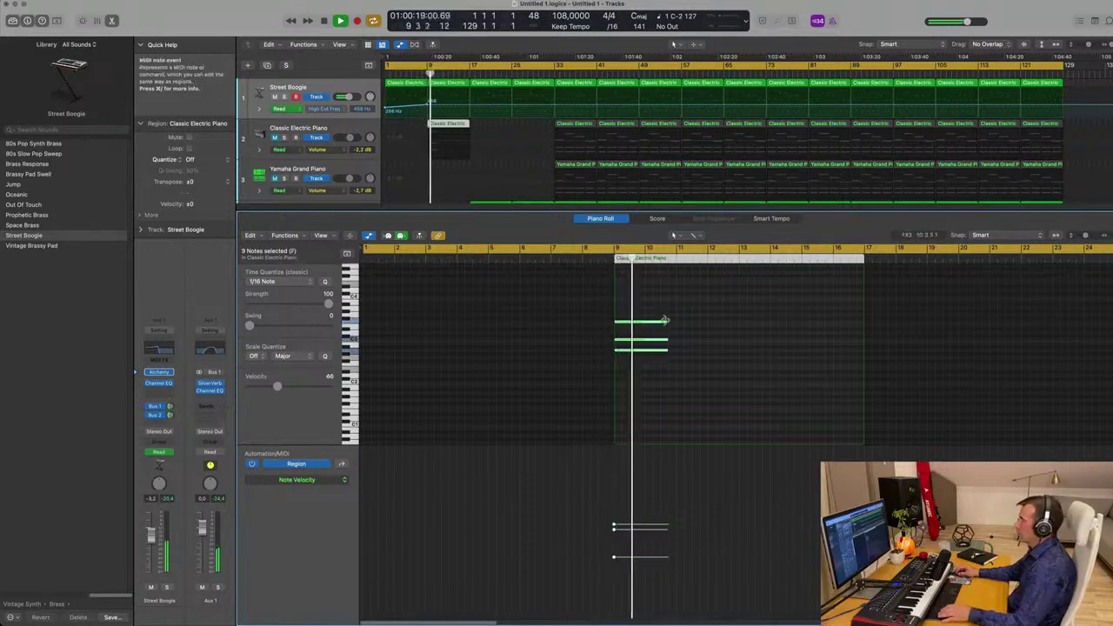
{"action": "left_click_drag", "start_coordinate": [666, 322], "coordinate": [652, 325]}
{"action": "key", "text": "Return"}
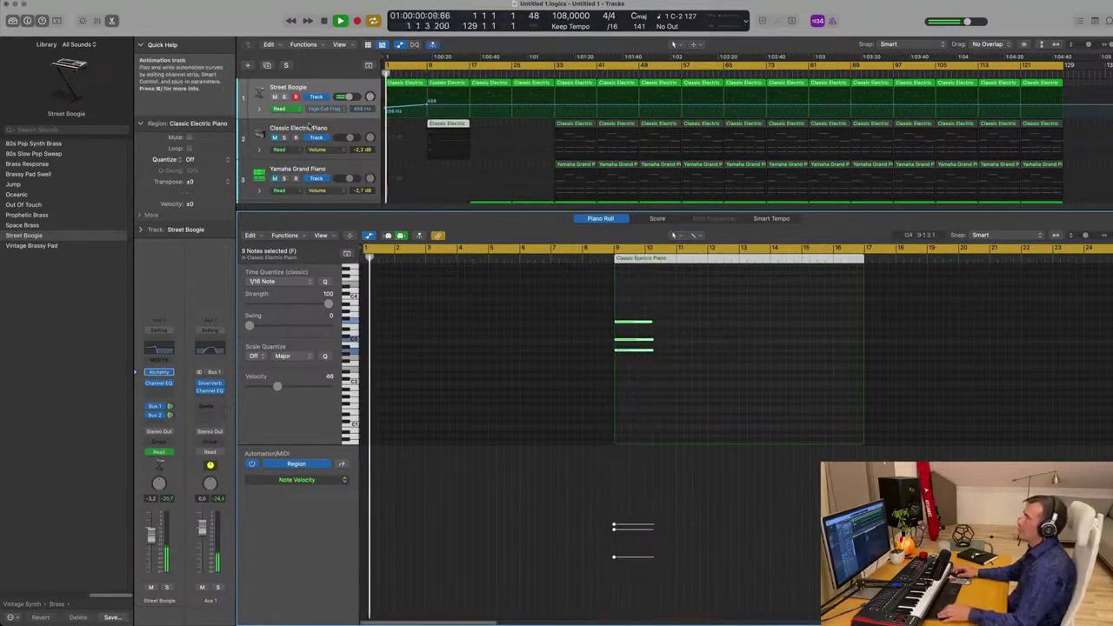
{"action": "left_click", "coordinate": [274, 138]}
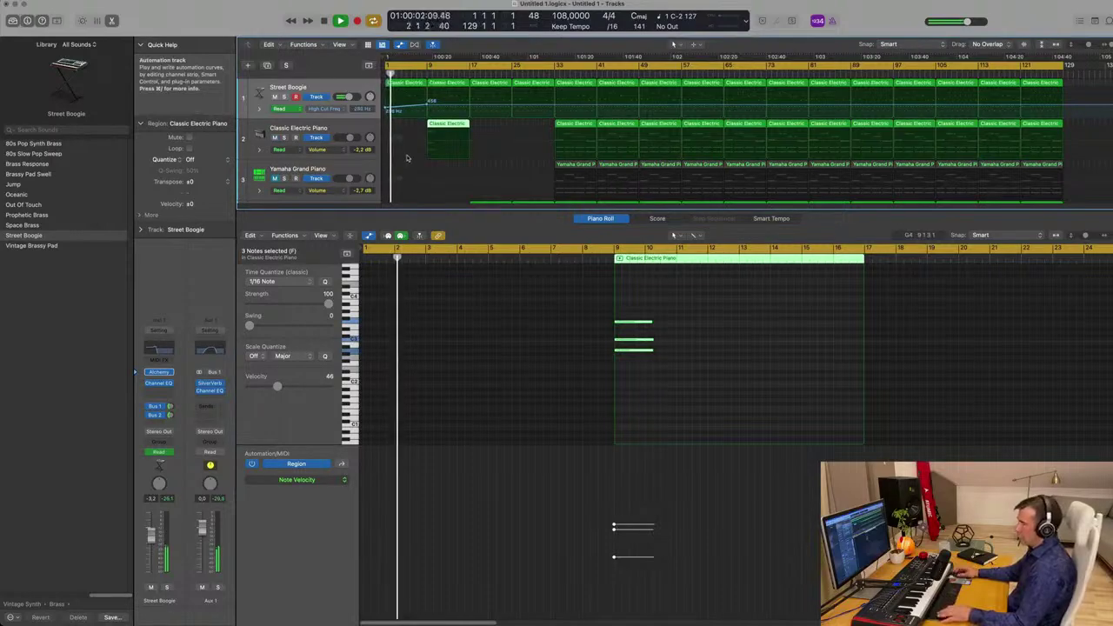
{"action": "key", "text": "x"}
{"action": "key", "text": "x"}
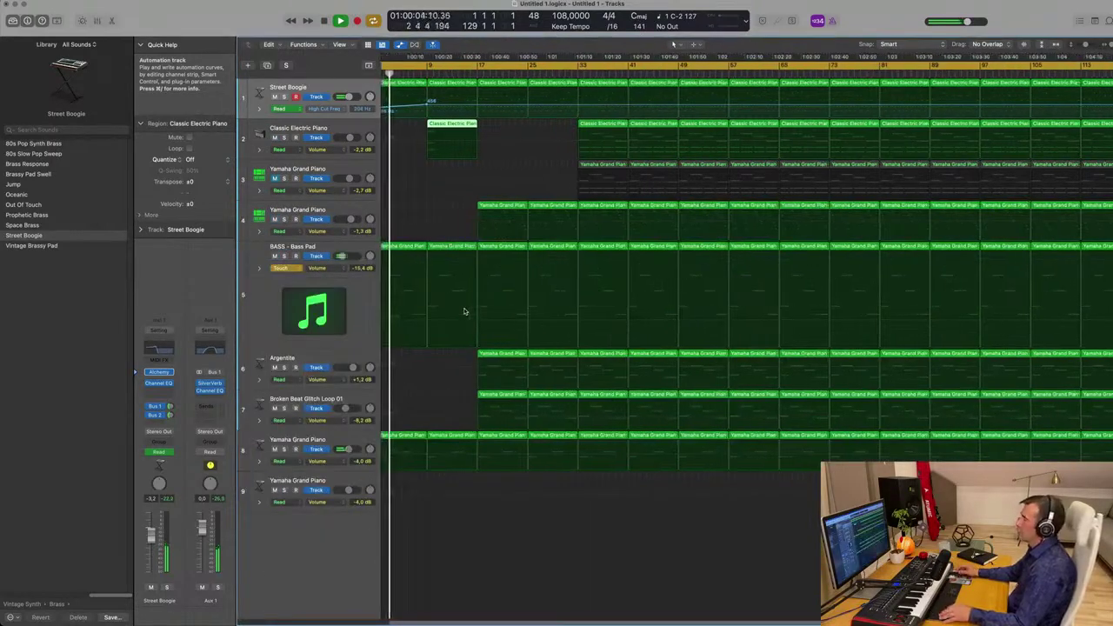
Set the automation mode of the BASS - Bass Pad track to Read and select the track.
{"action": "left_click", "coordinate": [279, 267]}
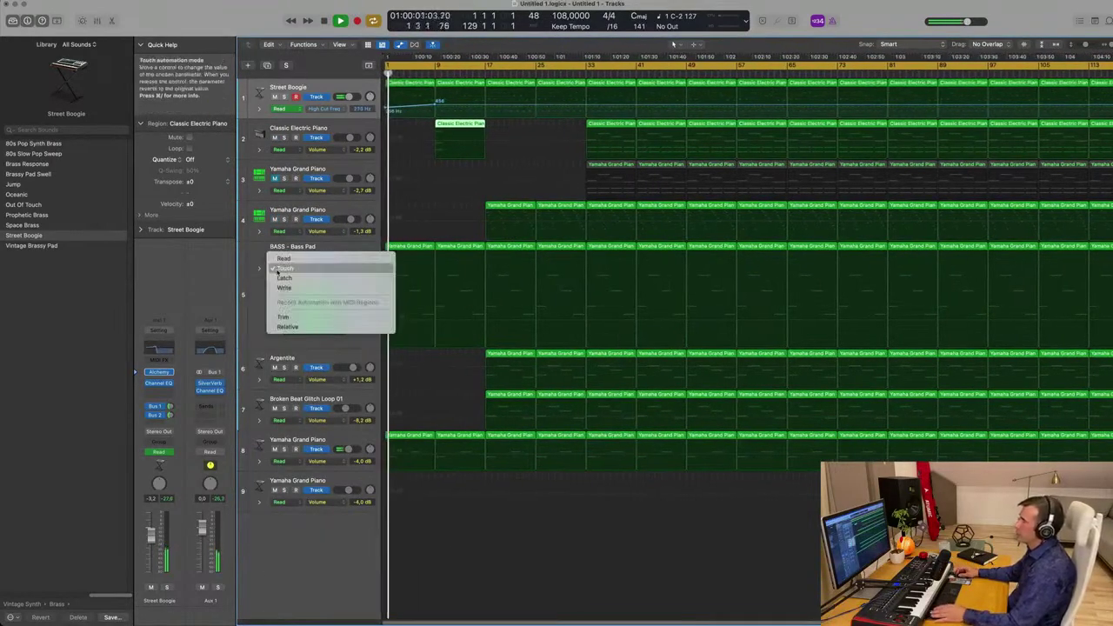
{"action": "left_click", "coordinate": [284, 259]}
{"action": "left_click", "coordinate": [273, 301]}
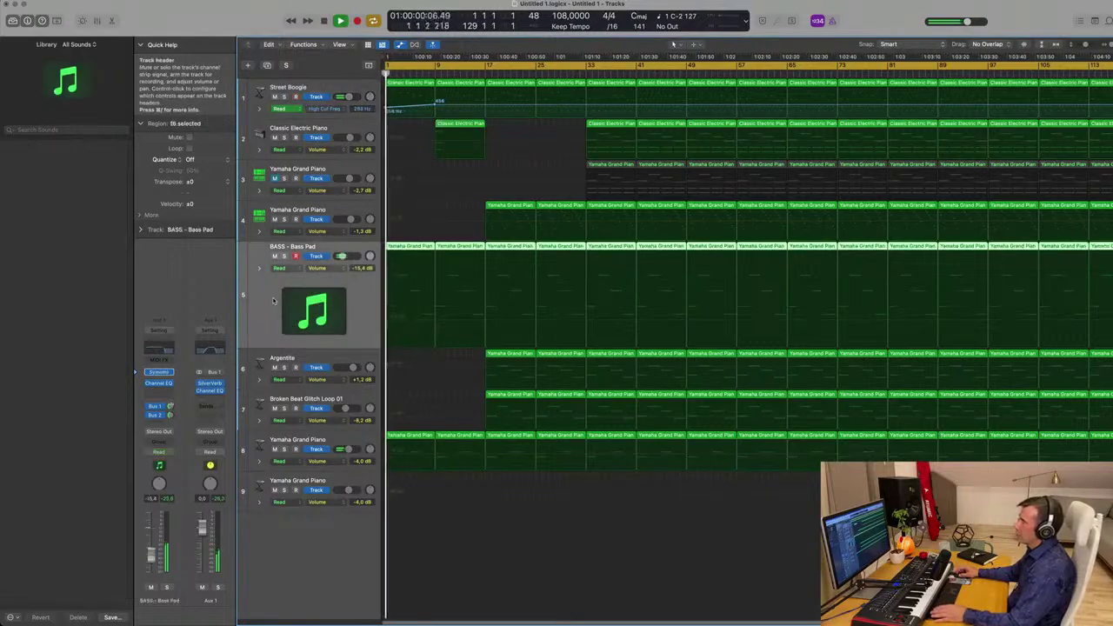
Record a filter cutoff move from Sylenth1 on the BASS - Bass Pad track in Touch mode, then close the instrument.
{"action": "left_click", "coordinate": [159, 373]}
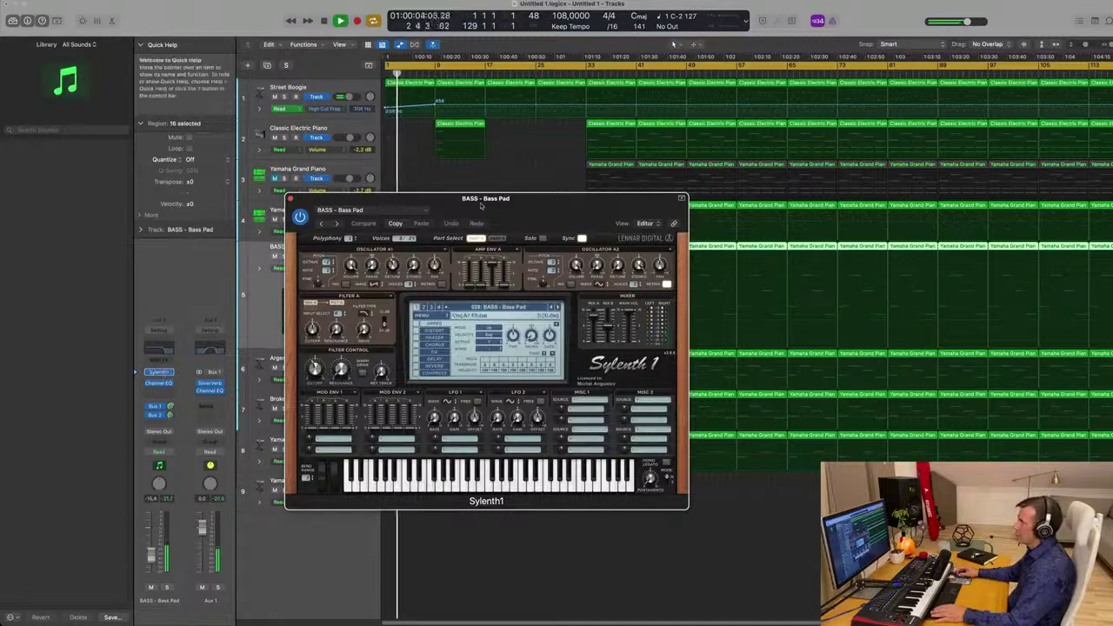
{"action": "left_click_drag", "start_coordinate": [484, 206], "coordinate": [691, 211]}
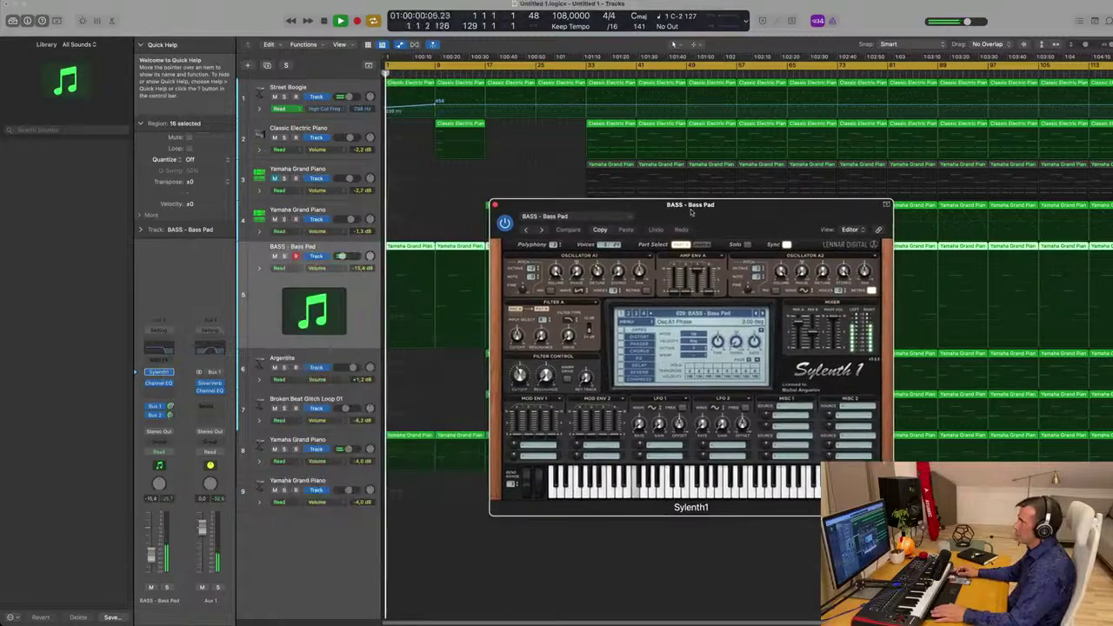
{"action": "left_click", "coordinate": [162, 453]}
{"action": "left_click", "coordinate": [165, 465]}
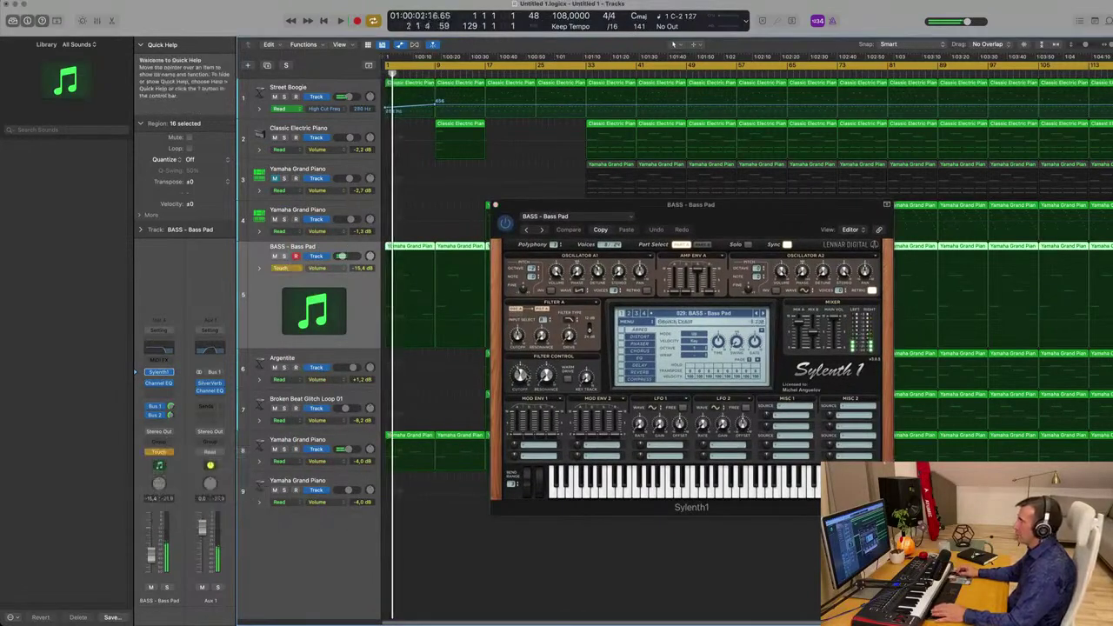
{"action": "left_click", "coordinate": [494, 205]}
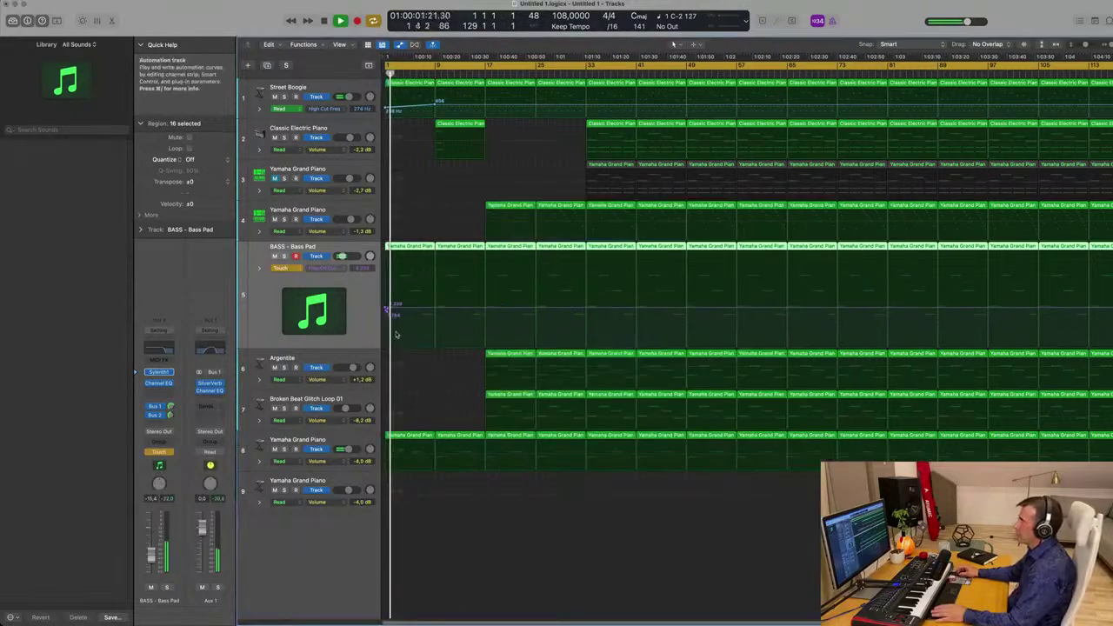
Shape the Bass Pad's cutoff automation into a rising ramp from bar 1 to about 4.24 at bar 17, and set Read mode.
{"action": "left_click_drag", "start_coordinate": [397, 306], "coordinate": [380, 309]}
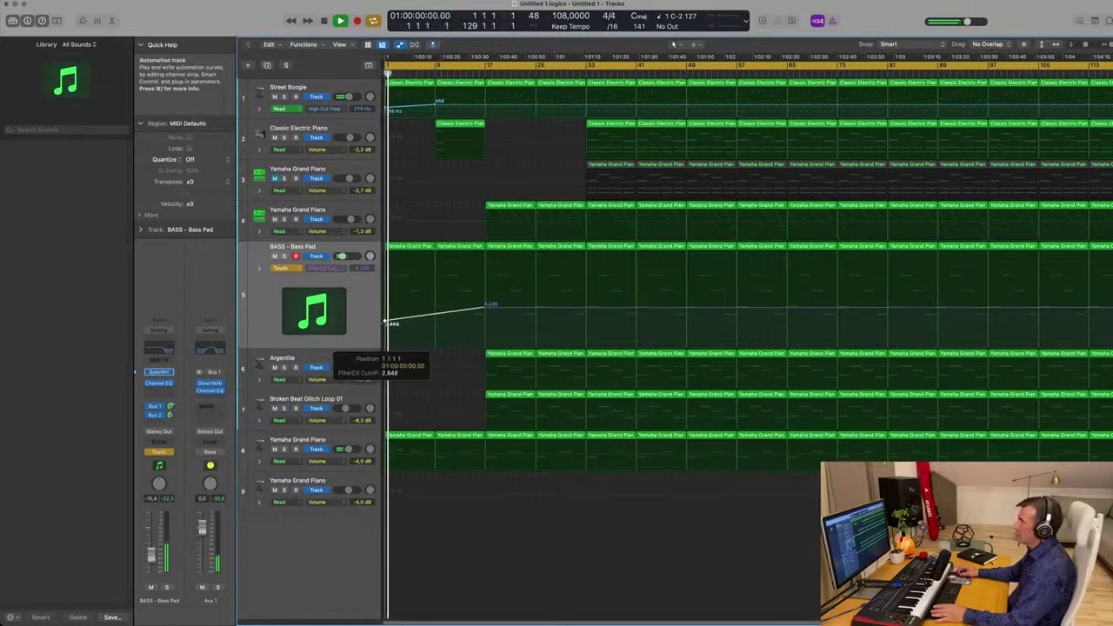
{"action": "left_click", "coordinate": [280, 268]}
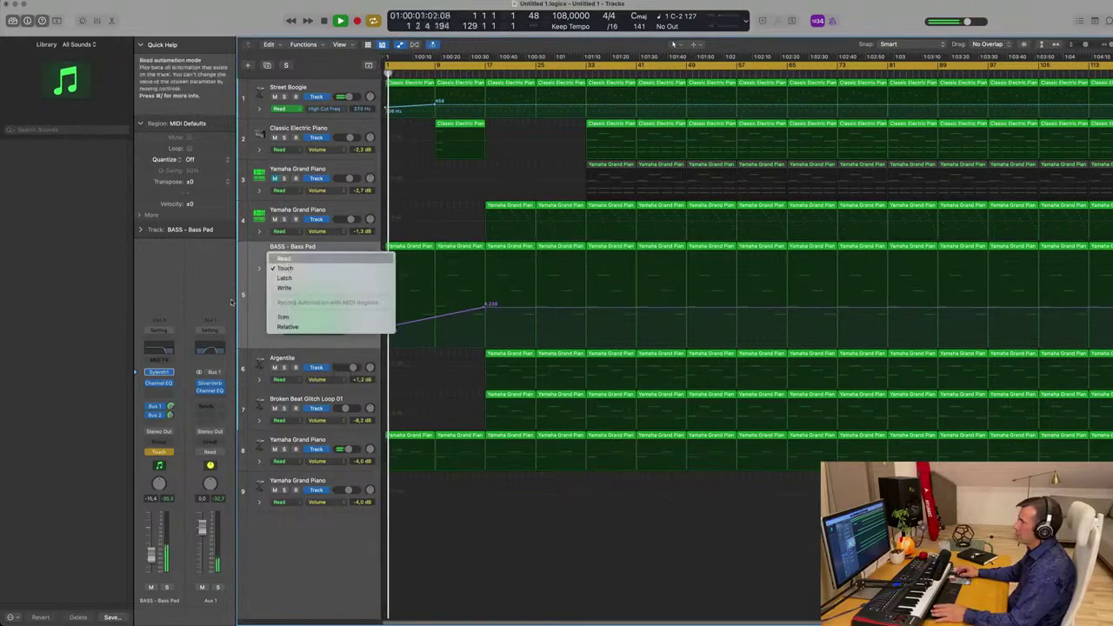
{"action": "left_click", "coordinate": [287, 260]}
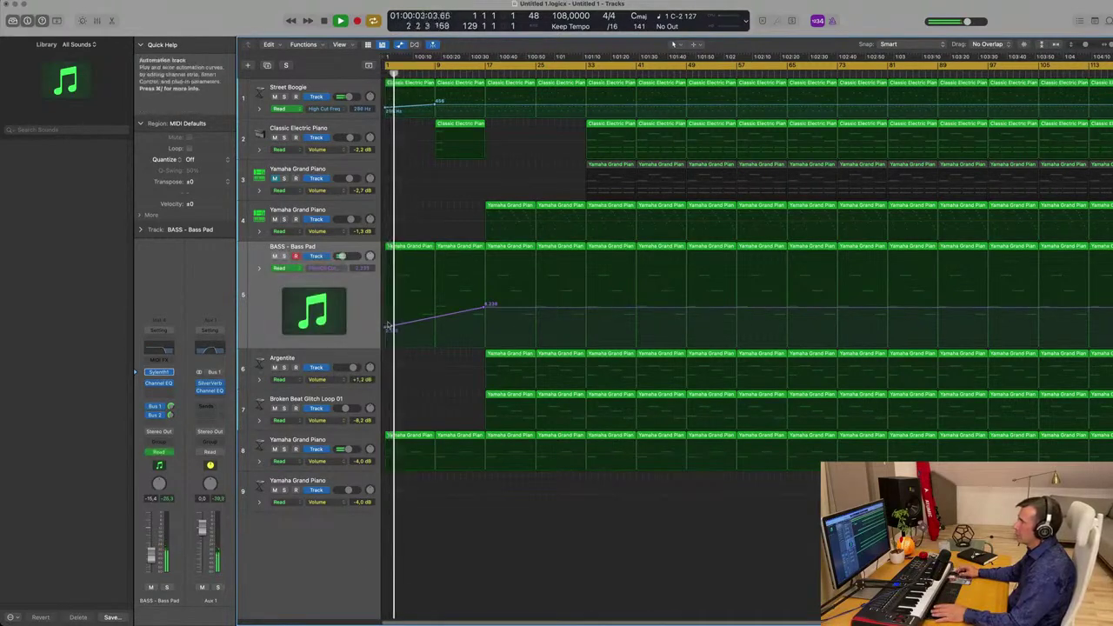
Remove the second note from the first region of the Yamaha Grand Piano track 8, and close the Piano Roll.
{"action": "left_click", "coordinate": [416, 439]}
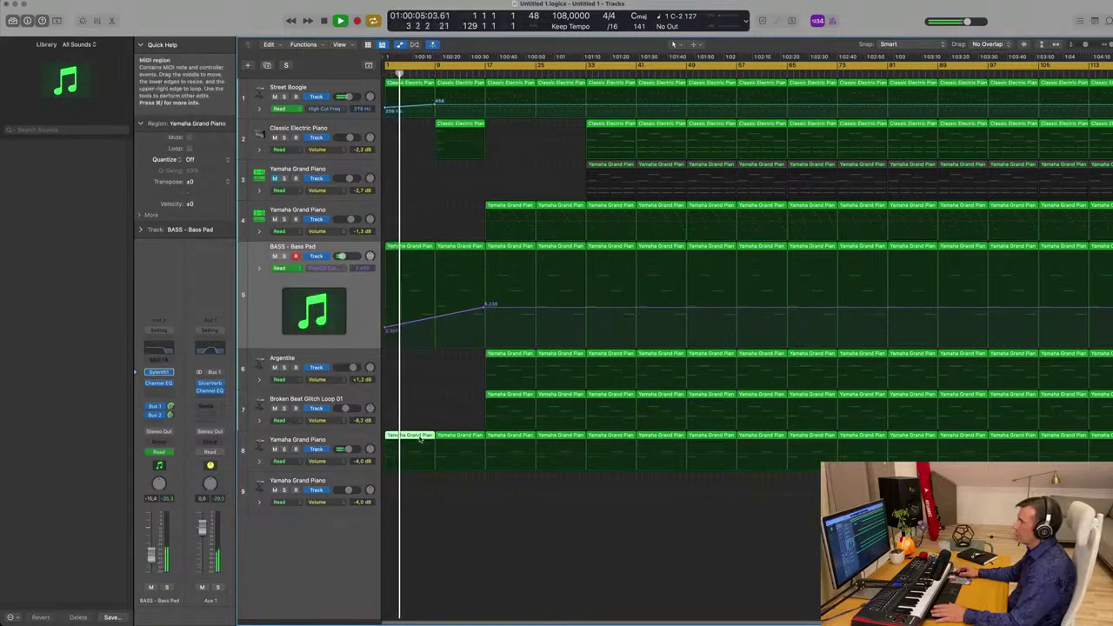
{"action": "double_click", "coordinate": [423, 439]}
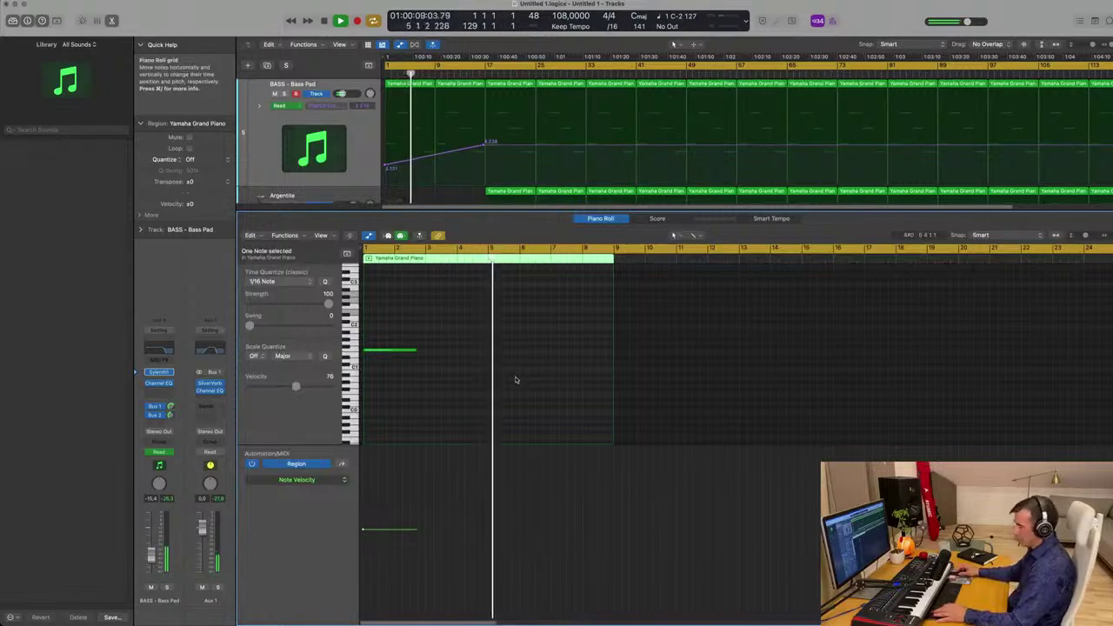
{"action": "key", "text": "x"}
{"action": "key", "text": "x"}
Add an automation point at bar 17 to Street Boogie's High Cut Frequency curve.
{"action": "scroll", "coordinate": [494, 348], "scroll_direction": "up", "scroll_amount": 2}
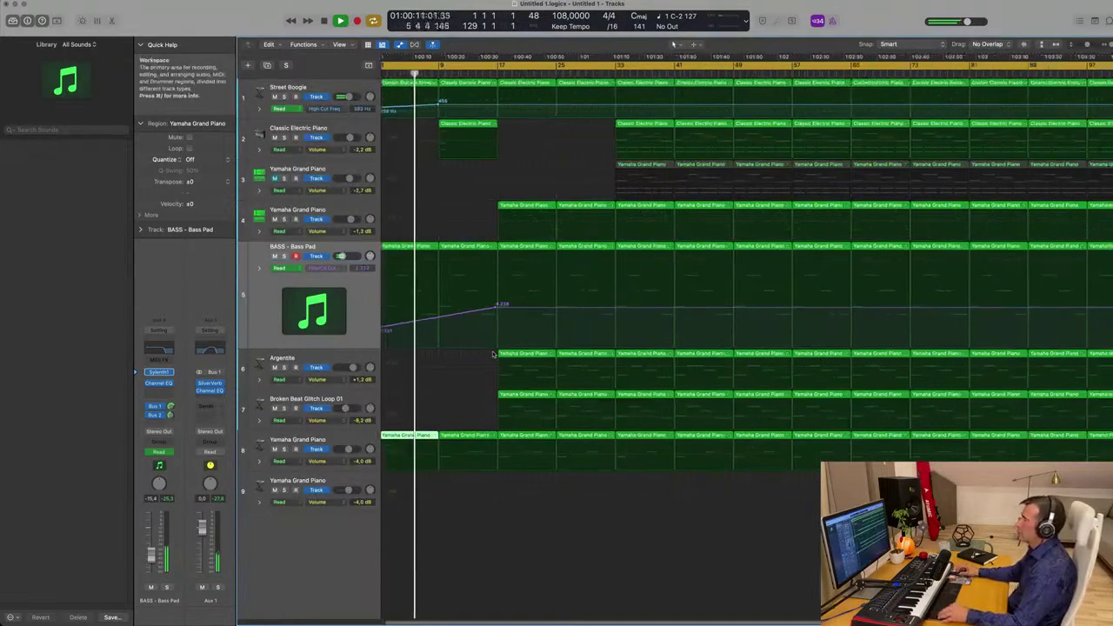
{"action": "scroll", "coordinate": [493, 342], "scroll_direction": "down", "scroll_amount": 3}
{"action": "scroll", "coordinate": [443, 264], "scroll_direction": "down", "scroll_amount": 1}
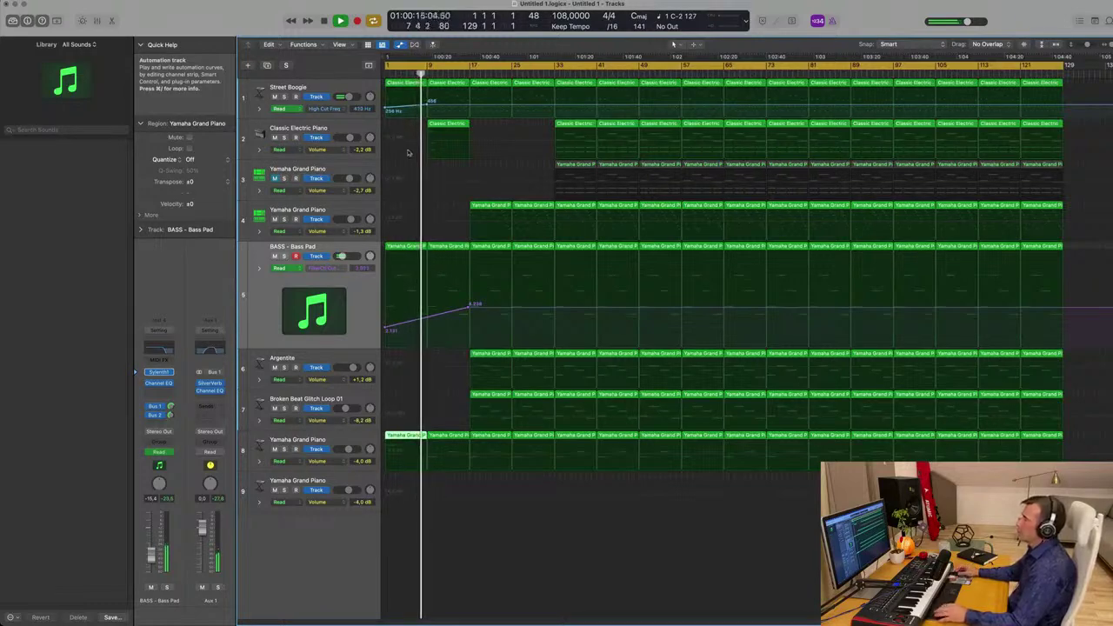
{"action": "left_click", "coordinate": [470, 106]}
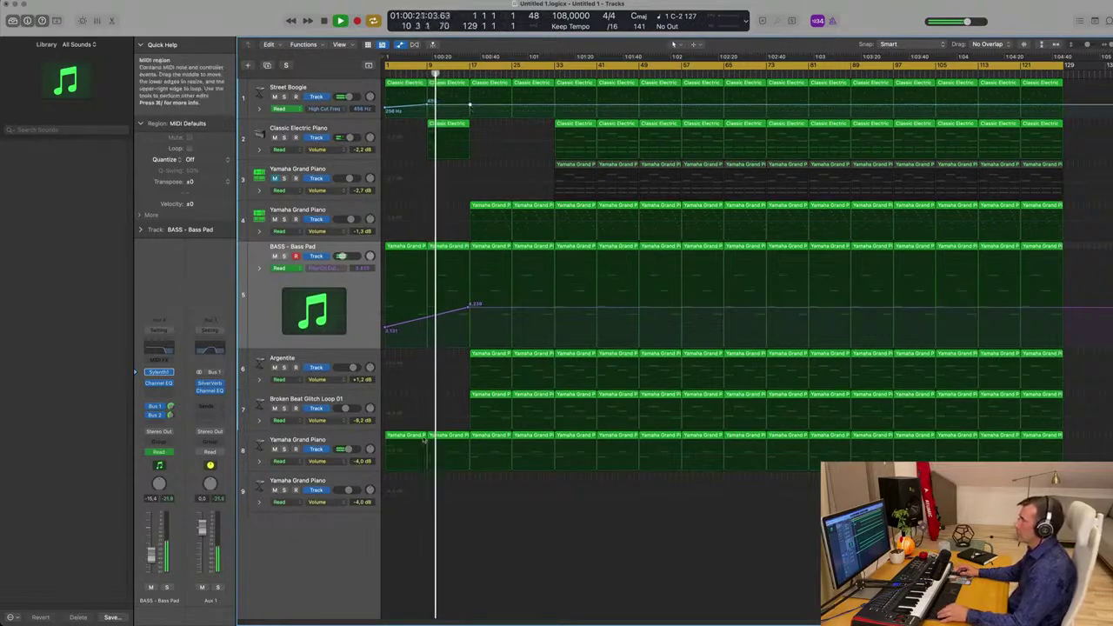
Delete the note at bar 13 from track 8's region starting at bar 9, and close the Piano Roll.
{"action": "left_click", "coordinate": [452, 436]}
{"action": "double_click", "coordinate": [453, 436]}
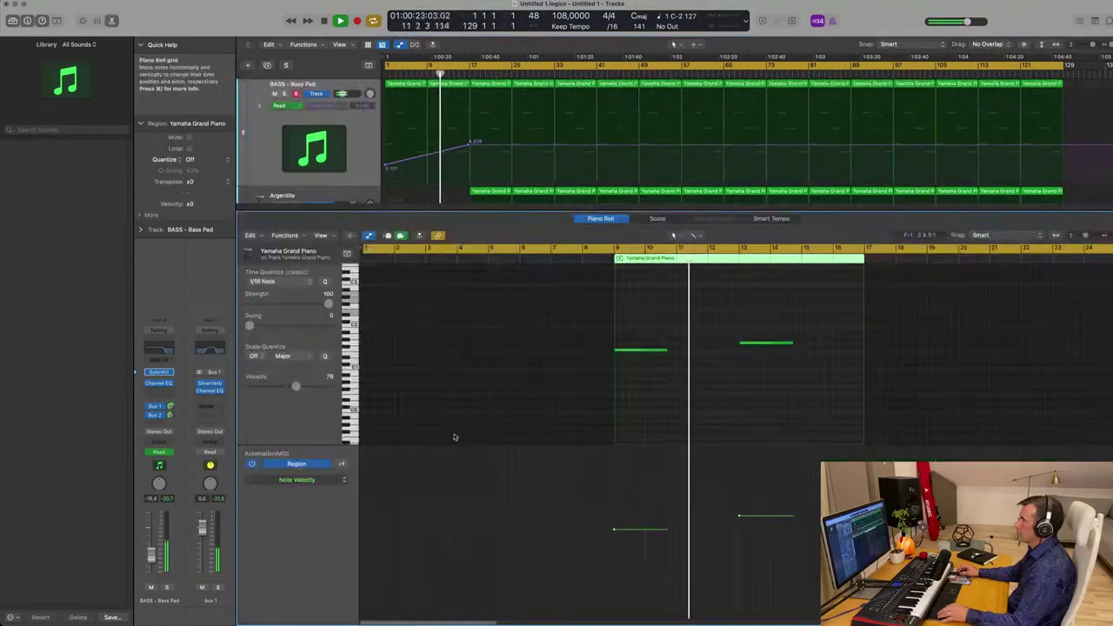
{"action": "left_click", "coordinate": [768, 345]}
{"action": "key", "text": "Delete"}
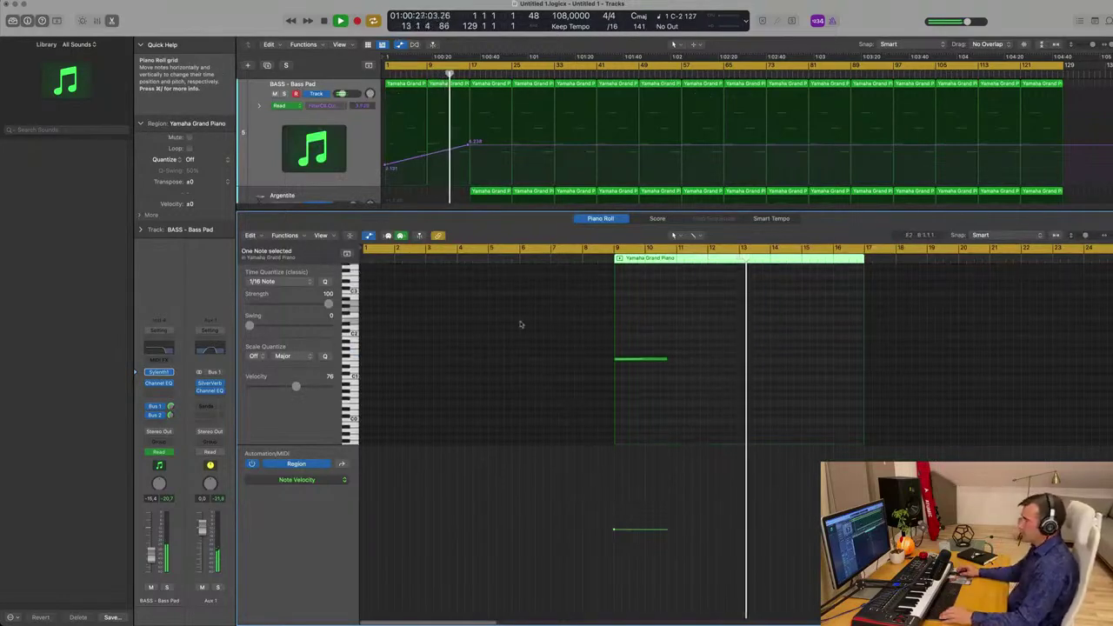
{"action": "key", "text": "x"}
{"action": "key", "text": "x"}
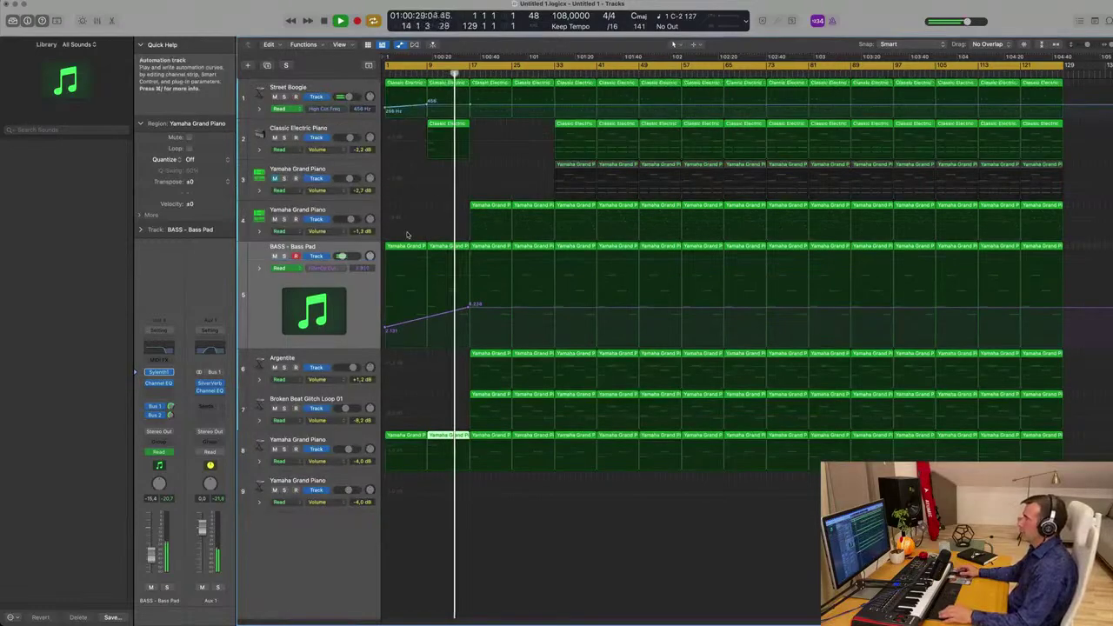
Delete the Argentite and Broken Beat Glitch Loop 01 regions at bars 17 and 25 so both tracks start at bar 33.
{"action": "left_click", "coordinate": [498, 353]}
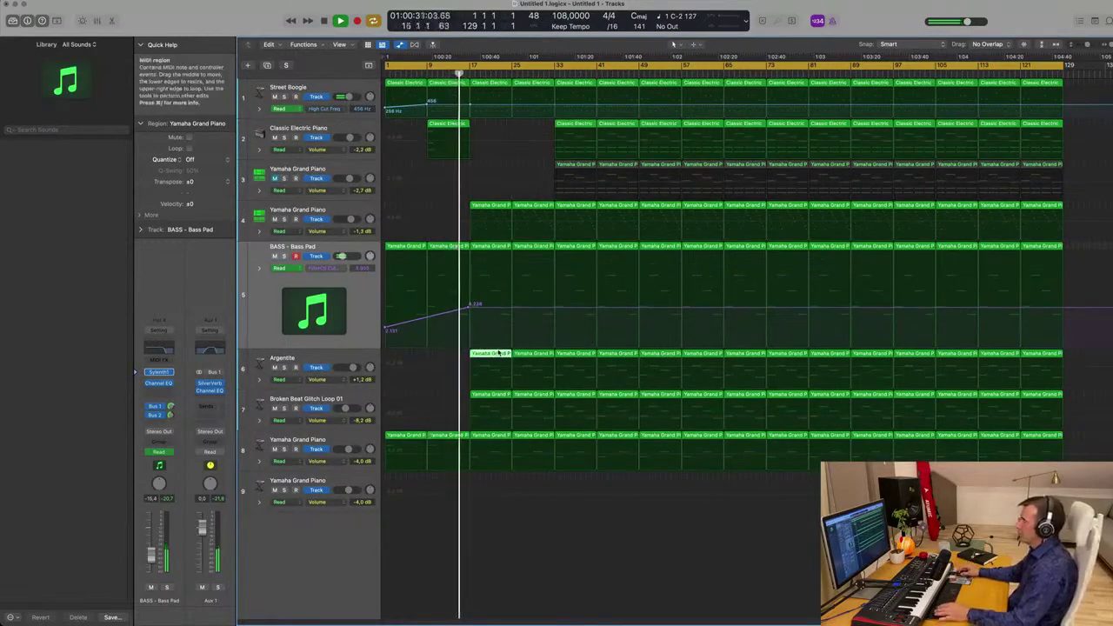
{"action": "key", "text": "Delete"}
{"action": "left_click", "coordinate": [502, 395]}
{"action": "key", "text": "Delete"}
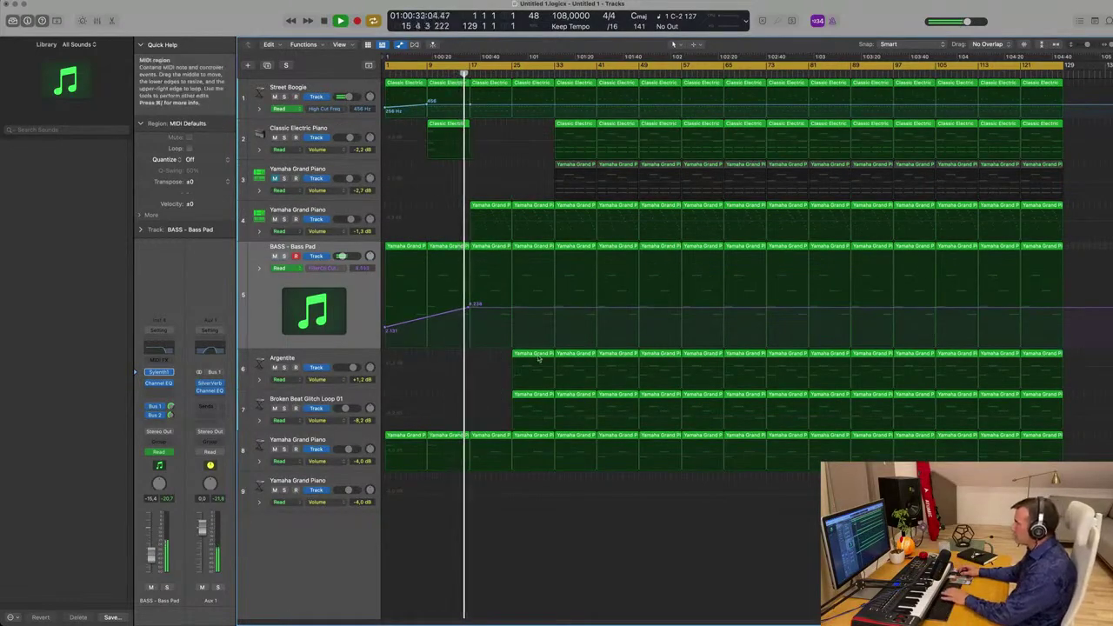
{"action": "left_click", "coordinate": [535, 375]}
{"action": "key", "text": "Delete"}
{"action": "left_click", "coordinate": [531, 396]}
{"action": "key", "text": "Delete"}
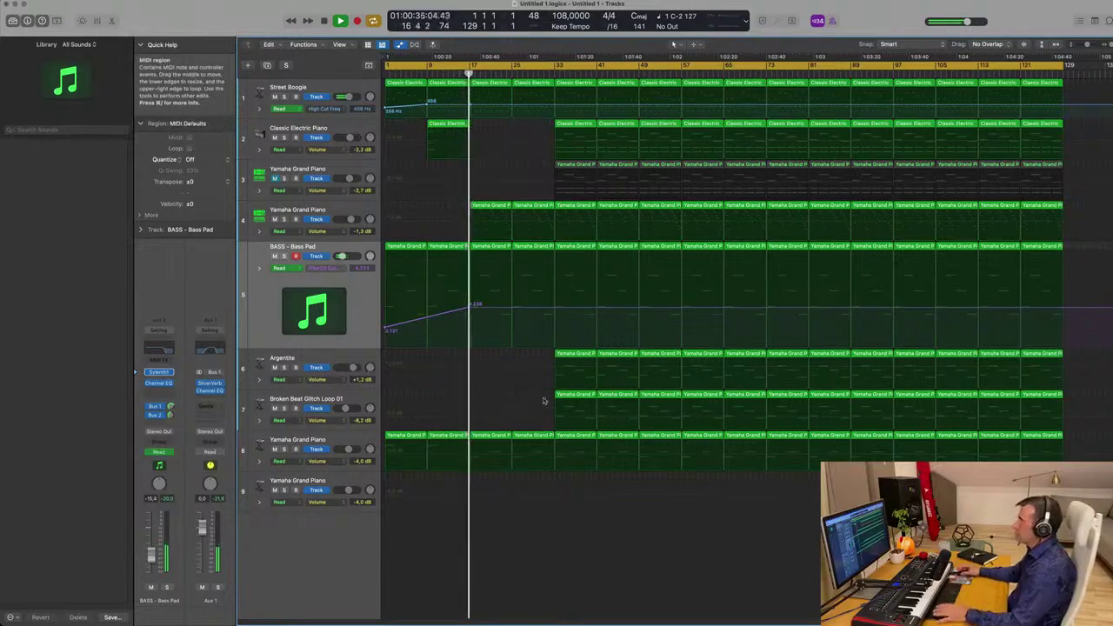
Delete the regions at bars 17 and 25 on track 4, and copy the Classic Electric Piano region from bar 9 to bar 17.
{"action": "left_click", "coordinate": [332, 211]}
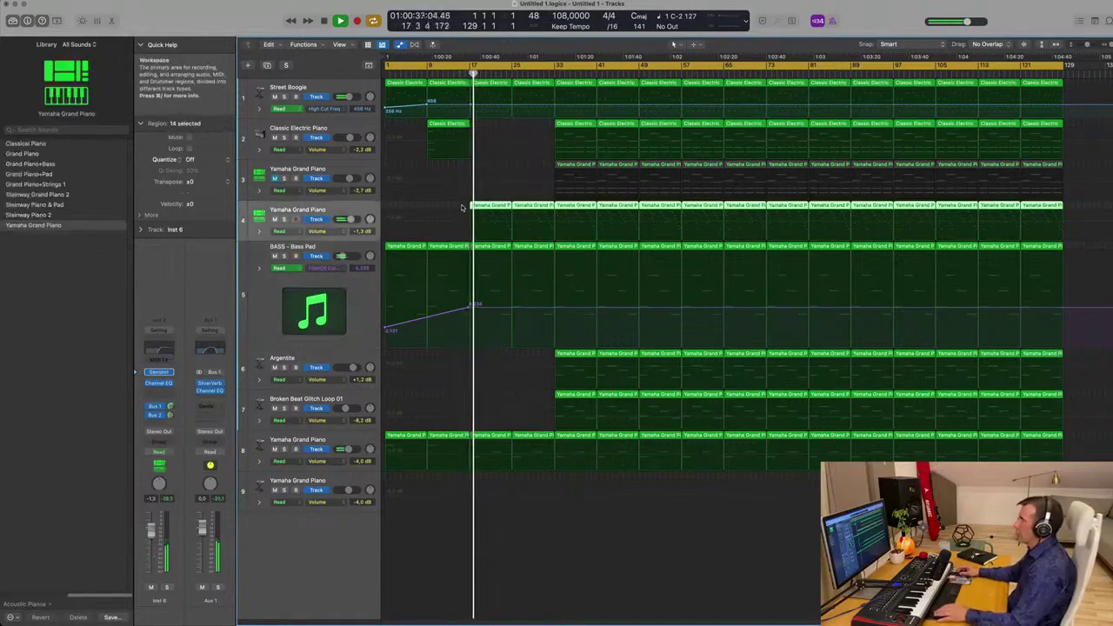
{"action": "left_click_drag", "start_coordinate": [462, 206], "coordinate": [526, 209]}
{"action": "key", "text": "Delete"}
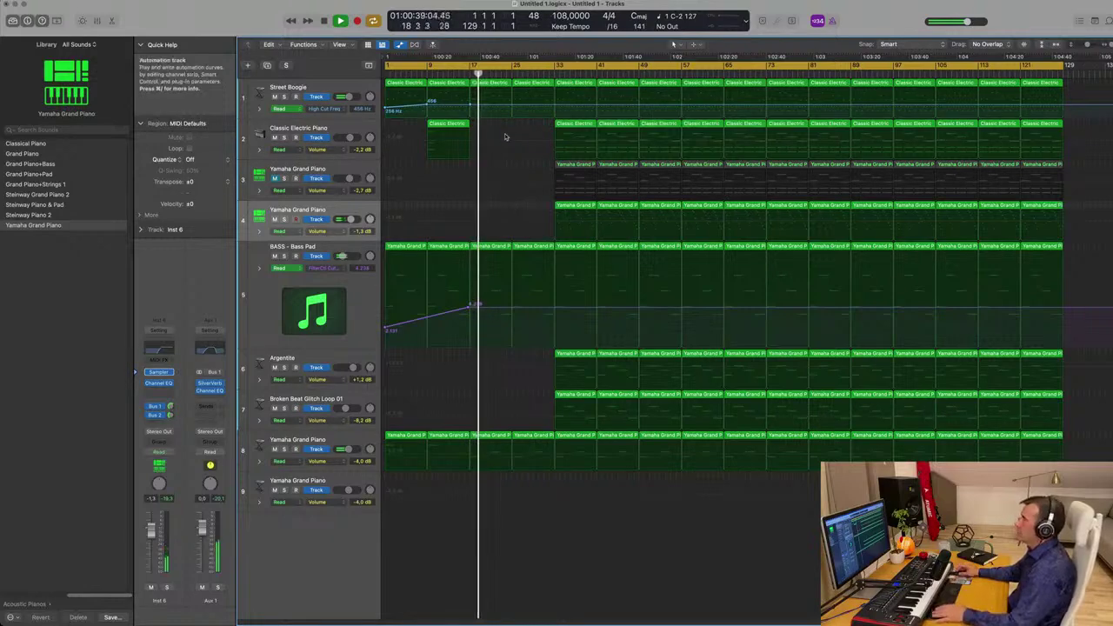
{"action": "key", "text": "Return"}
{"action": "left_click_drag", "start_coordinate": [442, 130], "coordinate": [484, 128]}
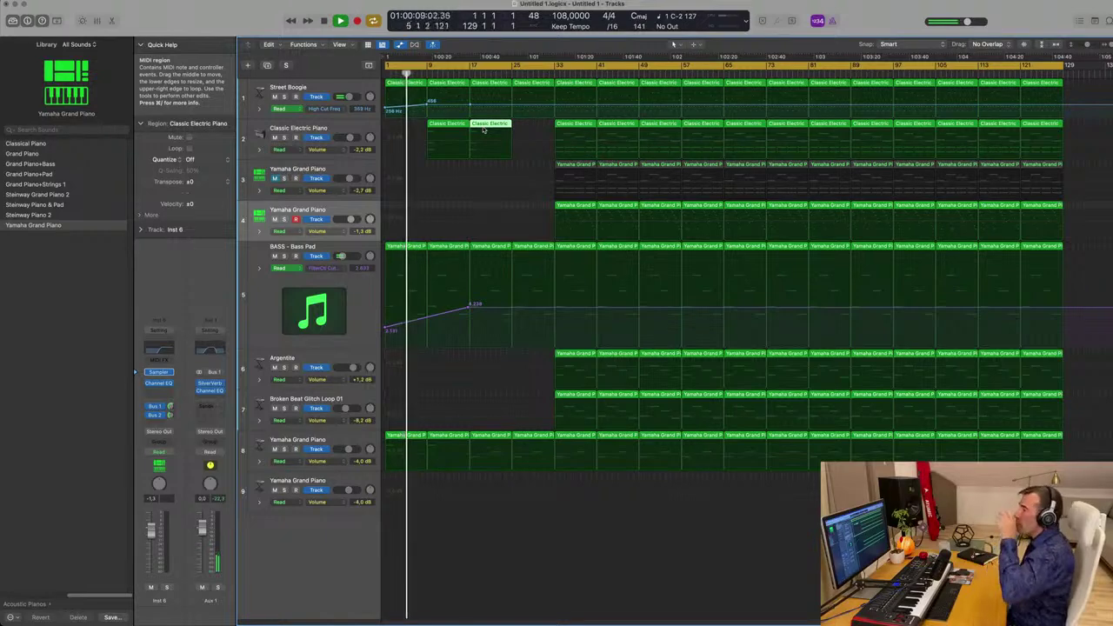
Shape Street Boogie's high cut automation to drop to 185 Hz at bar 9, rise to about 605 Hz at bar 17, and drop again to about 190 Hz.
{"action": "left_click", "coordinate": [430, 105]}
{"action": "left_click_drag", "start_coordinate": [430, 105], "coordinate": [428, 108]}
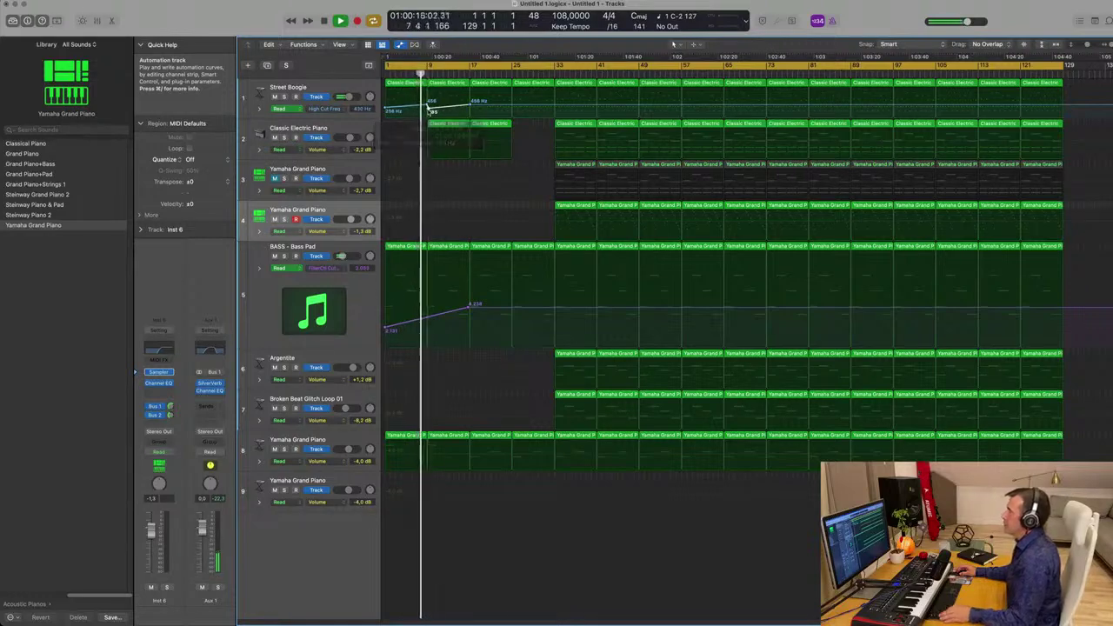
{"action": "scroll", "coordinate": [429, 109], "scroll_direction": "up", "scroll_amount": 3}
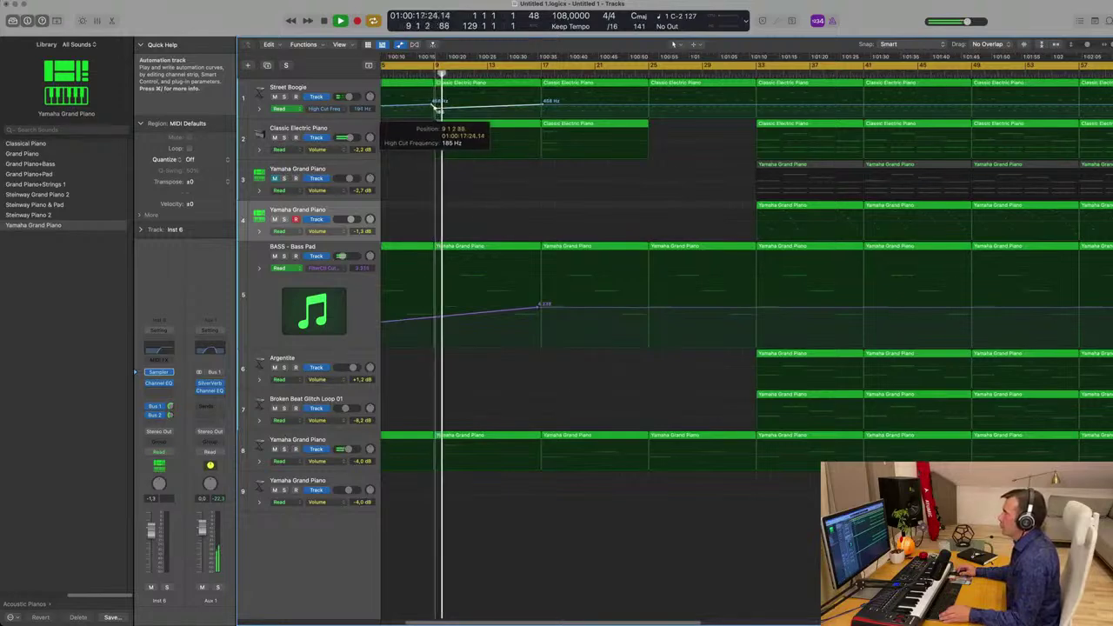
{"action": "left_click_drag", "start_coordinate": [544, 106], "coordinate": [537, 106]}
{"action": "scroll", "coordinate": [537, 106], "scroll_direction": "down", "scroll_amount": 5}
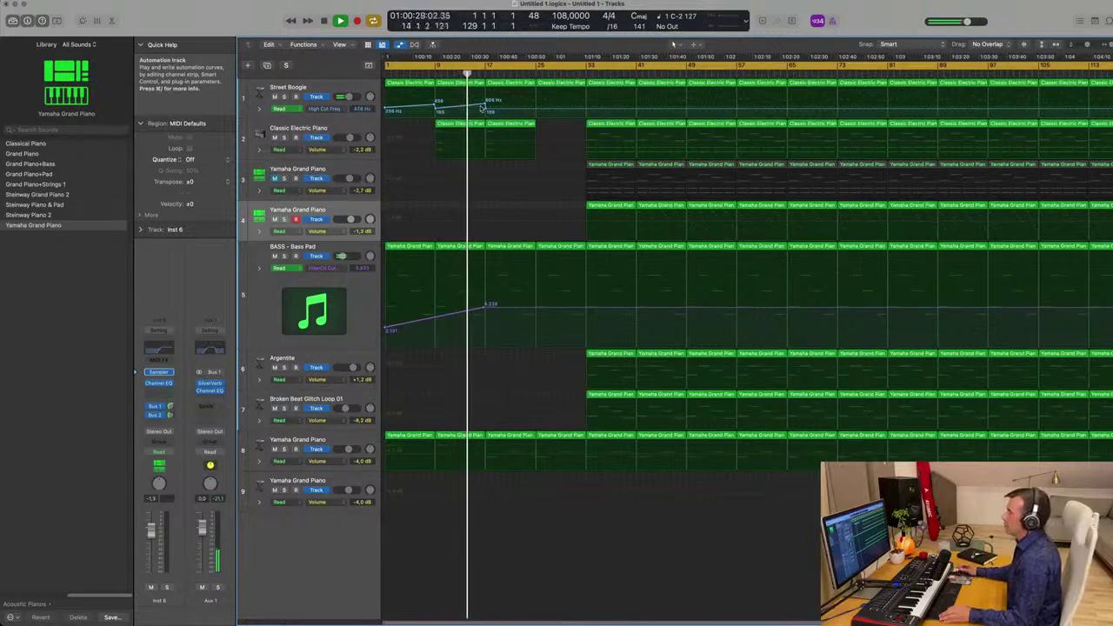
Drop the Bass Pad's cutoff automation to 3.028 at bar 17, right after the ramp's peak.
{"action": "scroll", "coordinate": [502, 195], "scroll_direction": "up", "scroll_amount": 2}
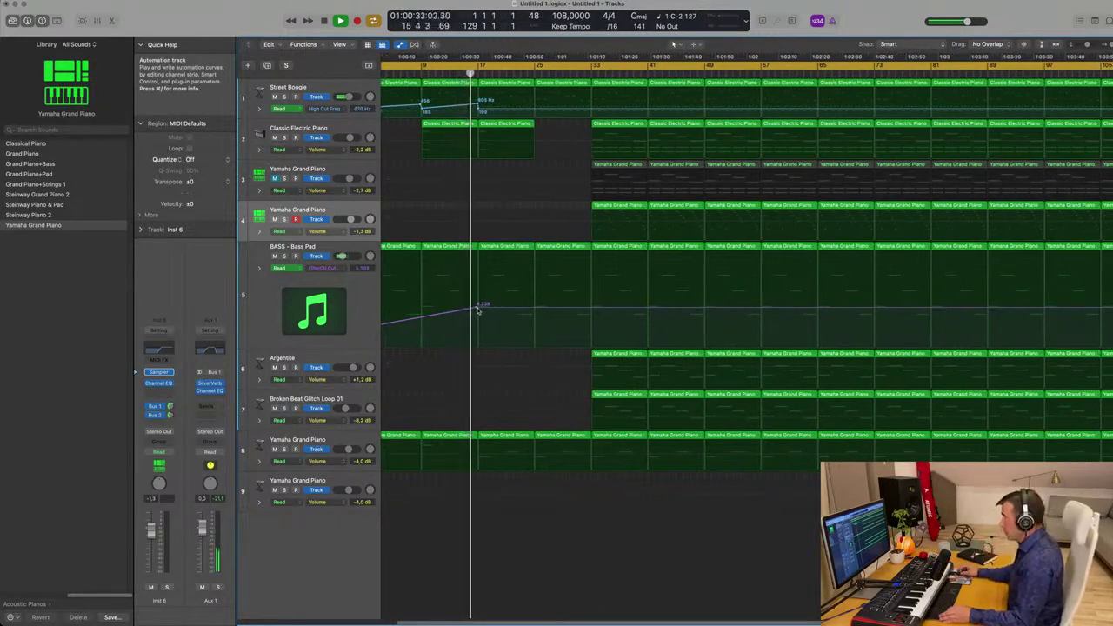
{"action": "left_click_drag", "start_coordinate": [481, 308], "coordinate": [483, 321]}
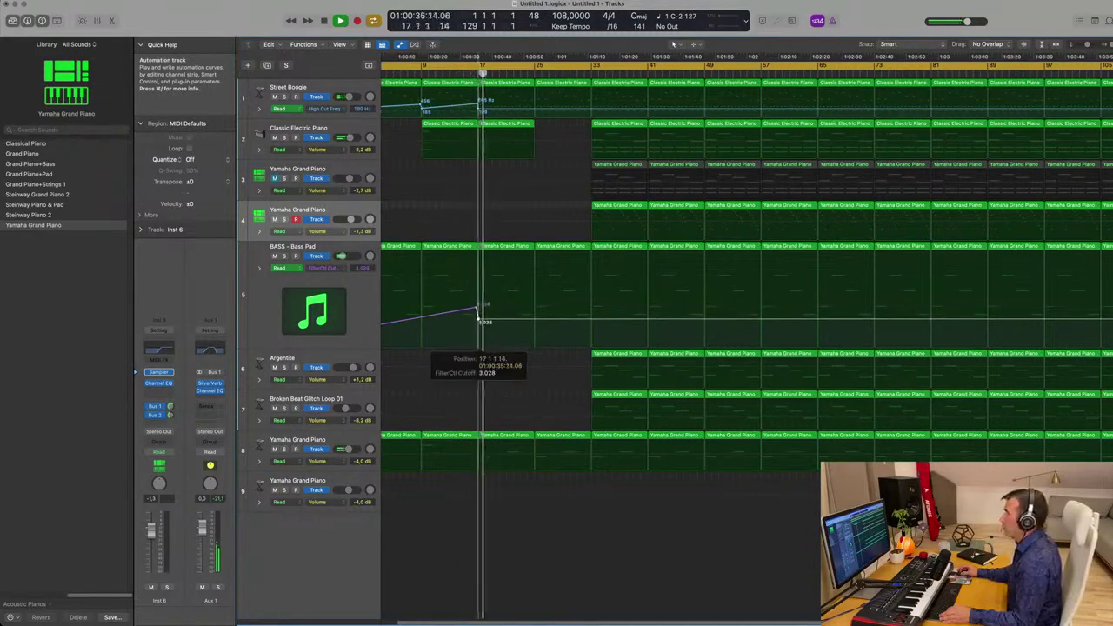
Replace track 8's regions at bars 17 and 25 with copies of its first two regions.
{"action": "scroll", "coordinate": [480, 321], "scroll_direction": "down", "scroll_amount": 3}
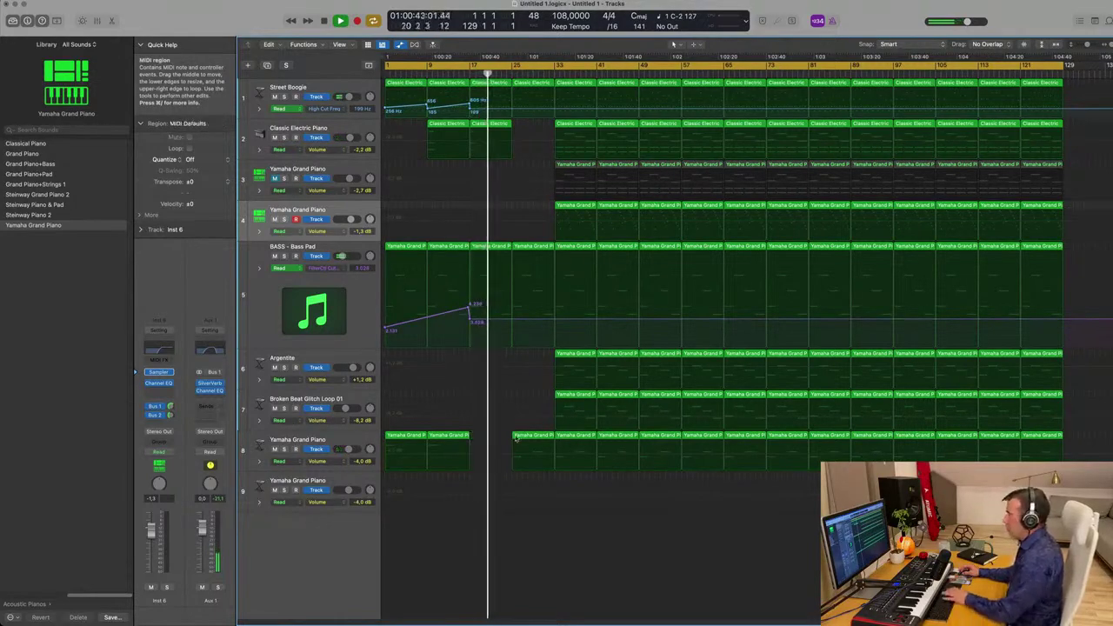
{"action": "key", "text": "Delete"}
{"action": "left_click_drag", "start_coordinate": [475, 433], "coordinate": [391, 441]}
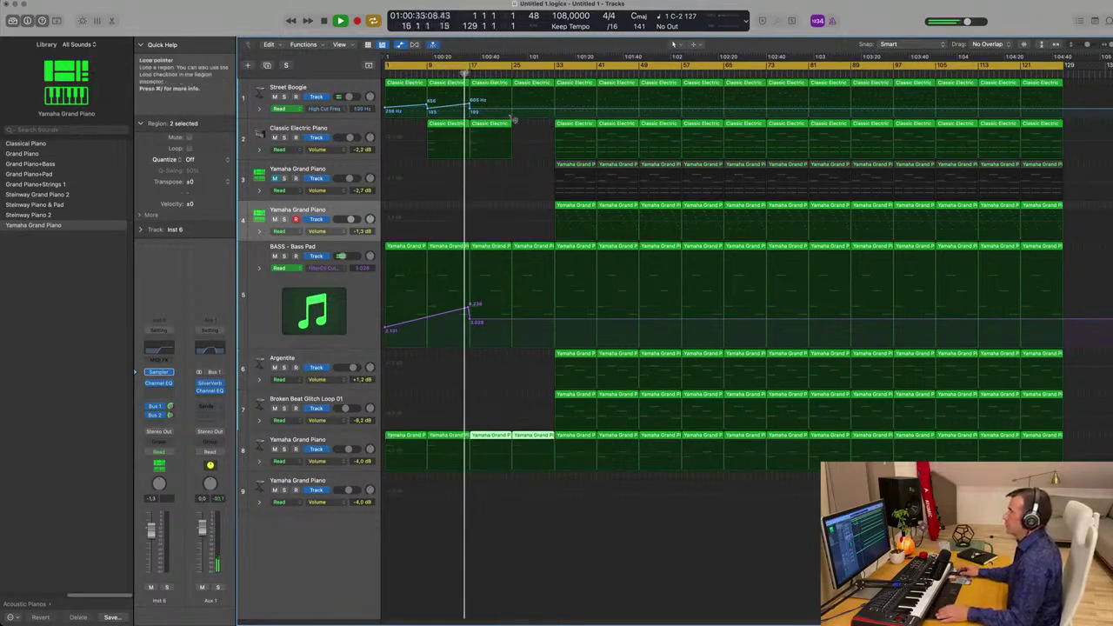
Copy the Classic Electric Piano region to bar 25, and the Argentite region from bar 33 to bars 17 and 25.
{"action": "left_click", "coordinate": [495, 126]}
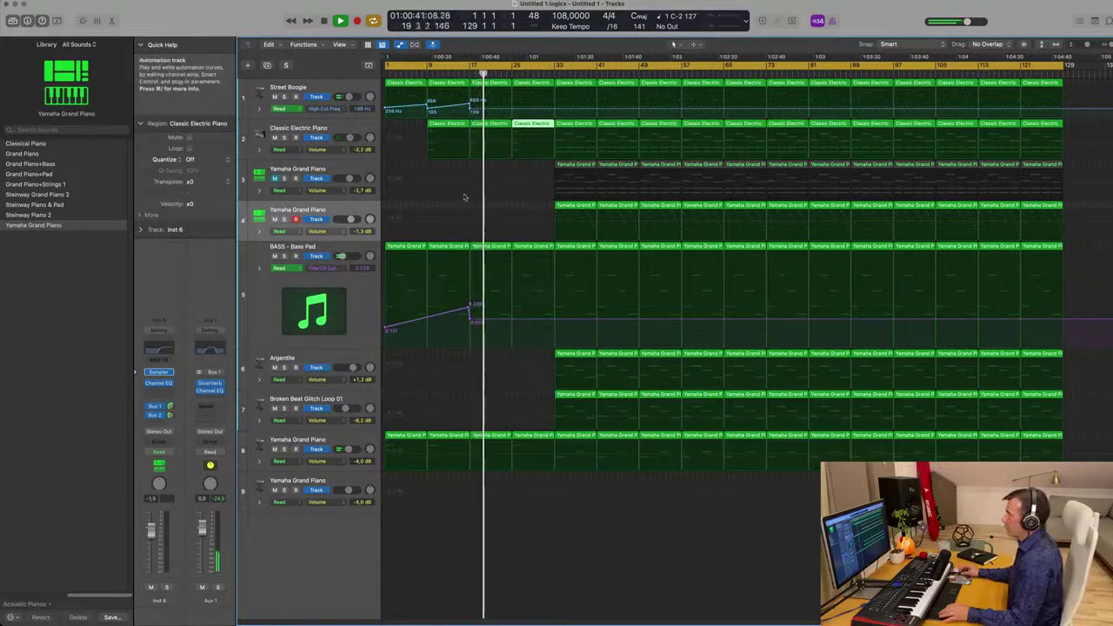
{"action": "left_click", "coordinate": [583, 354]}
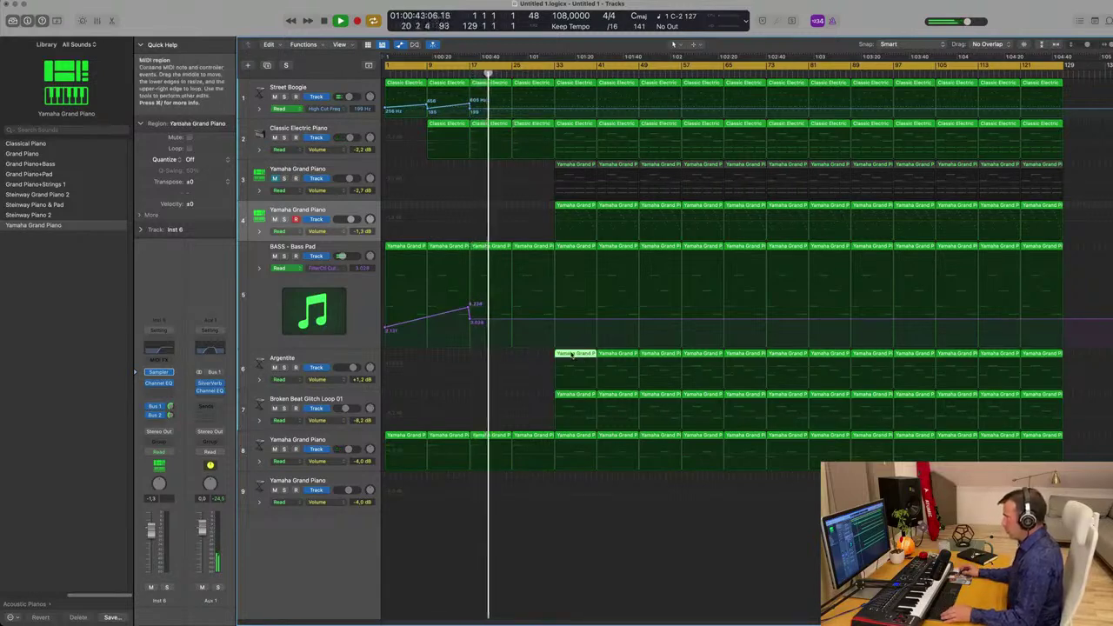
{"action": "left_click_drag", "start_coordinate": [571, 354], "coordinate": [497, 356]}
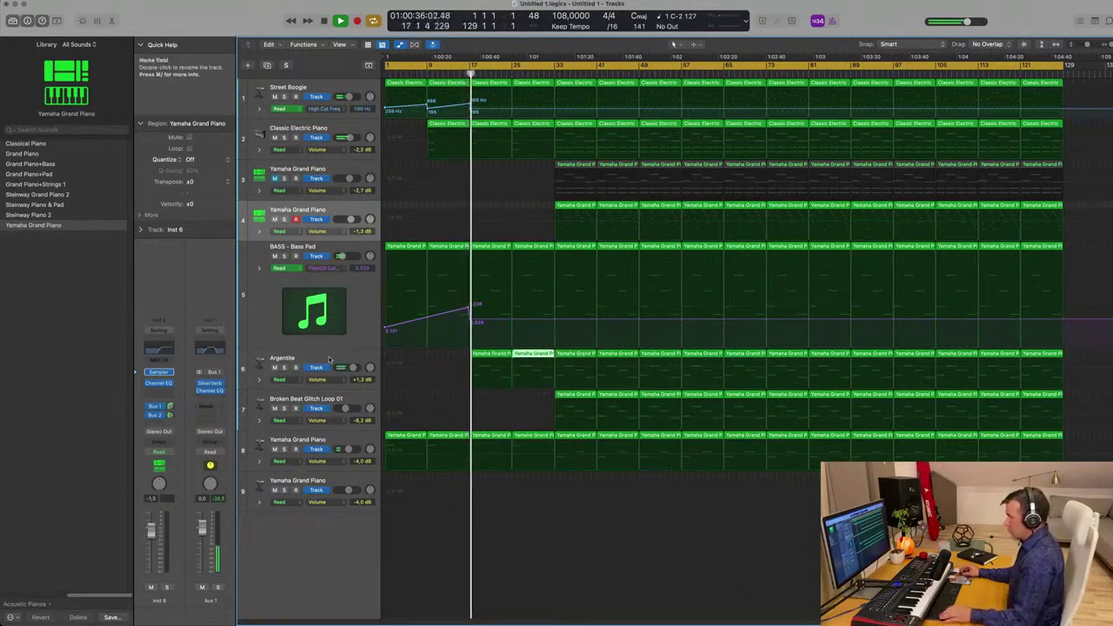
Lower the Argentite track's volume to -9.0 dB and replay from just before bar 17.
{"action": "left_click", "coordinate": [329, 359]}
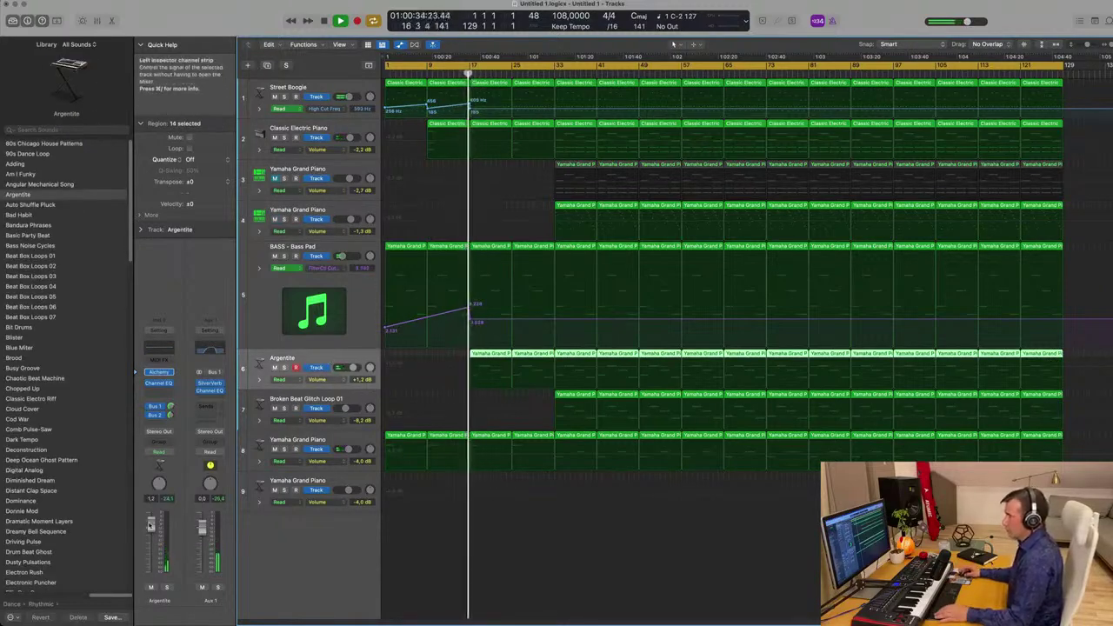
{"action": "left_click_drag", "start_coordinate": [151, 525], "coordinate": [152, 528]}
{"action": "left_click_drag", "start_coordinate": [154, 587], "coordinate": [150, 560]}
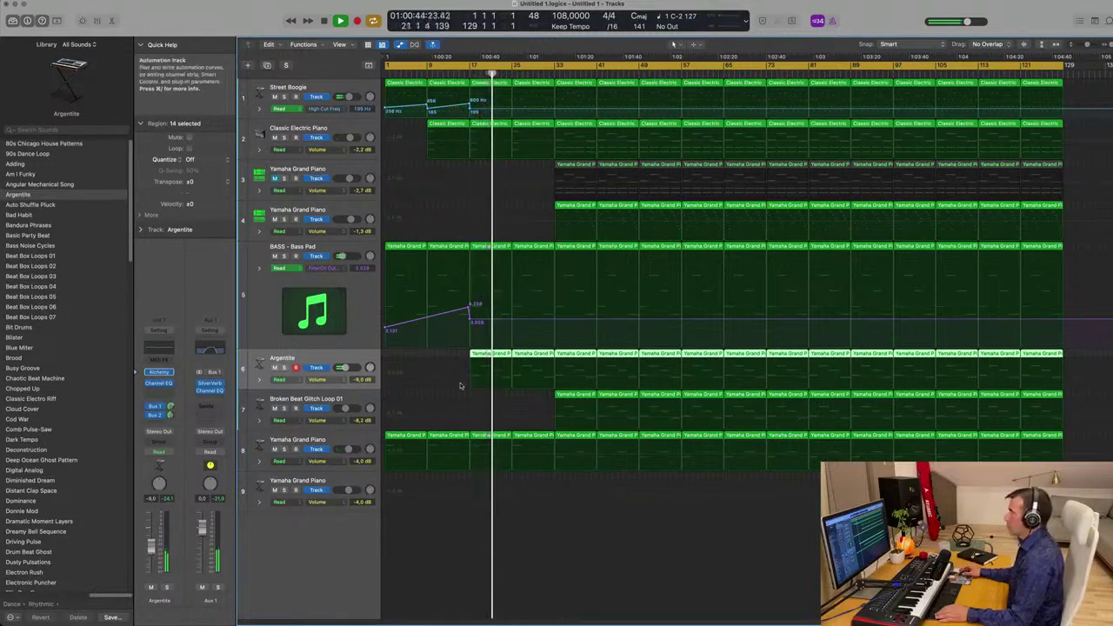
{"action": "left_click", "coordinate": [464, 74]}
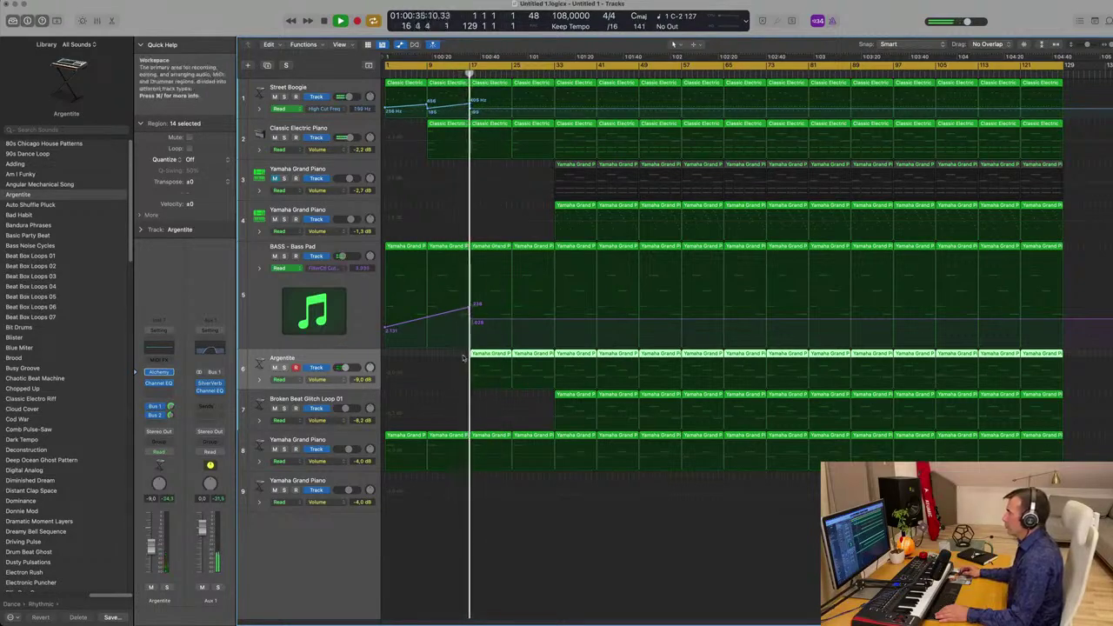
In the Argentite region at bar 17, delete the last three notes, extend the first to the region's end, and close the editor.
{"action": "left_click", "coordinate": [493, 356]}
{"action": "double_click", "coordinate": [497, 356]}
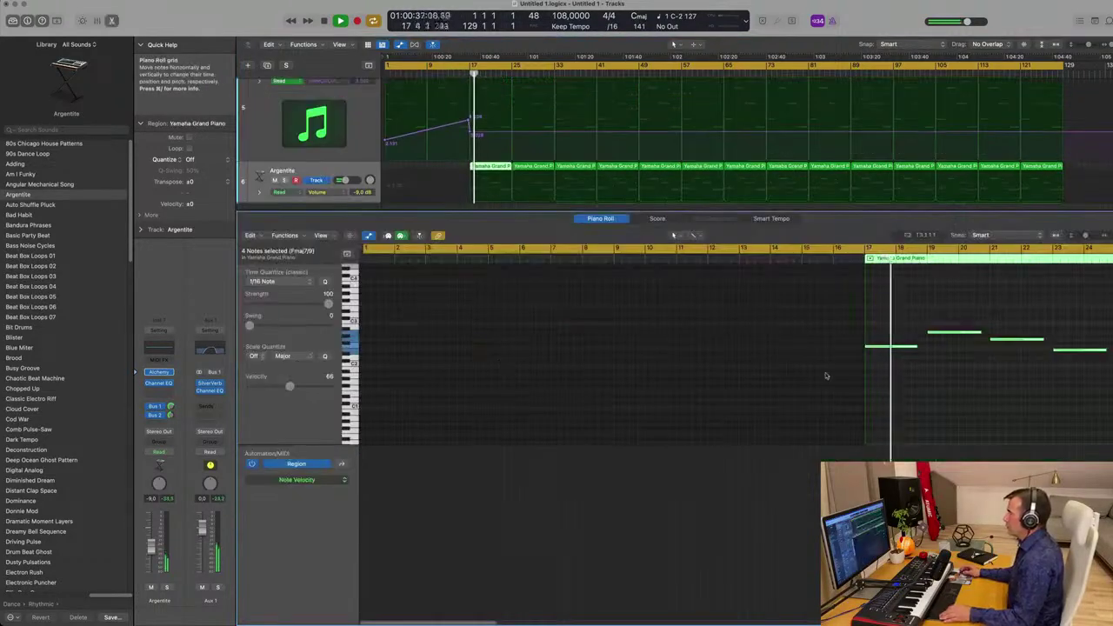
{"action": "key", "text": "super+Left"}
{"action": "key", "text": "super+Left"}
{"action": "key", "text": "super+Left"}
{"action": "key", "text": "super+Left"}
{"action": "left_click_drag", "start_coordinate": [581, 324], "coordinate": [651, 380]}
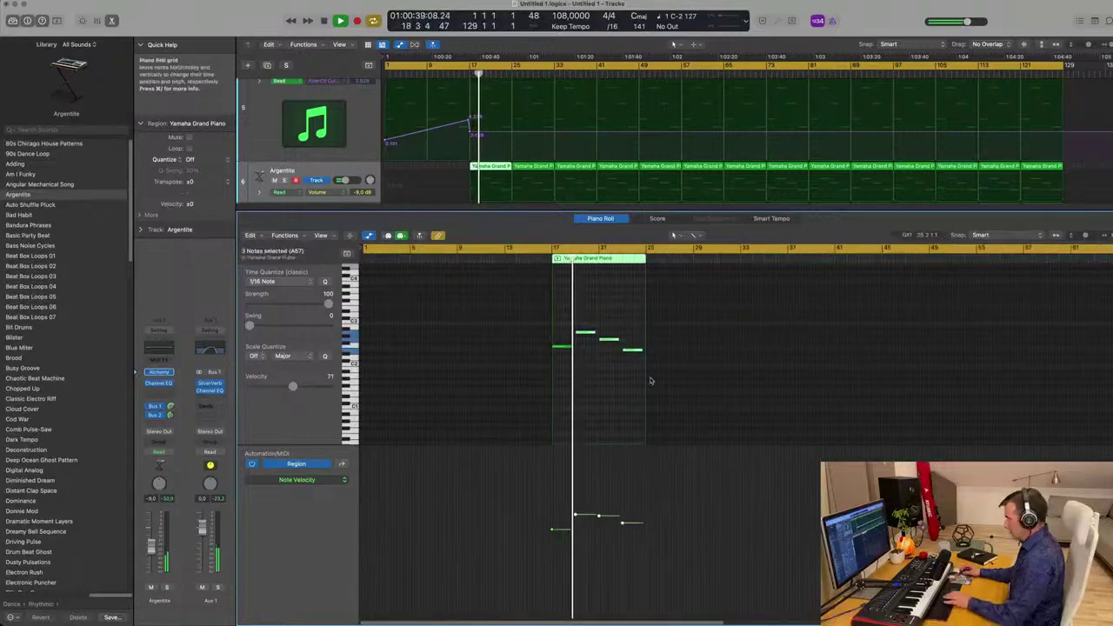
{"action": "key", "text": "Delete"}
{"action": "left_click_drag", "start_coordinate": [569, 346], "coordinate": [643, 352]}
{"action": "key", "text": "x"}
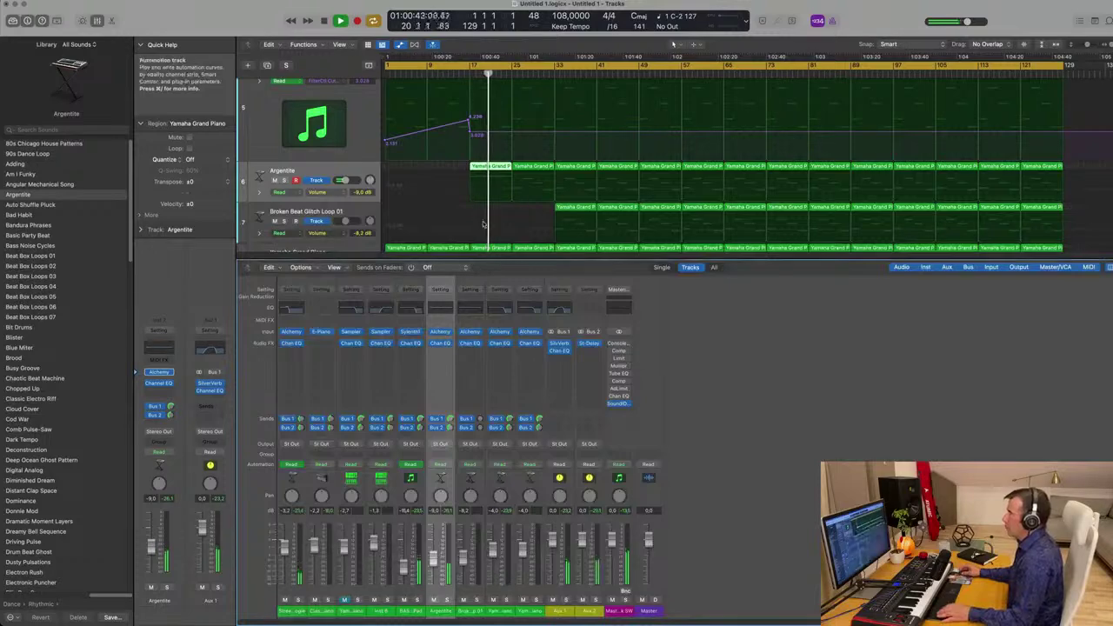
{"action": "key", "text": "x"}
Open the Bass Pad region at bar 17 in the Piano Roll.
{"action": "left_click", "coordinate": [495, 247]}
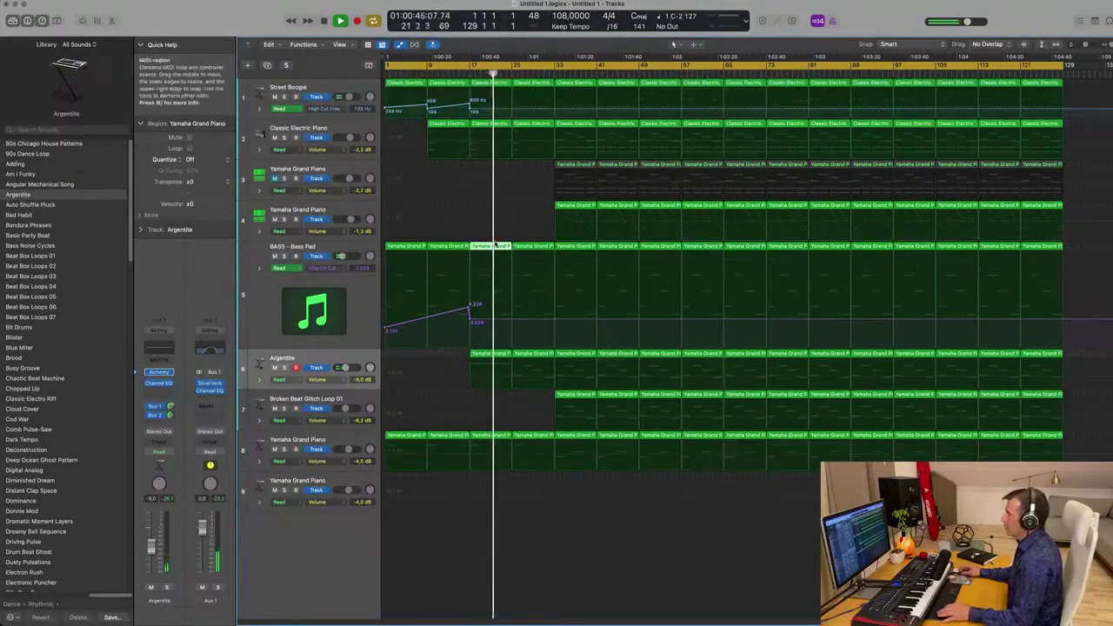
{"action": "double_click", "coordinate": [496, 248]}
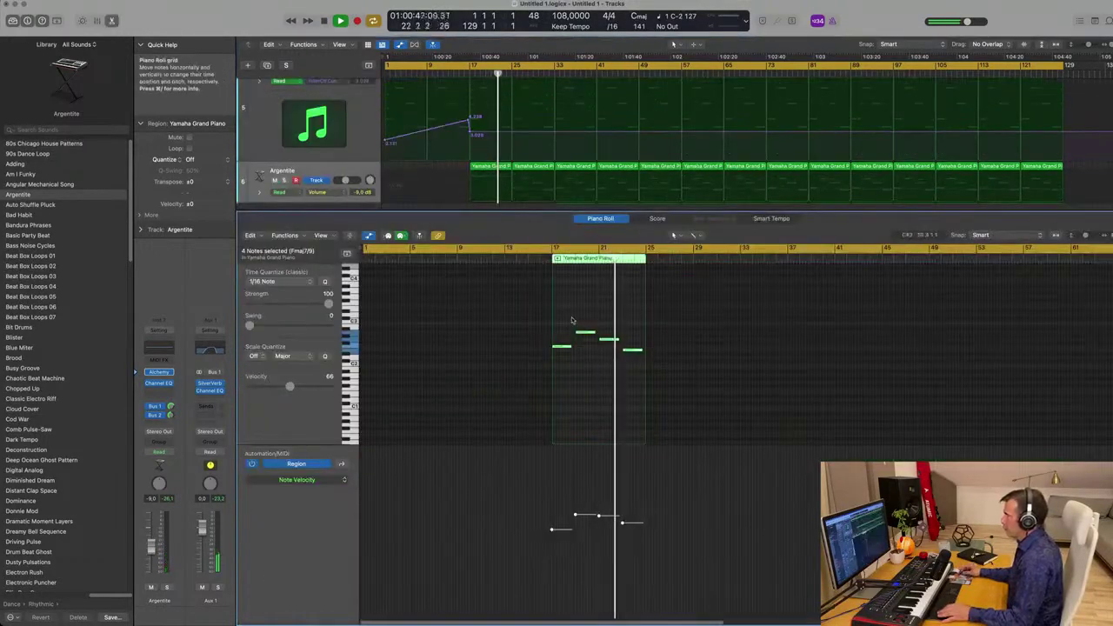
{"action": "left_click_drag", "start_coordinate": [571, 316], "coordinate": [652, 387]}
{"action": "key", "text": "Delete"}
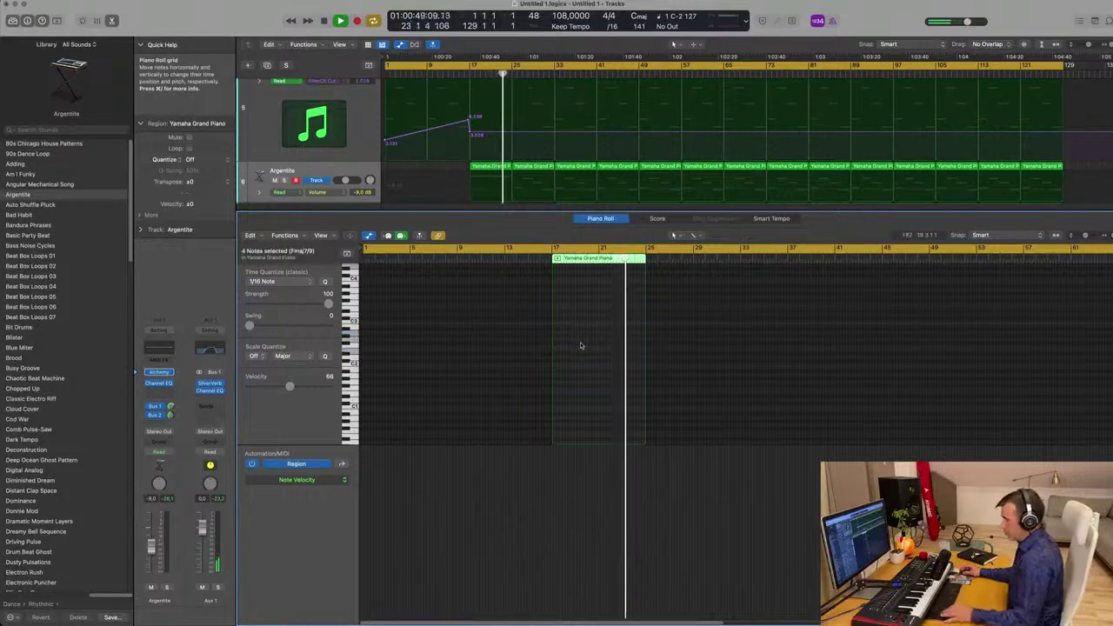
{"action": "key", "text": "super+z"}
Delete the last three notes of the Bass Pad region at bar 17 and extend its first note to the end at bar 25.
{"action": "left_click", "coordinate": [601, 321]}
{"action": "left_click_drag", "start_coordinate": [586, 324], "coordinate": [638, 360]}
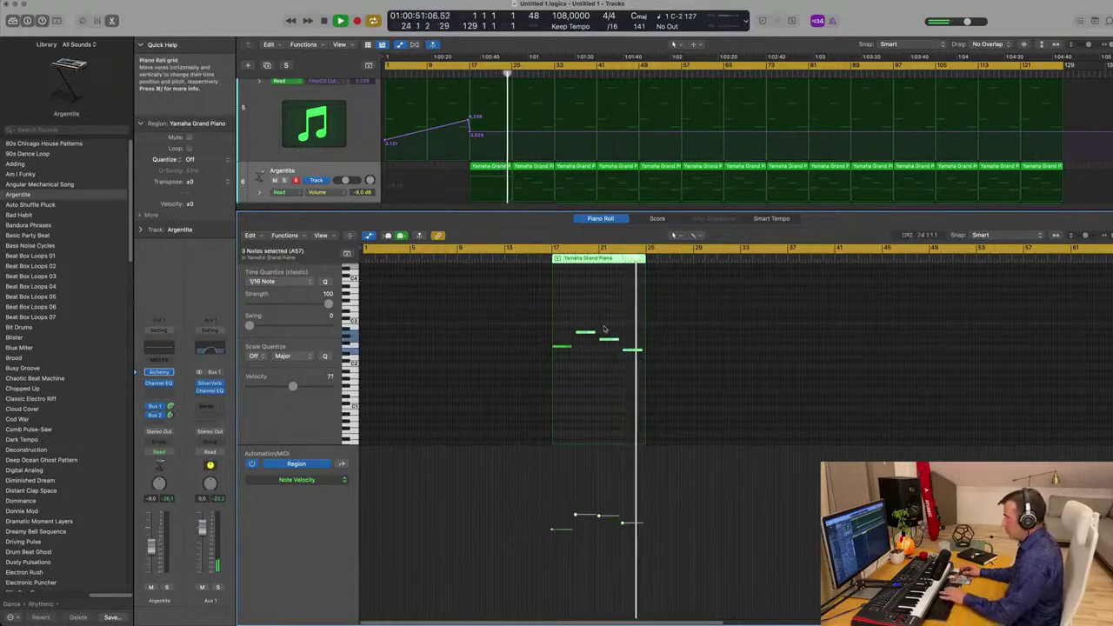
{"action": "key", "text": "Delete"}
{"action": "left_click_drag", "start_coordinate": [623, 351], "coordinate": [645, 351]}
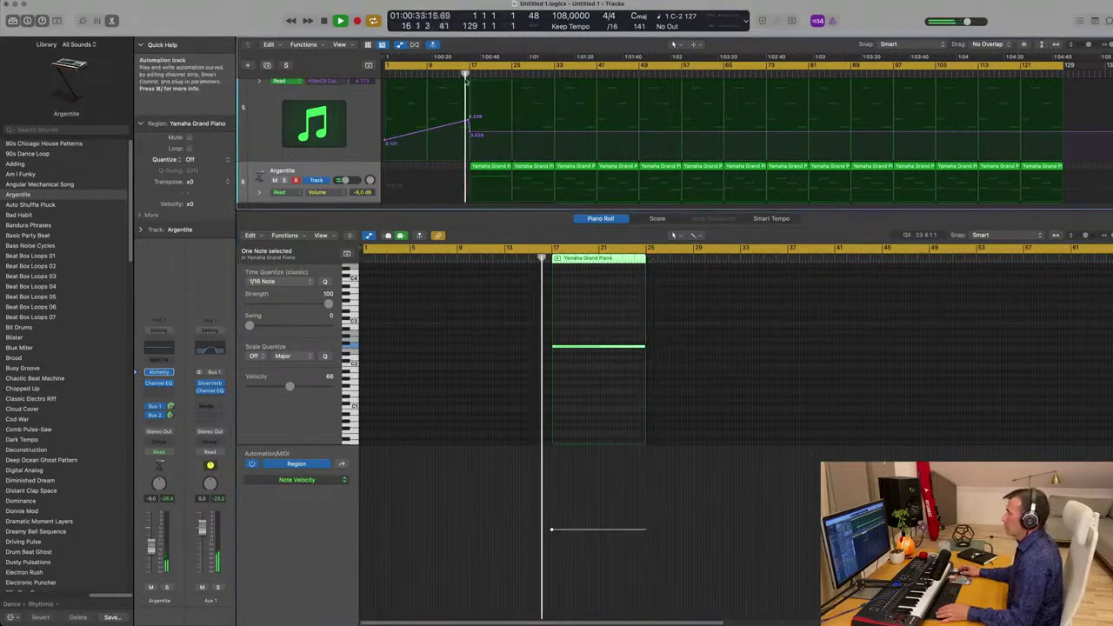
Close the editor, ramp the Bass Pad's filter cutoff automation up to 6.570 at bar 25, and replay from before bar 14.
{"action": "key", "text": "x"}
{"action": "key", "text": "x"}
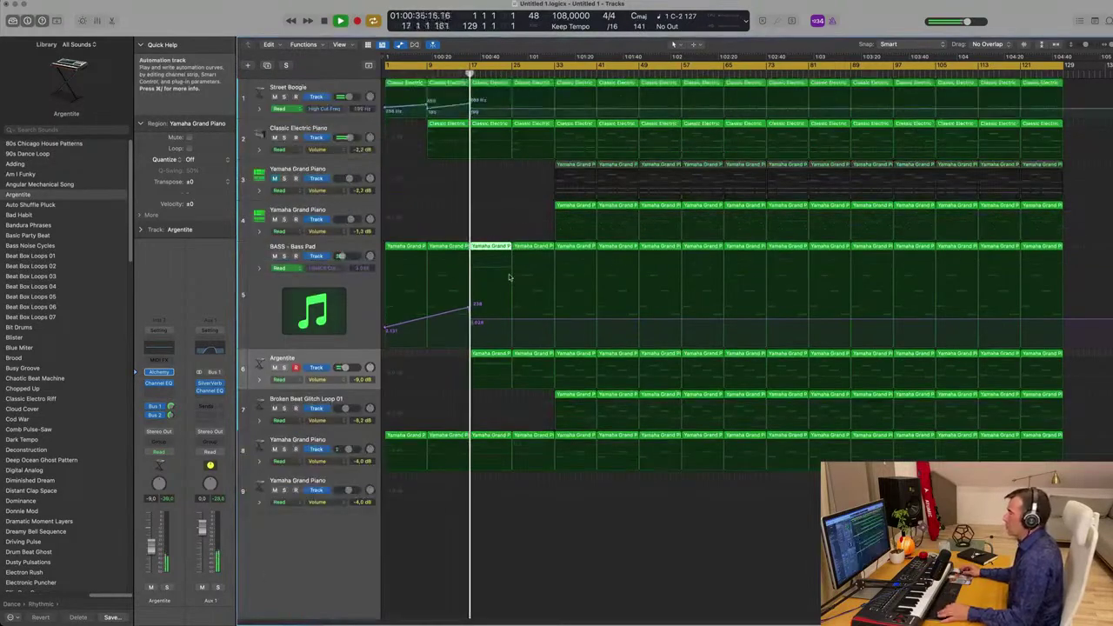
{"action": "scroll", "coordinate": [492, 288], "scroll_direction": "up", "scroll_amount": 2}
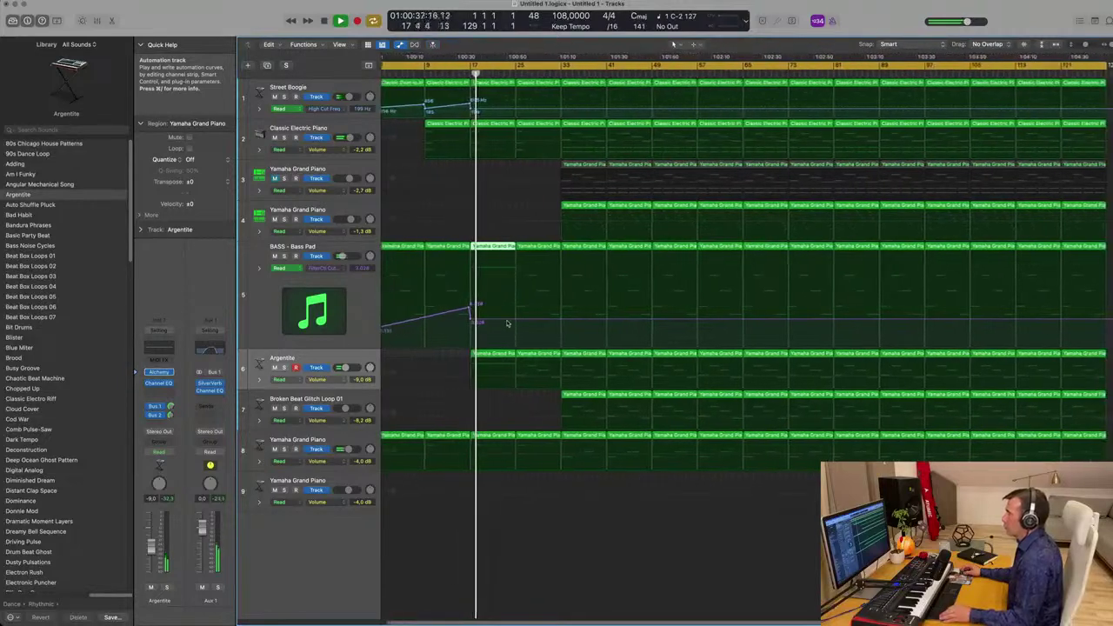
{"action": "left_click_drag", "start_coordinate": [513, 321], "coordinate": [514, 286]}
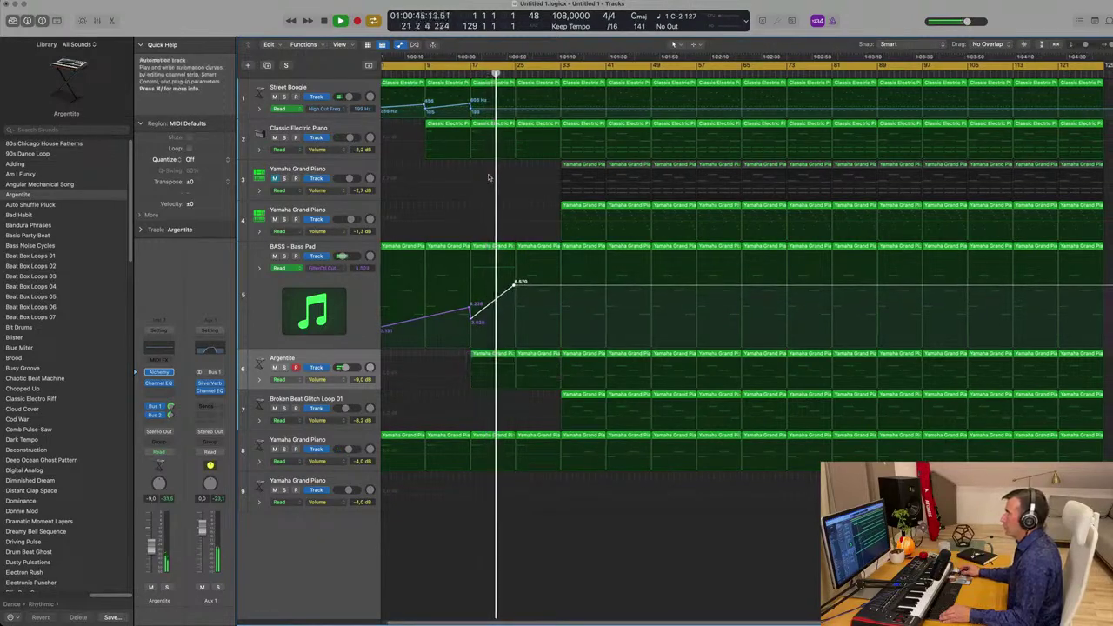
{"action": "key", "text": "super+Left"}
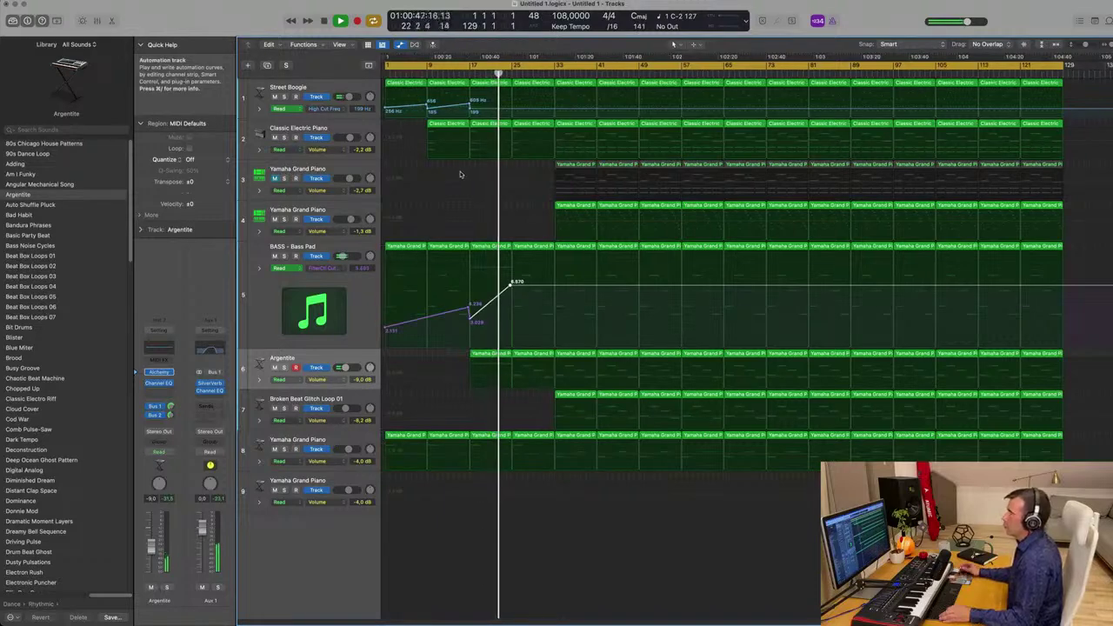
{"action": "key", "text": "super+Right"}
{"action": "key", "text": "super+Left"}
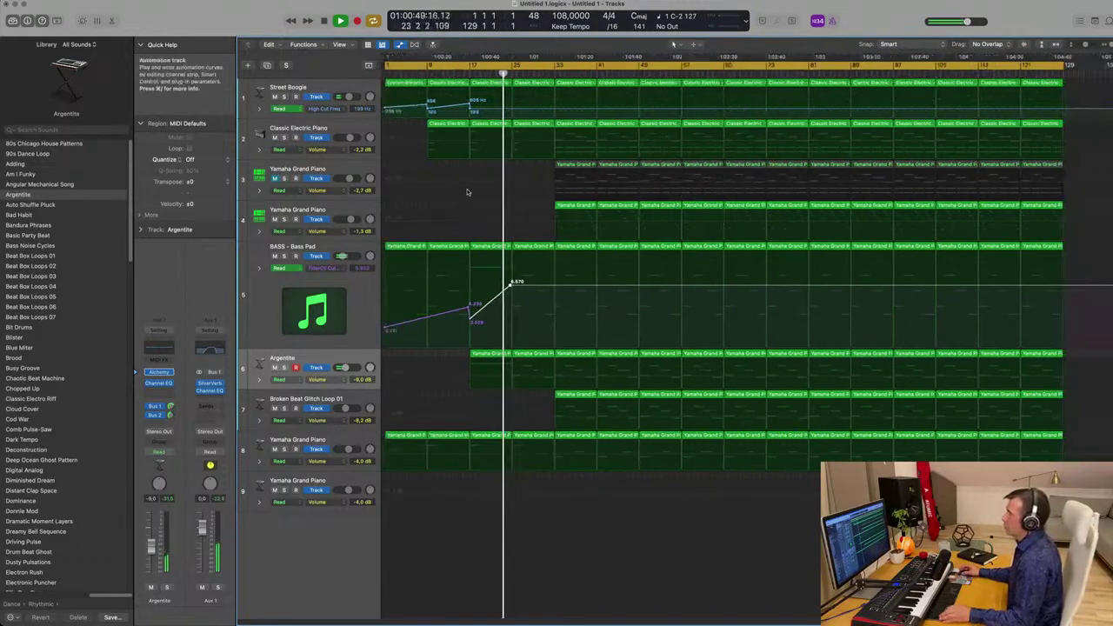
{"action": "key", "text": "super+Right"}
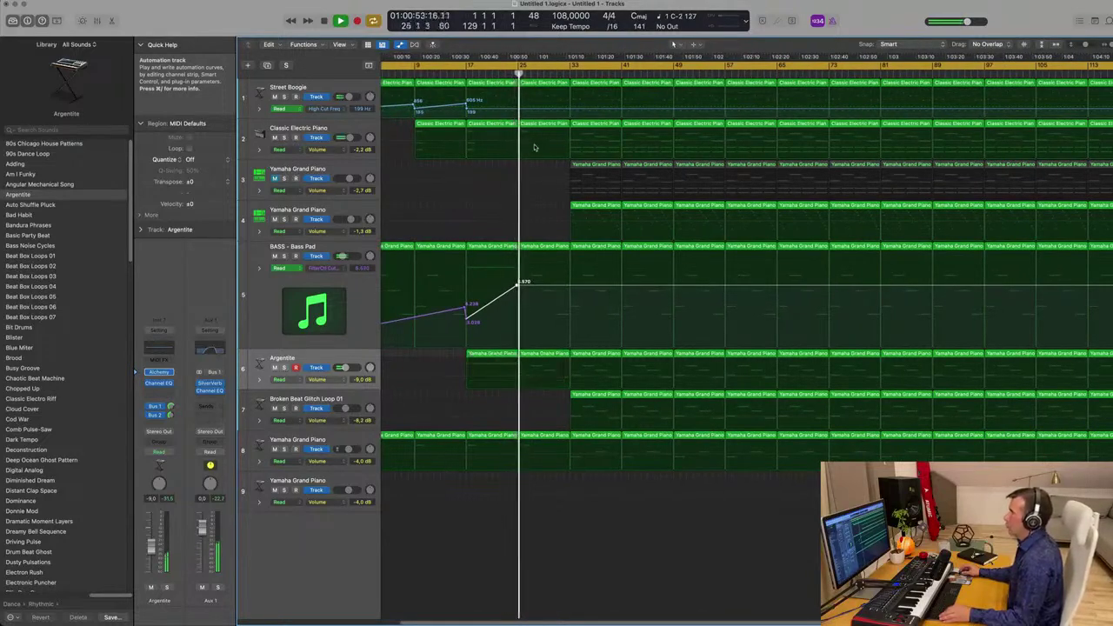
{"action": "key", "text": "super+Left"}
{"action": "left_click", "coordinate": [454, 73]}
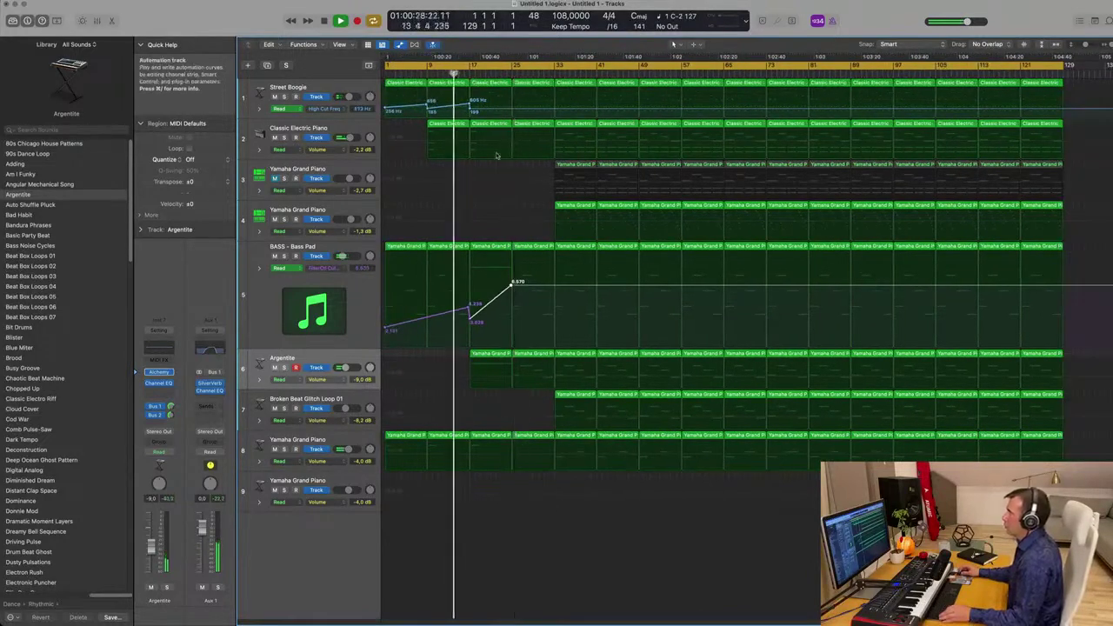
Check the notes of track 3's Yamaha Grand Piano region at bar 33, and move the region to bar 25.
{"action": "left_click", "coordinate": [581, 165]}
{"action": "key", "text": "super+4"}
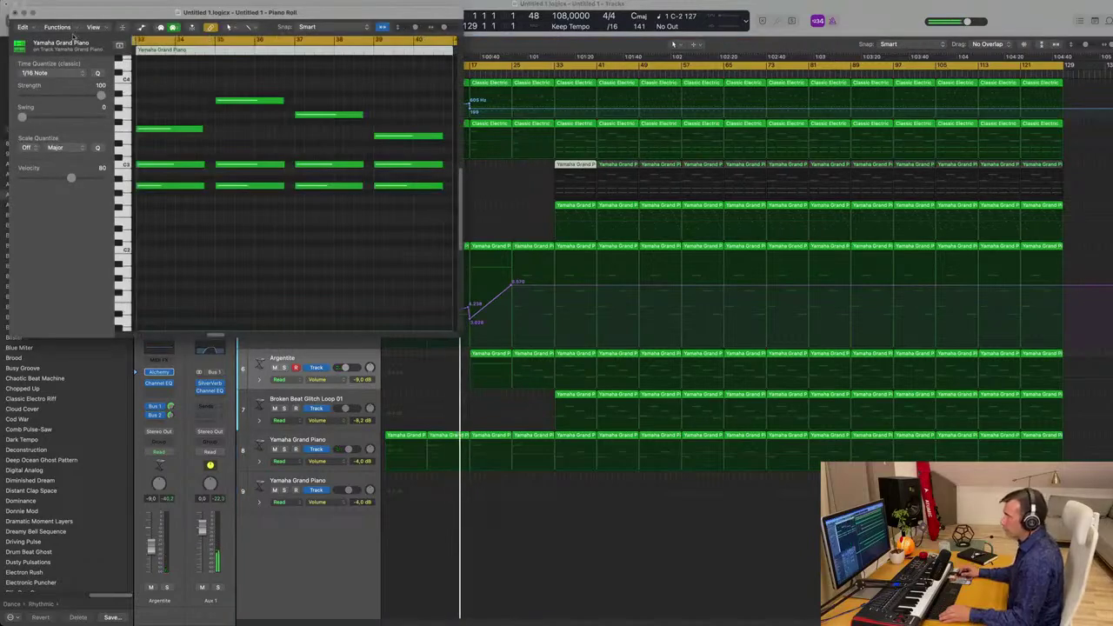
{"action": "left_click", "coordinate": [14, 12]}
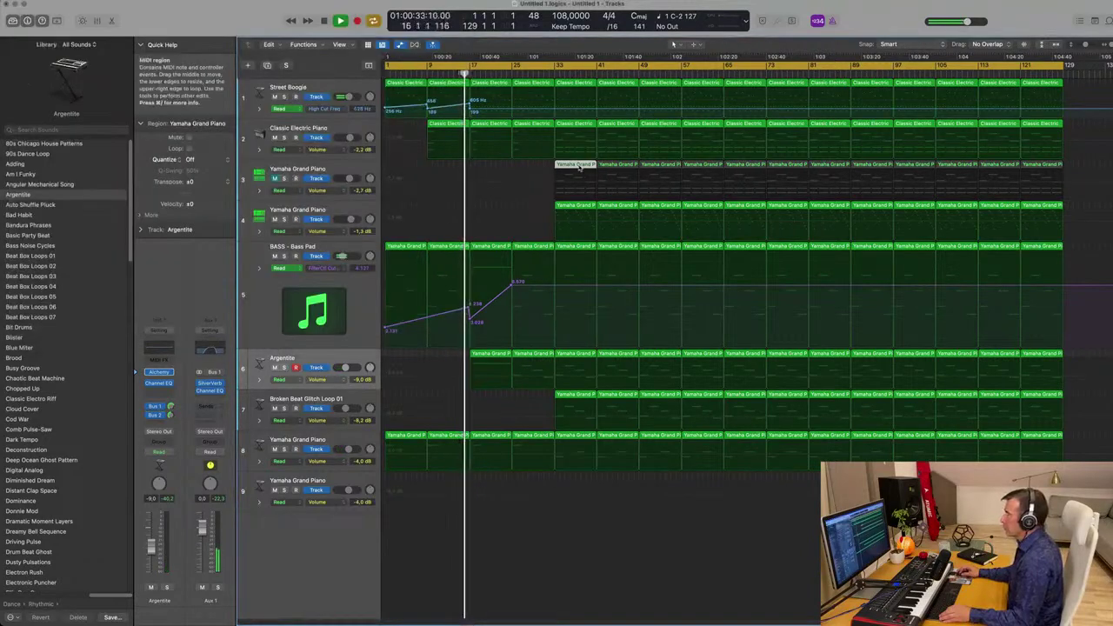
{"action": "left_click_drag", "start_coordinate": [581, 165], "coordinate": [533, 166]}
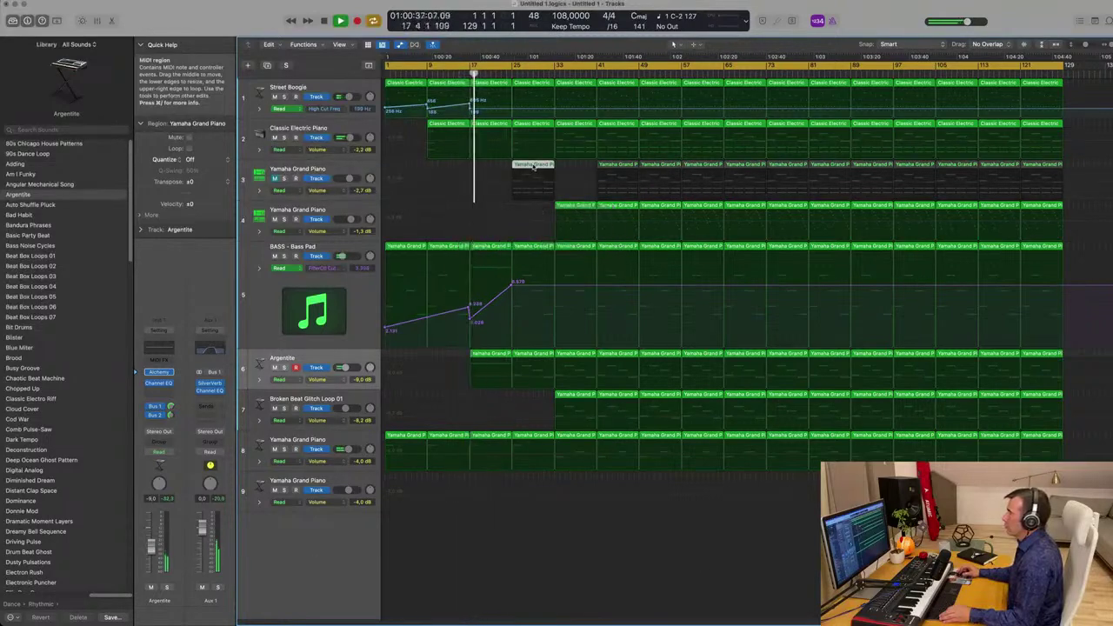
Delete all but the first chord in track 3's Yamaha Grand Piano region at bar 25, unmute the track, and close the editor.
{"action": "double_click", "coordinate": [533, 166]}
{"action": "left_click_drag", "start_coordinate": [669, 293], "coordinate": [745, 388]}
{"action": "key", "text": "Delete"}
{"action": "left_click", "coordinate": [431, 187]}
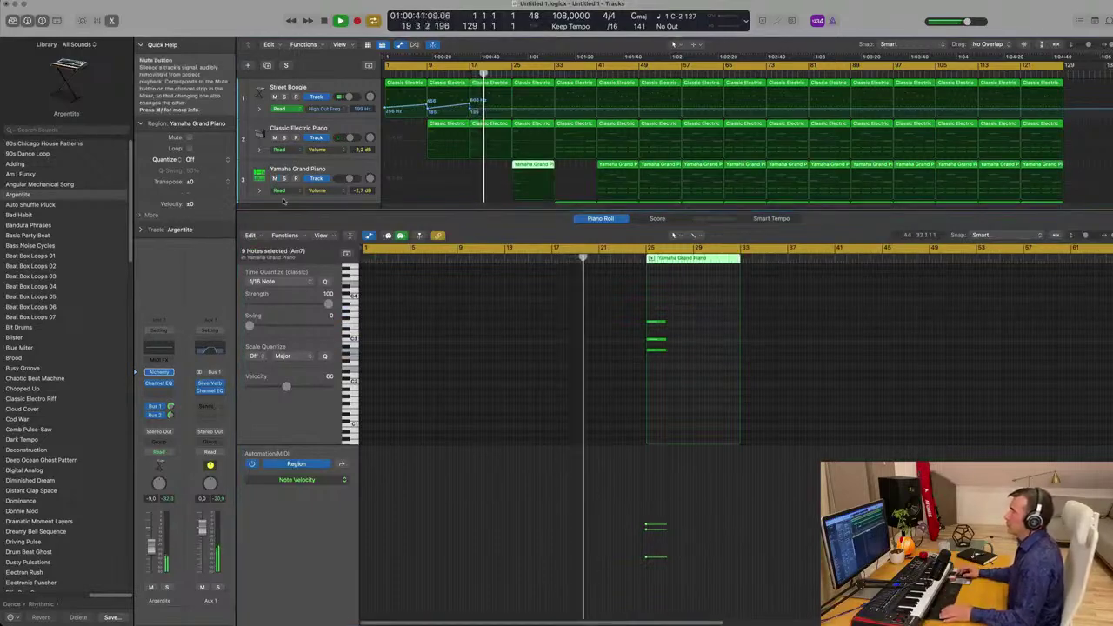
{"action": "key", "text": "x"}
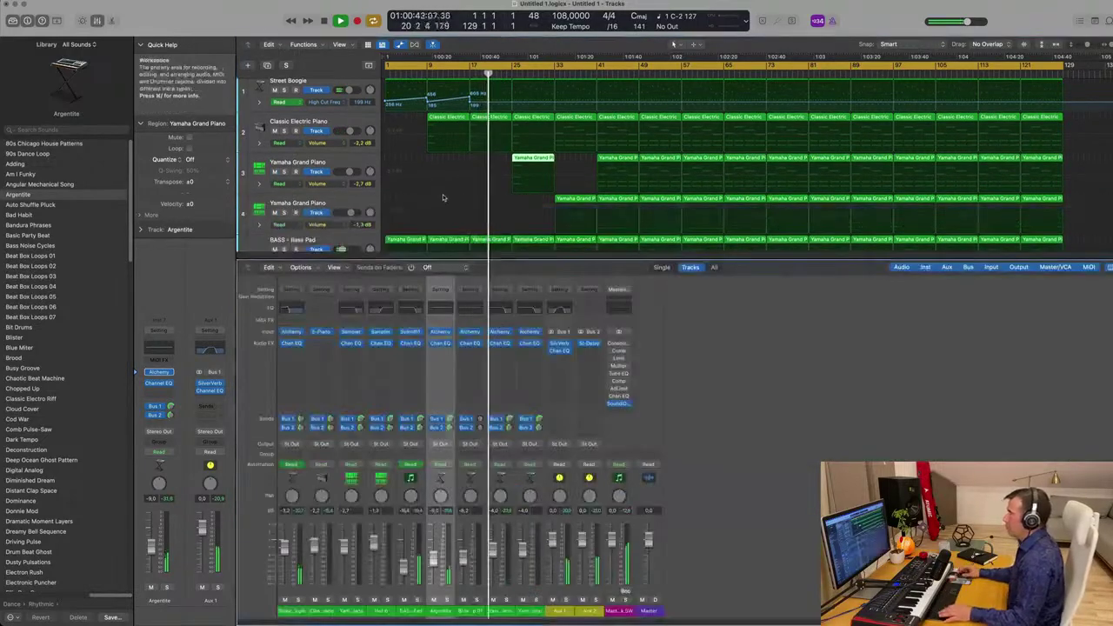
{"action": "key", "text": "x"}
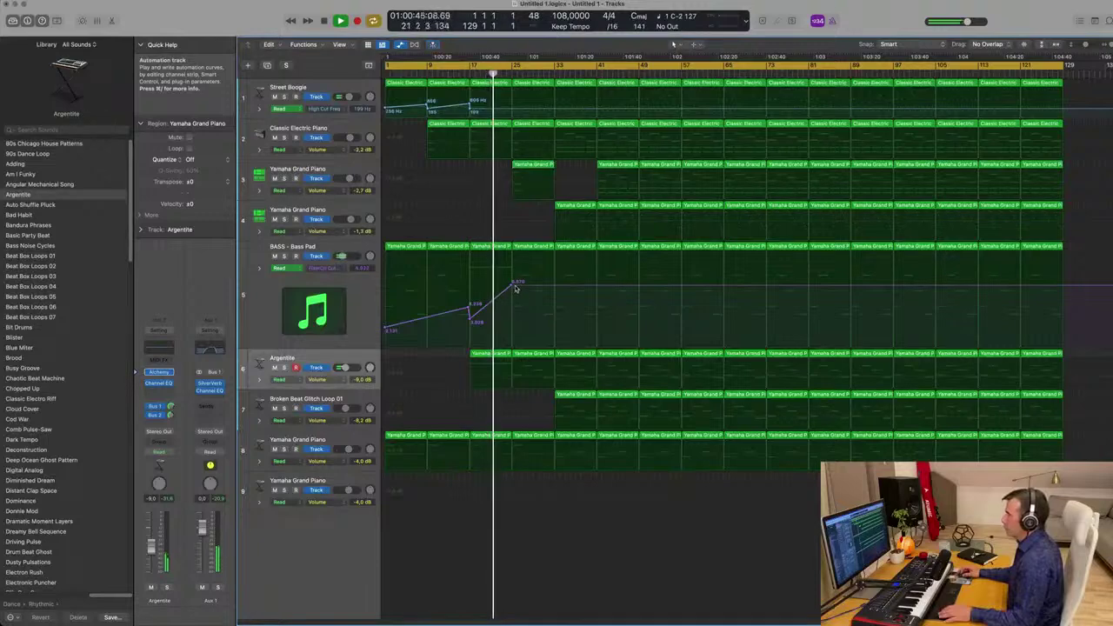
Drop the Bass Pad's filter cutoff automation to 3.073 right after its peak at bar 25, and replay from shortly before bar 25.
{"action": "left_click", "coordinate": [514, 283]}
{"action": "left_click_drag", "start_coordinate": [515, 284], "coordinate": [514, 320]}
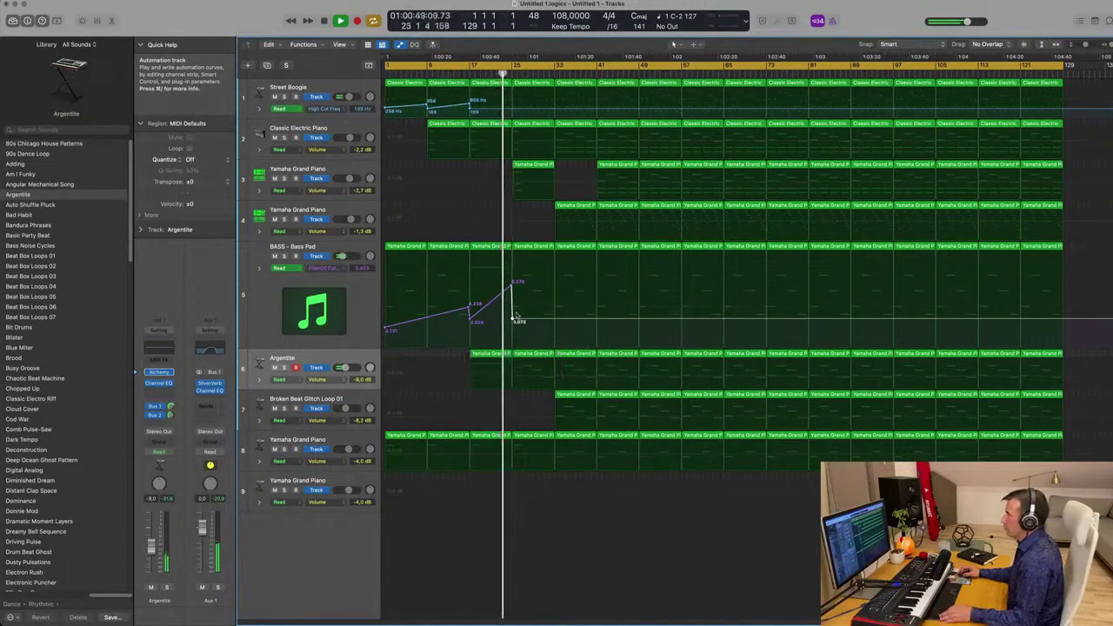
{"action": "key", "text": "super+Right"}
{"action": "key", "text": "super+Right"}
{"action": "key", "text": "super+Left"}
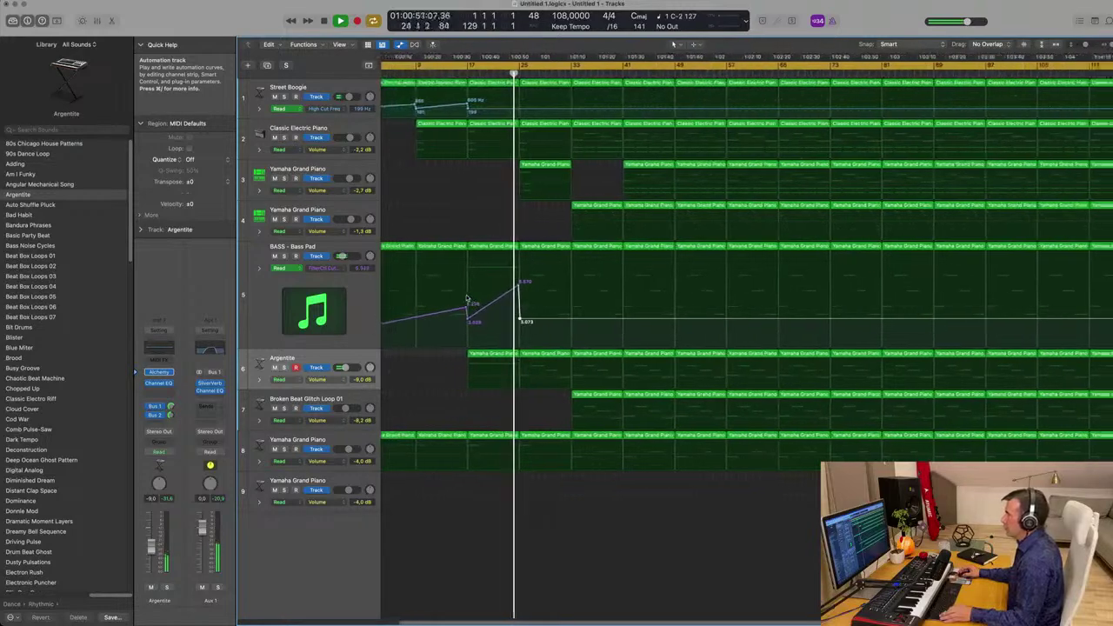
{"action": "key", "text": "super+Left"}
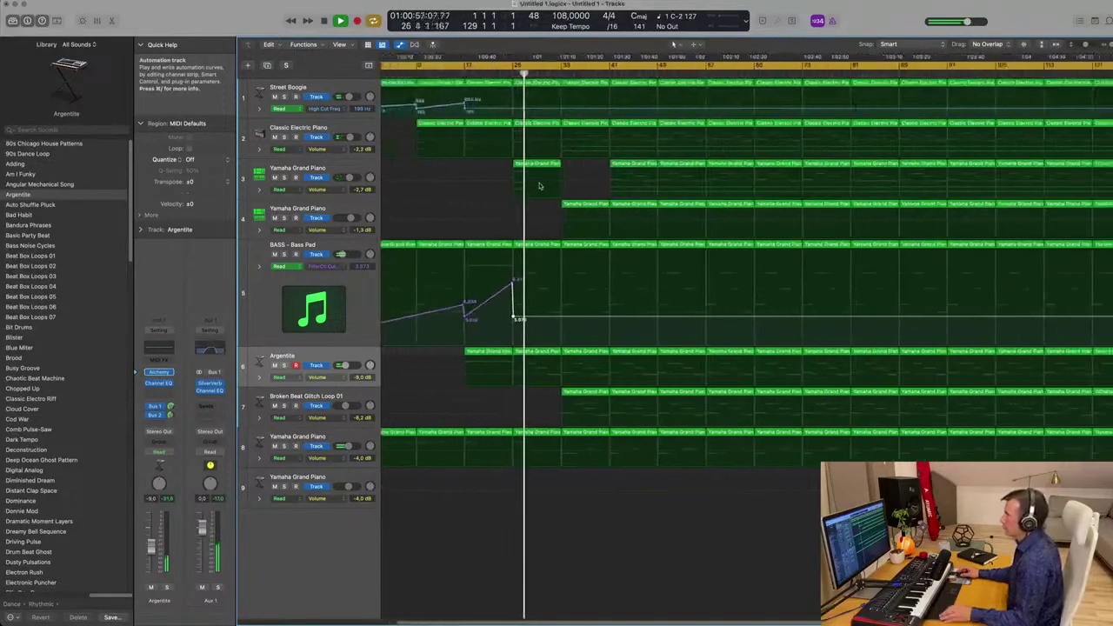
{"action": "key", "text": "super+Right"}
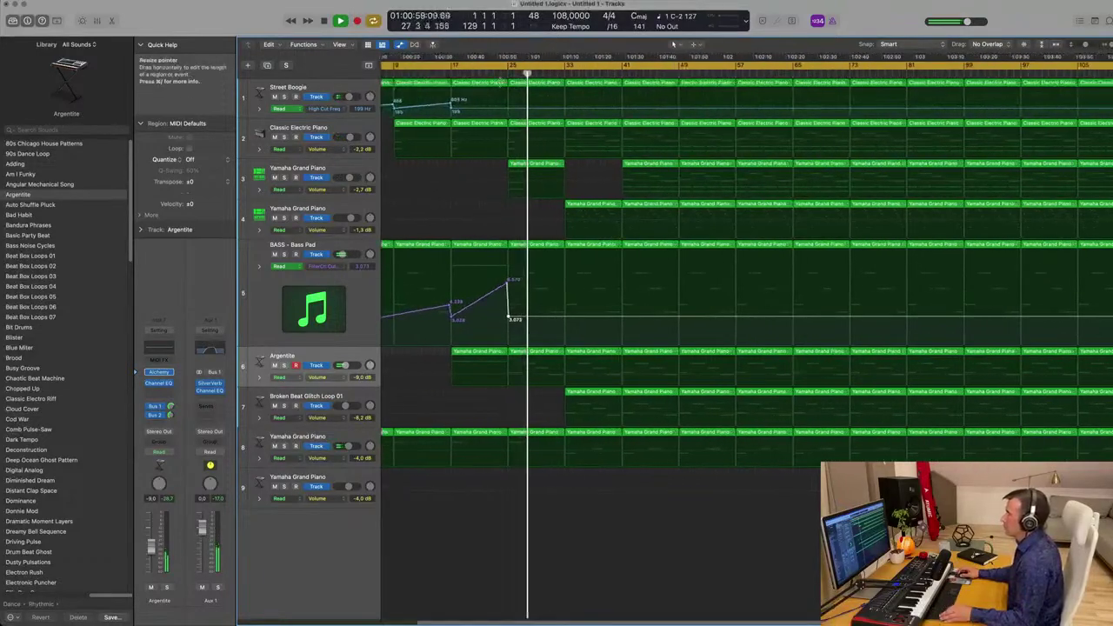
{"action": "key", "text": "comma"}
{"action": "key", "text": "comma"}
{"action": "key", "text": "comma"}
{"action": "key", "text": "comma"}
{"action": "key", "text": "comma"}
{"action": "key", "text": "super+Left"}
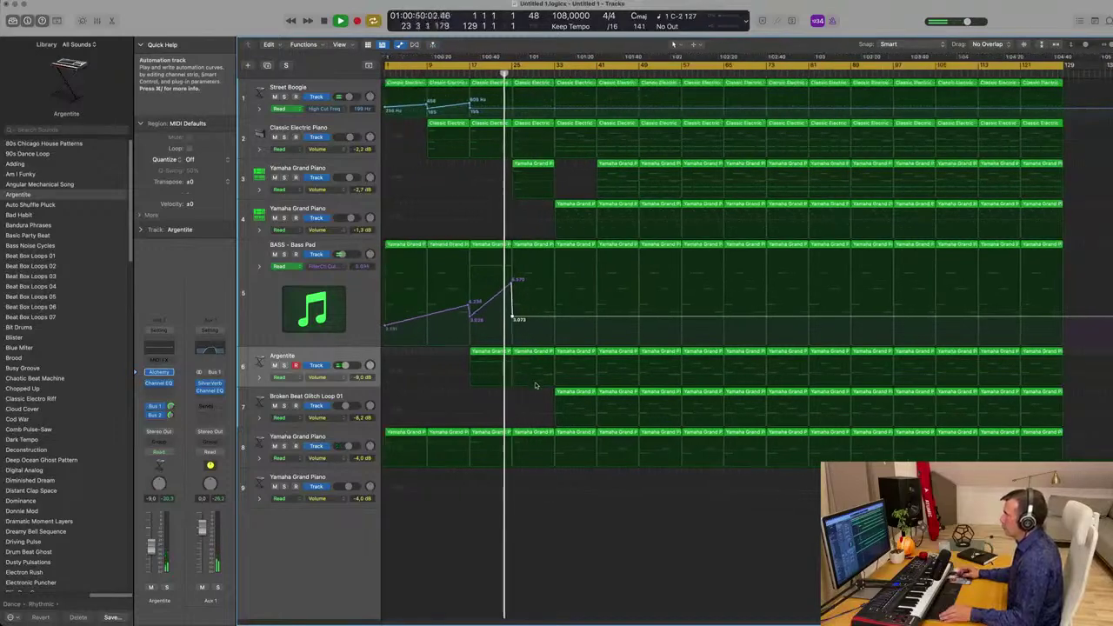
Delete the Bass Pad and Argentite regions at bar 25.
{"action": "left_click_drag", "start_coordinate": [536, 229], "coordinate": [536, 365]}
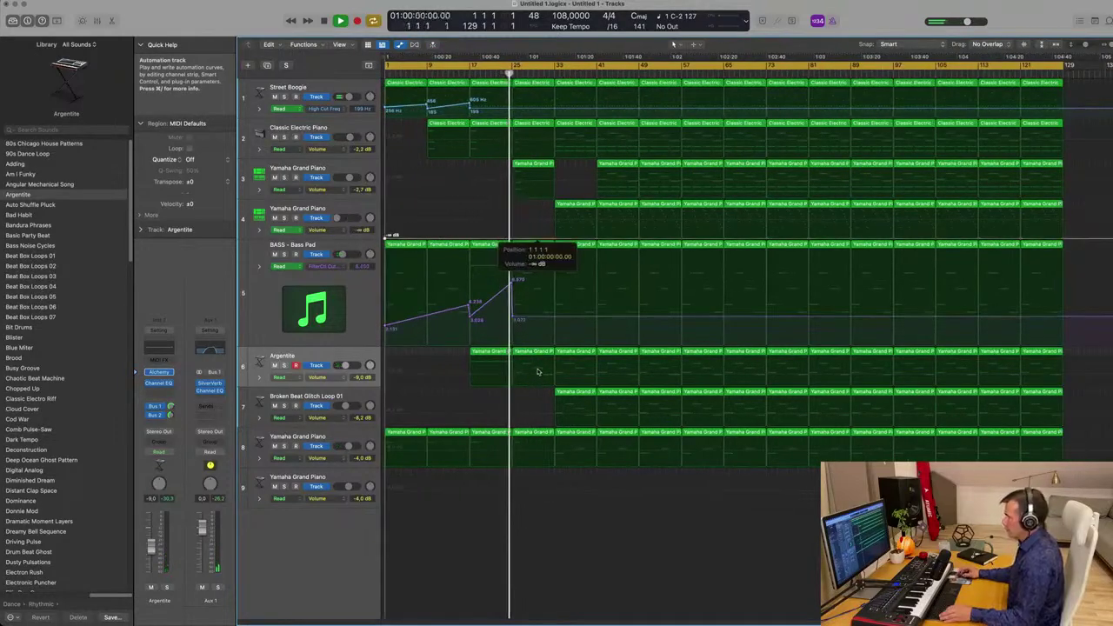
{"action": "left_click", "coordinate": [537, 245]}
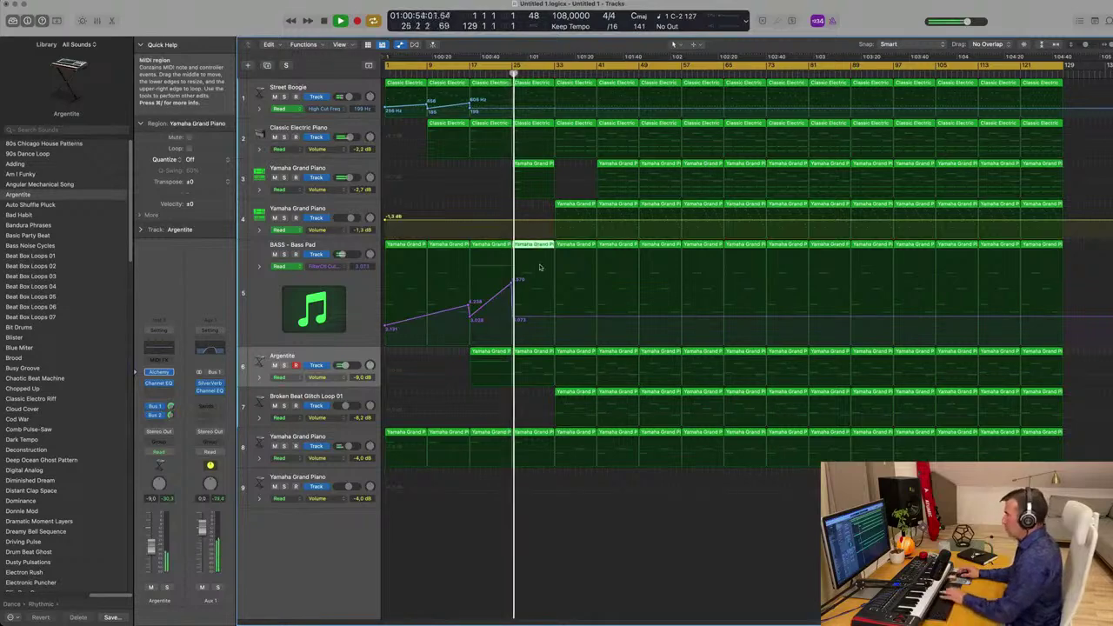
{"action": "key", "text": "Delete"}
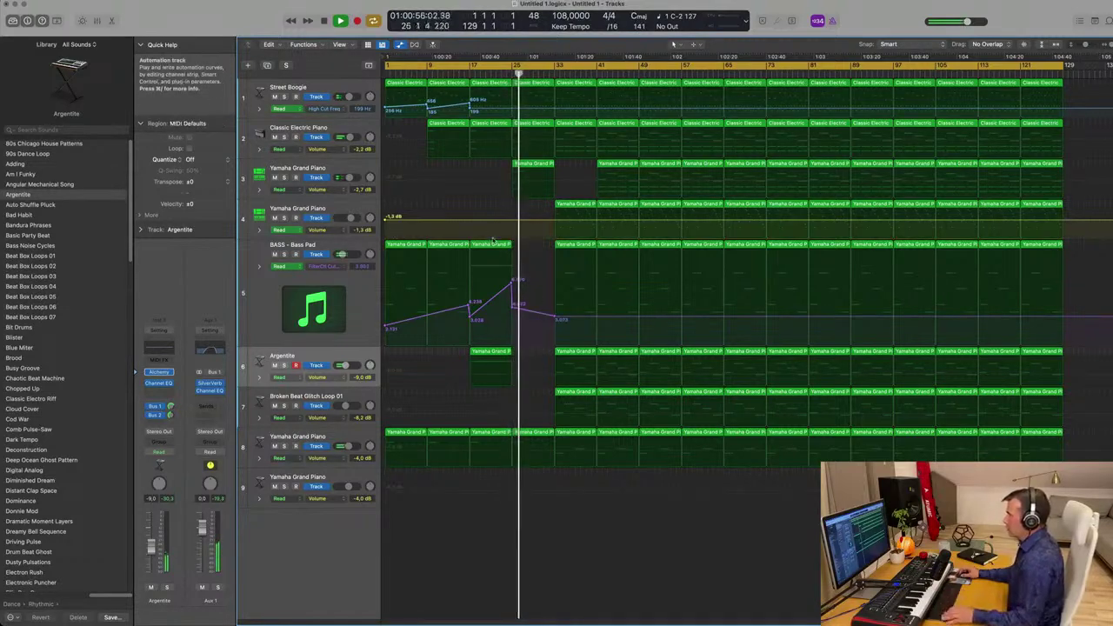
Repeat the Bass Pad and Argentite regions from bar 17 at bar 25 with their automation, and replay from bar 25.
{"action": "left_click", "coordinate": [489, 246]}
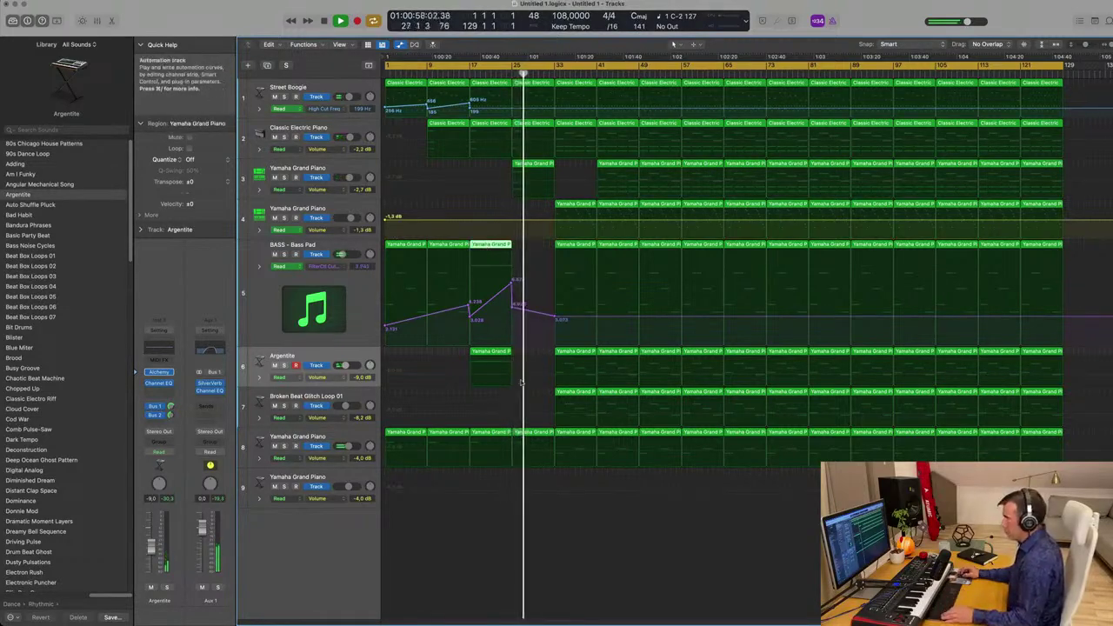
{"action": "left_click_drag", "start_coordinate": [484, 394], "coordinate": [490, 247]}
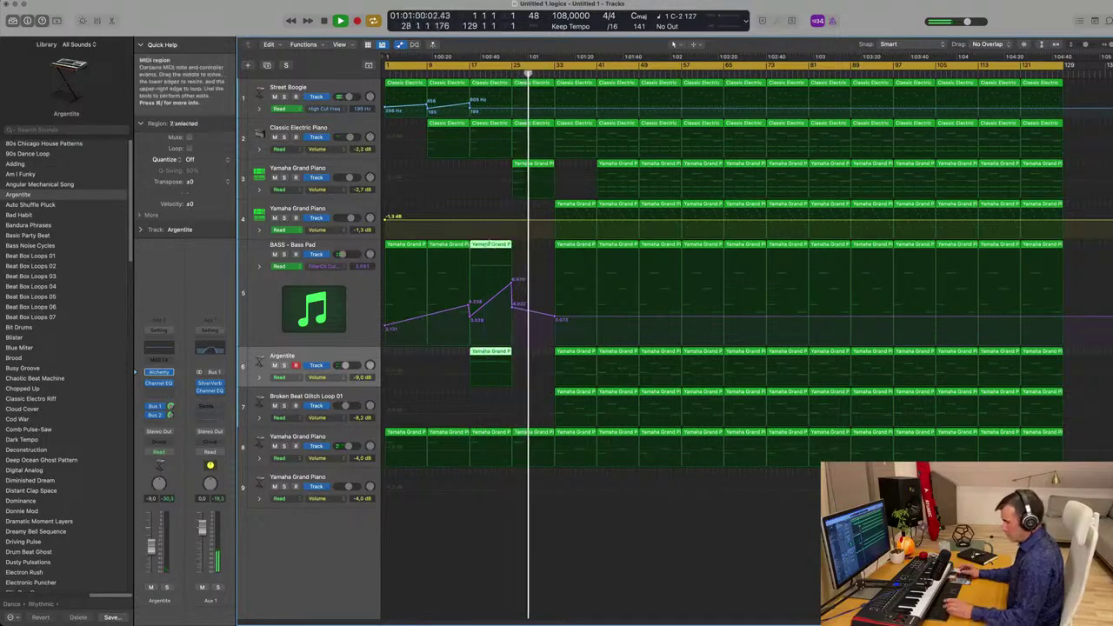
{"action": "key", "text": "super+r"}
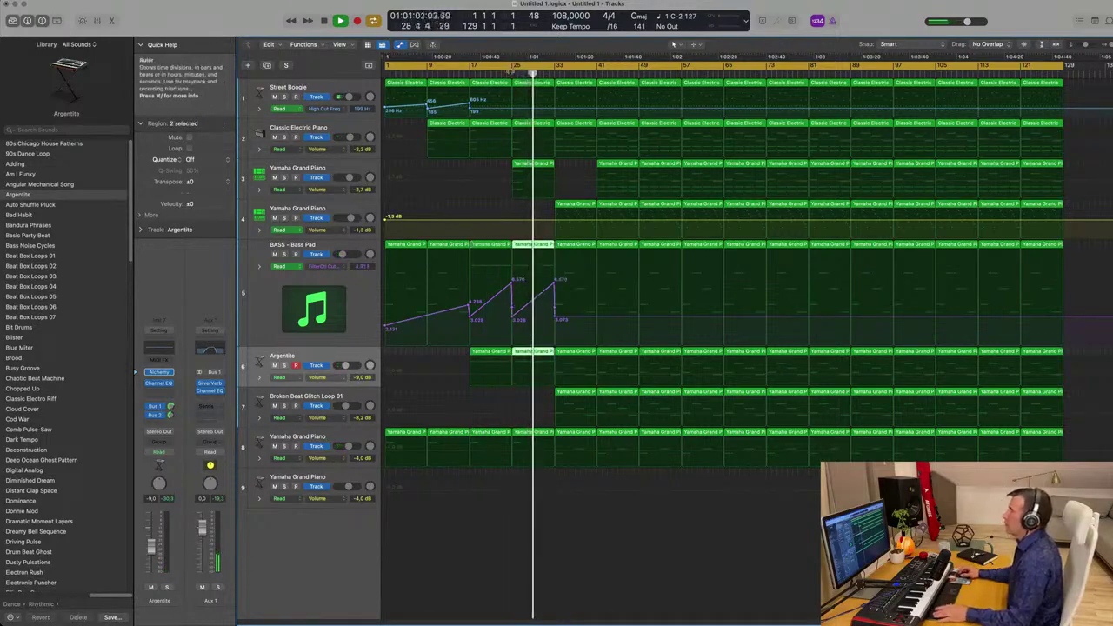
{"action": "left_click", "coordinate": [515, 54]}
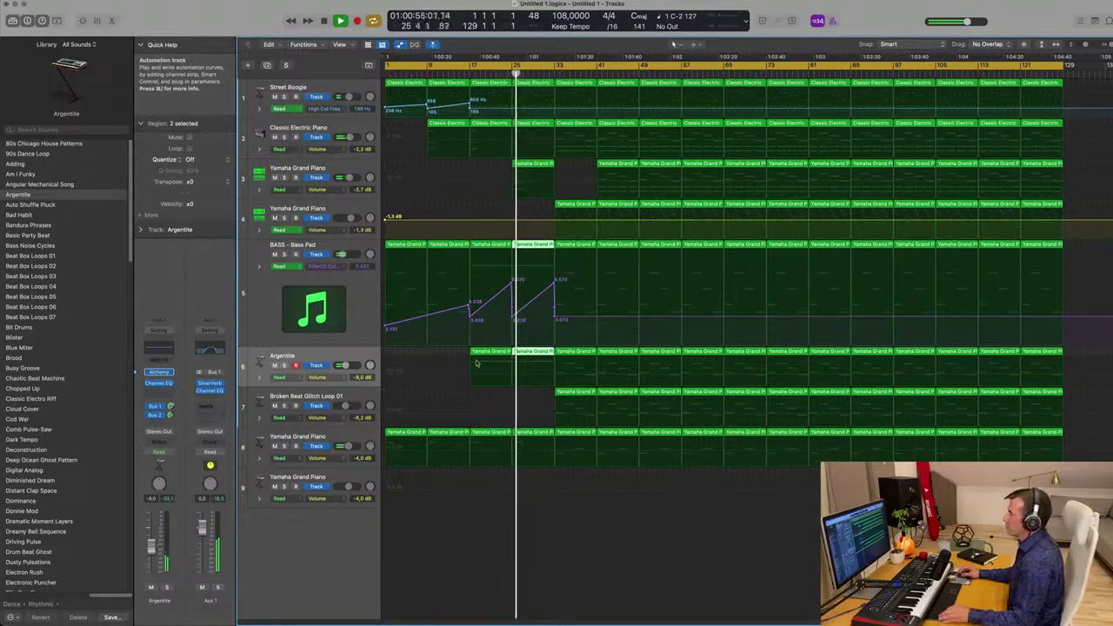
Ramp Street Boogie's High Cut Frequency automation up to about 910 Hz at bar 33, and replay from bar 24.
{"action": "left_click", "coordinate": [353, 359]}
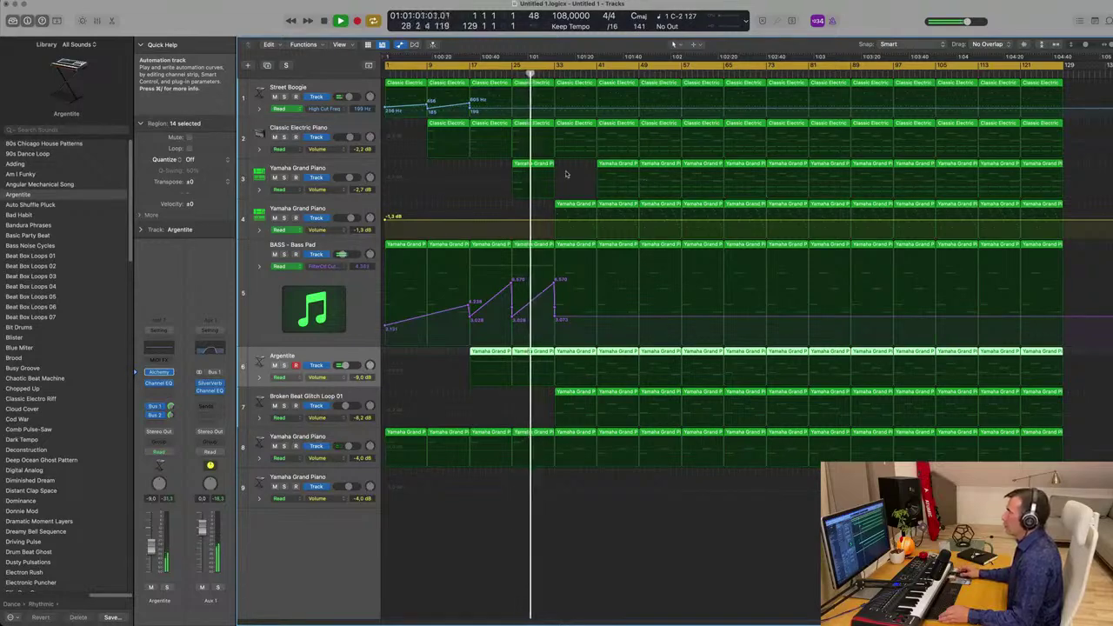
{"action": "left_click", "coordinate": [557, 111]}
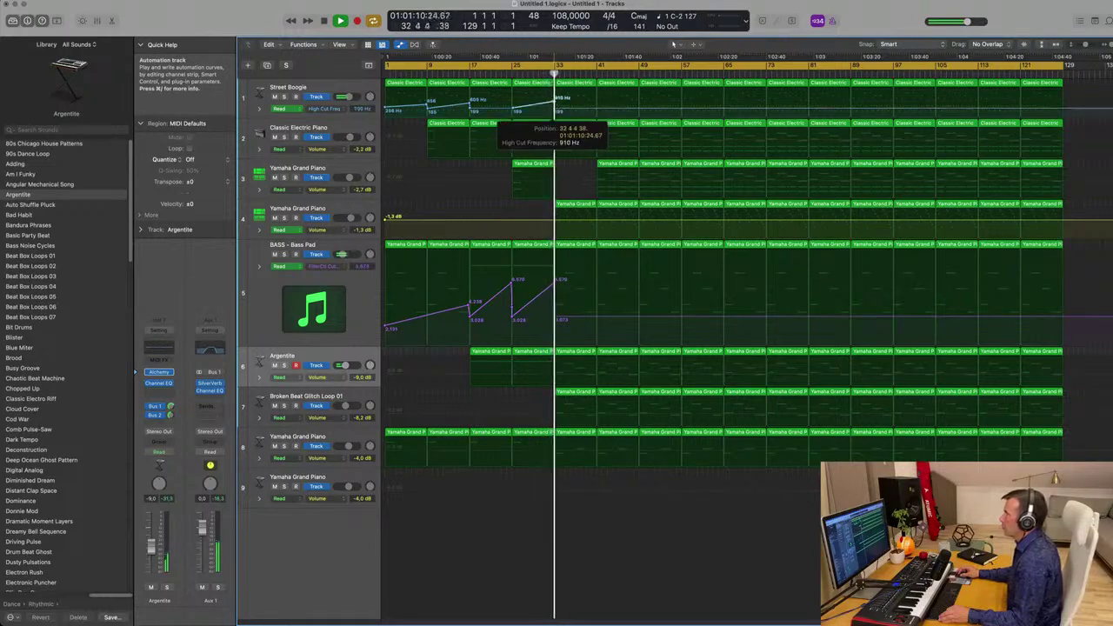
{"action": "left_click", "coordinate": [509, 75]}
Delete the Street Boogie region at bar 33, and copy track 3's Yamaha Grand Piano region from bar 41 to bar 33.
{"action": "left_click", "coordinate": [573, 82]}
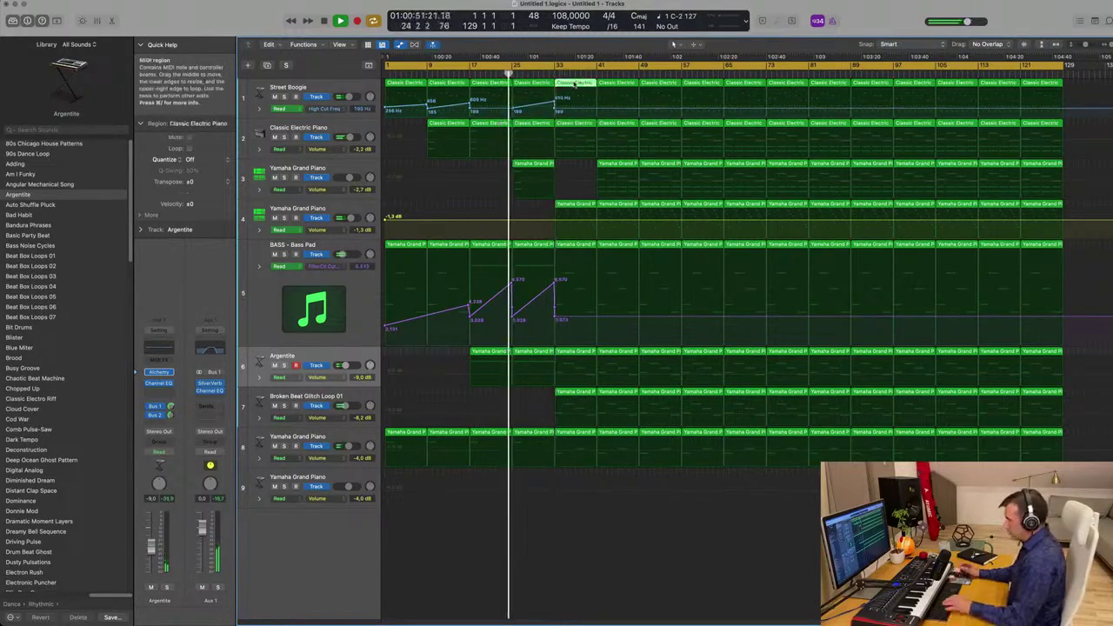
{"action": "key", "text": "Delete"}
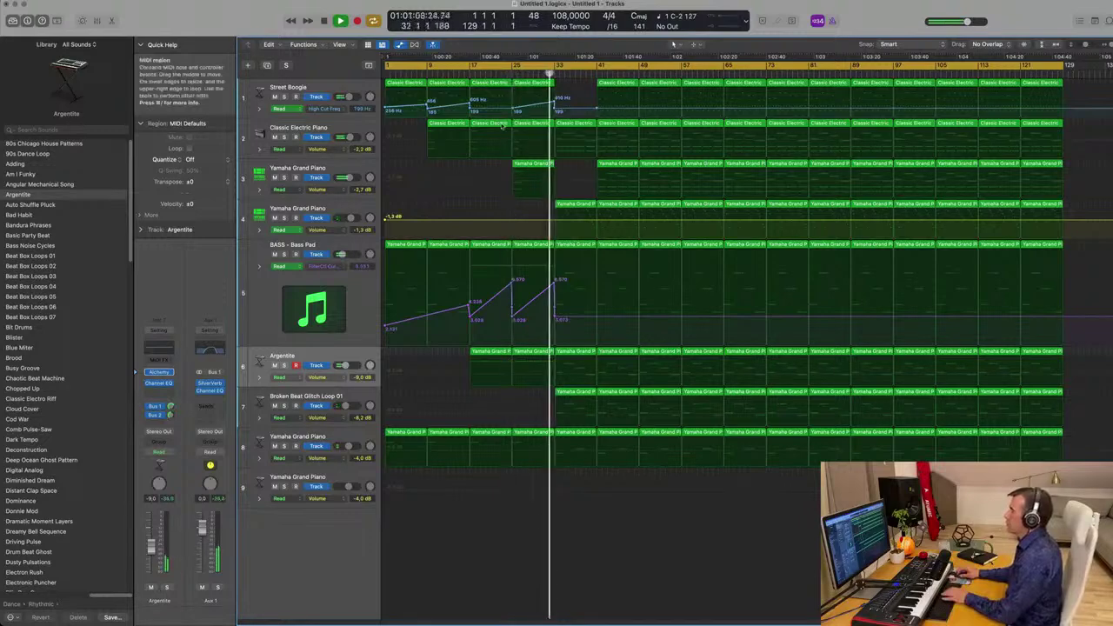
{"action": "left_click", "coordinate": [621, 165]}
{"action": "left_click_drag", "start_coordinate": [621, 165], "coordinate": [582, 171]}
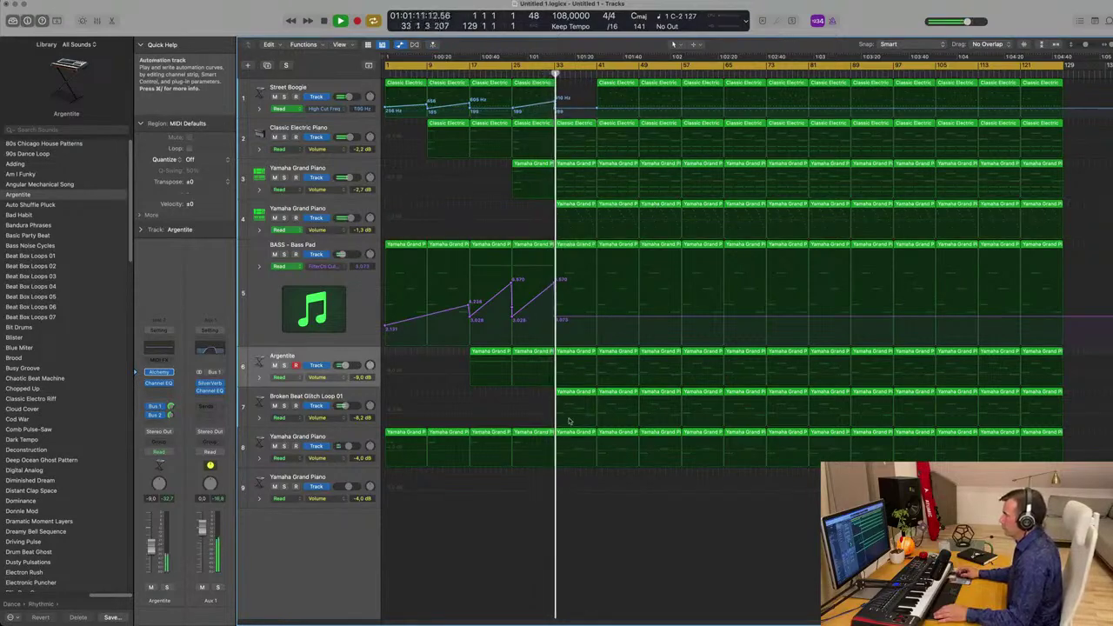
Delete the Broken Beat Glitch Loop, Argentite and track 8 Yamaha Grand Piano regions at bar 33, and replay from bar 32.
{"action": "left_click", "coordinate": [576, 392]}
{"action": "key", "text": "Delete"}
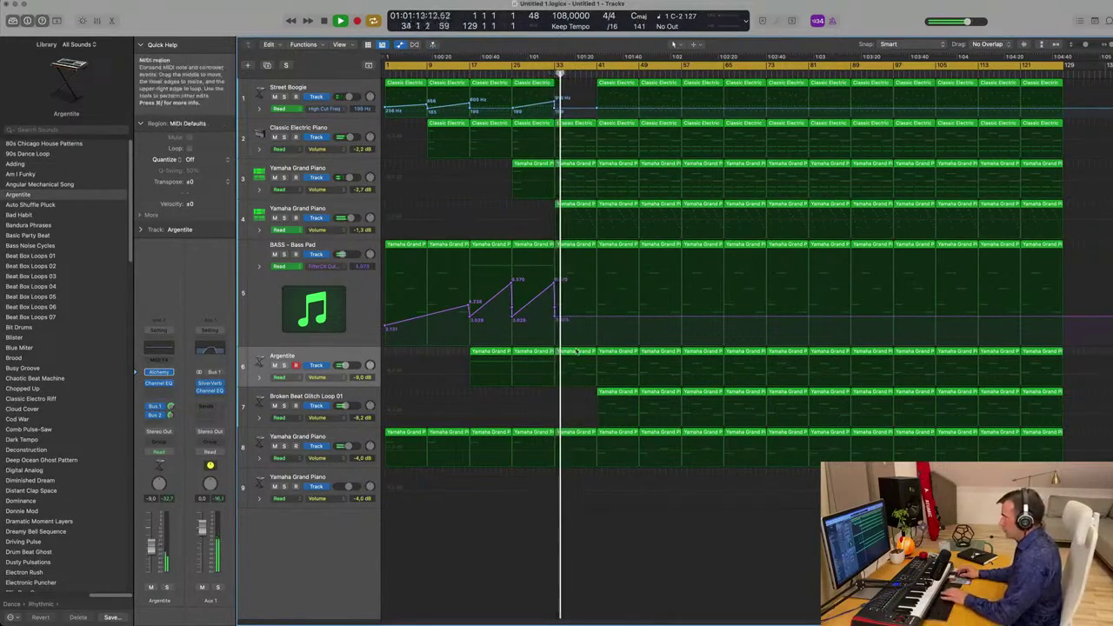
{"action": "left_click", "coordinate": [577, 352]}
{"action": "key", "text": "Delete"}
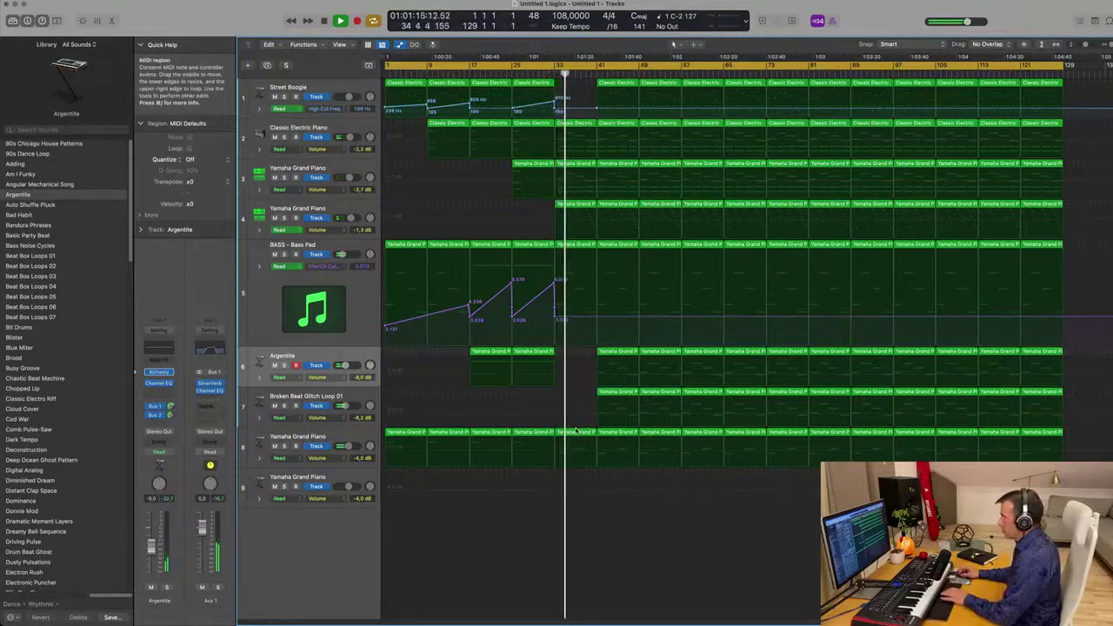
{"action": "left_click", "coordinate": [577, 432]}
{"action": "key", "text": "Delete"}
{"action": "left_click", "coordinate": [549, 74]}
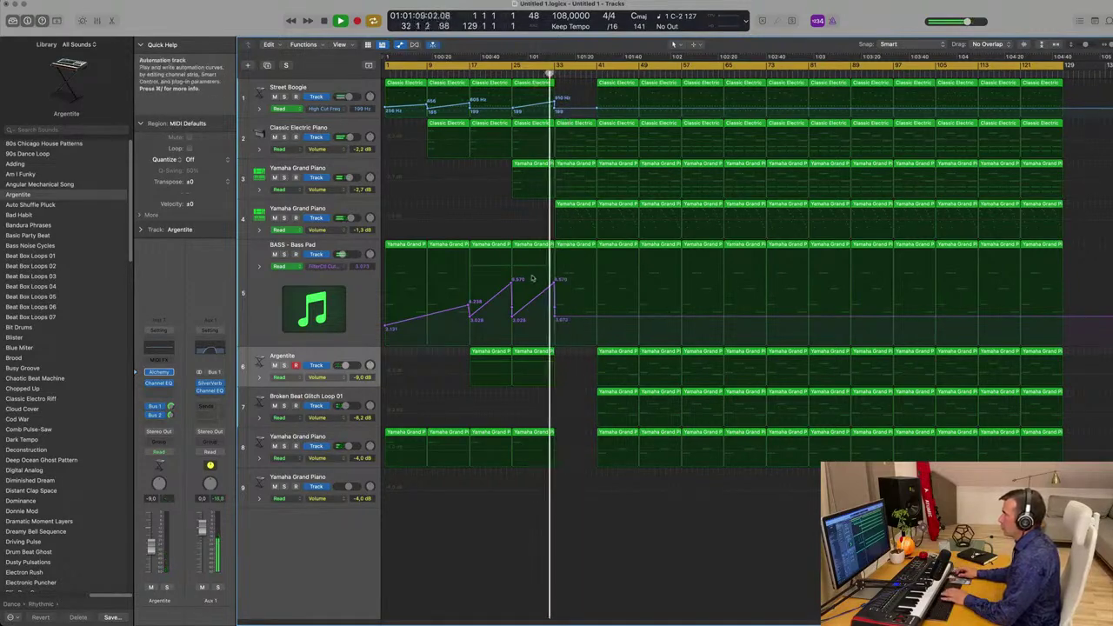
Delete the Argentite region at bar 41, and lower the Bass Pad's filter cutoff automation at bar 33 to nearly its minimum.
{"action": "left_click", "coordinate": [626, 353]}
{"action": "key", "text": "Delete"}
{"action": "left_click", "coordinate": [619, 396]}
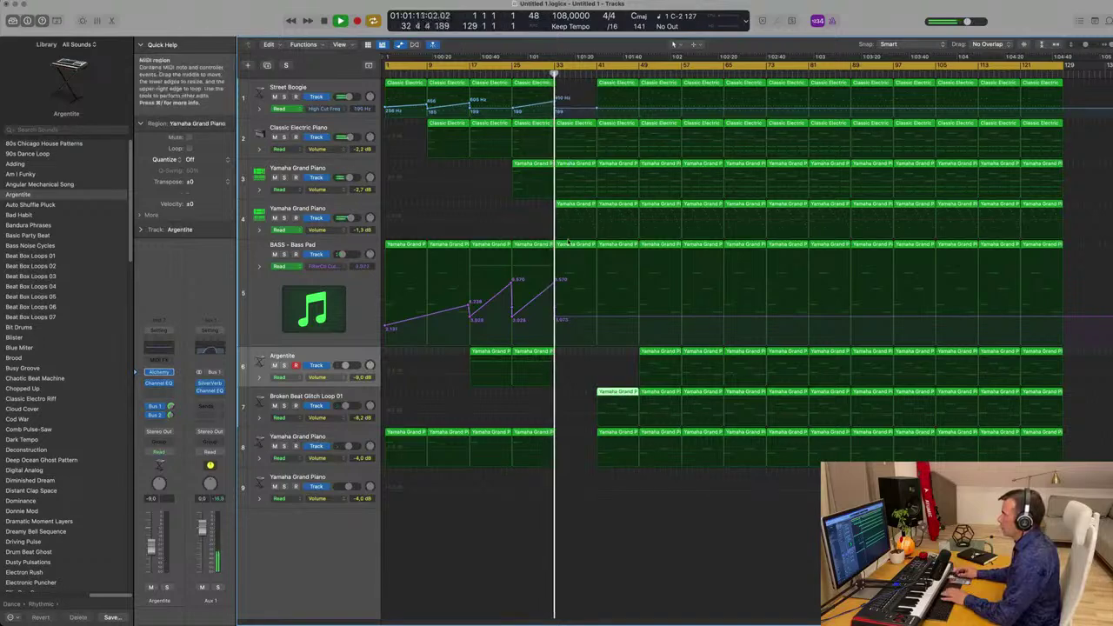
{"action": "left_click_drag", "start_coordinate": [556, 320], "coordinate": [562, 343]}
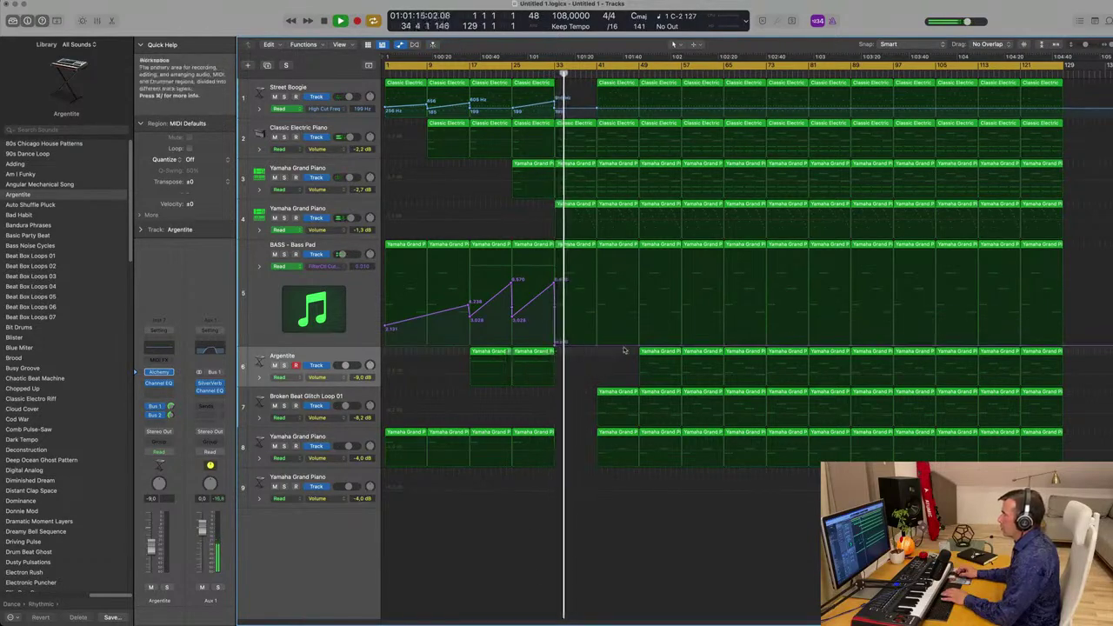
Delete the Broken Beat Glitch Loop and track 8 Yamaha Grand Piano regions at bar 41, and replay from about bar 32.
{"action": "left_click", "coordinate": [618, 393]}
{"action": "key", "text": "Delete"}
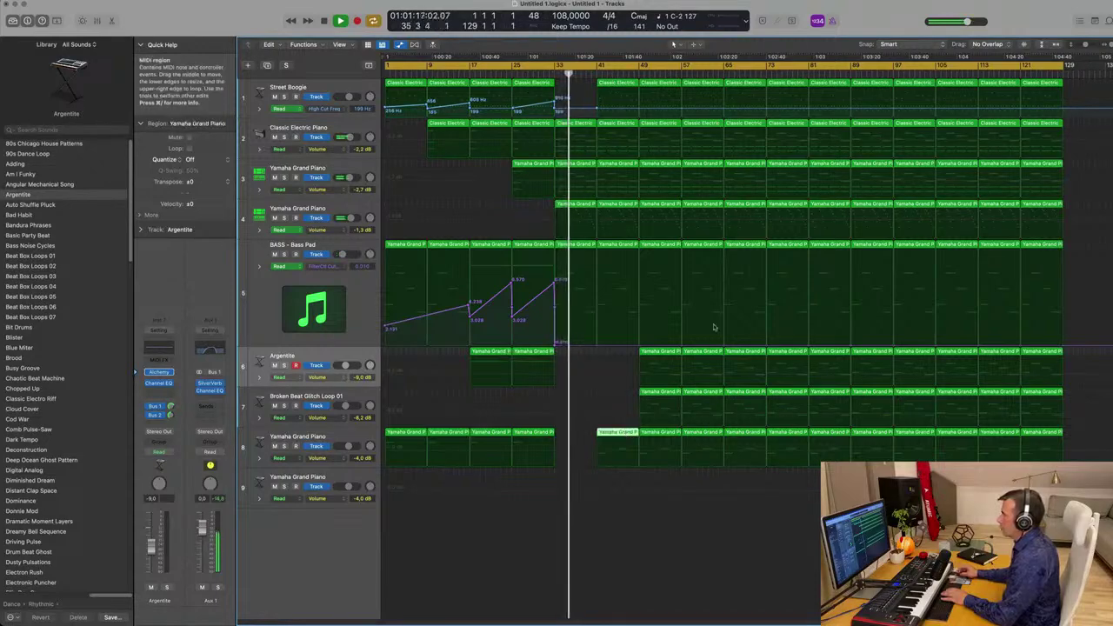
{"action": "key", "text": "Delete"}
{"action": "key", "text": "comma"}
{"action": "key", "text": "comma"}
{"action": "key", "text": "comma"}
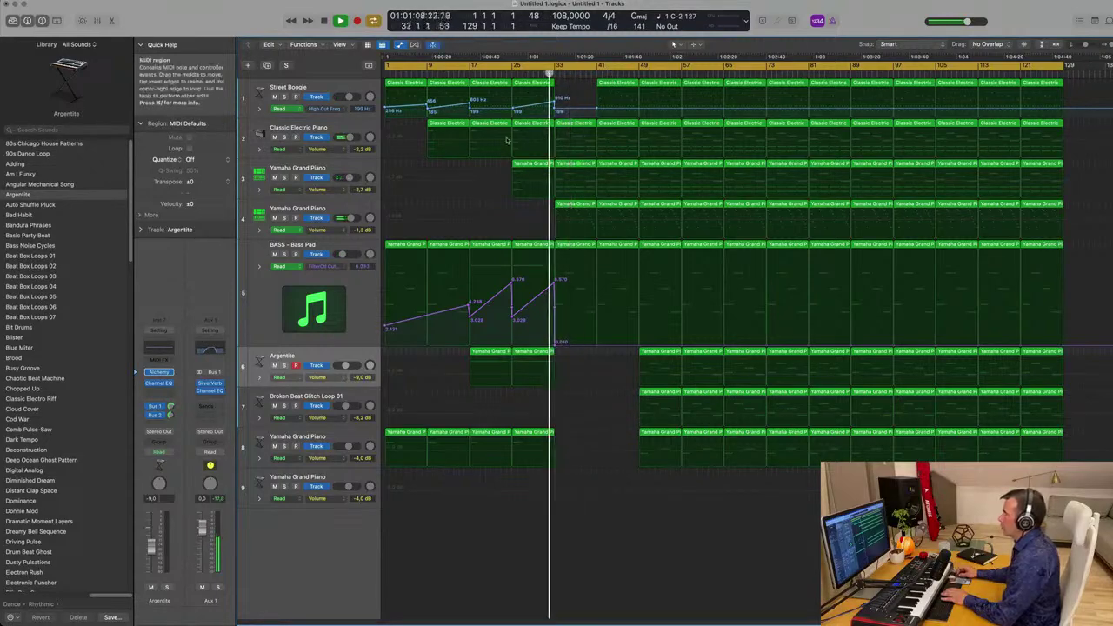
Delete track 3's Yamaha Grand Piano regions at bars 33 and 41.
{"action": "left_click", "coordinate": [578, 165]}
{"action": "key", "text": "Delete"}
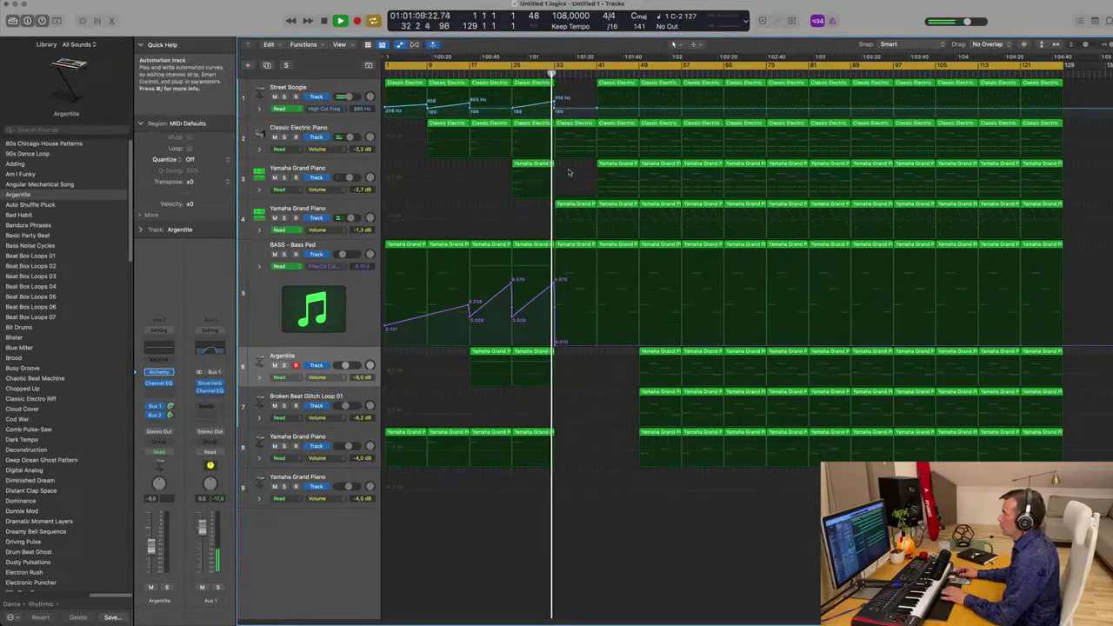
{"action": "left_click", "coordinate": [371, 210]}
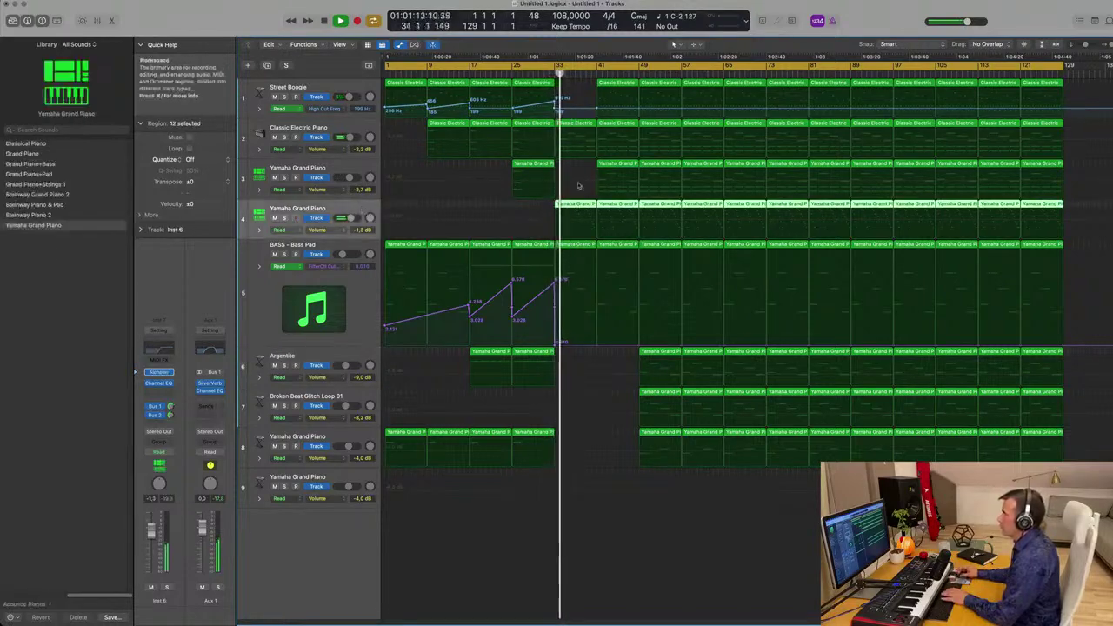
{"action": "left_click", "coordinate": [611, 516]}
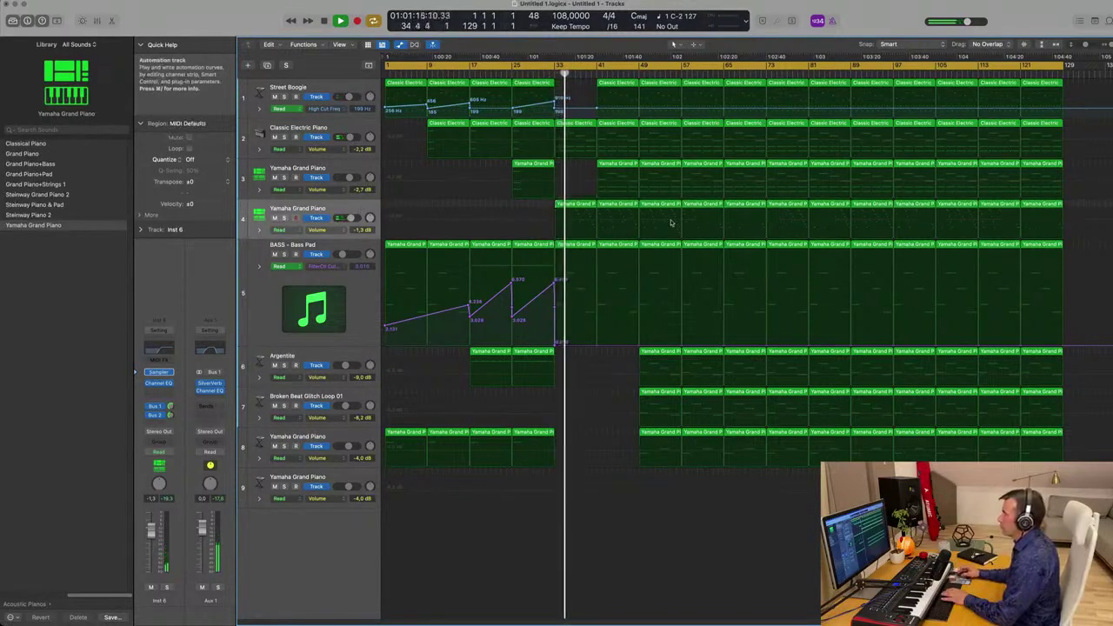
{"action": "left_click", "coordinate": [612, 165]}
{"action": "key", "text": "Delete"}
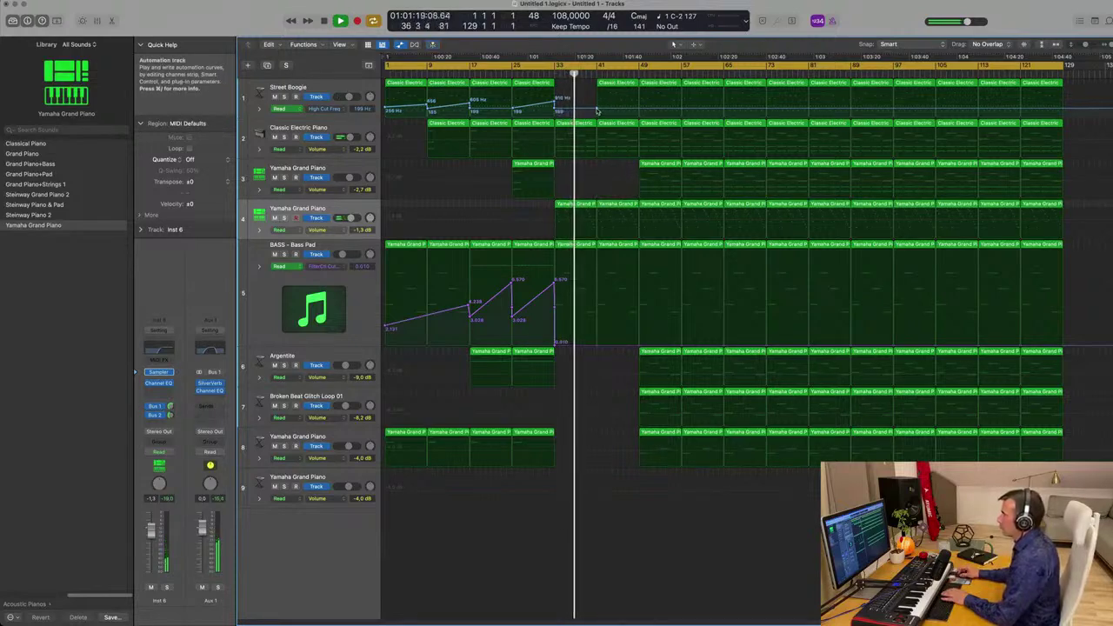
Ramp Street Boogie's High Cut Frequency automation from bar 41 up to about 1700 Hz at bar 49.
{"action": "left_click", "coordinate": [598, 111]}
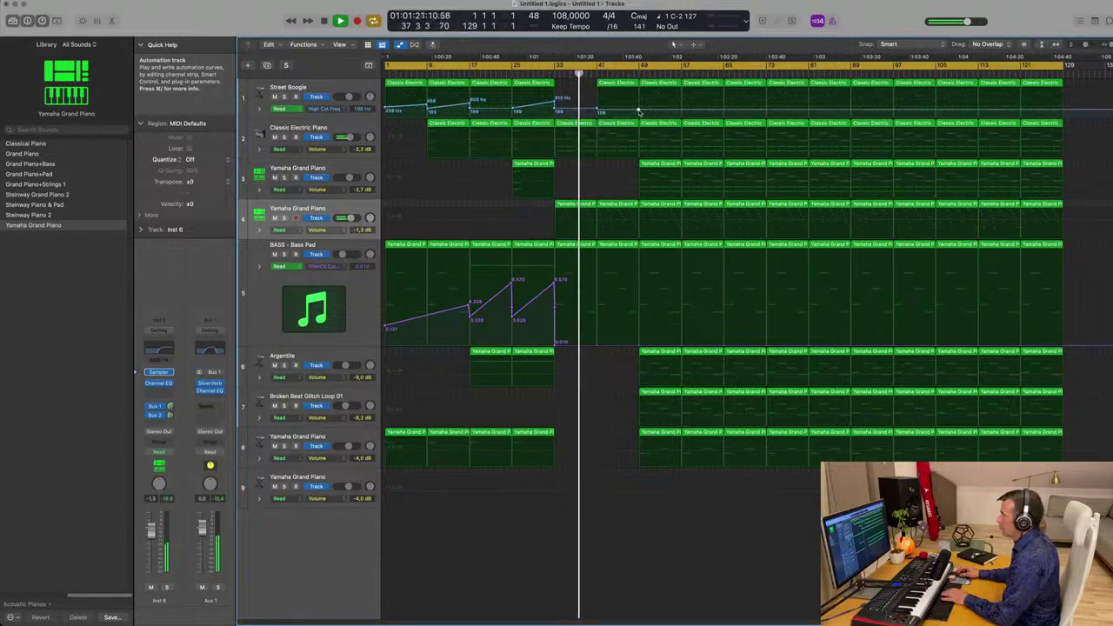
{"action": "left_click_drag", "start_coordinate": [638, 109], "coordinate": [637, 97]}
Dip the Classic Electric Piano's volume automation to about -15.6 dB at bar 33 and -11.3 dB at bar 41, returning to -2.2 dB at bar 49.
{"action": "left_click", "coordinate": [356, 130]}
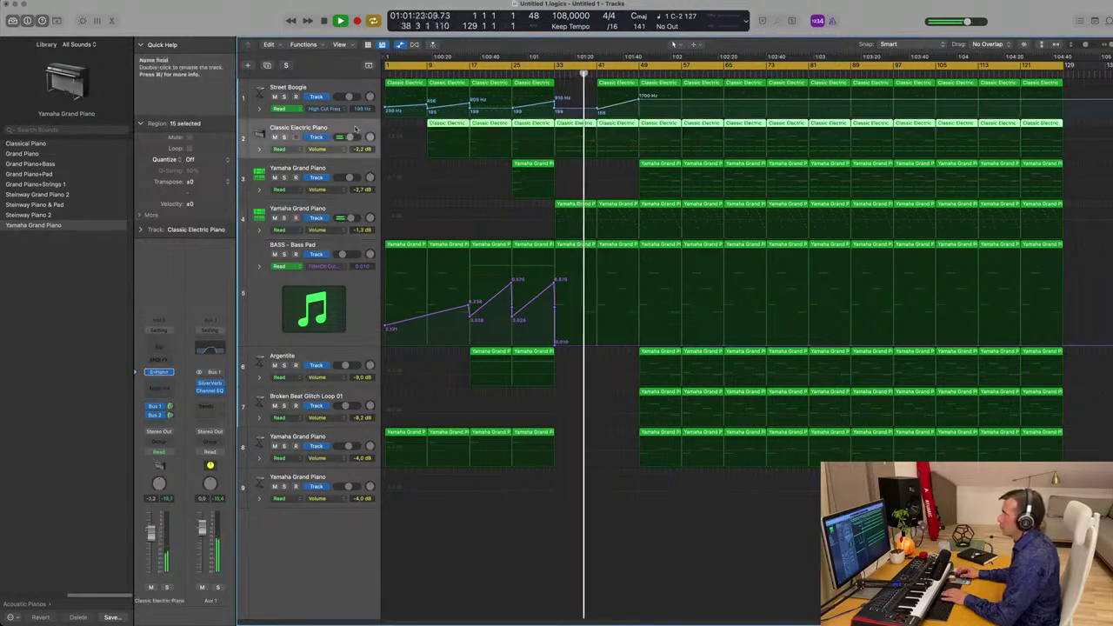
{"action": "left_click", "coordinate": [546, 144]}
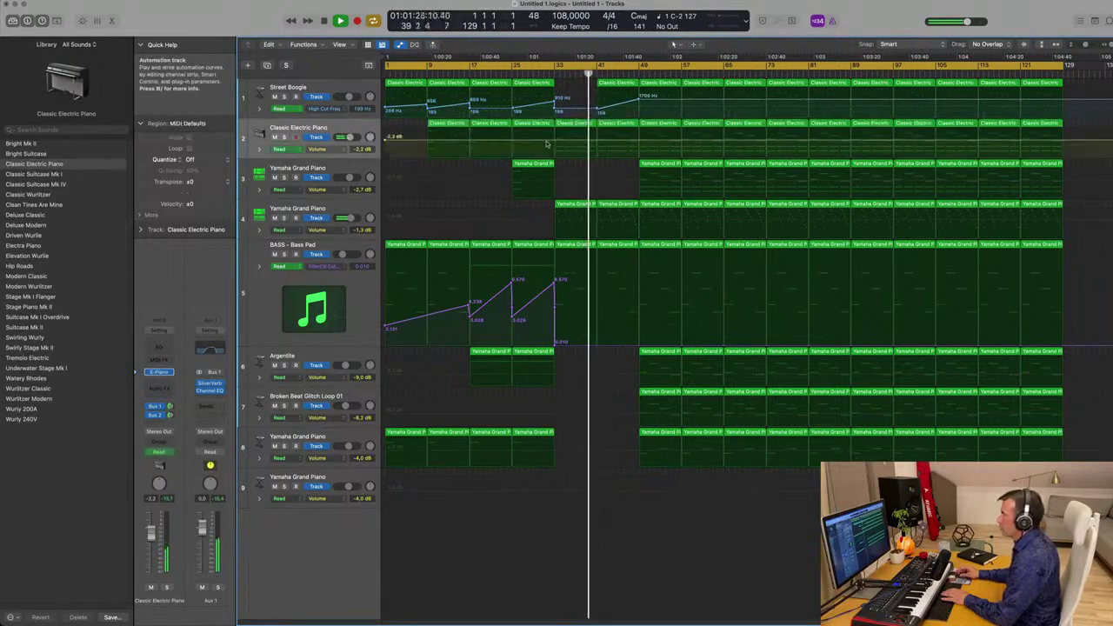
{"action": "left_click", "coordinate": [636, 141]}
{"action": "key", "text": "space"}
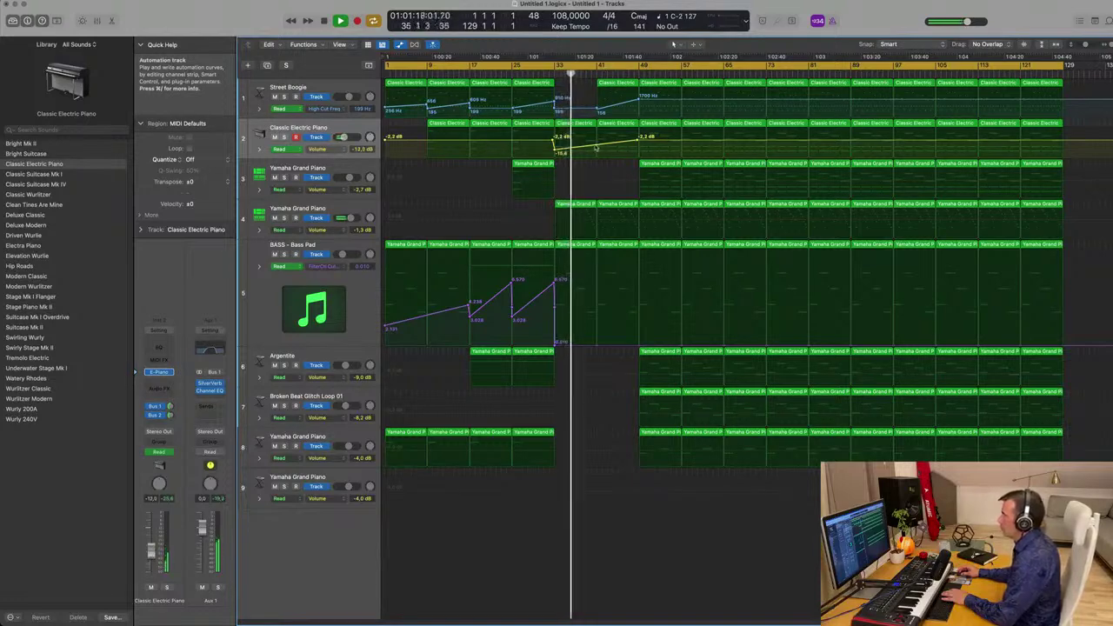
{"action": "left_click_drag", "start_coordinate": [598, 145], "coordinate": [599, 149]}
Ramp the Bass Pad's filter cutoff automation up from bar 33 through bar 41 to a peak at bar 49.
{"action": "left_click", "coordinate": [597, 346]}
{"action": "left_click_drag", "start_coordinate": [596, 346], "coordinate": [639, 285]}
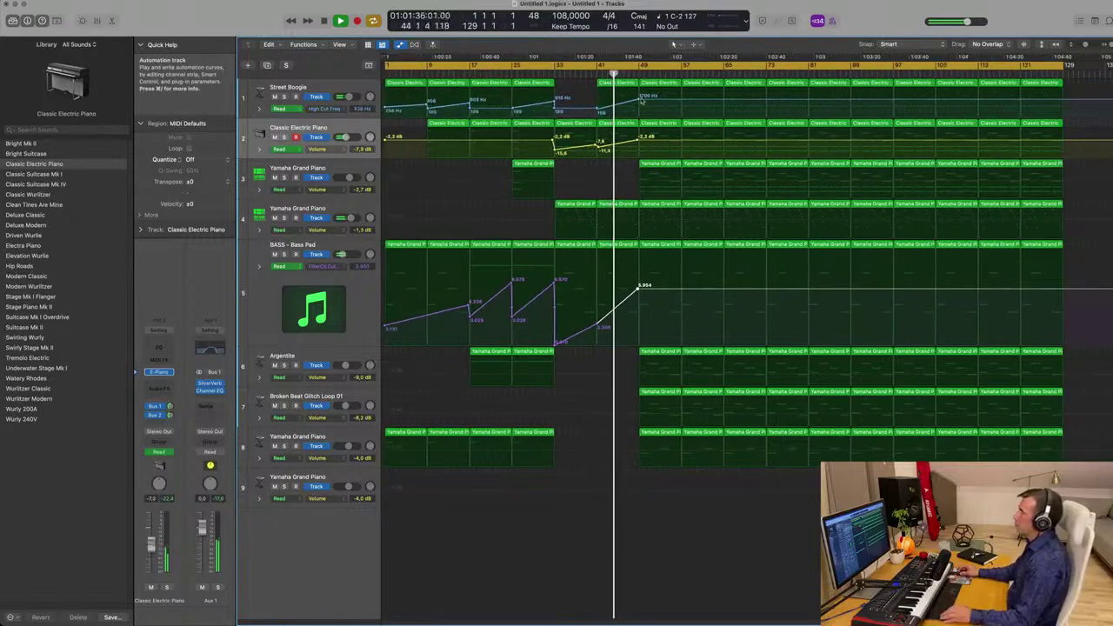
Drop Street Boogie's High Cut Frequency and the Bass Pad's filter cutoff automation abruptly to lower levels at bar 49.
{"action": "left_click", "coordinate": [639, 101]}
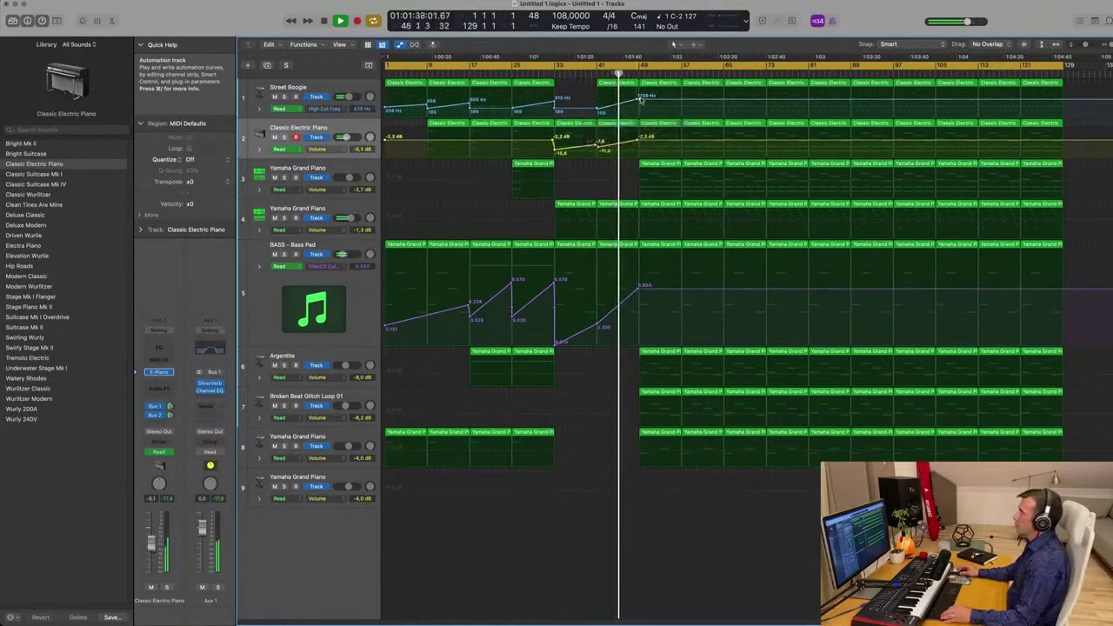
{"action": "left_click_drag", "start_coordinate": [639, 102], "coordinate": [641, 110]}
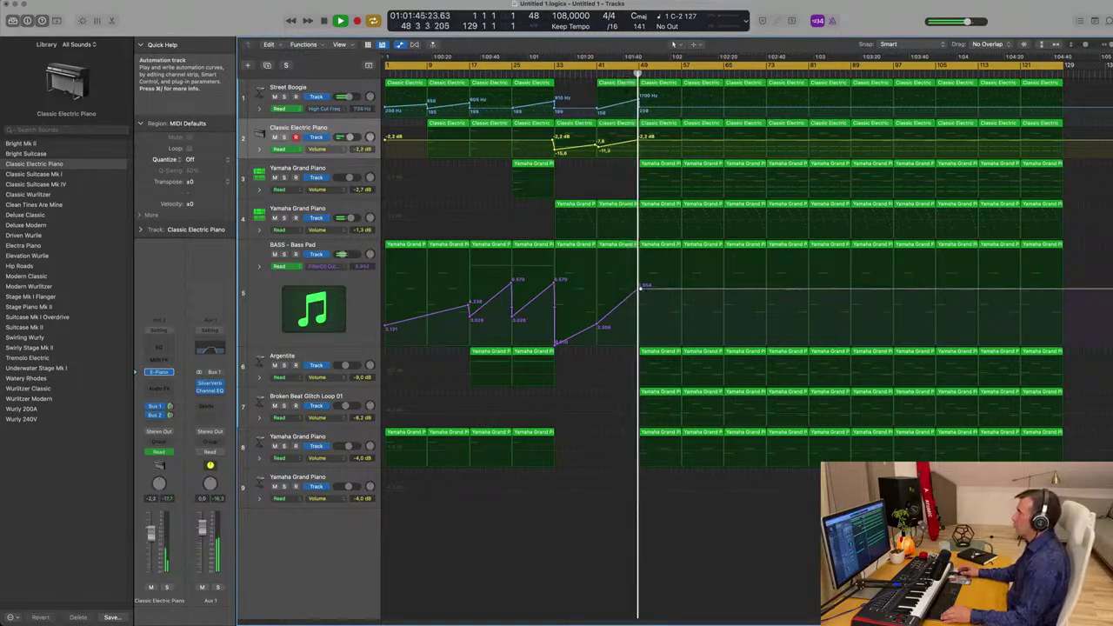
{"action": "left_click_drag", "start_coordinate": [640, 288], "coordinate": [640, 320]}
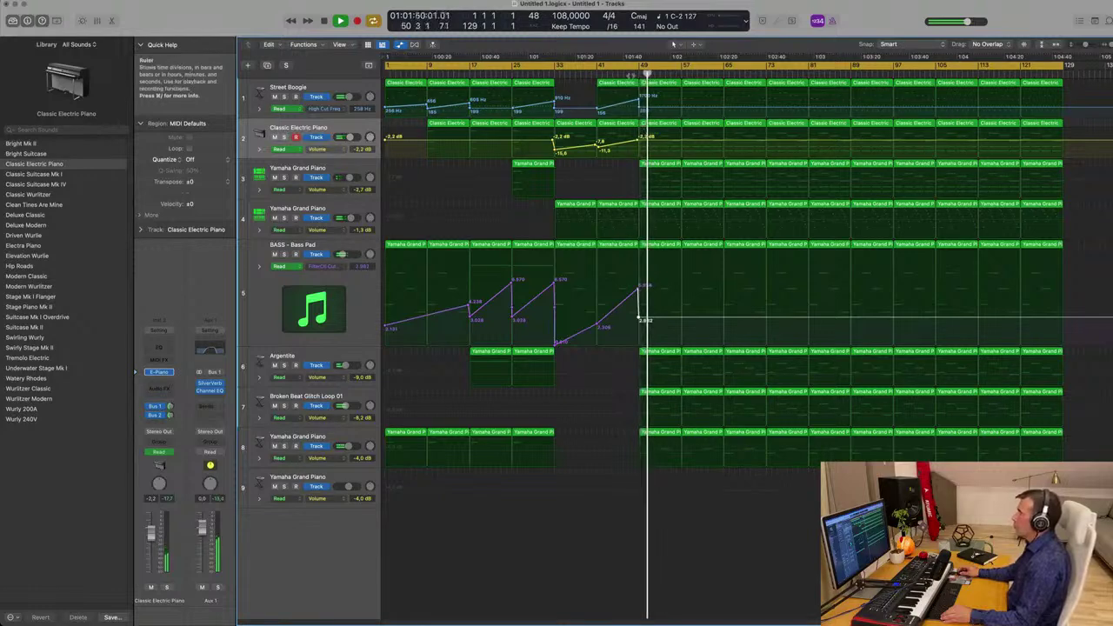
Delete track 4's Yamaha Grand Piano regions at bars 49 and 57.
{"action": "left_click", "coordinate": [665, 206]}
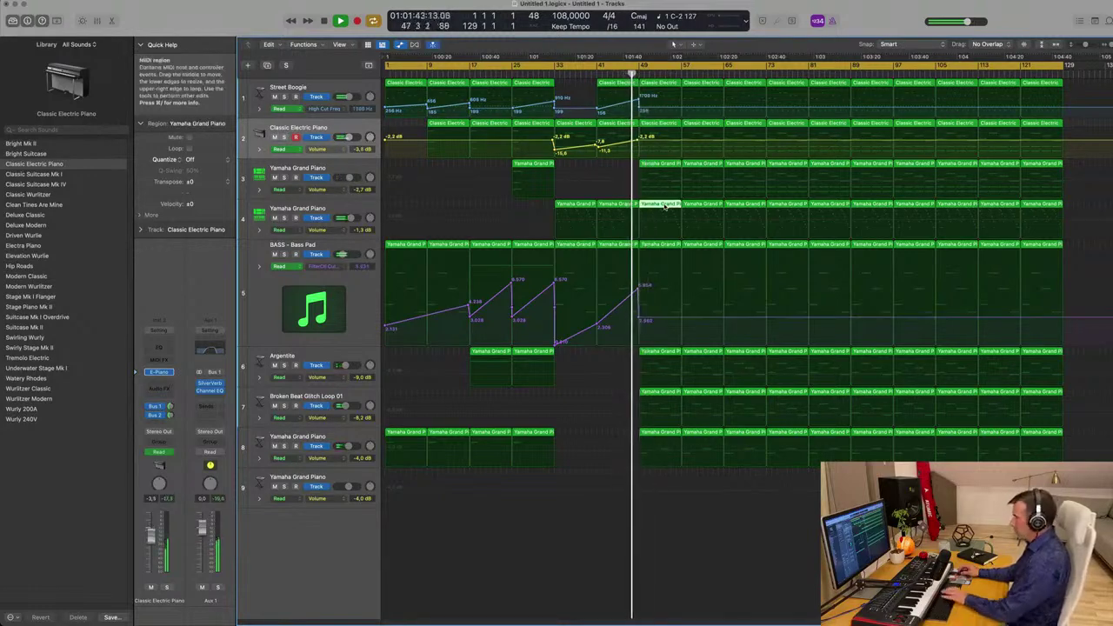
{"action": "key", "text": "Delete"}
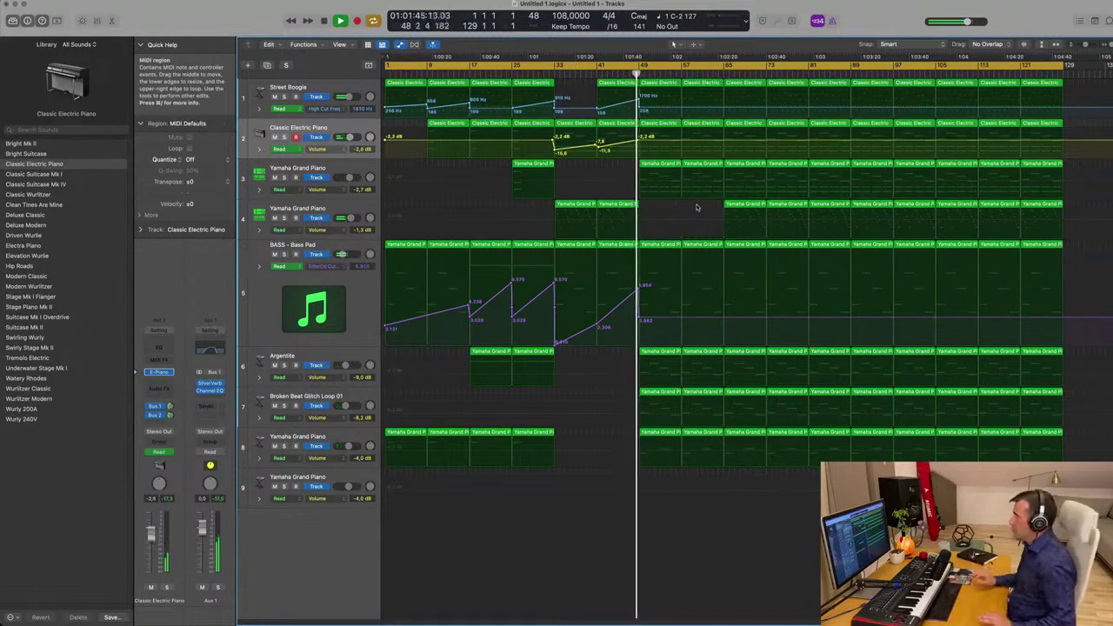